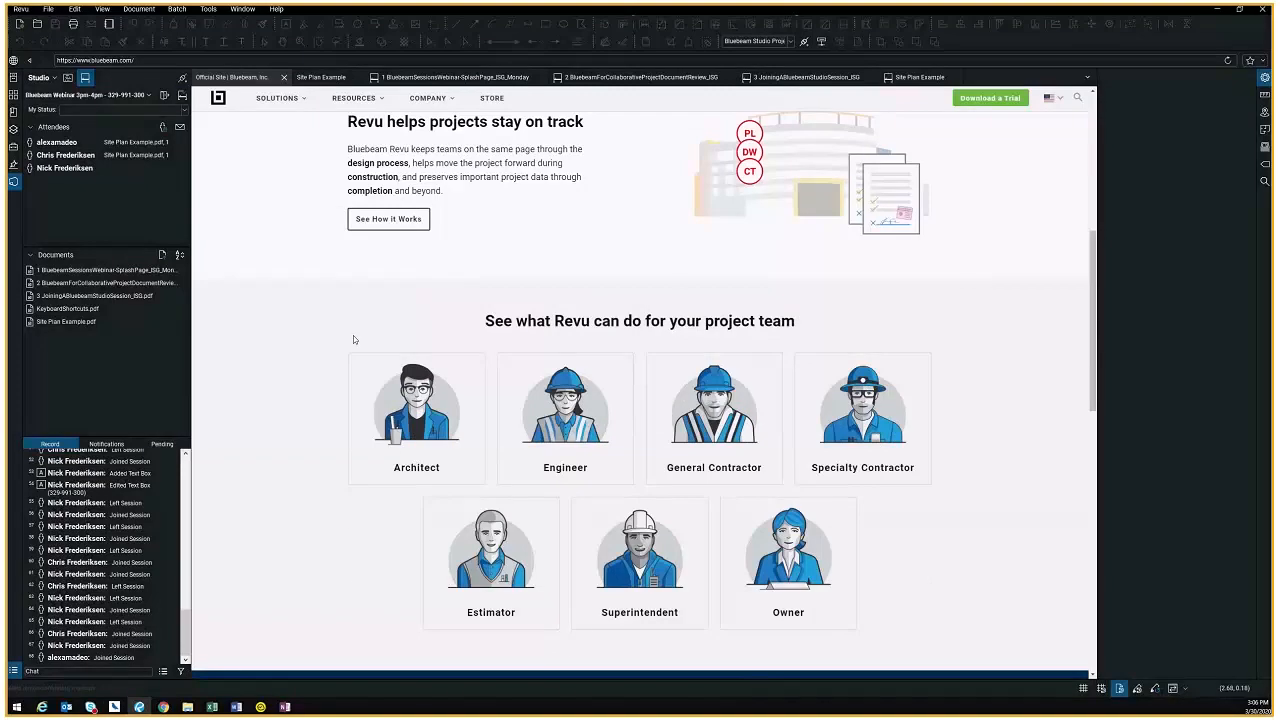
# Open the BluebeamForCollaborativeProjectDocumentReview_ISG guide in the session and enlarge its setup instructions and sample invitation for reading
pyautogui.scroll(2, 353, 340)
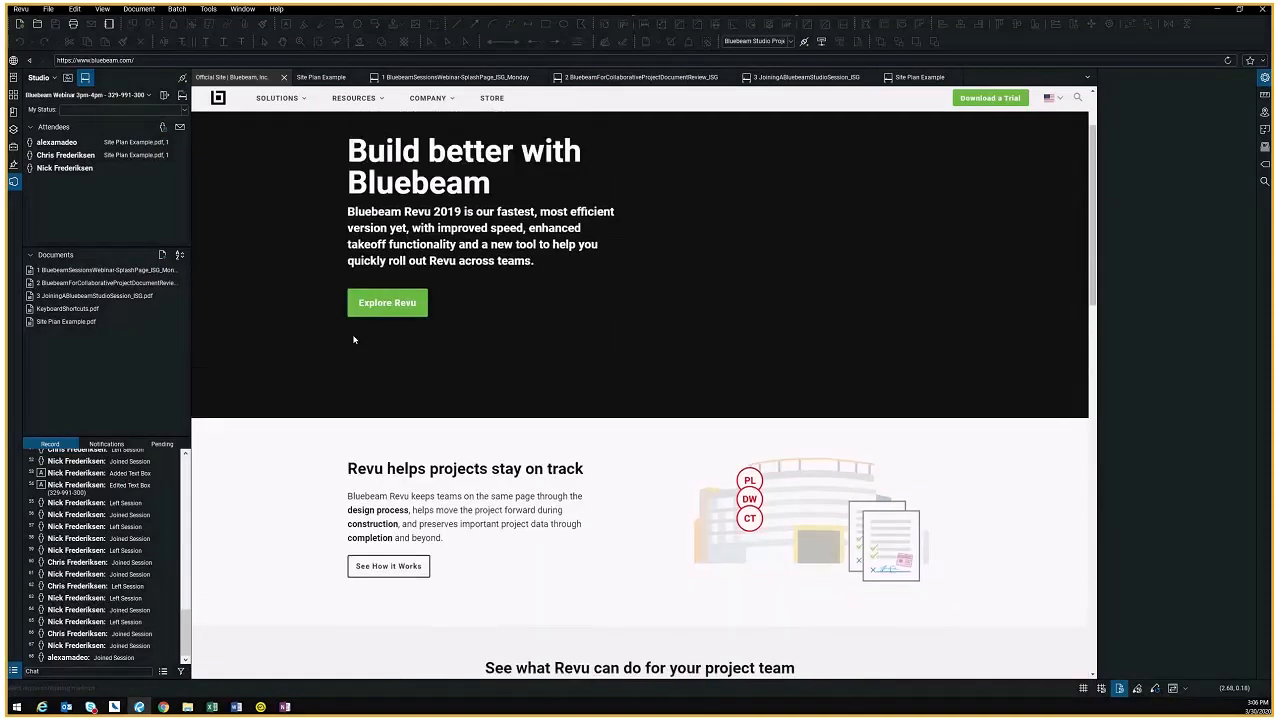
pyautogui.scroll(1, 321, 313)
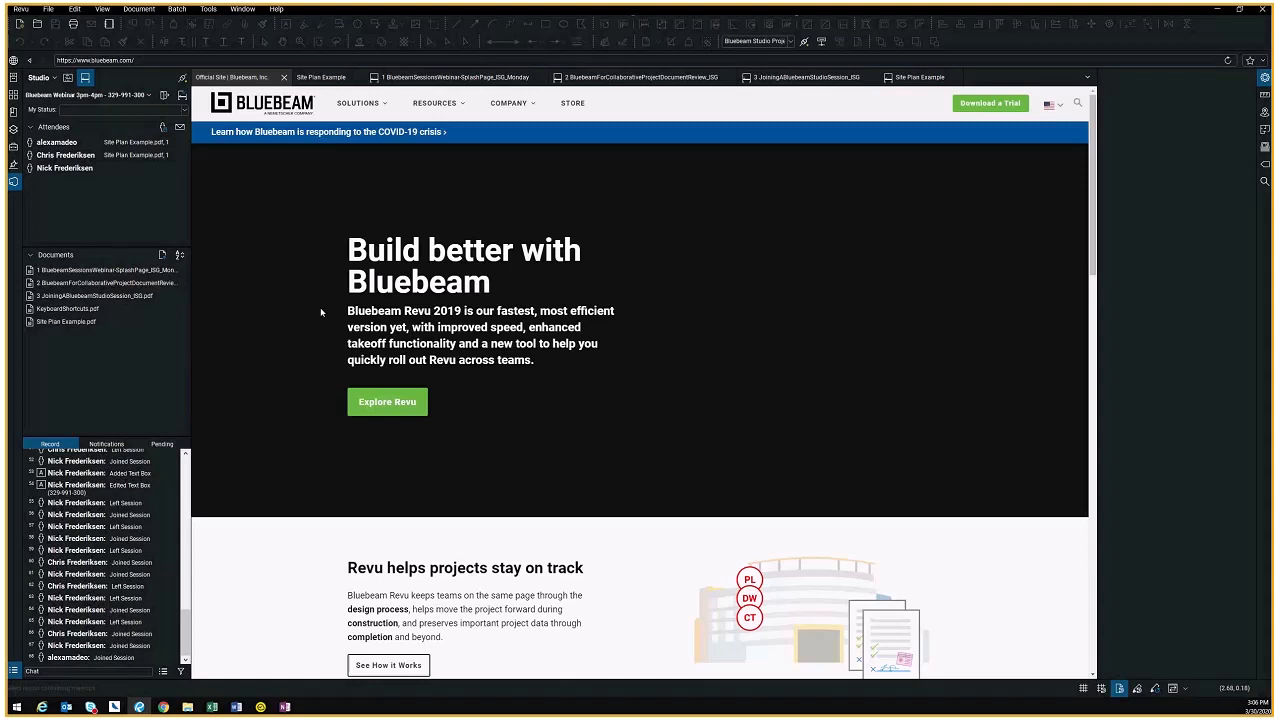
pyautogui.click(432, 78)
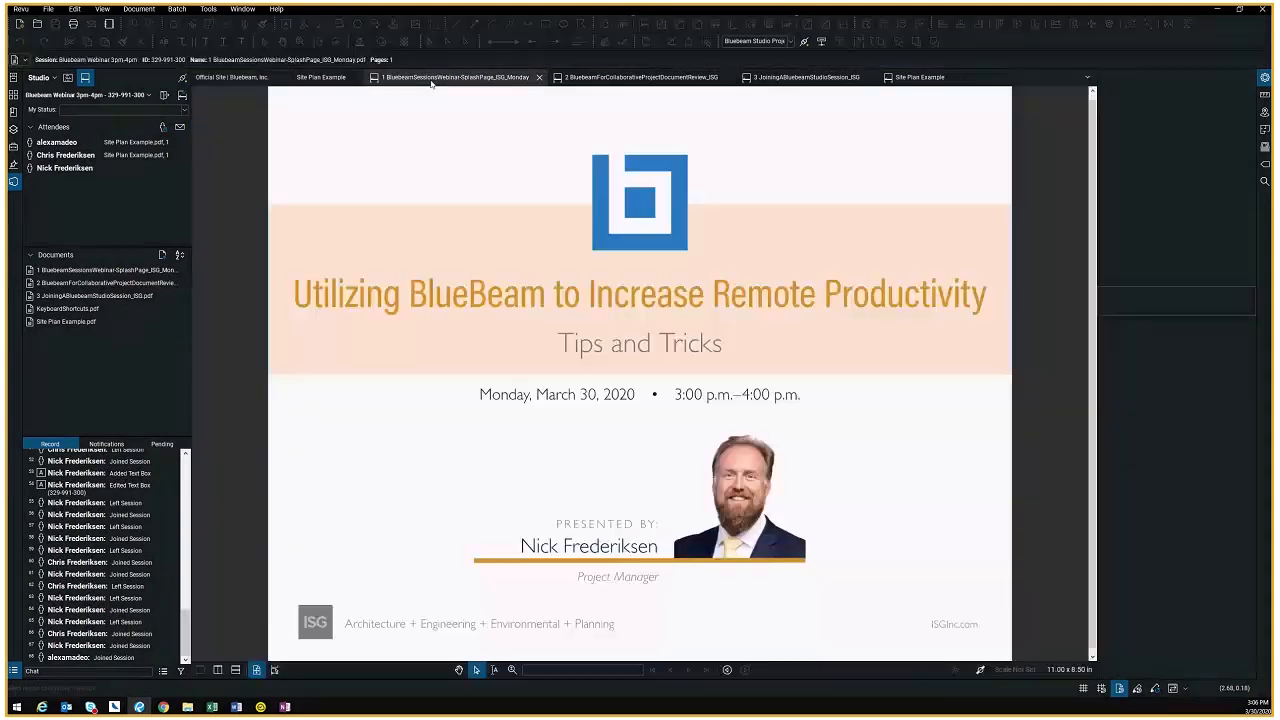
pyautogui.click(640, 77)
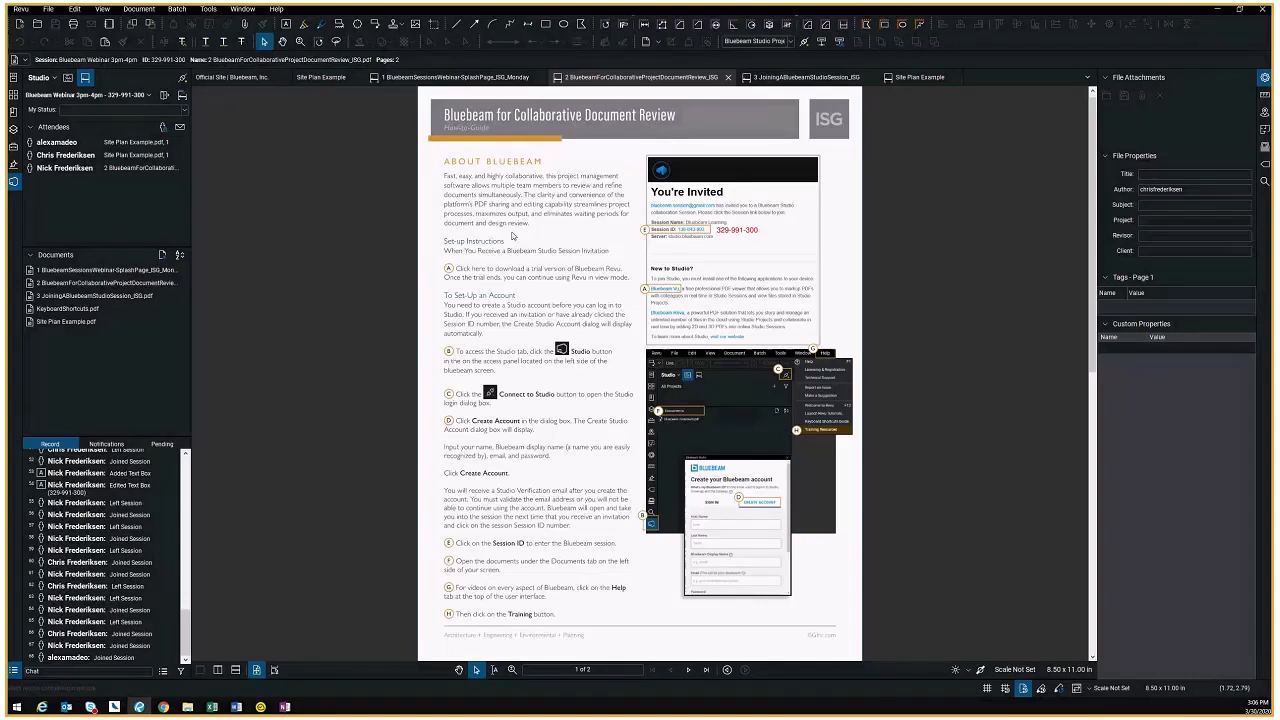
pyautogui.scroll(1, 512, 236)
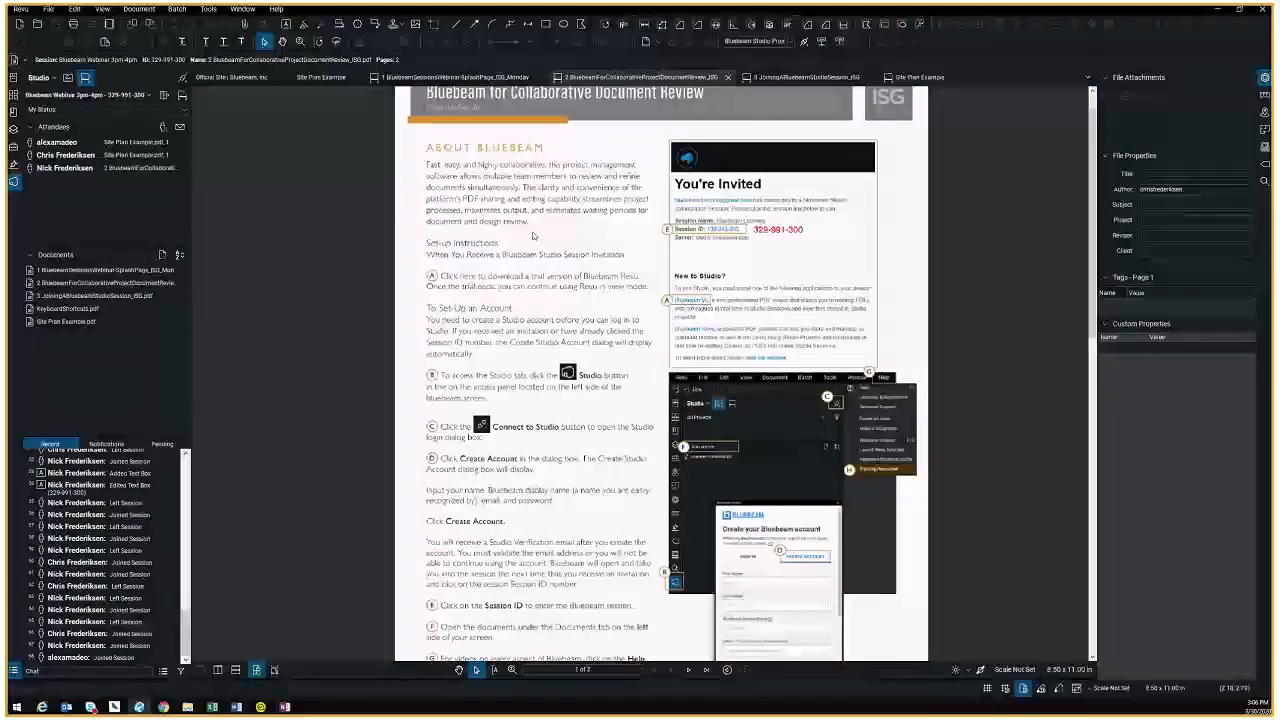
pyautogui.scroll(1, 533, 236)
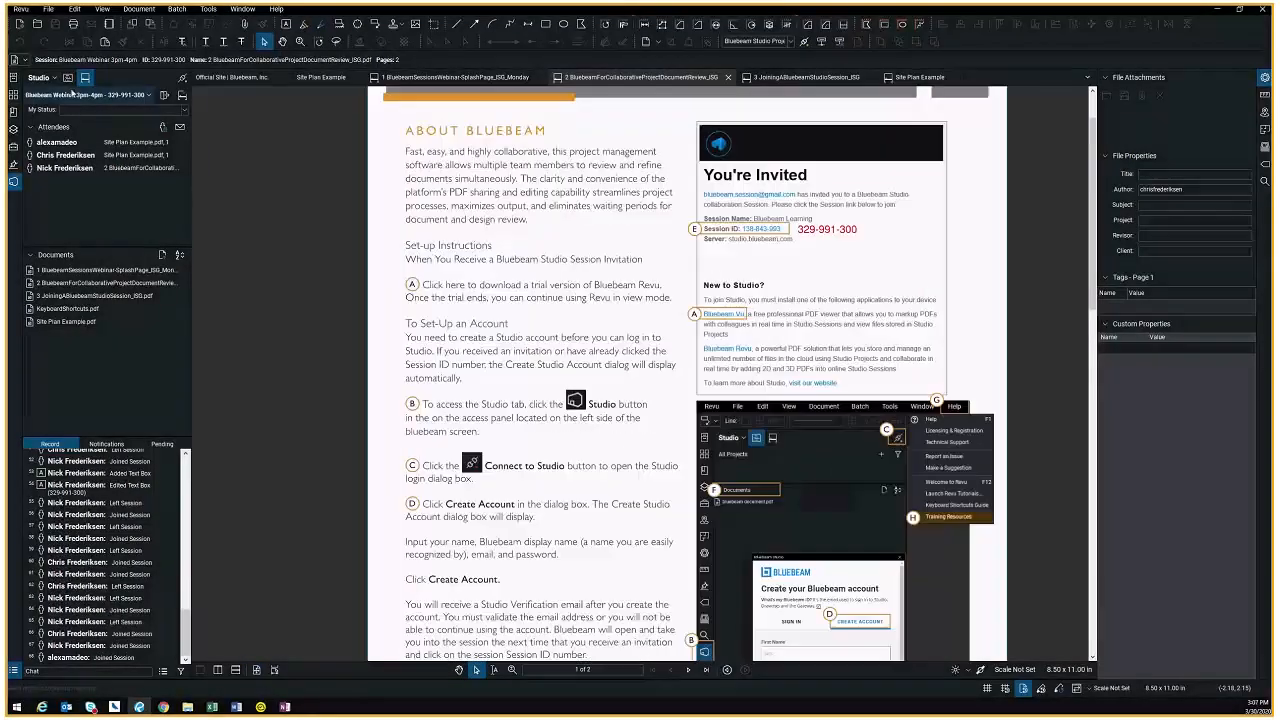
# Leave the current Studio session and rejoin Bluebeam Webinar 3pm-4pm from the list of all sessions
pyautogui.click(164, 96)
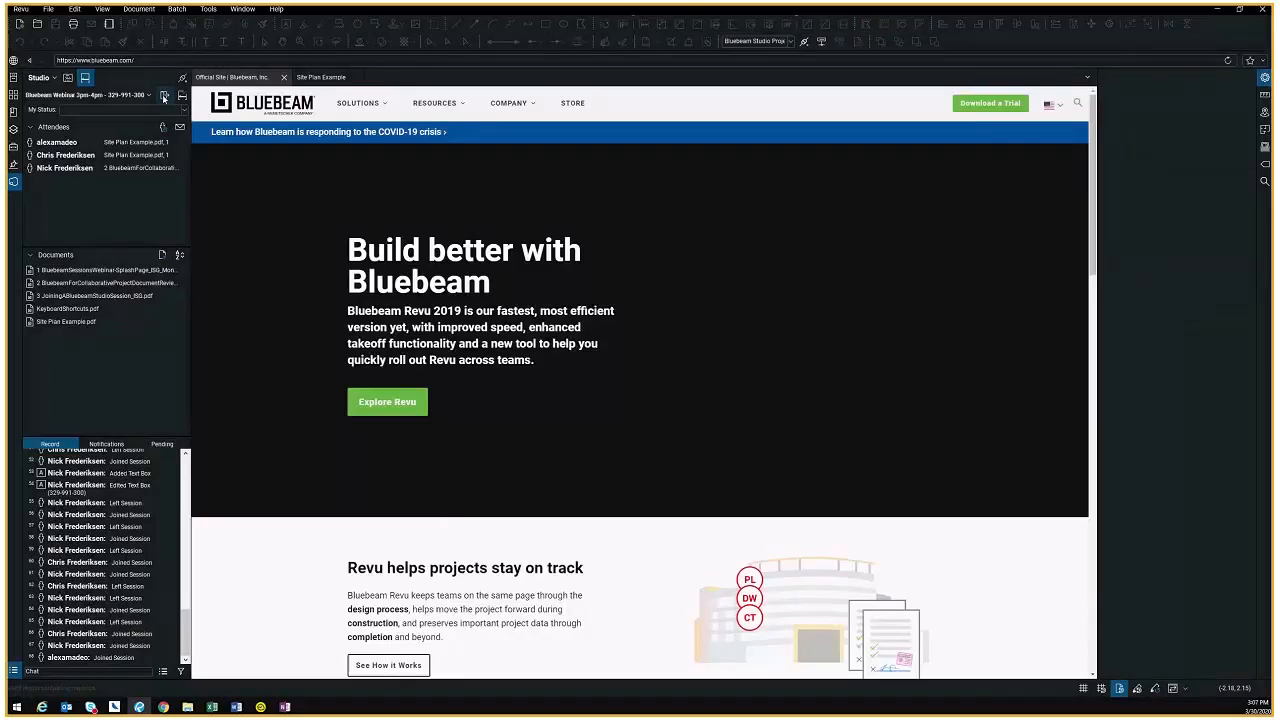
pyautogui.click(164, 95)
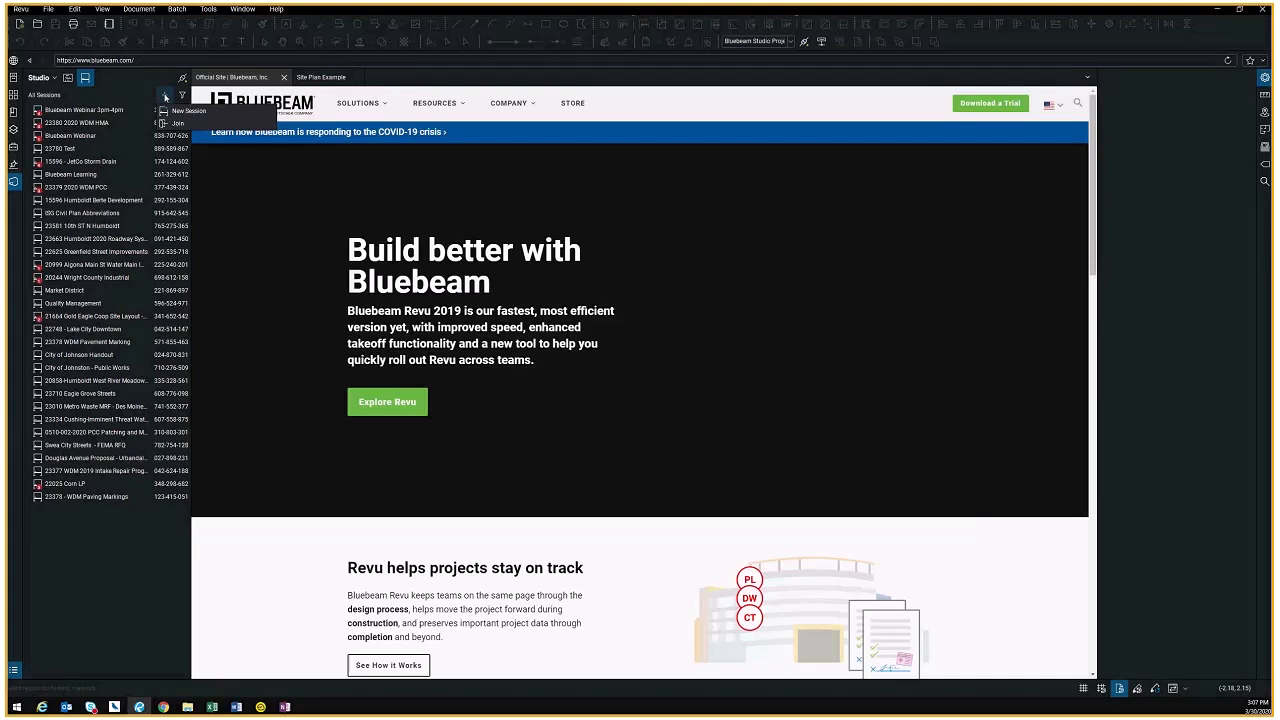
pyautogui.click(13, 182)
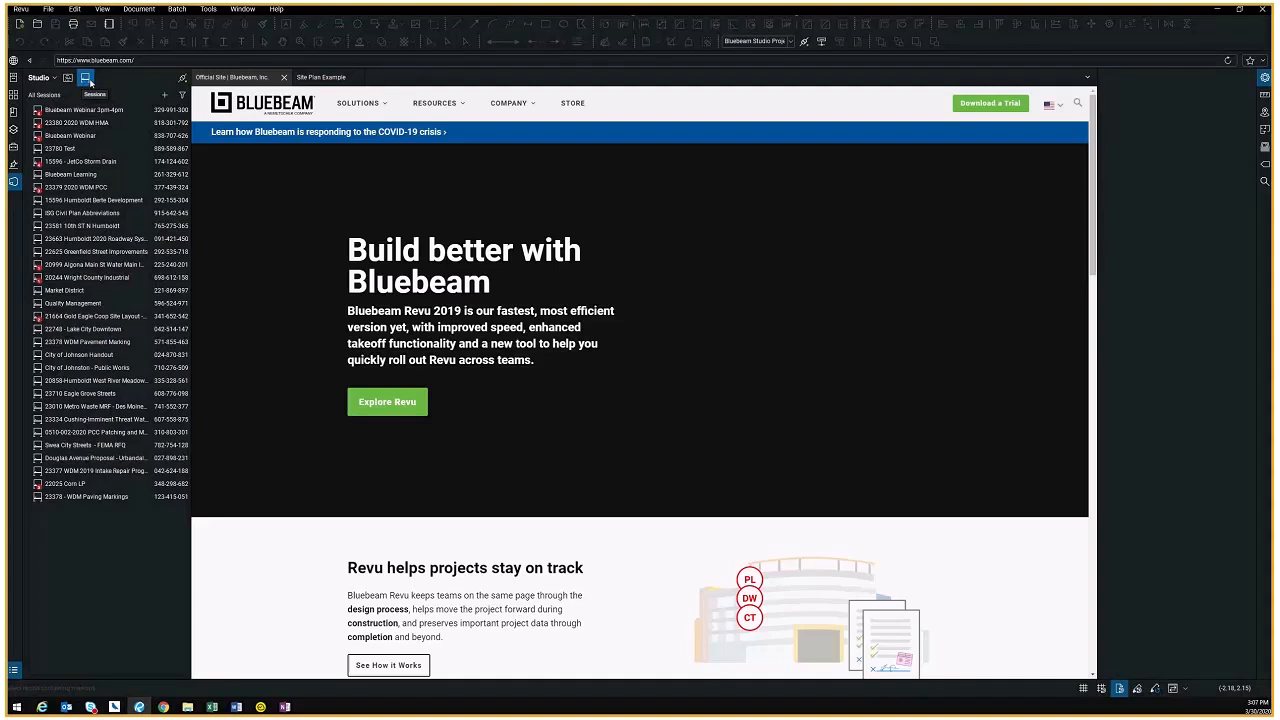
pyautogui.click(166, 97)
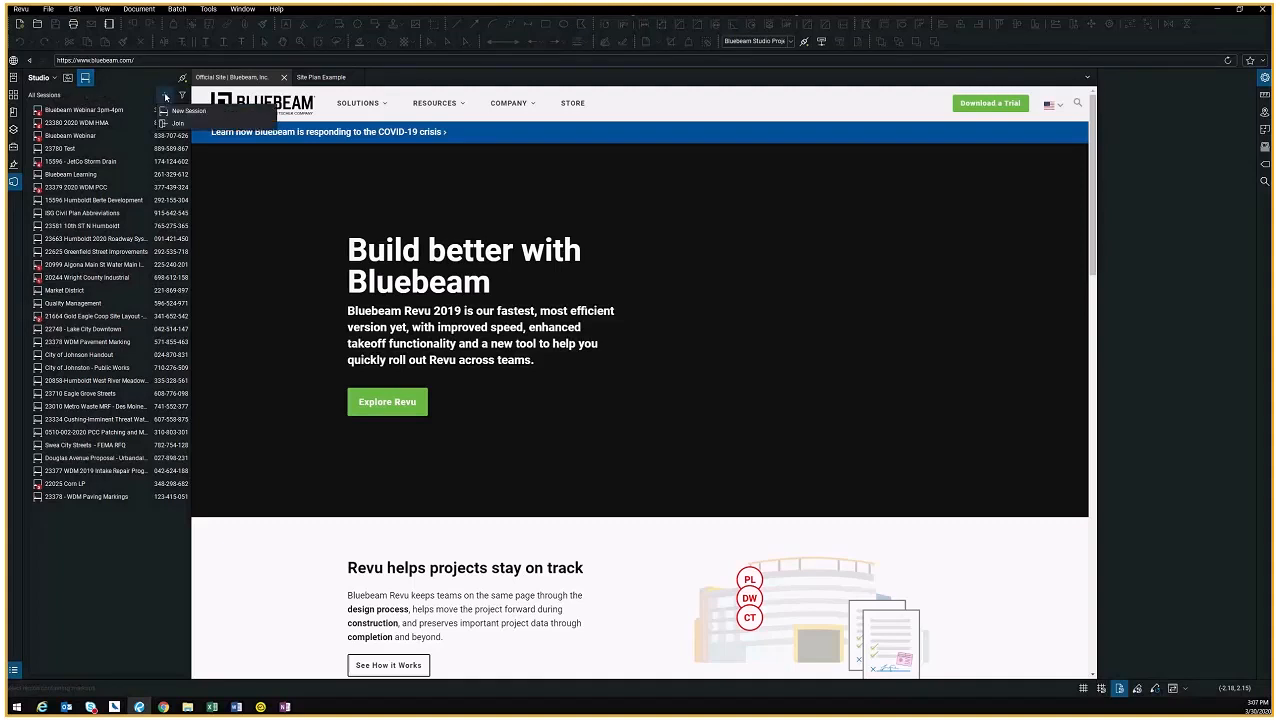
pyautogui.click(182, 125)
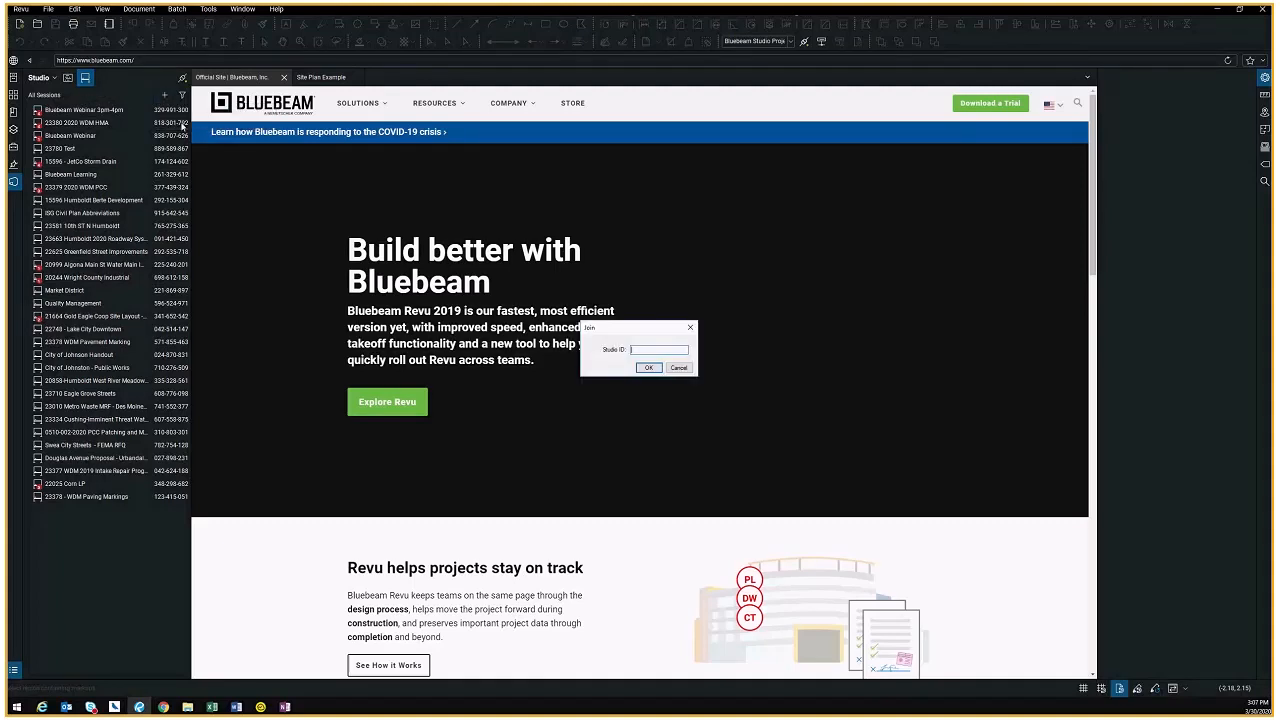
pyautogui.click(680, 368)
pyautogui.doubleClick(98, 113)
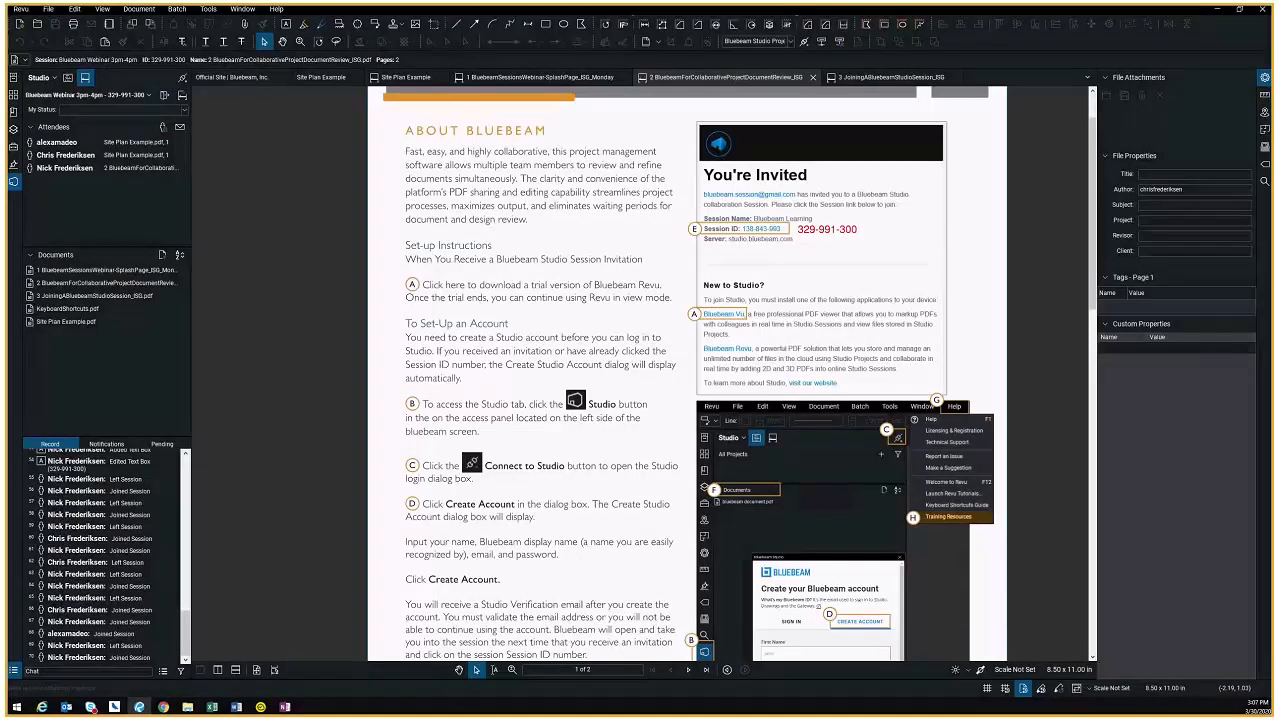
# Check the invitee email entry in the session's invitation dialog and copy the invitation
pyautogui.click(179, 129)
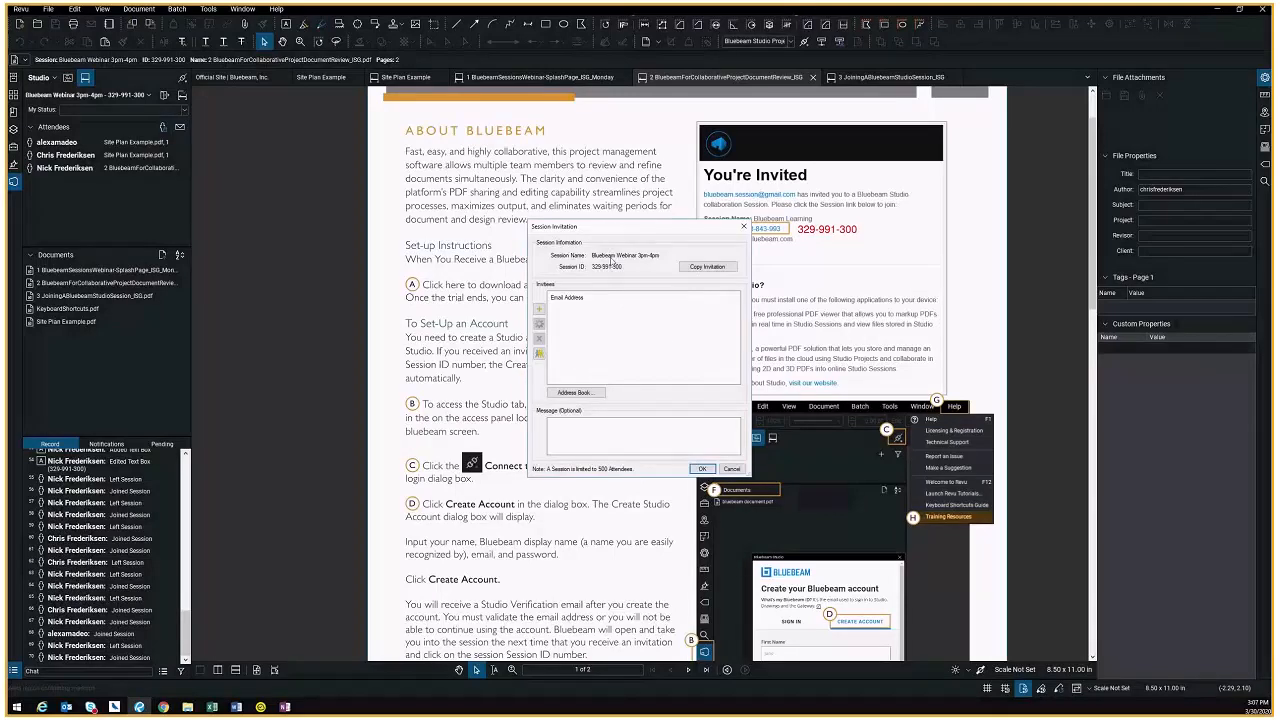
pyautogui.moveTo(617, 231); pyautogui.dragTo(563, 211)
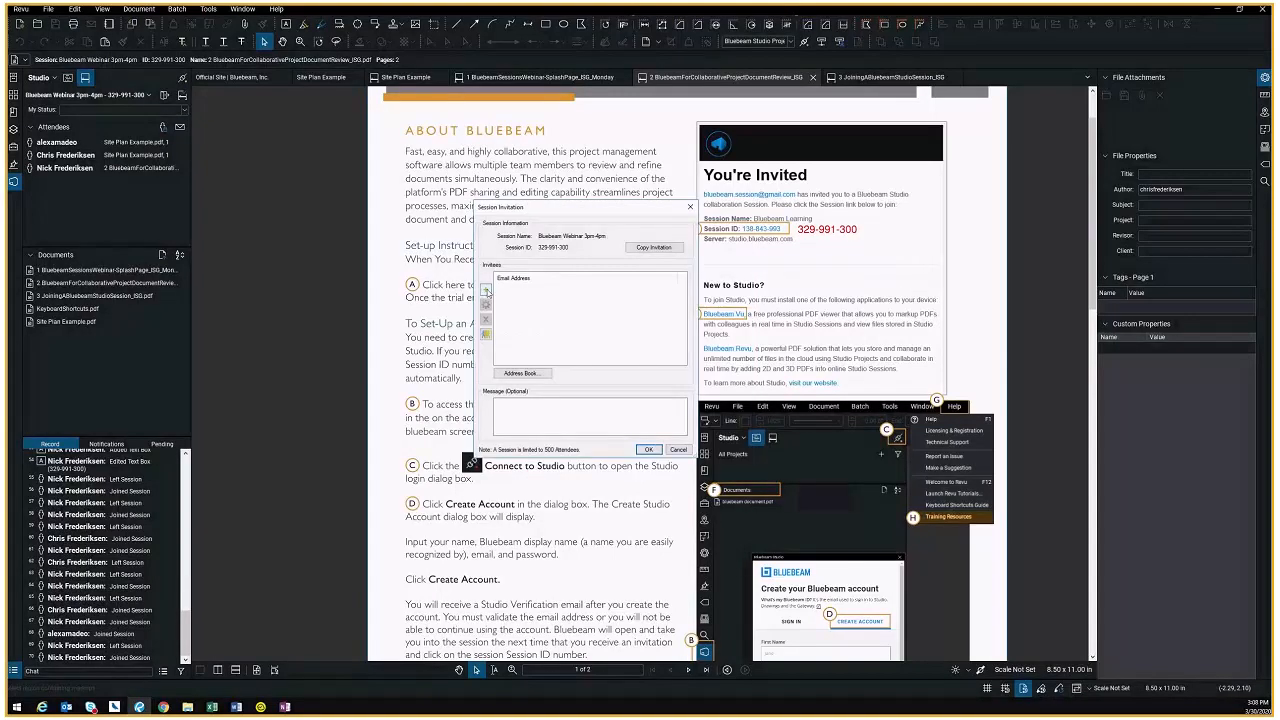
pyautogui.click(487, 289)
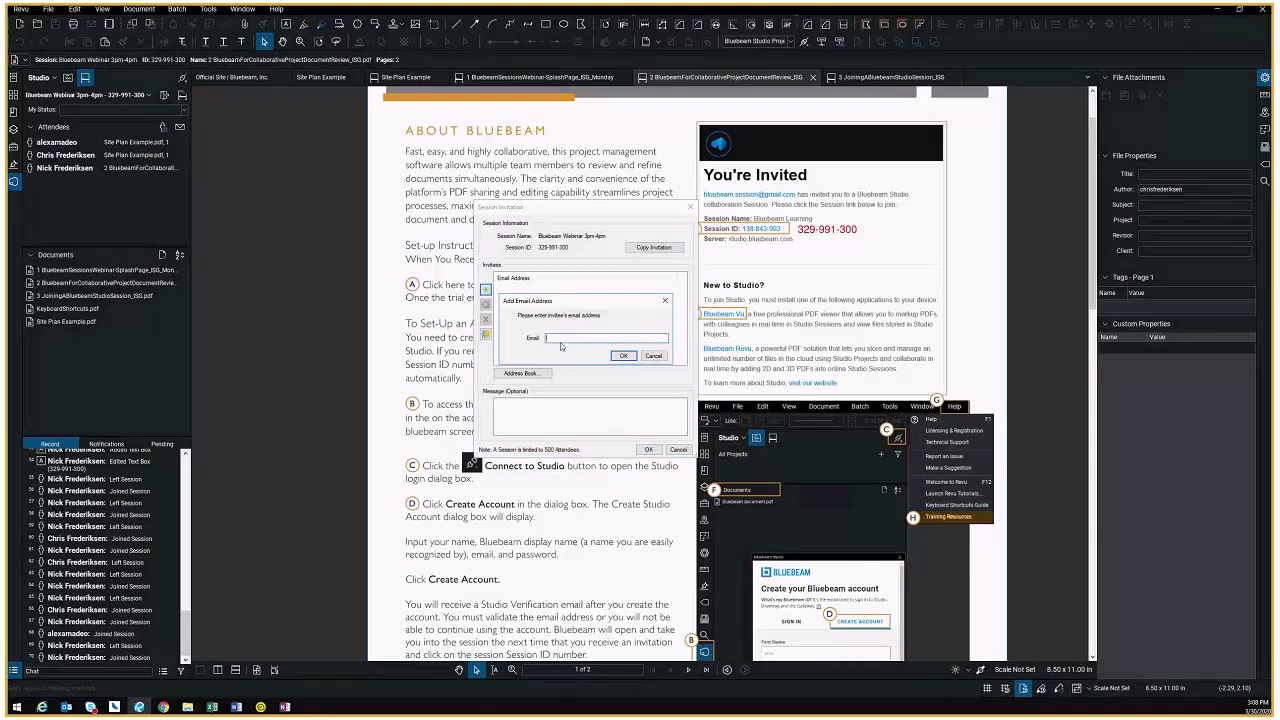
pyautogui.click(653, 355)
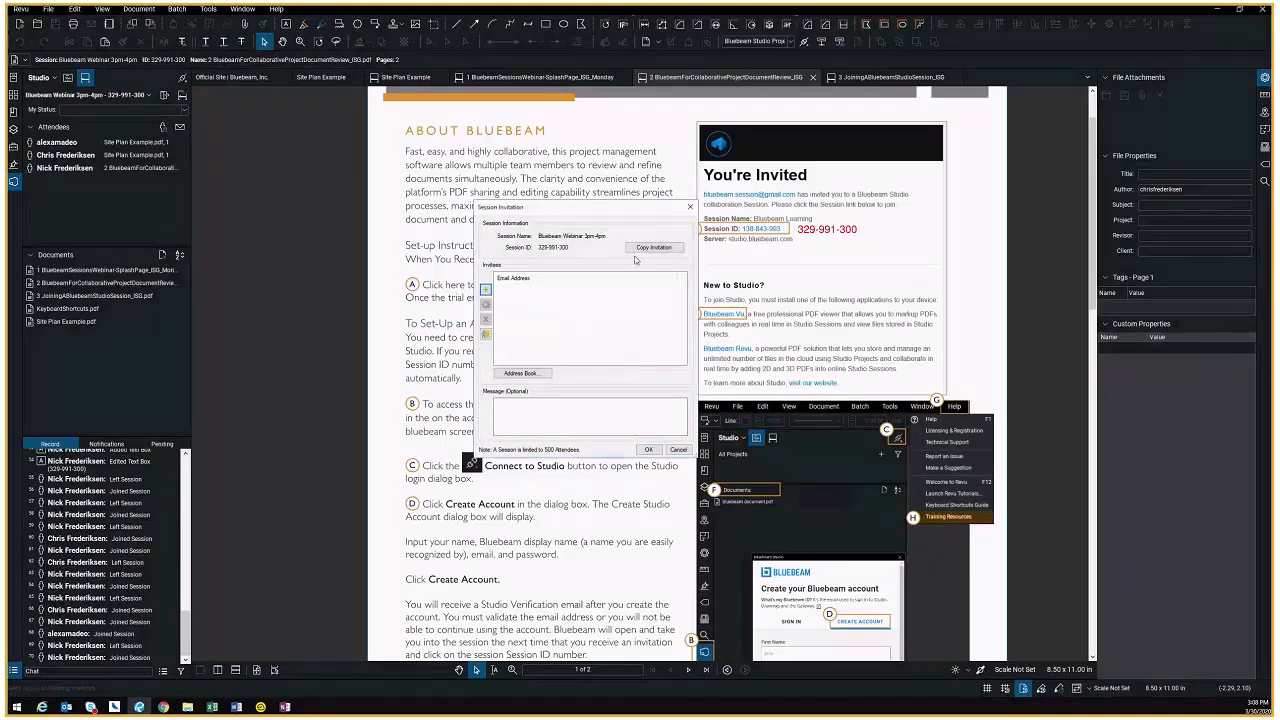
pyautogui.click(651, 249)
pyautogui.click(690, 208)
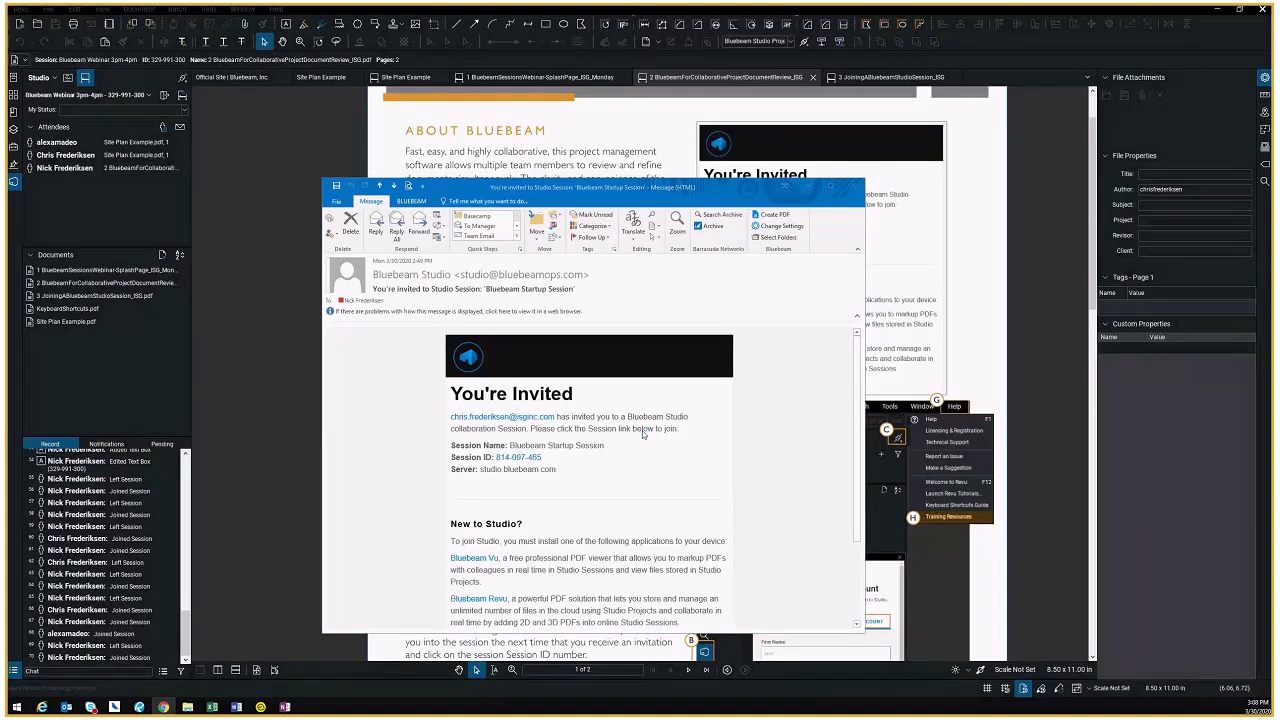
# Join the Bluebeam Startup Session from its emailed Studio invitation
pyautogui.press('Escape')
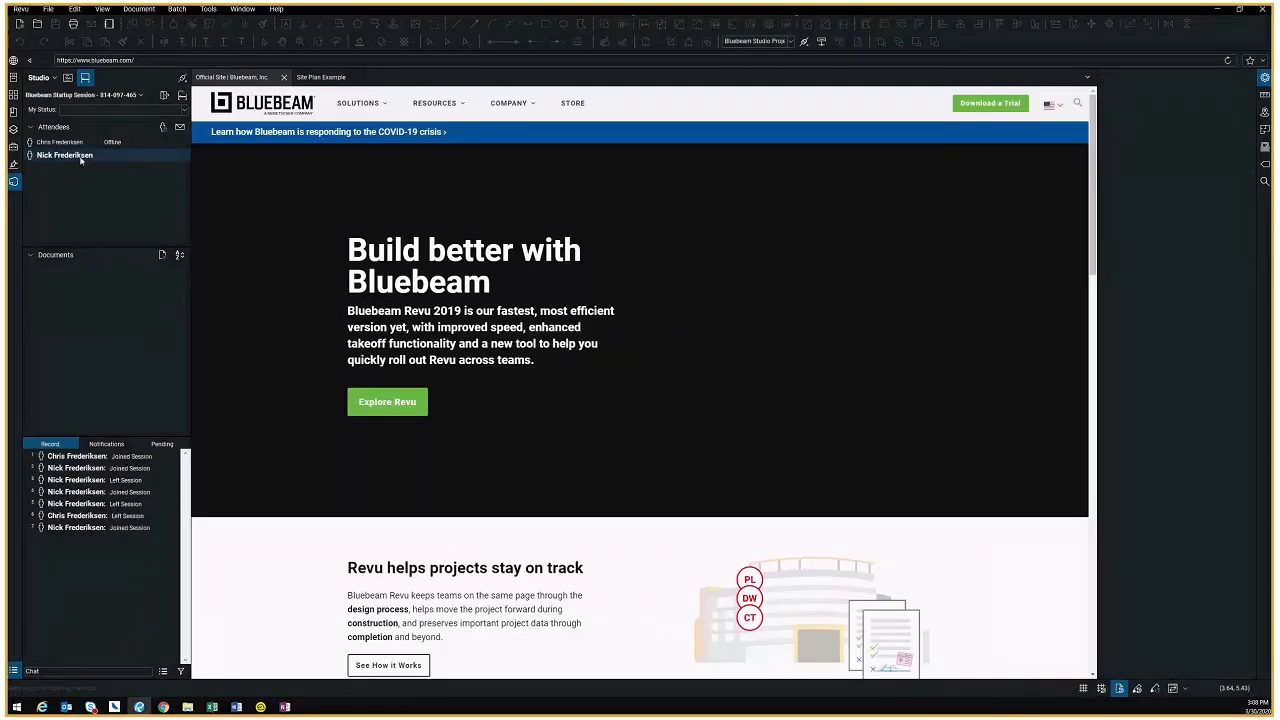
pyautogui.moveTo(75, 156)
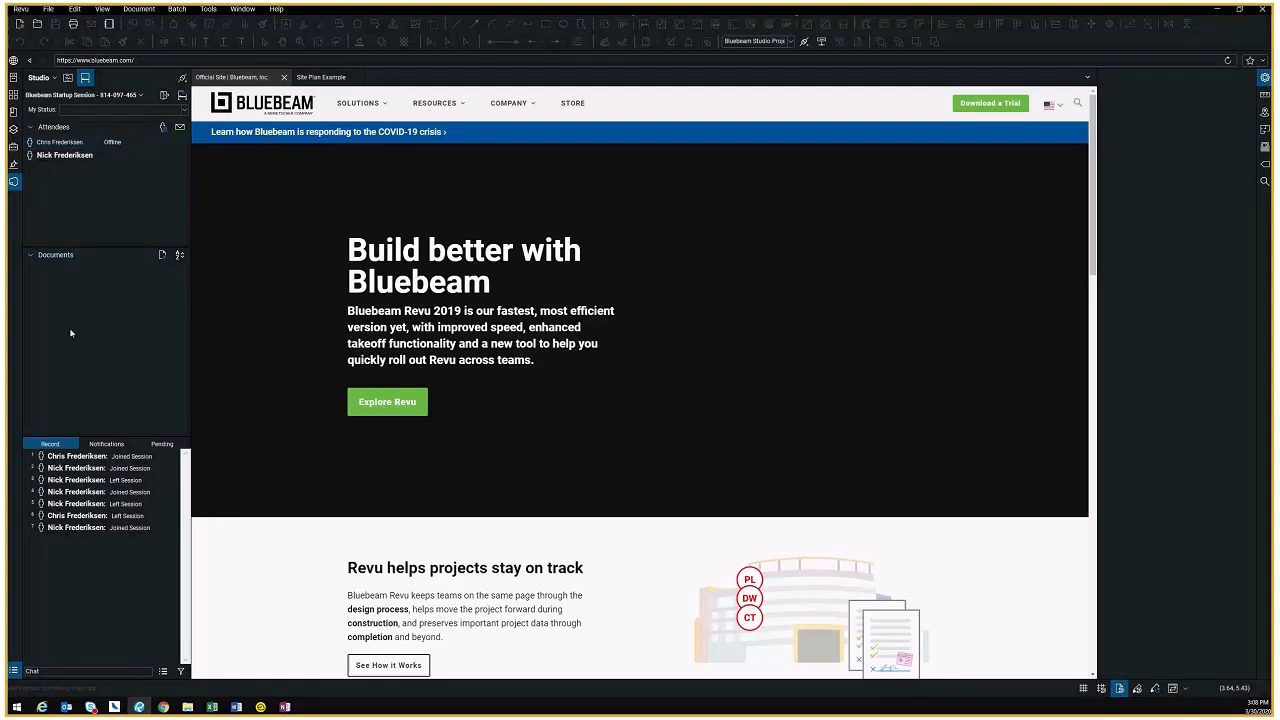
# Examine the Bluebeam Startup Session's general, attendee access and permission settings without changing them
pyautogui.click(110, 95)
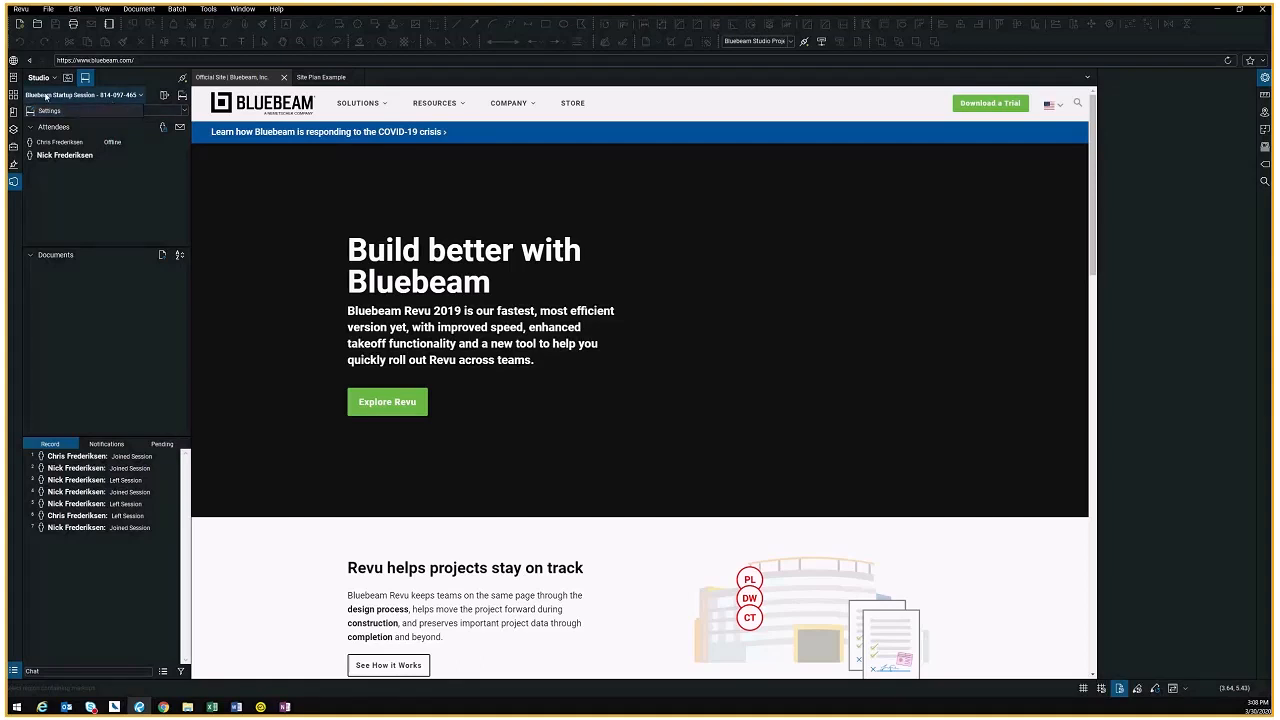
pyautogui.click(50, 112)
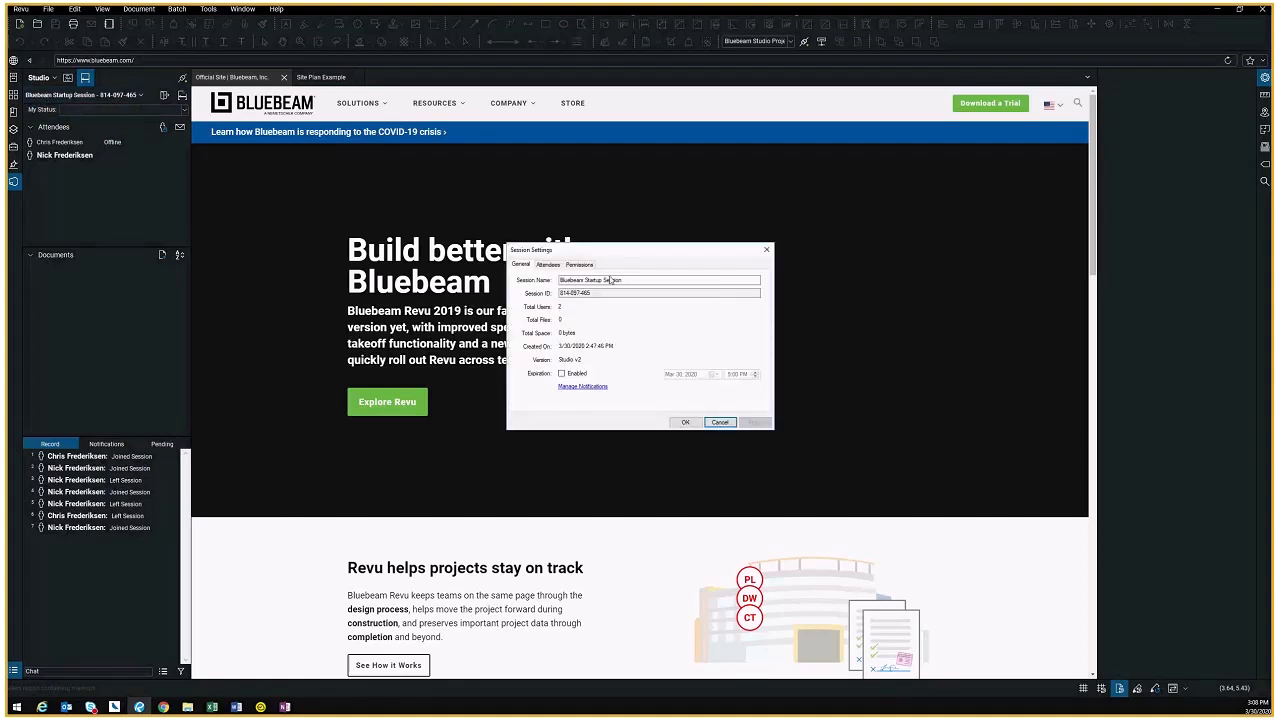
pyautogui.moveTo(617, 257); pyautogui.dragTo(577, 246)
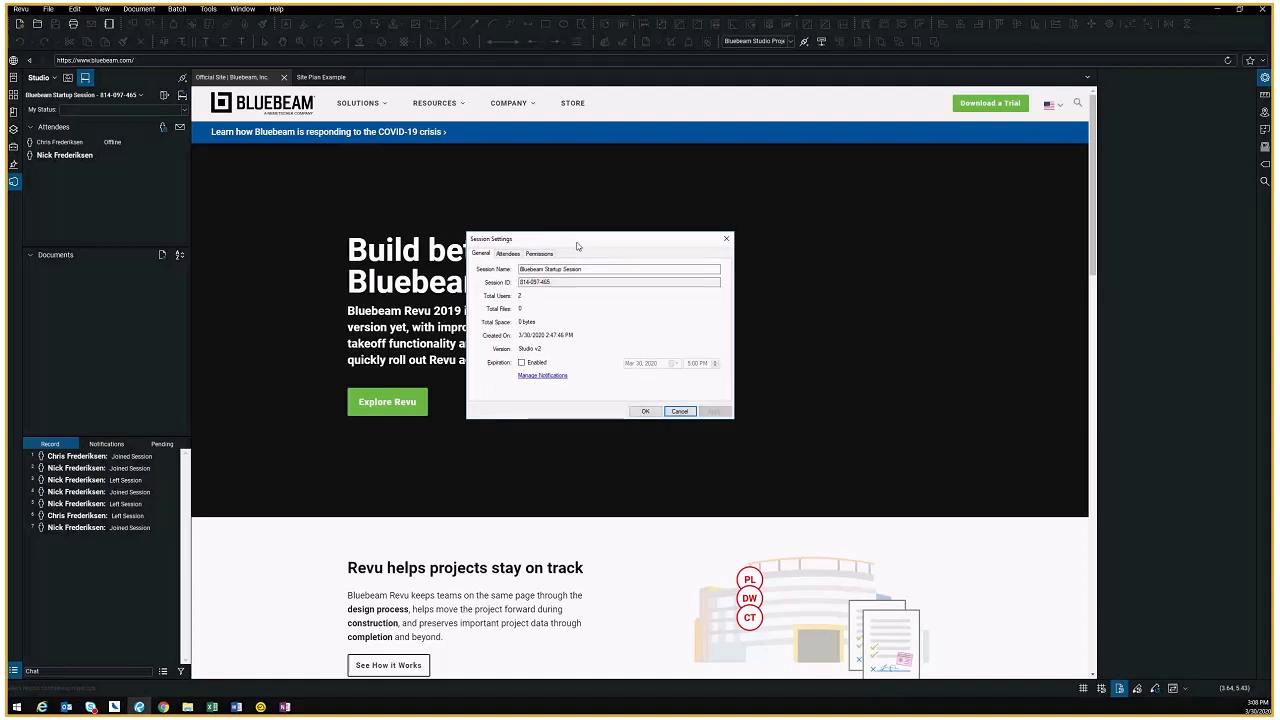
pyautogui.click(508, 255)
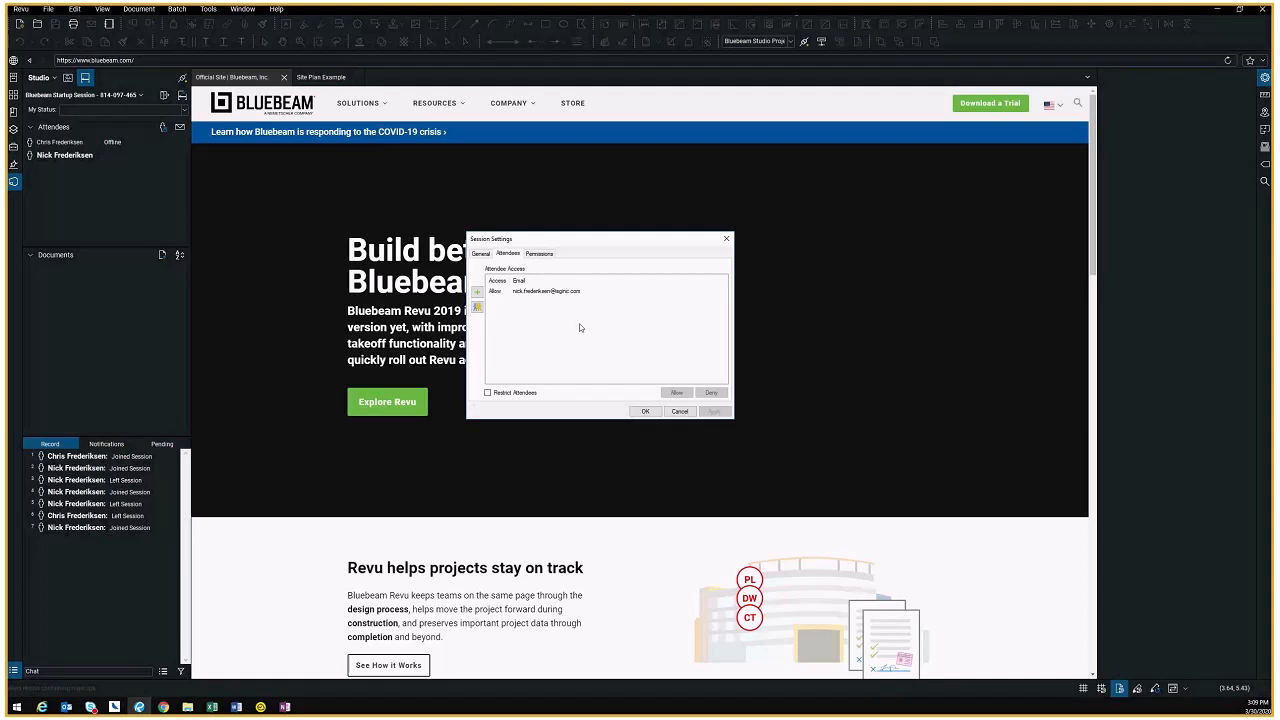
pyautogui.click(538, 254)
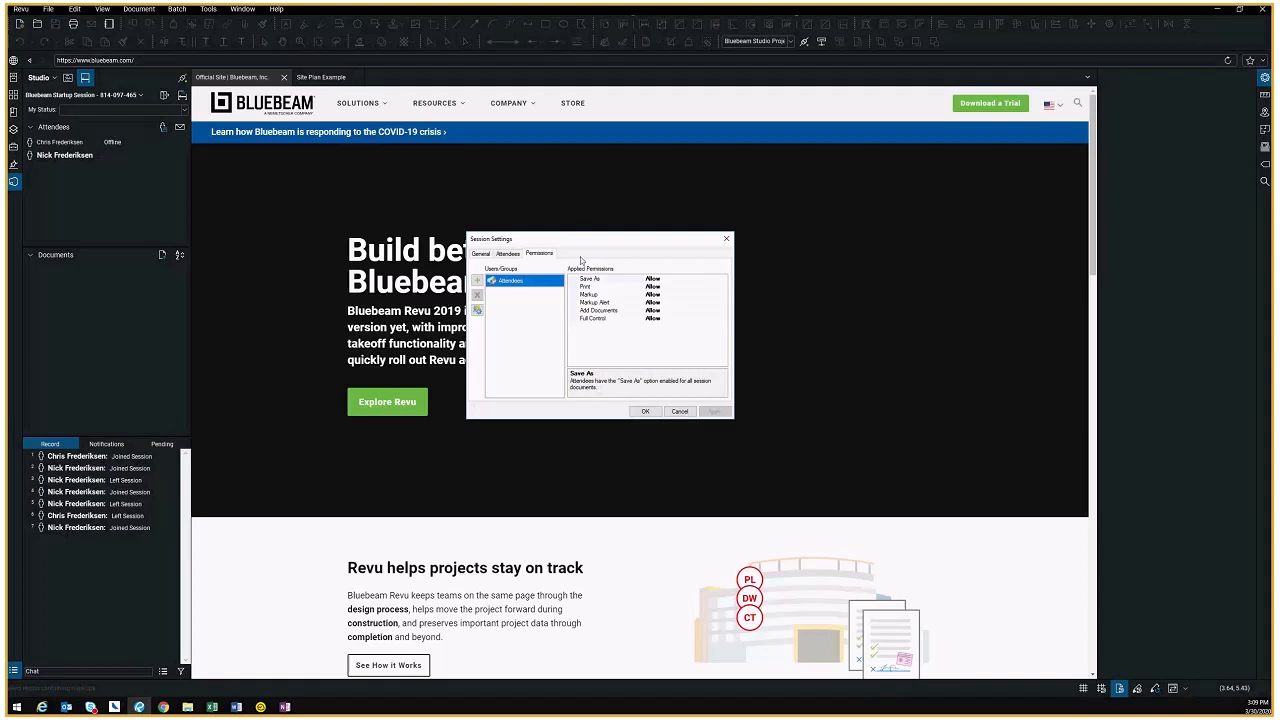
pyautogui.moveTo(584, 240); pyautogui.dragTo(671, 246)
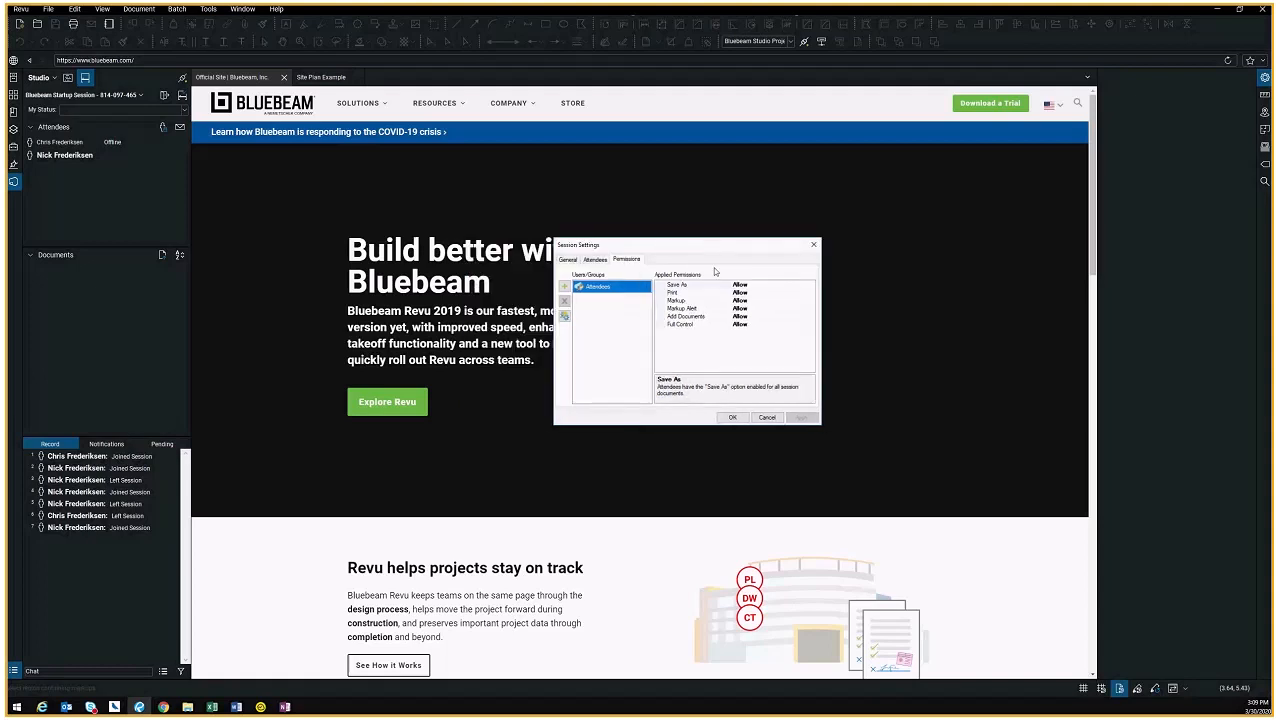
pyautogui.click(767, 418)
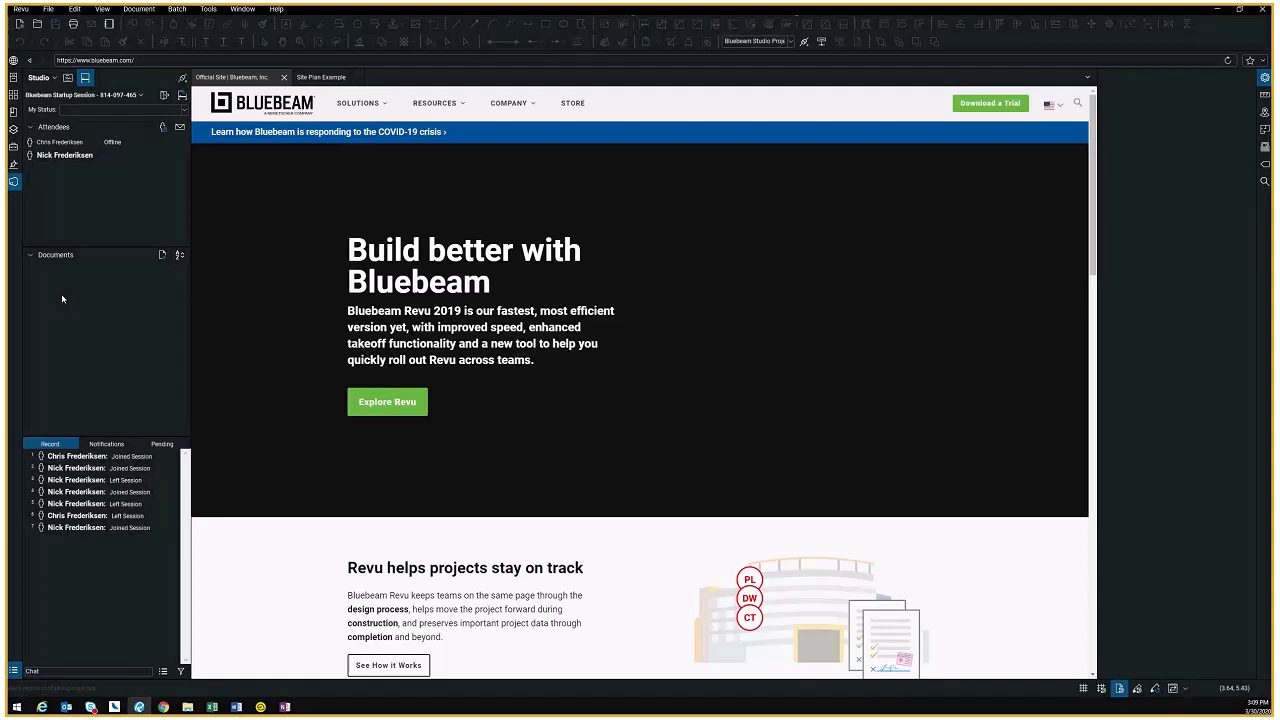
# Add the Monday and Tuesday BluebeamSessionsWebinar-SplashPage_ISG PDFs to the session's documents and open the Monday one
pyautogui.click(163, 256)
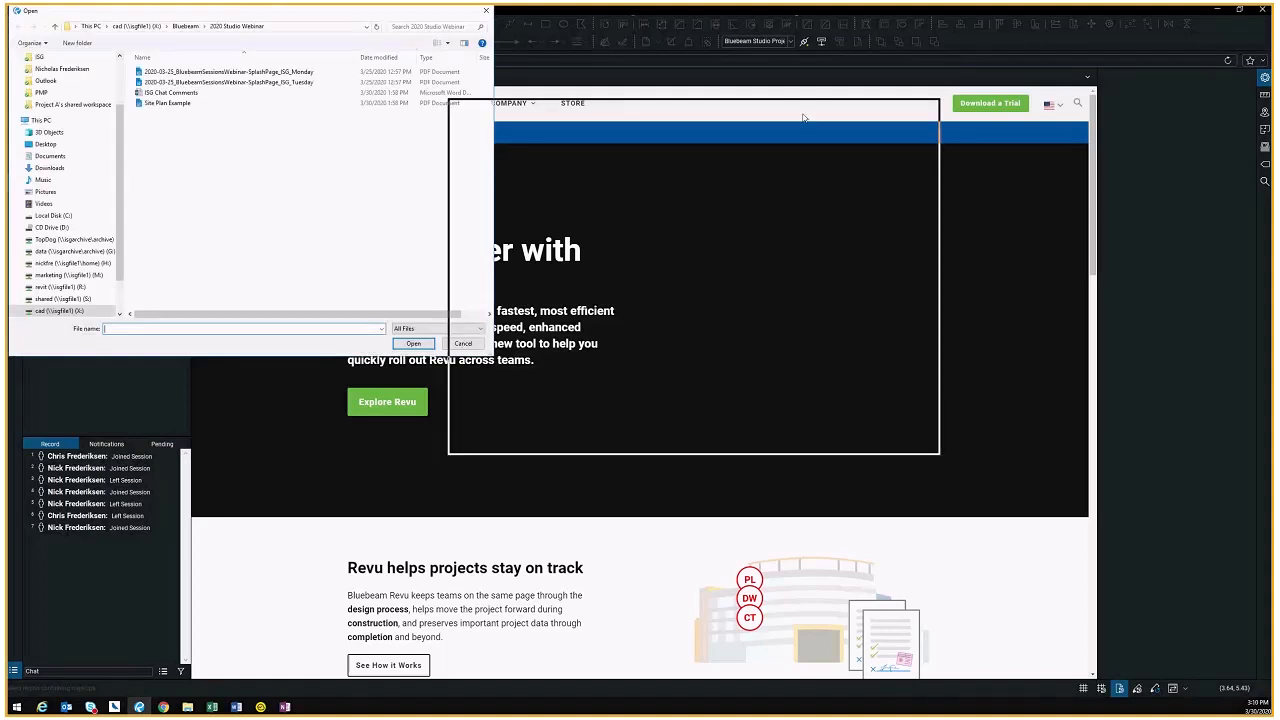
pyautogui.moveTo(803, 118); pyautogui.dragTo(848, 123)
pyautogui.click(750, 171)
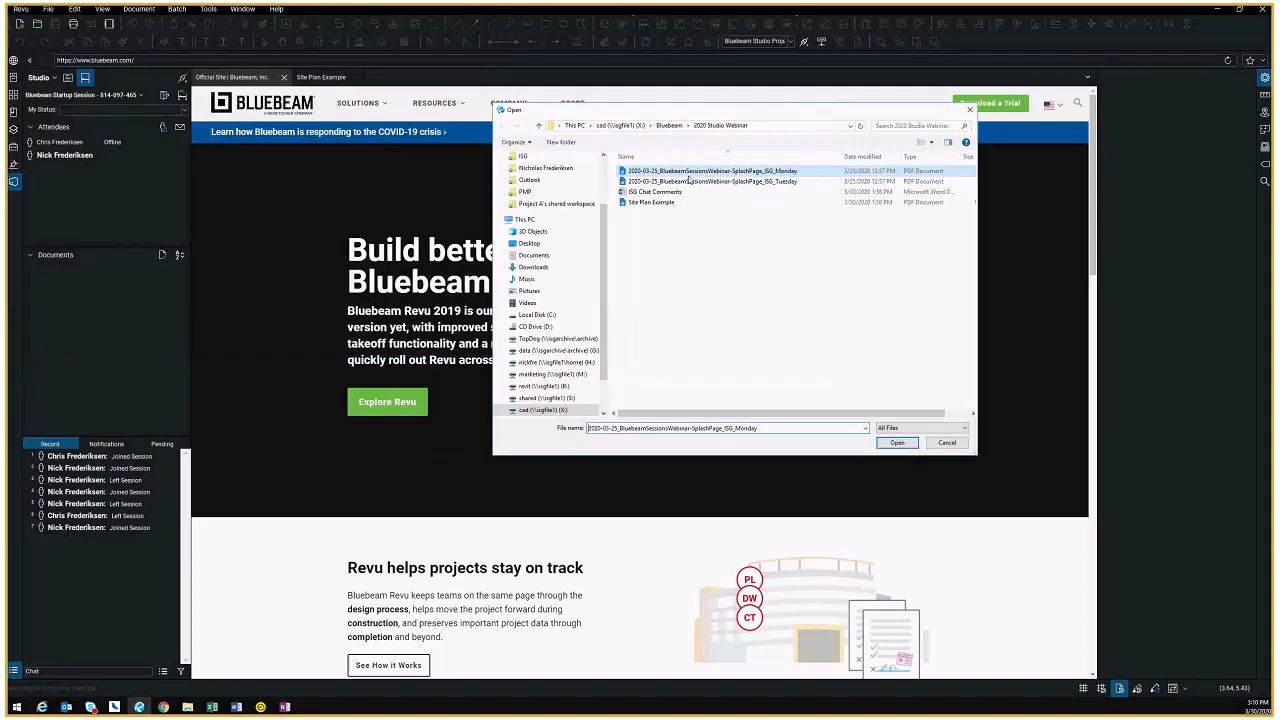
pyautogui.keyDown('shift'); pyautogui.click(758, 181); pyautogui.keyUp('shift')
pyautogui.click(896, 443)
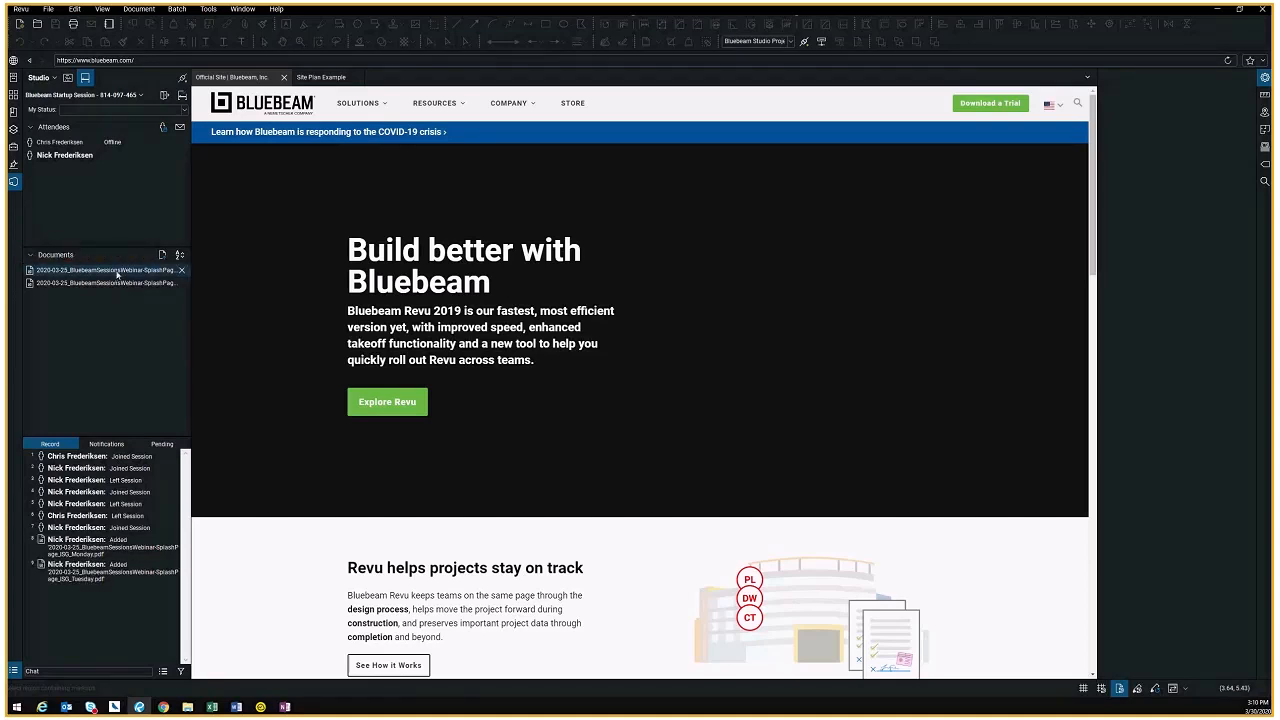
pyautogui.doubleClick(110, 270)
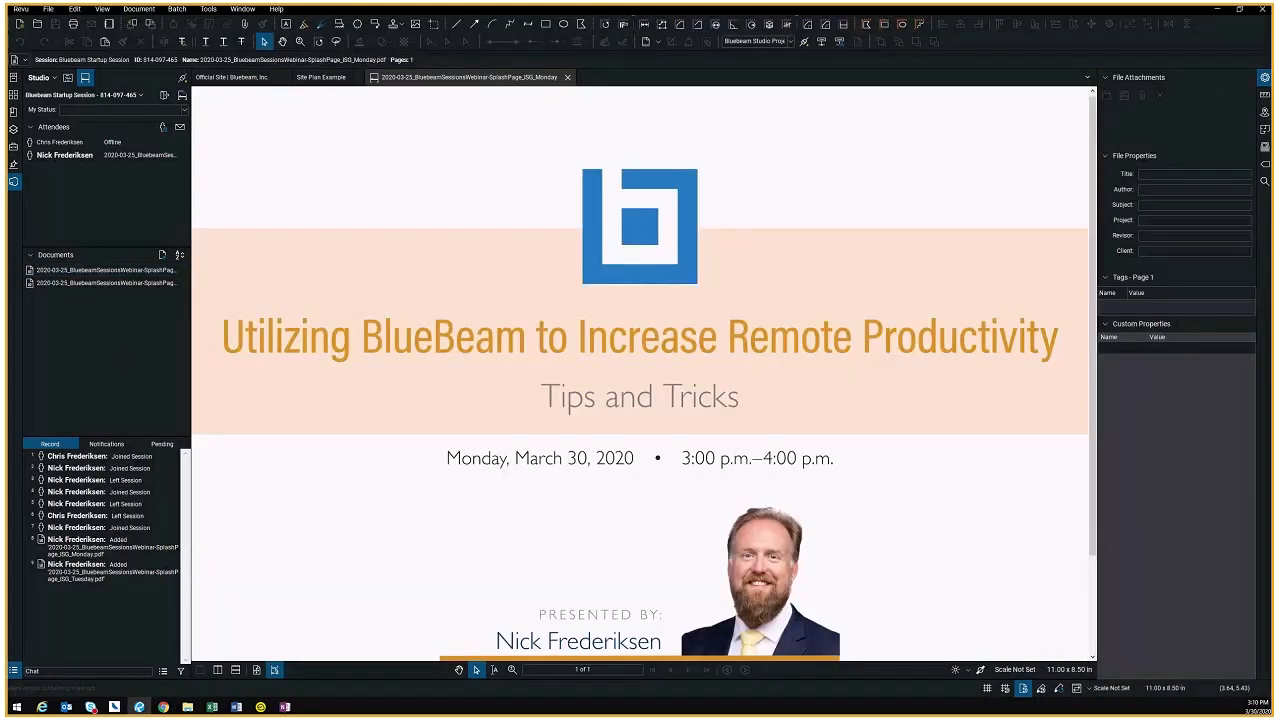
pyautogui.press('super+e')
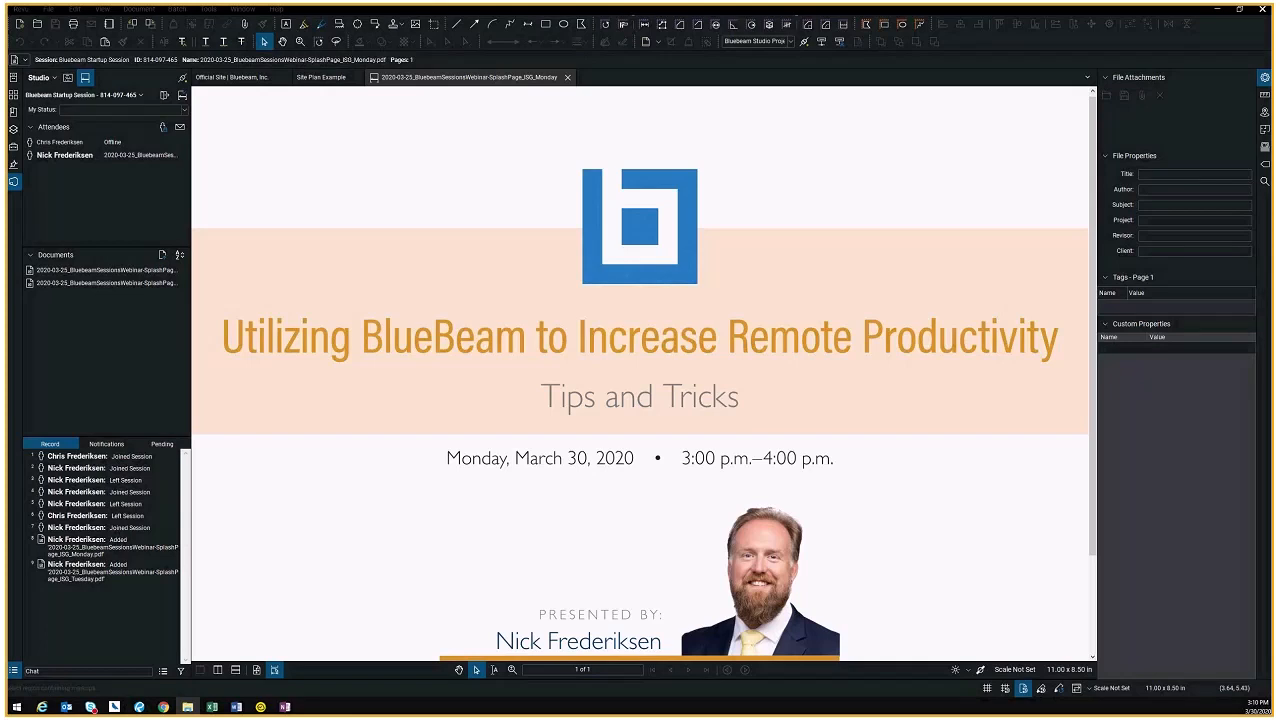
# Add the already open Site Plan Example PDF to the open Studio session and leave the session
pyautogui.click(320, 77)
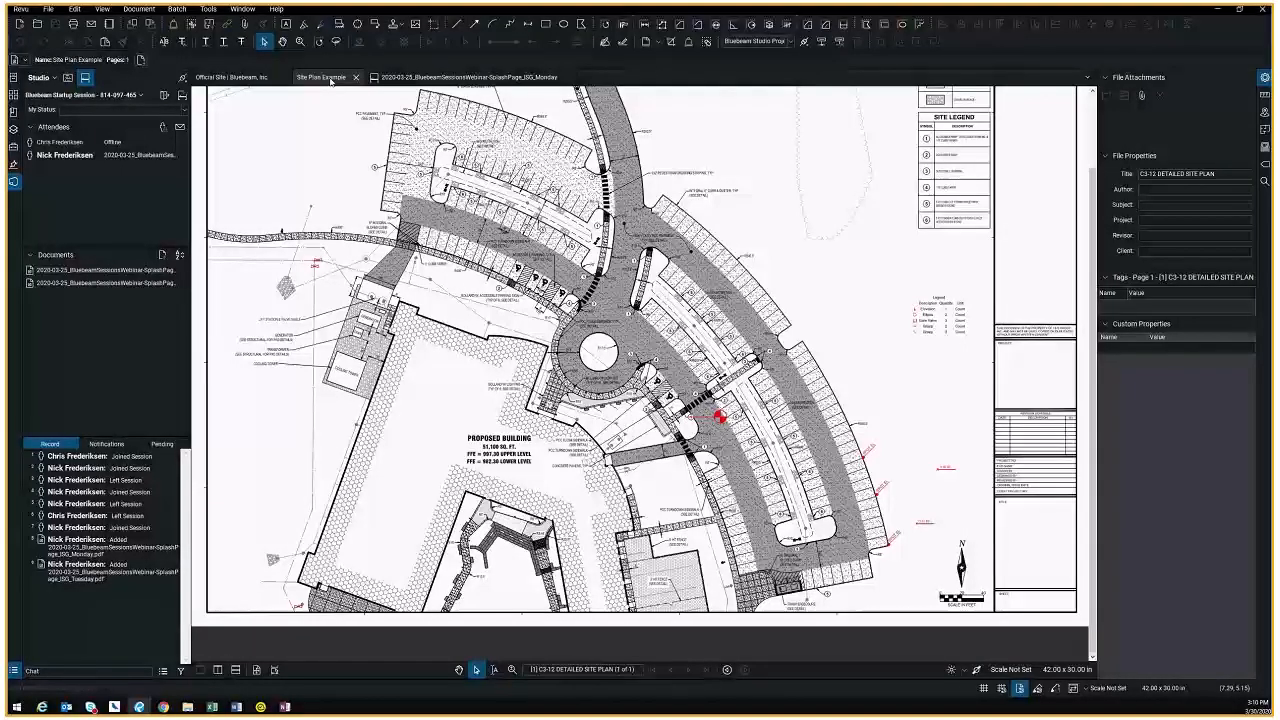
pyautogui.rightClick(330, 80)
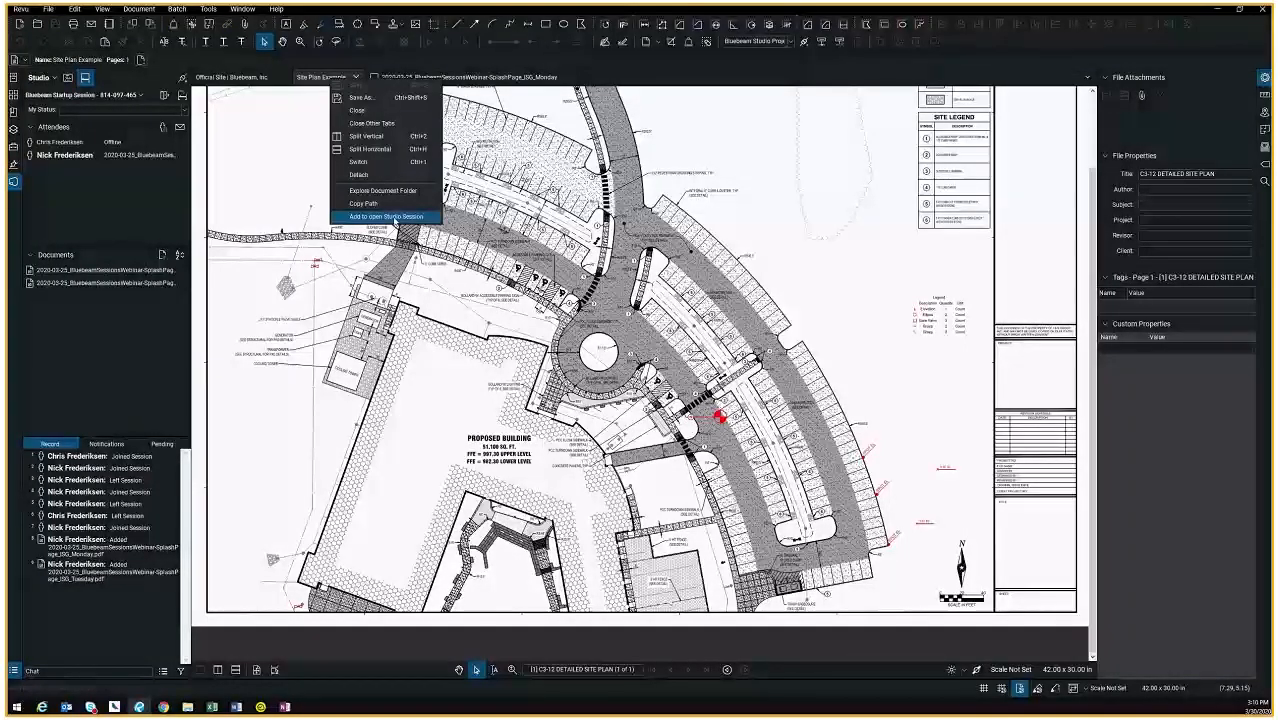
pyautogui.click(394, 217)
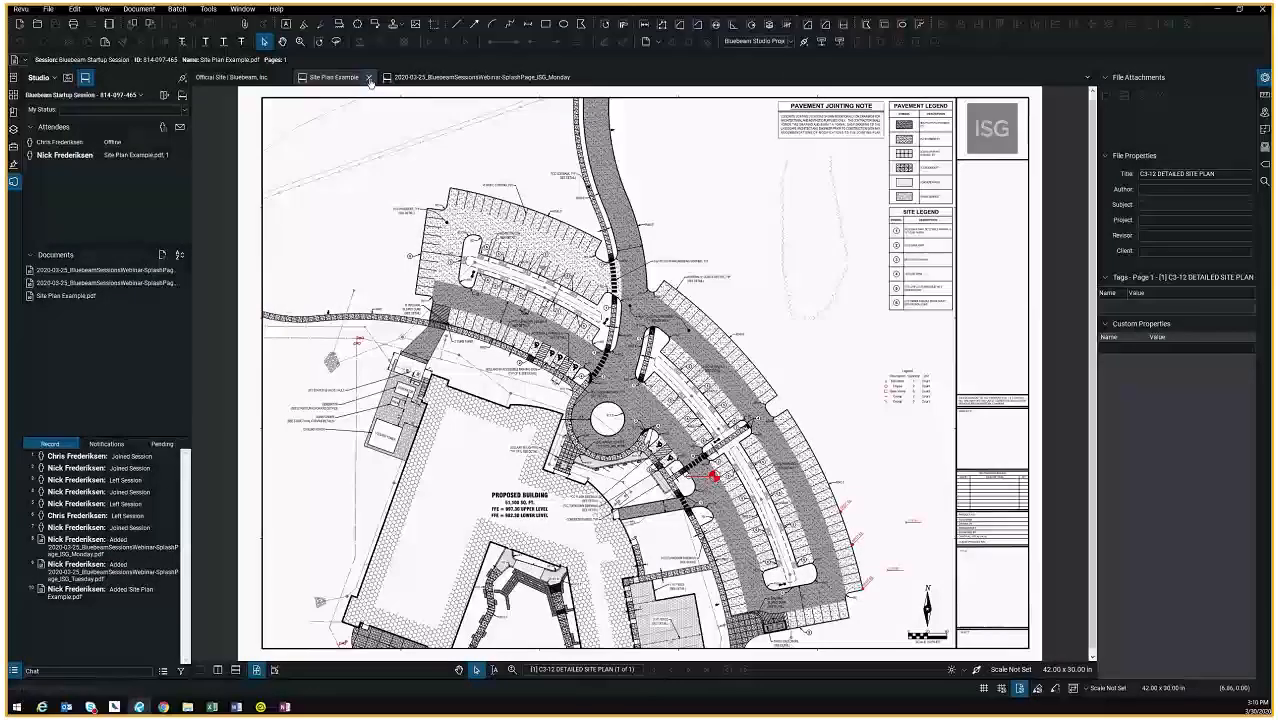
pyautogui.click(164, 96)
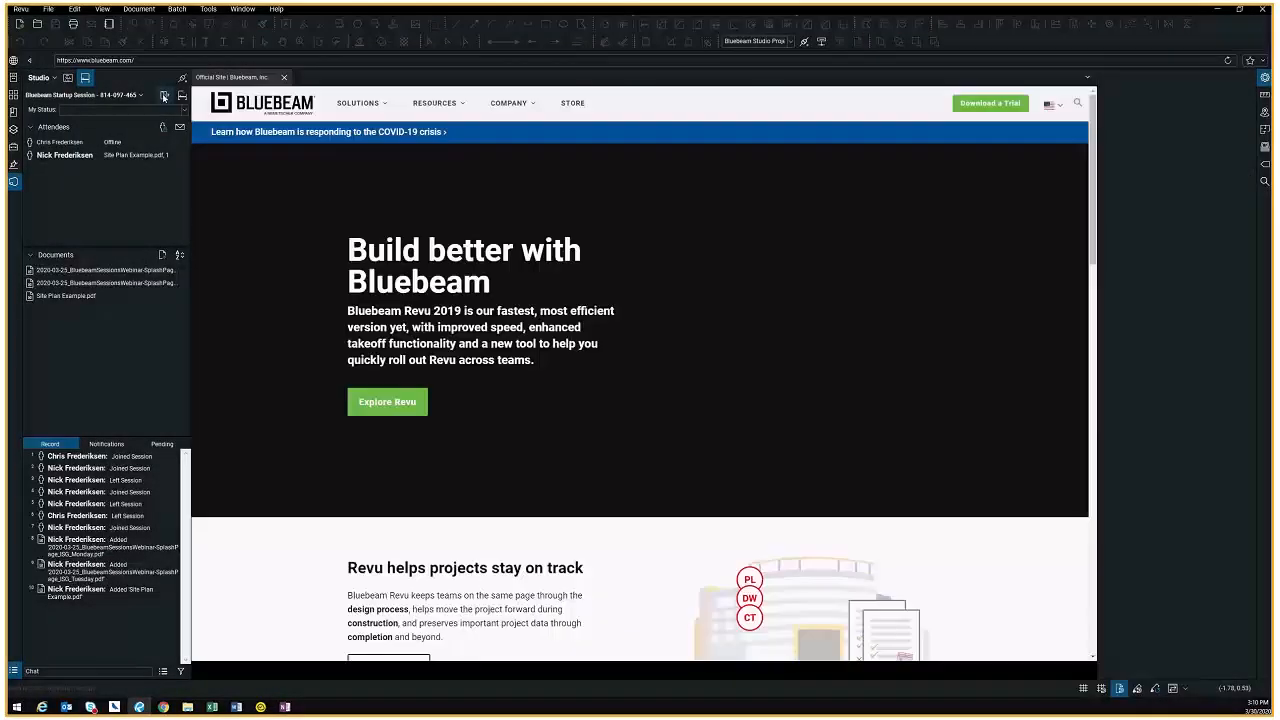
# Join the Bluebeam Webinar 3pm-4pm session and enlarge the Session ID part of the invitation in the BluebeamForCollaborativeProjectDocumentReview_ISG PDF
pyautogui.doubleClick(80, 131)
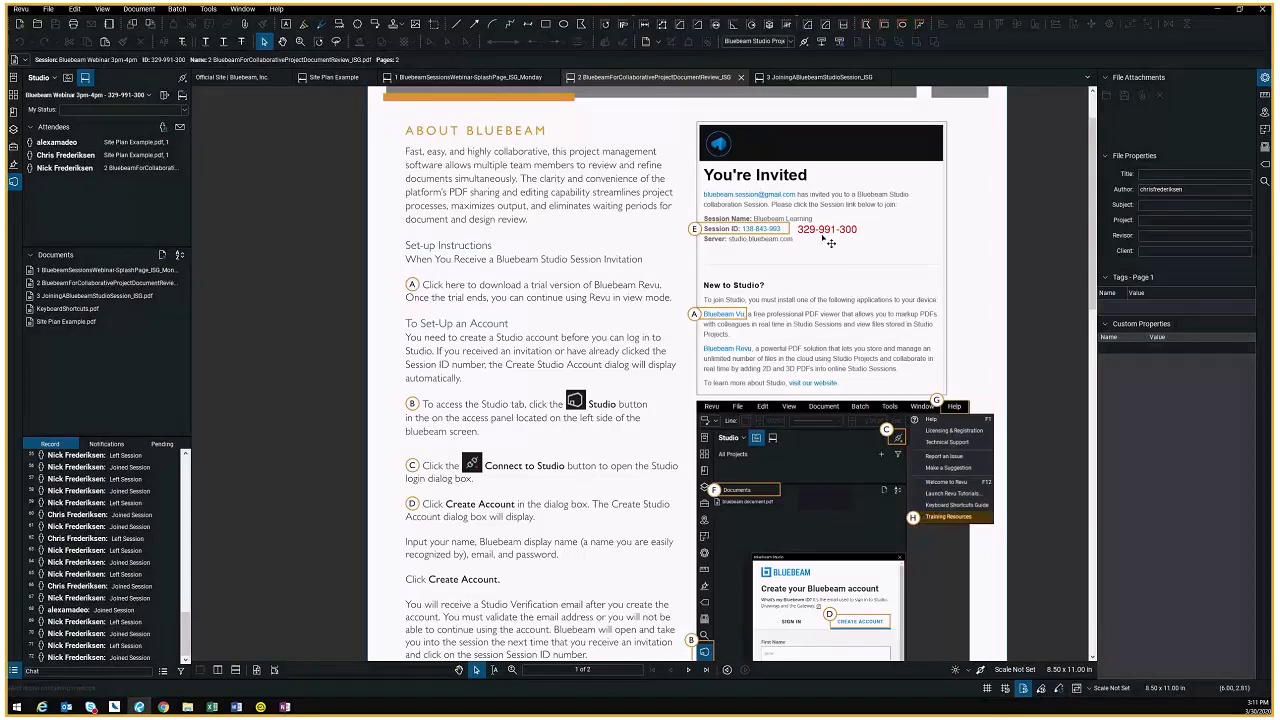
pyautogui.scroll(1, 830, 243)
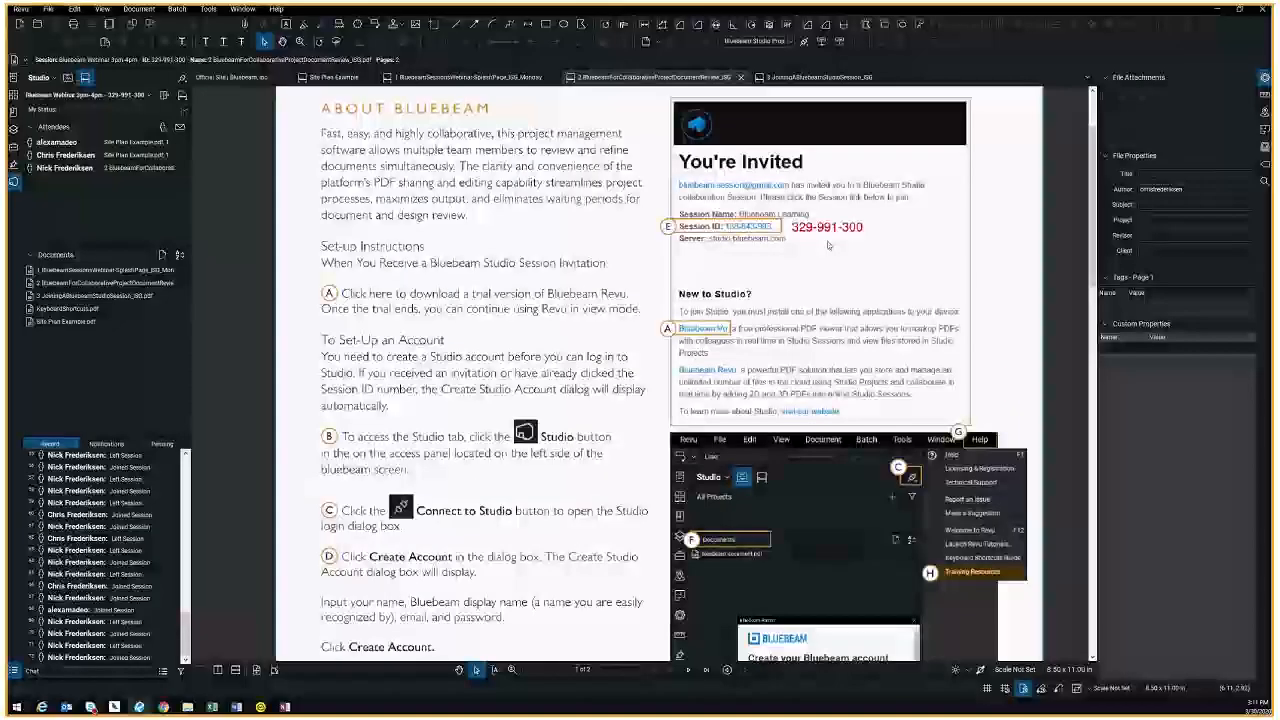
pyautogui.scroll(1, 830, 248)
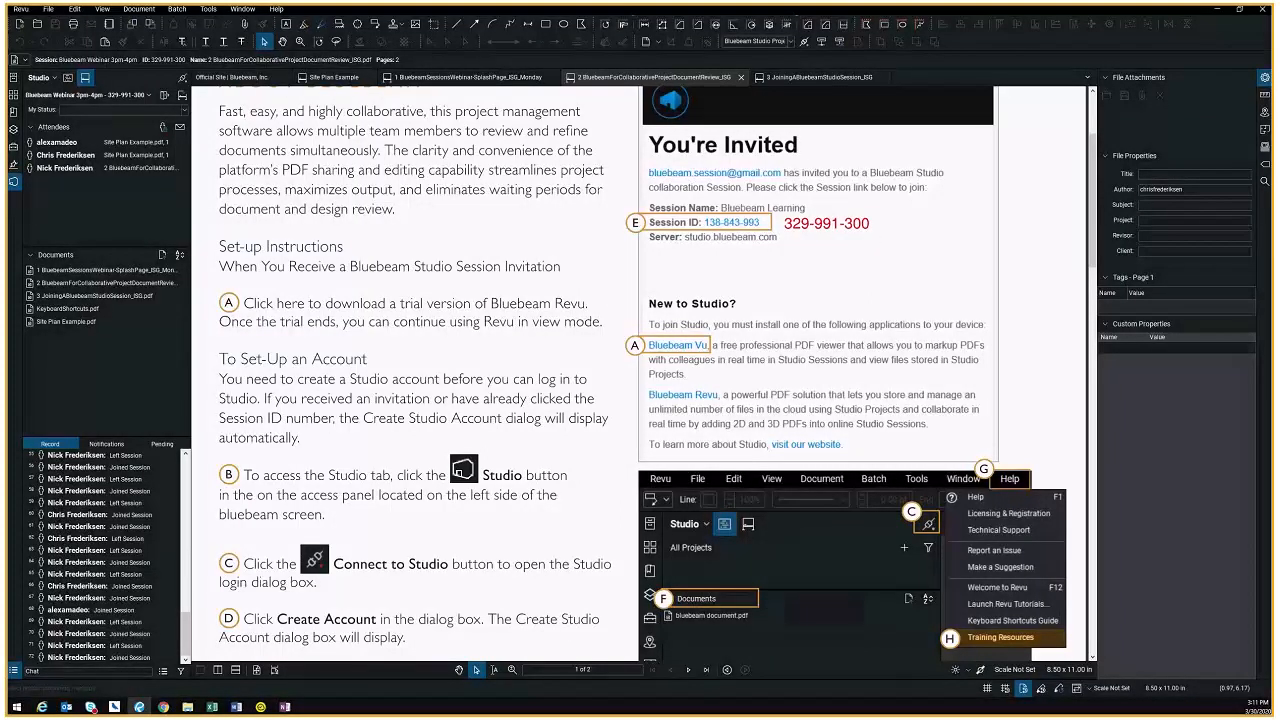
pyautogui.hotkey('alt', 'Tab')
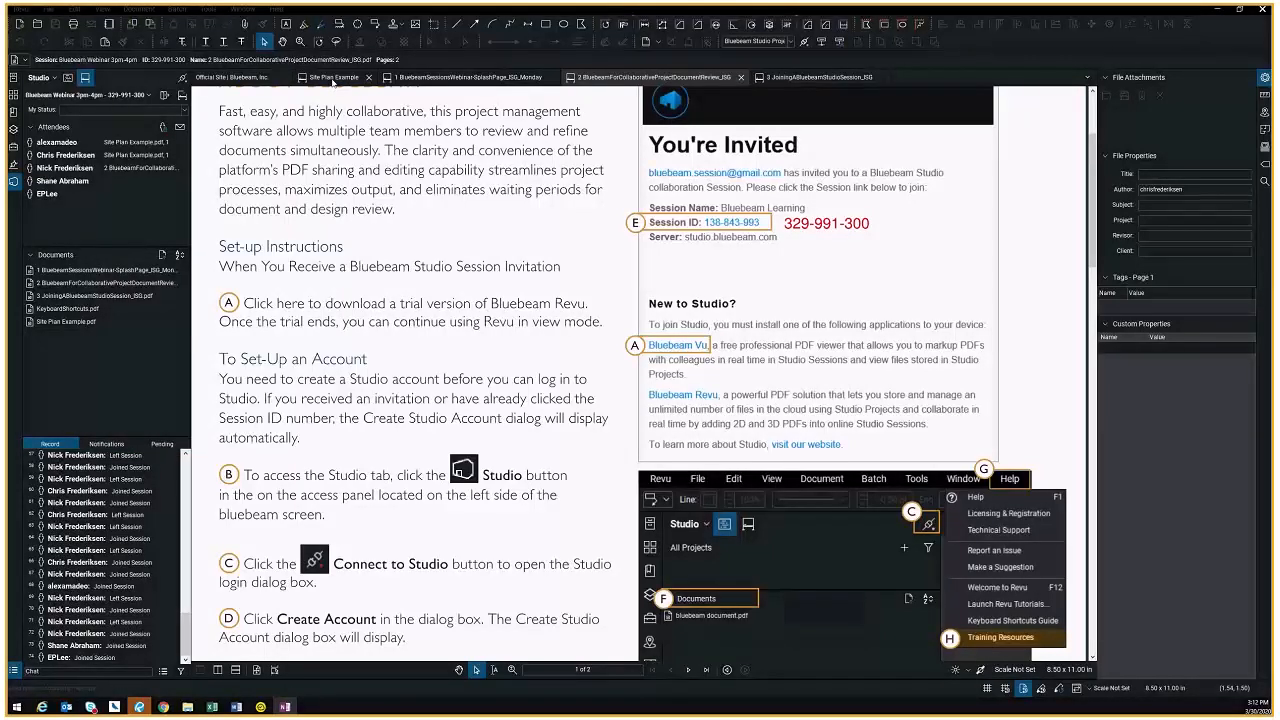
# Show the Site Plan Example drawing with its parking areas and legends in view
pyautogui.click(333, 78)
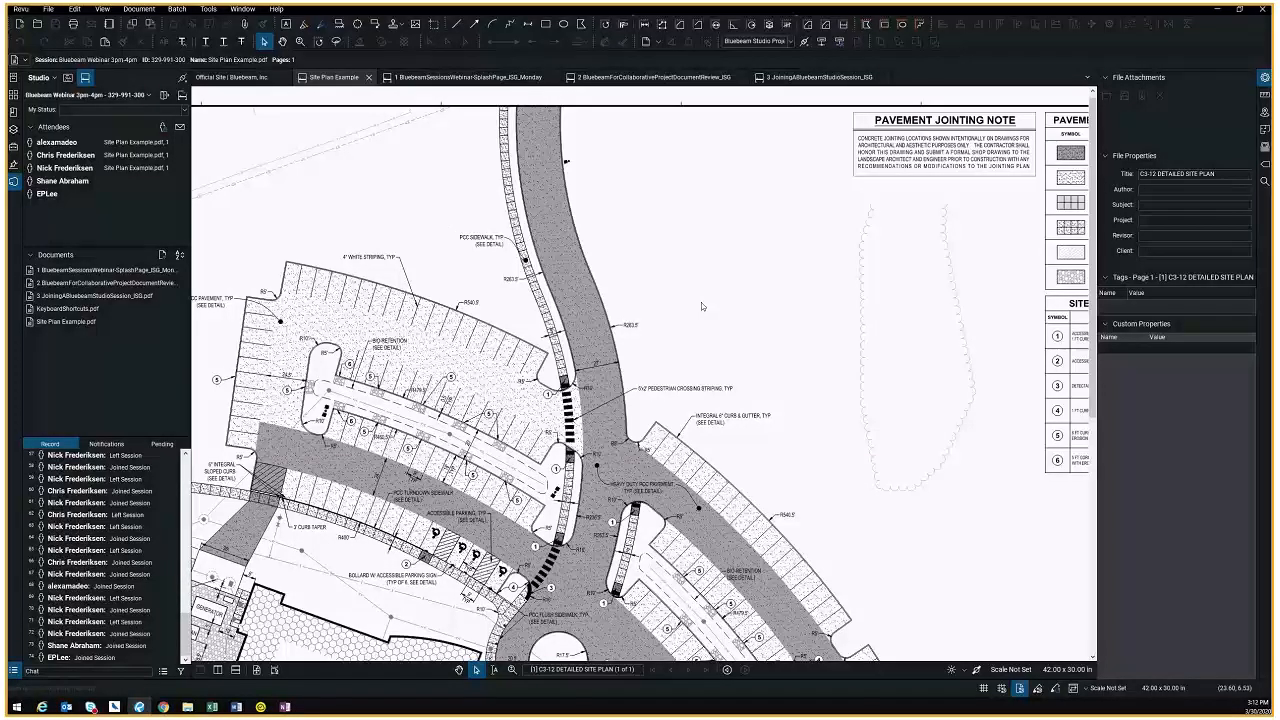
pyautogui.scroll(-1, 701, 302)
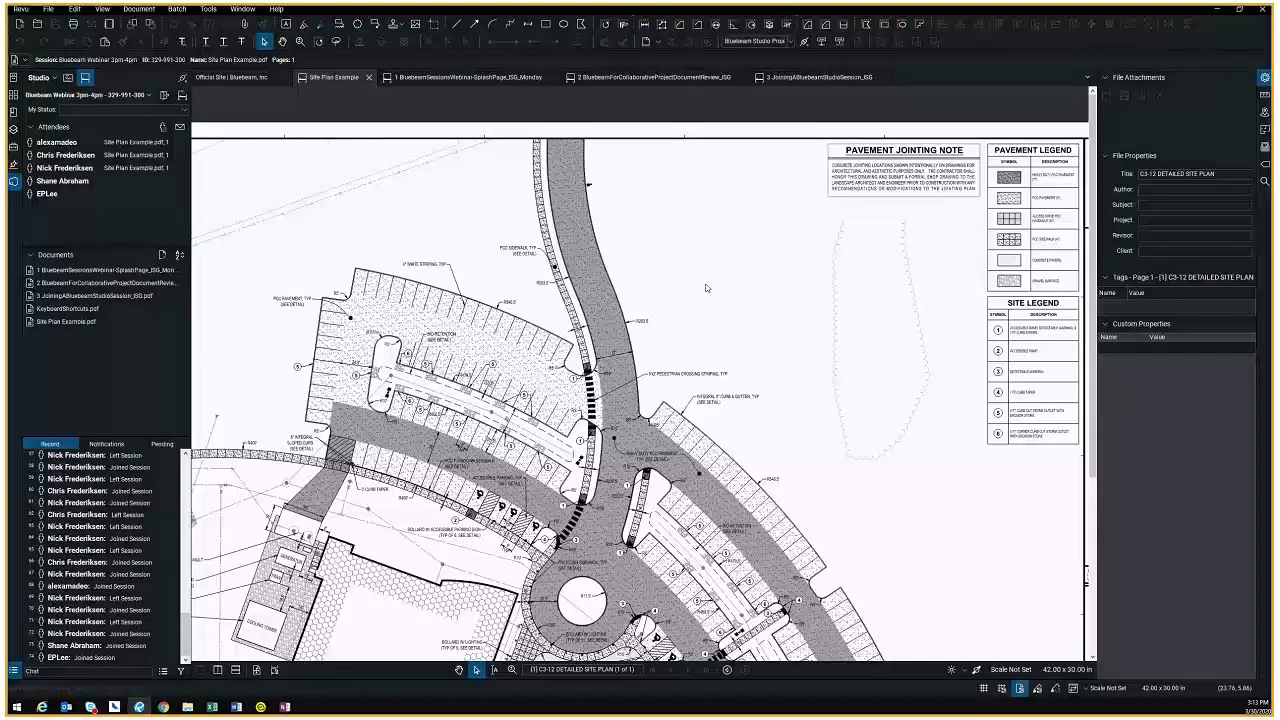
pyautogui.click(285, 706)
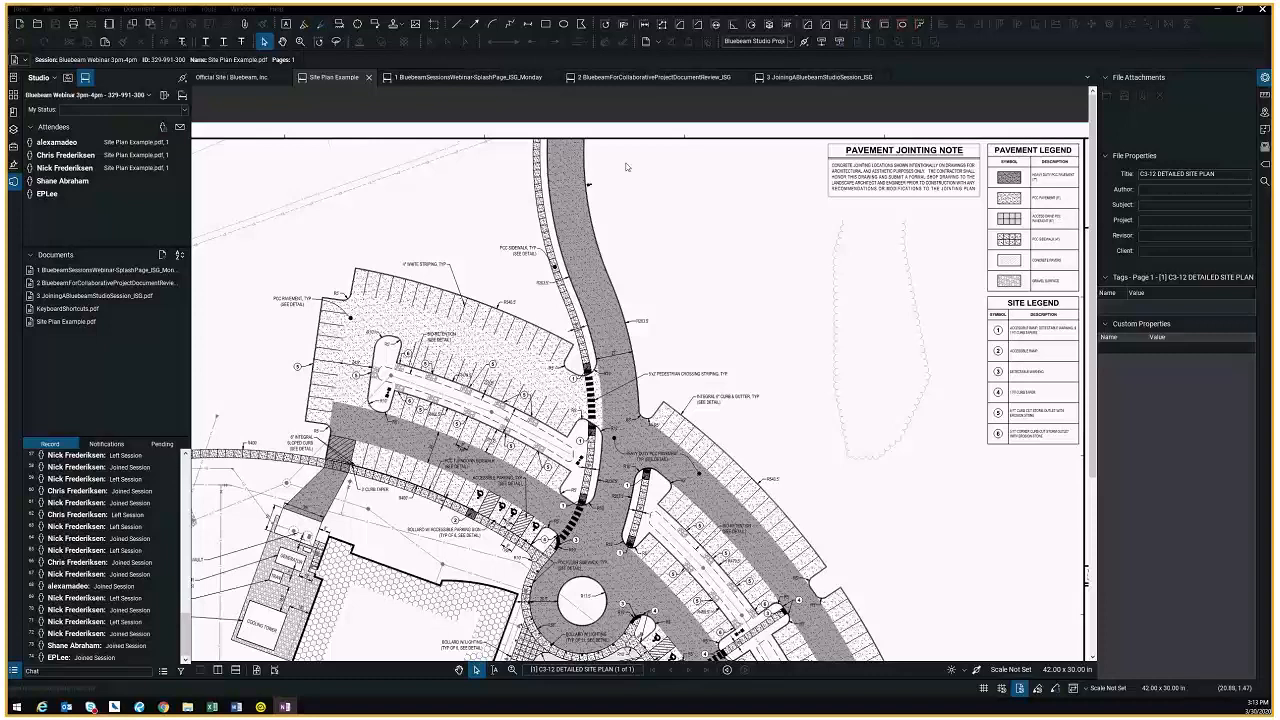
# Look through the available toolbars and the Revu profiles without changing either
pyautogui.click(919, 59)
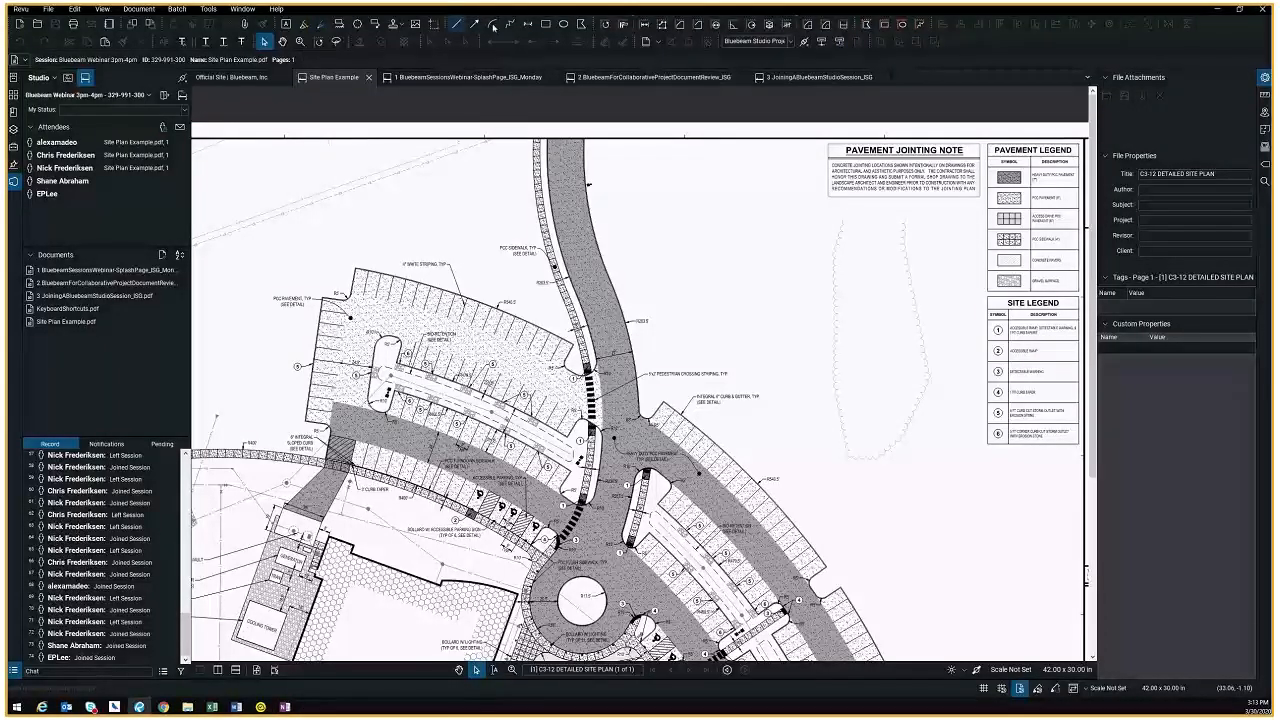
pyautogui.rightClick(970, 47)
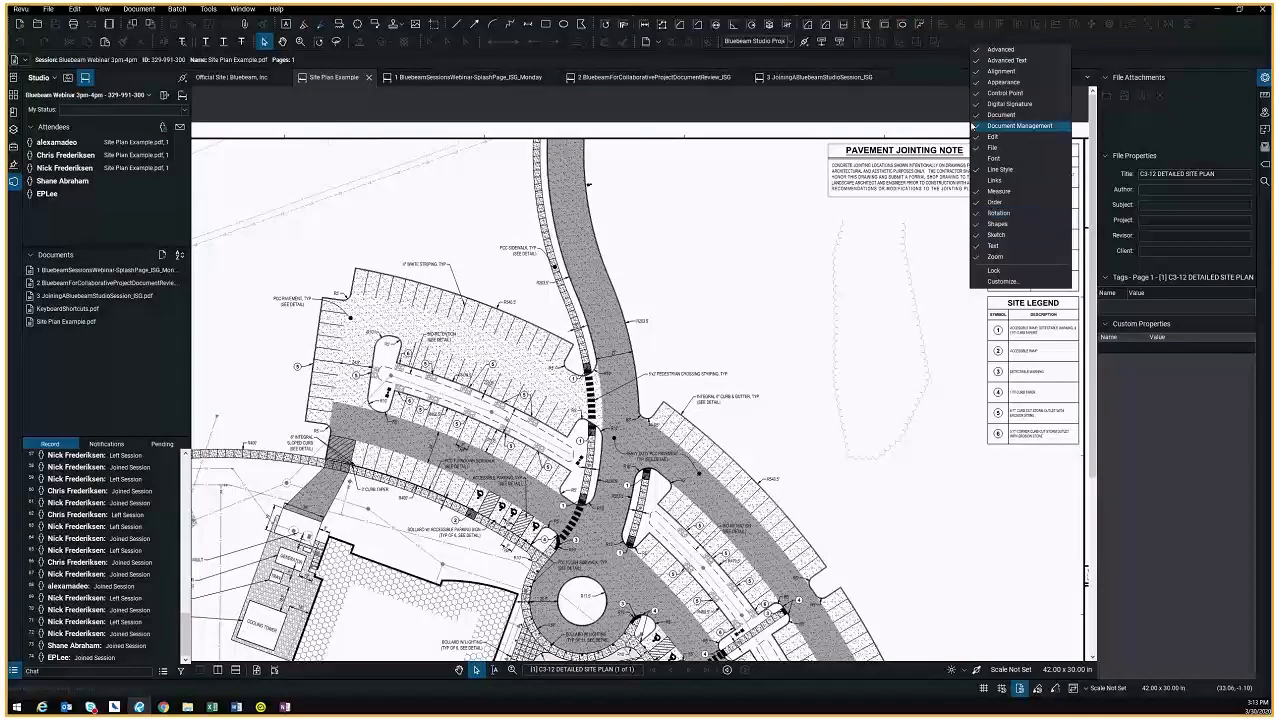
pyautogui.click(912, 70)
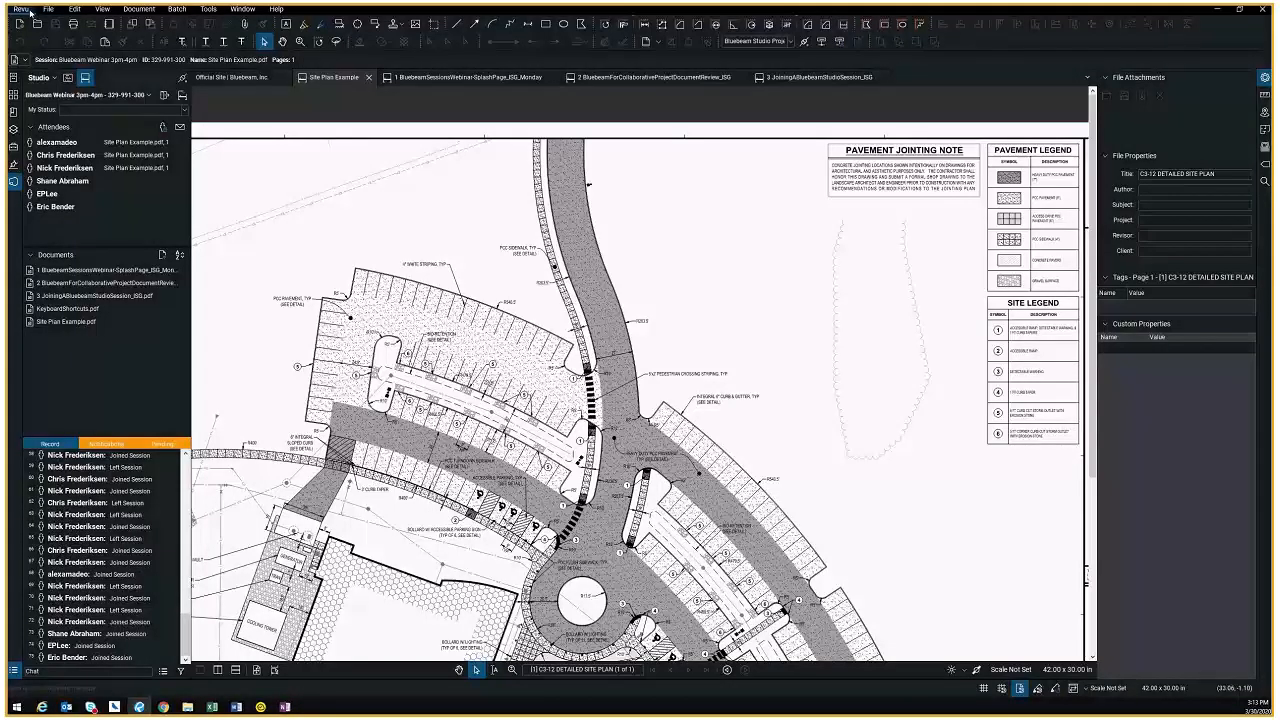
pyautogui.click(21, 9)
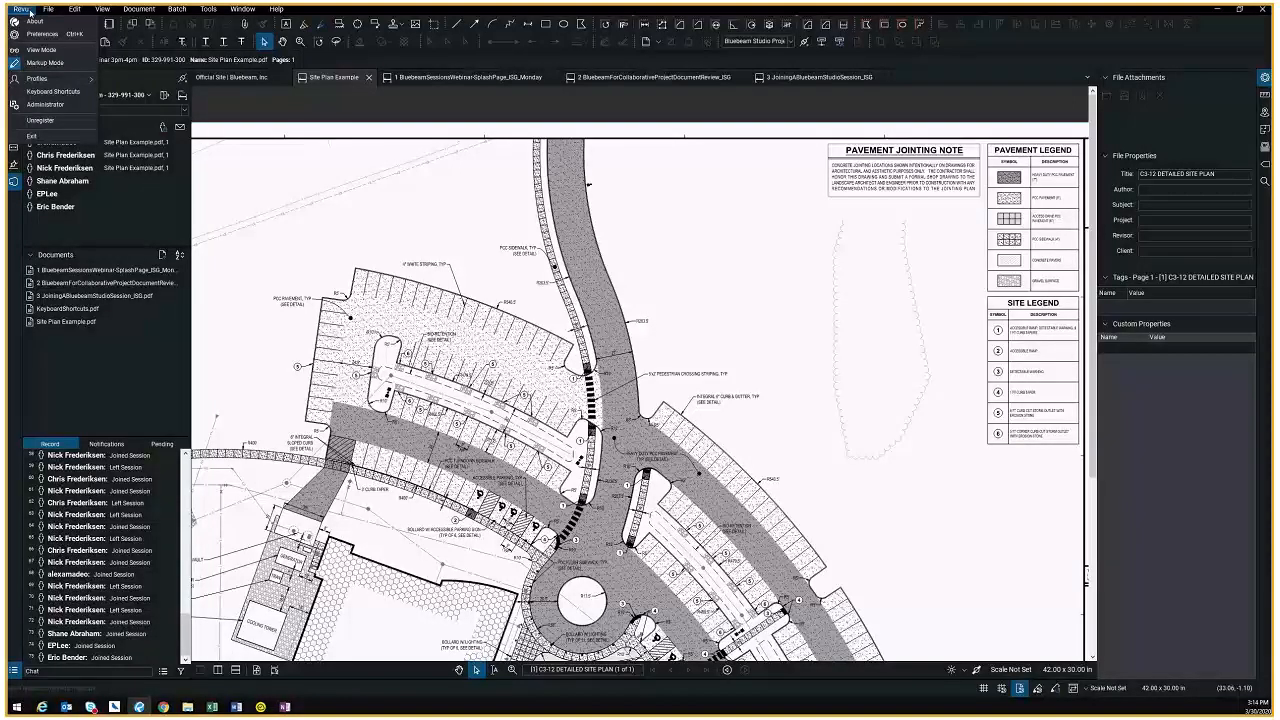
pyautogui.moveTo(61, 86)
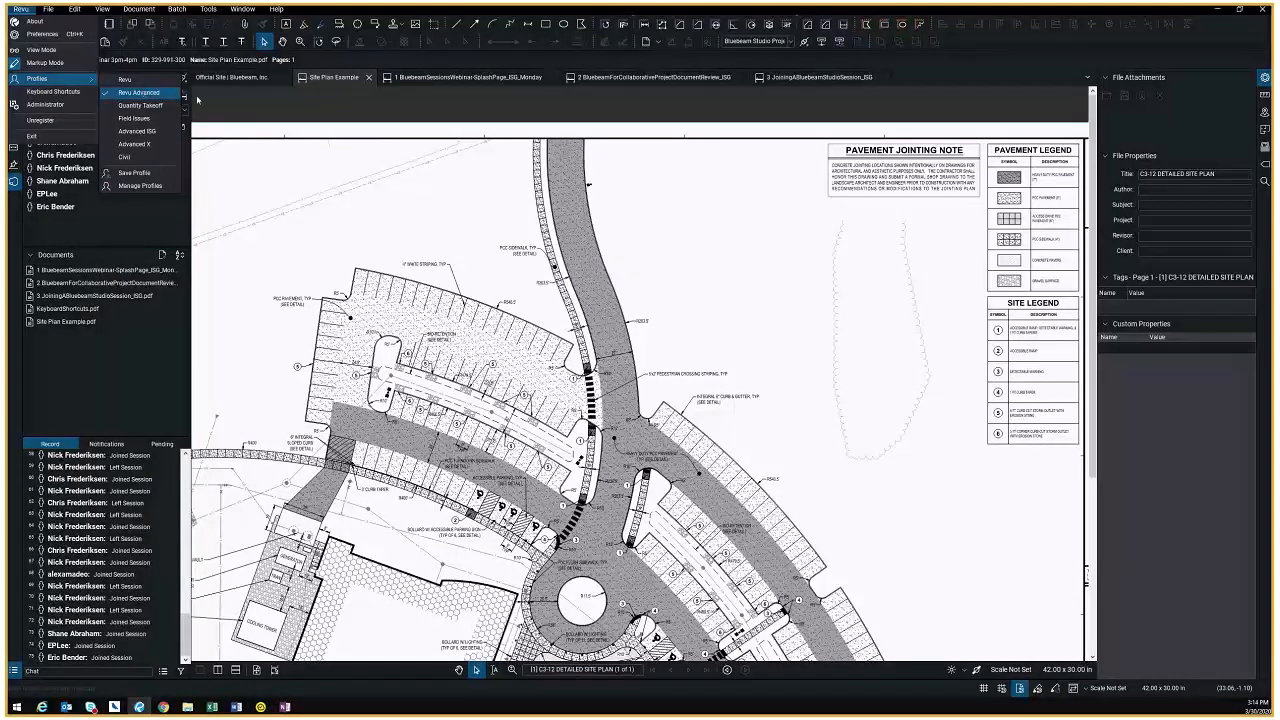
pyautogui.click(322, 62)
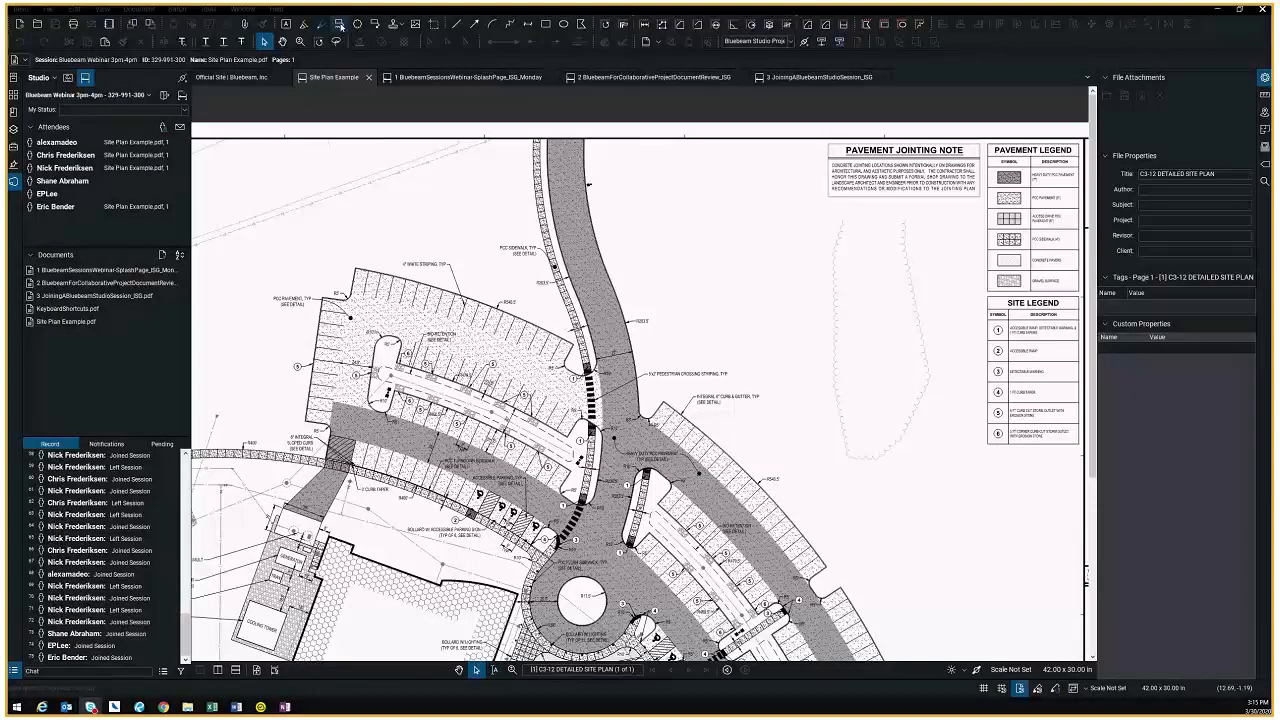
# Draw a red straight line about 3 inches long in the blank area east of the access road
pyautogui.click(455, 24)
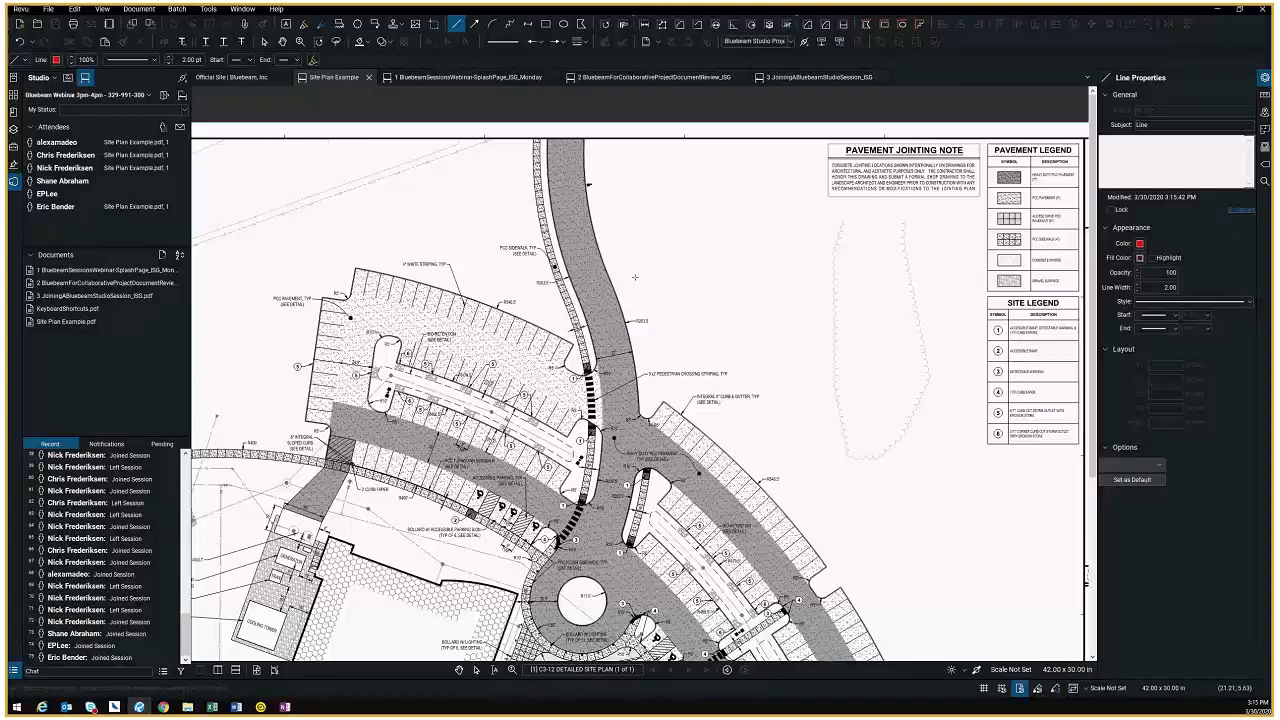
pyautogui.moveTo(636, 270); pyautogui.dragTo(678, 342)
pyautogui.press('Escape')
# Sketch a multi-segment polyline beside the red line, remove its last points one by one and cancel it
pyautogui.press('n')
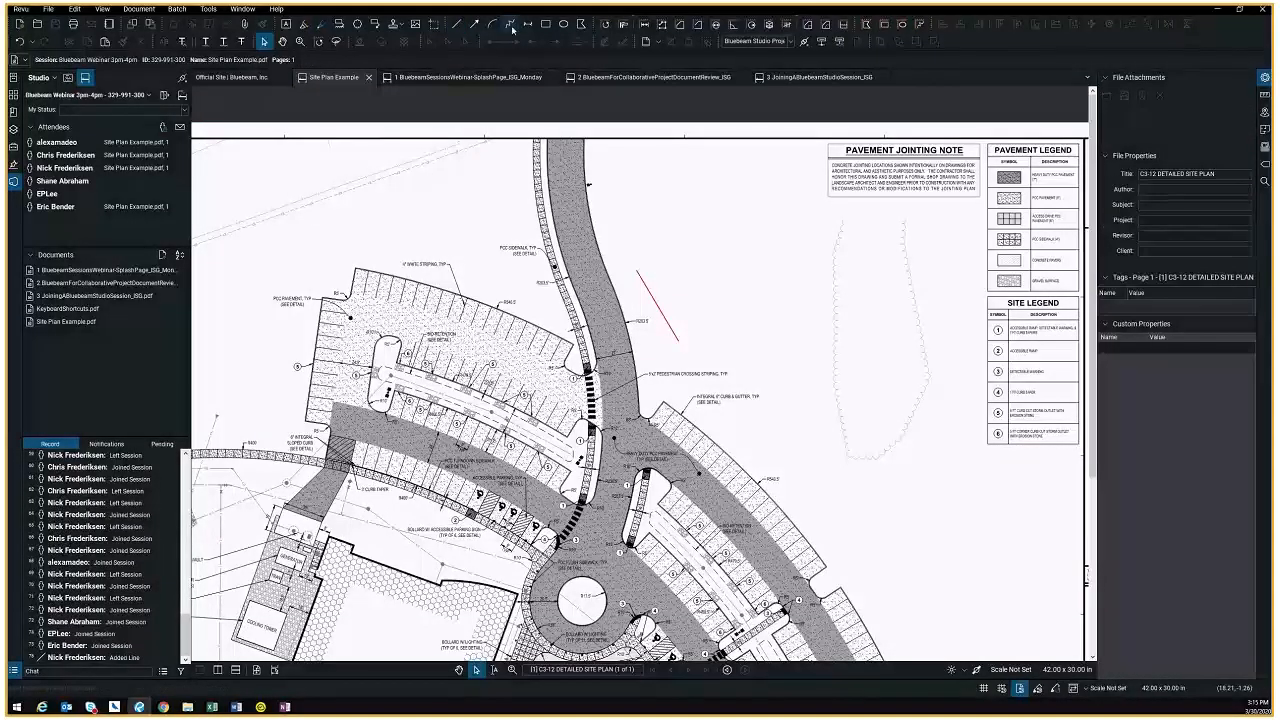
pyautogui.click(668, 262)
pyautogui.click(715, 355)
pyautogui.click(766, 362)
pyautogui.click(795, 345)
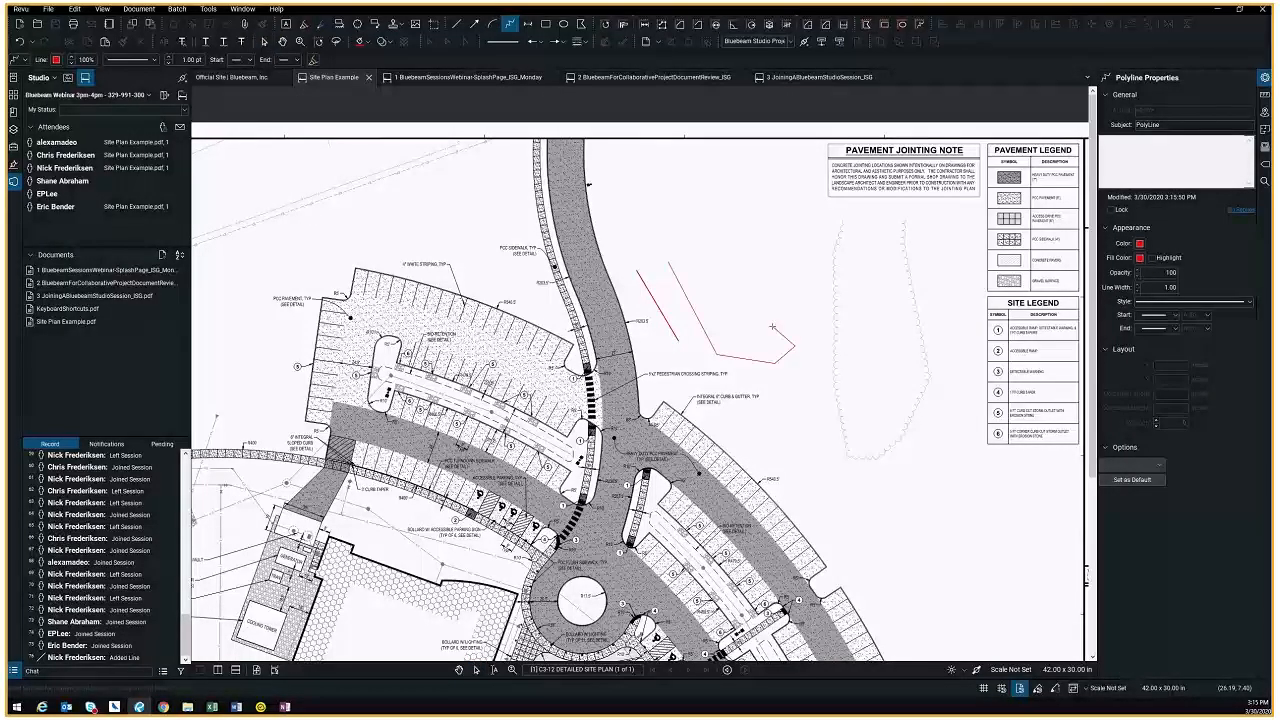
pyautogui.press('BackSpace')
pyautogui.press('BackSpace')
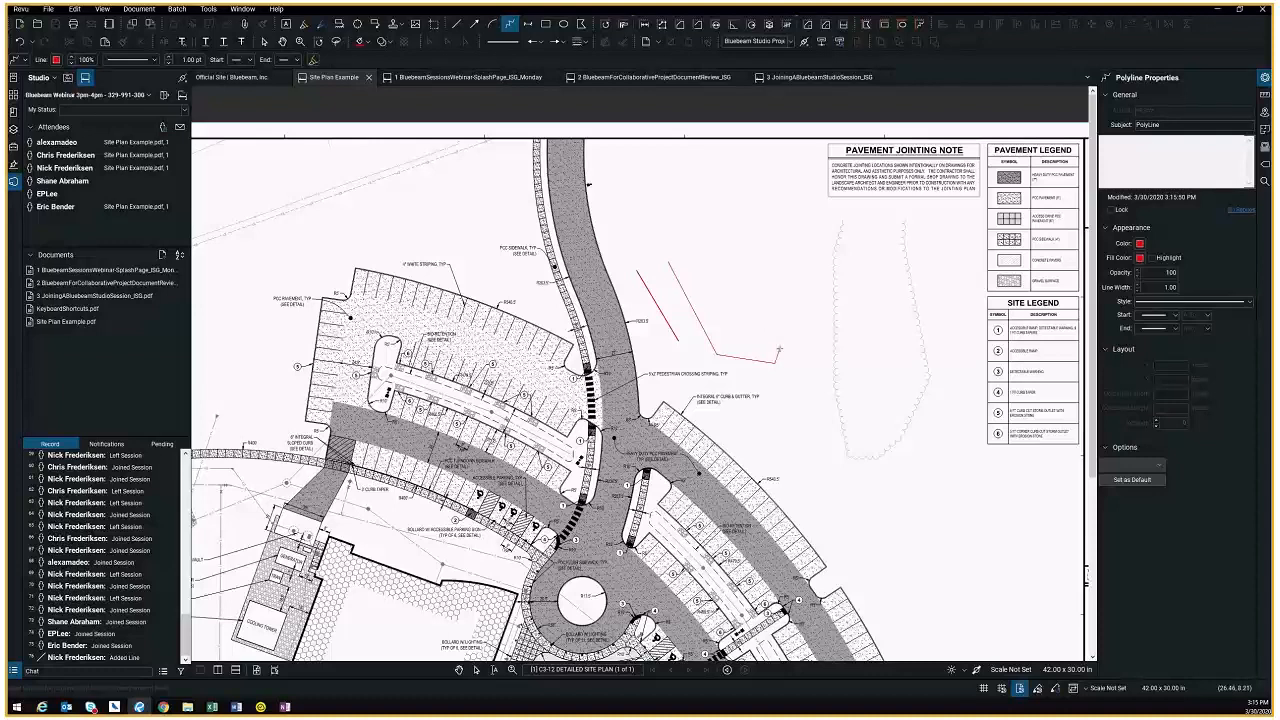
pyautogui.press('BackSpace')
pyautogui.press('Escape')
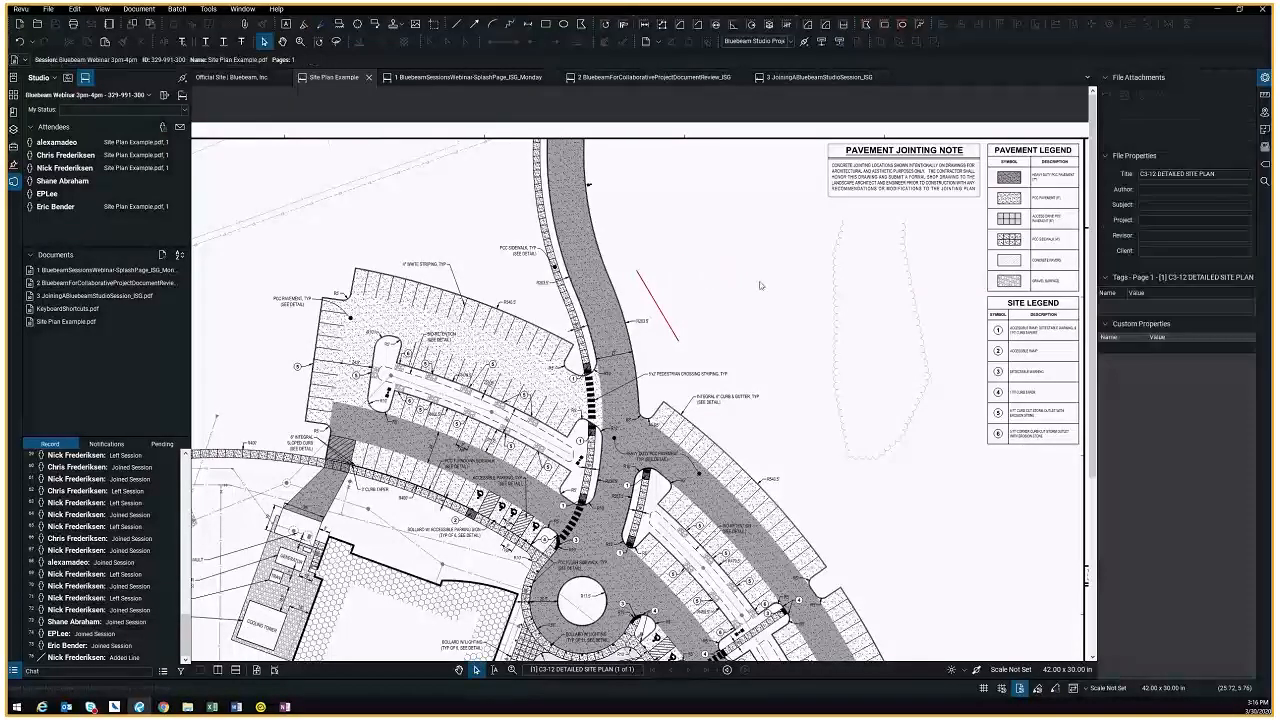
# Delete the red line beside the access road
pyautogui.click(668, 311)
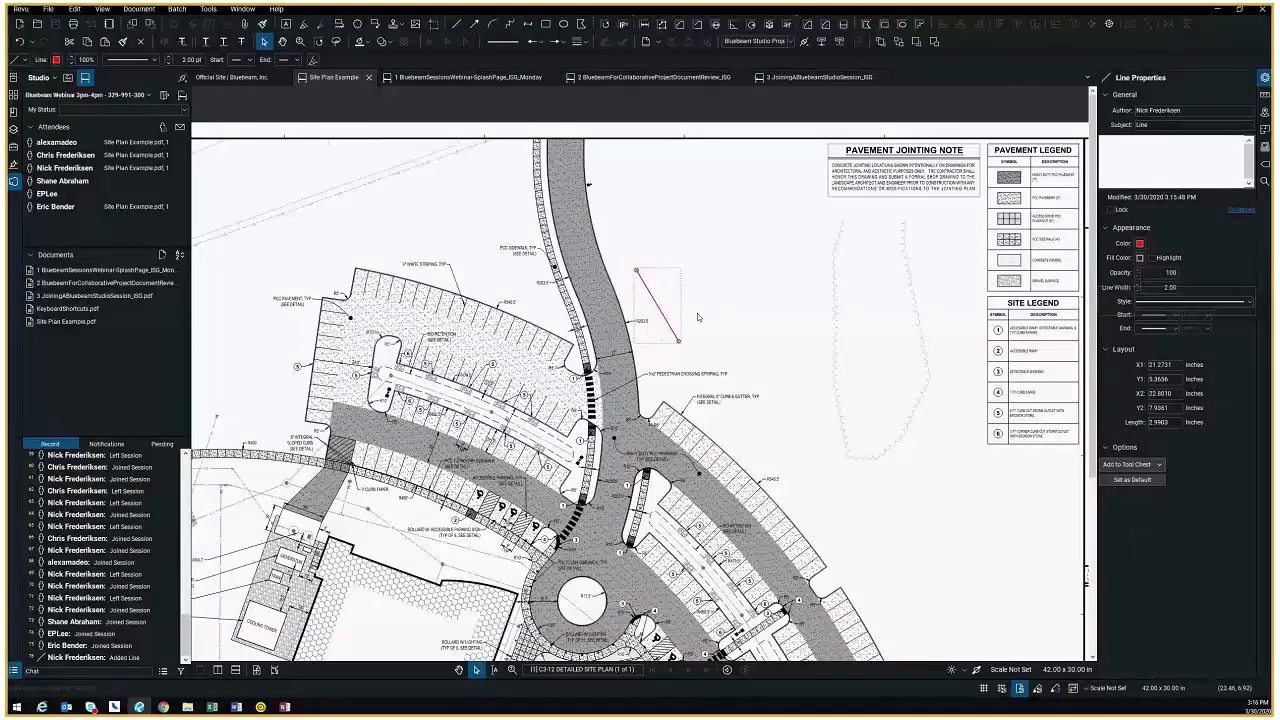
pyautogui.press('Delete')
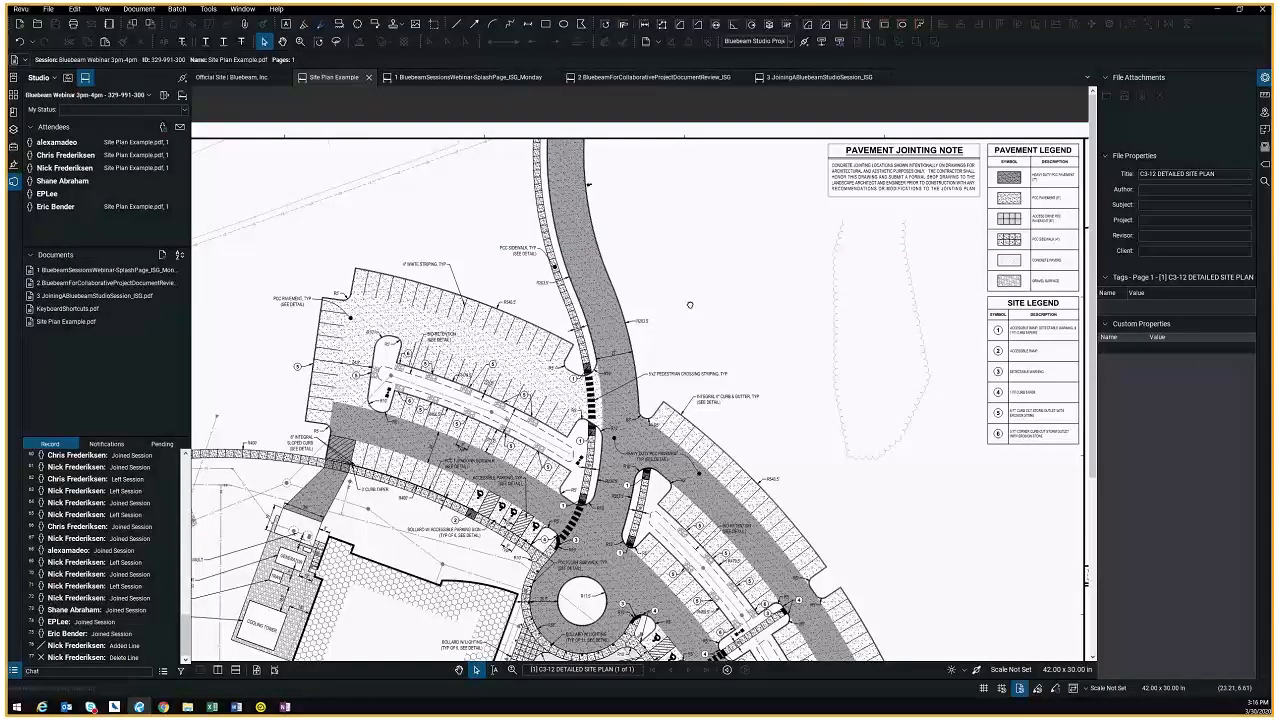
# Pan the site plan to the PROJECT NAME text box in the title block
pyautogui.scroll(-1, 689, 305)
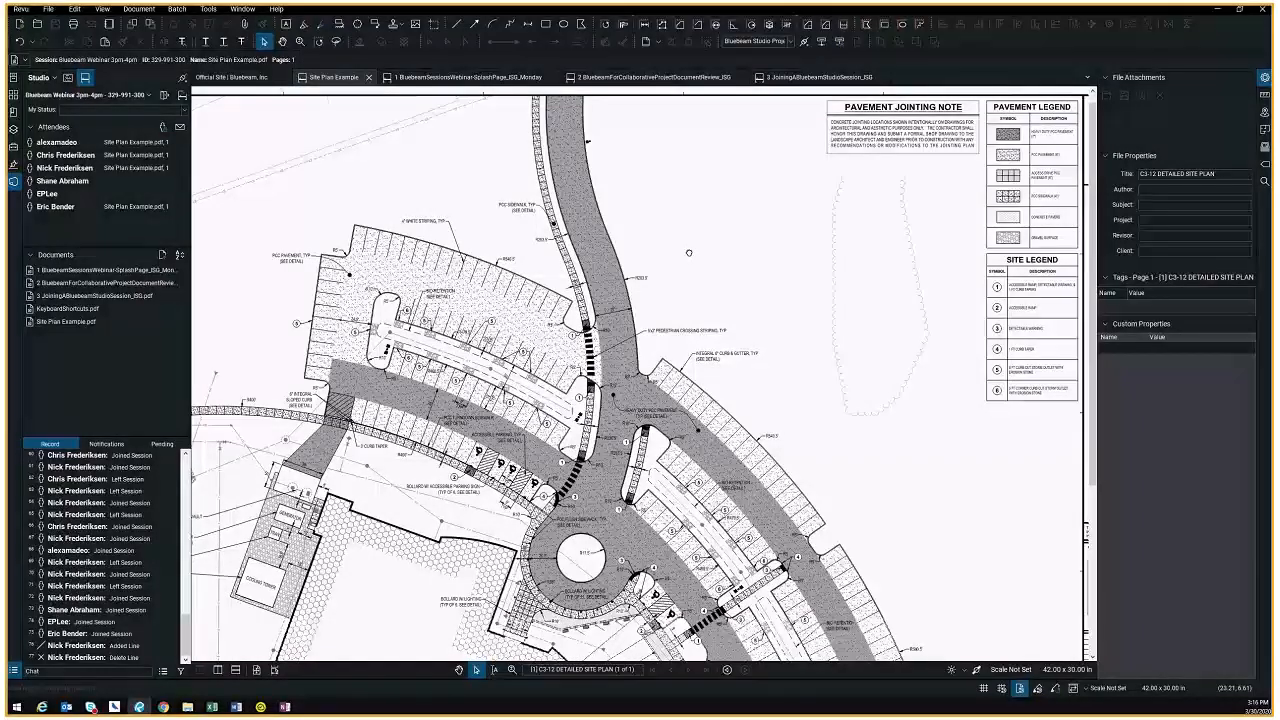
pyautogui.scroll(-1, 688, 252)
pyautogui.scroll(-1, 718, 352)
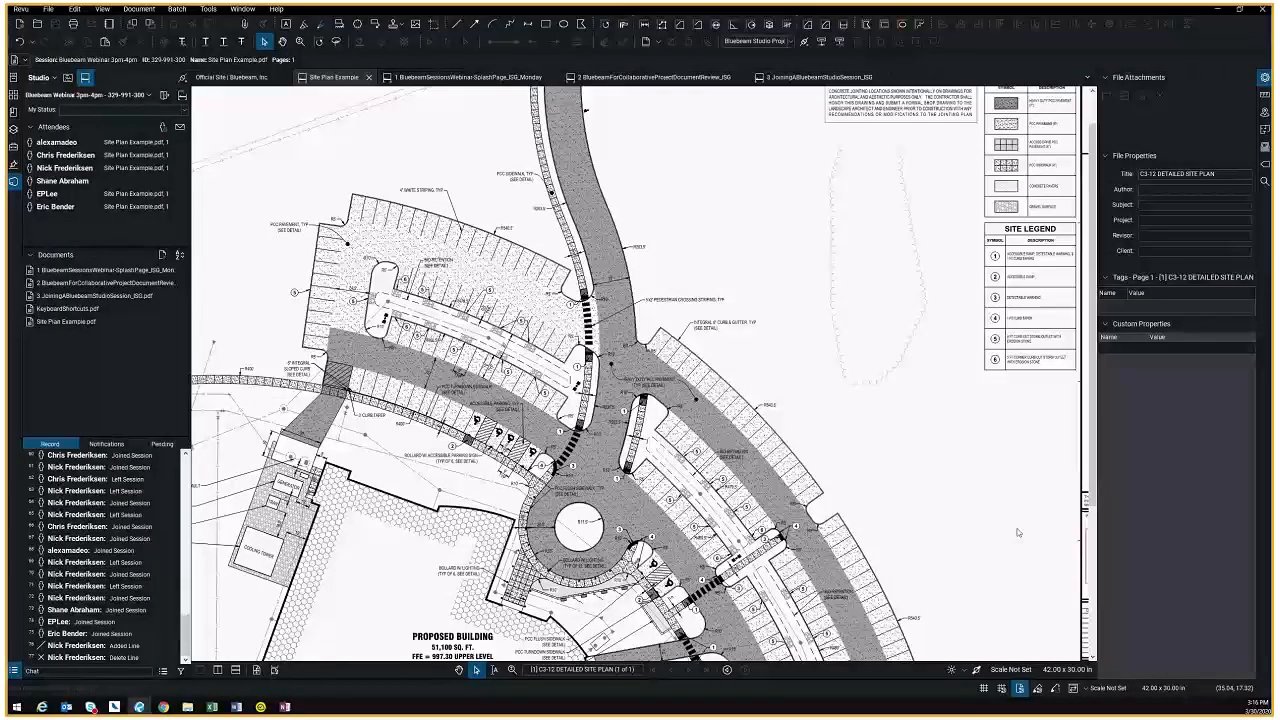
pyautogui.click(459, 670)
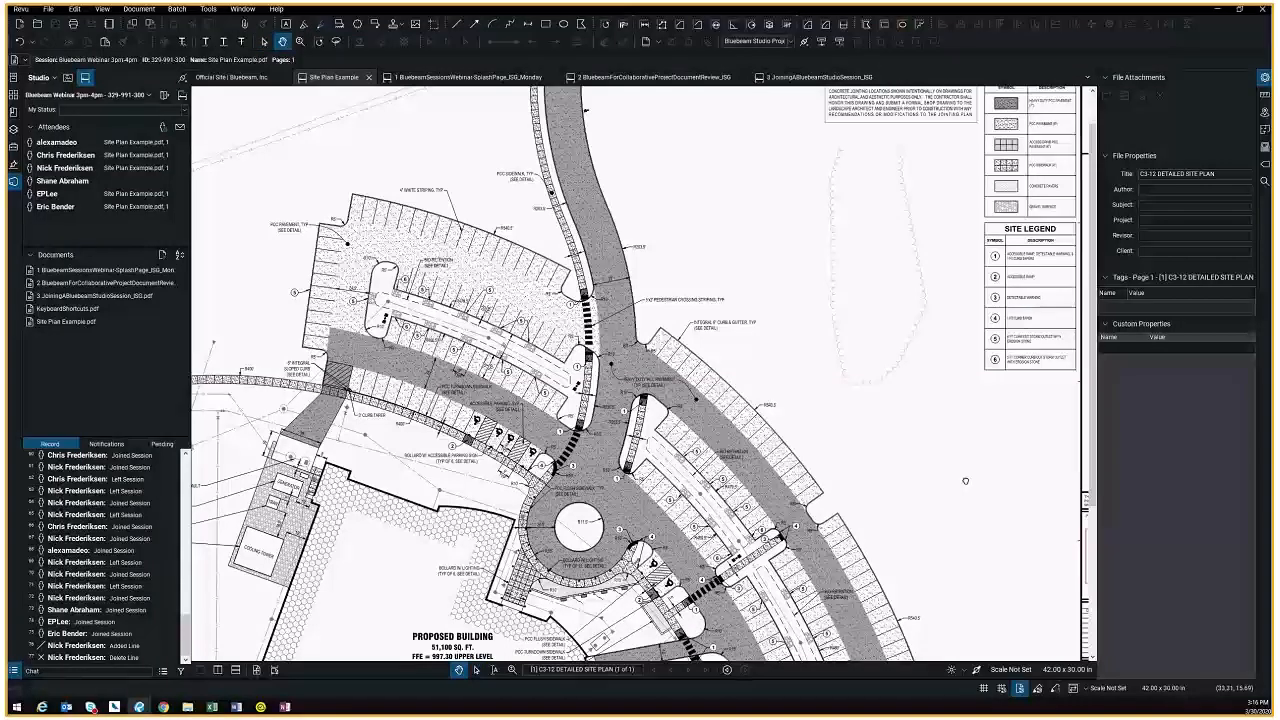
pyautogui.moveTo(965, 481); pyautogui.dragTo(698, 388)
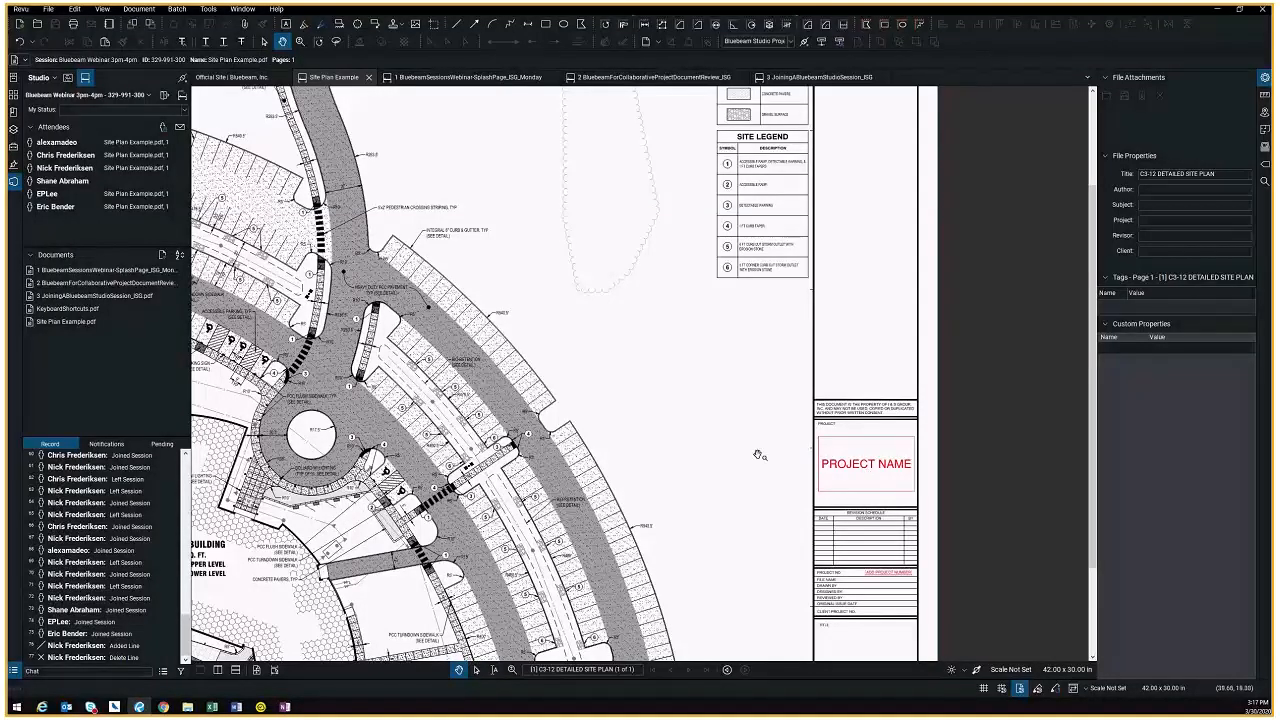
# Switch to Outlook and move its message window over the middle of the site plan
pyautogui.click(66, 707)
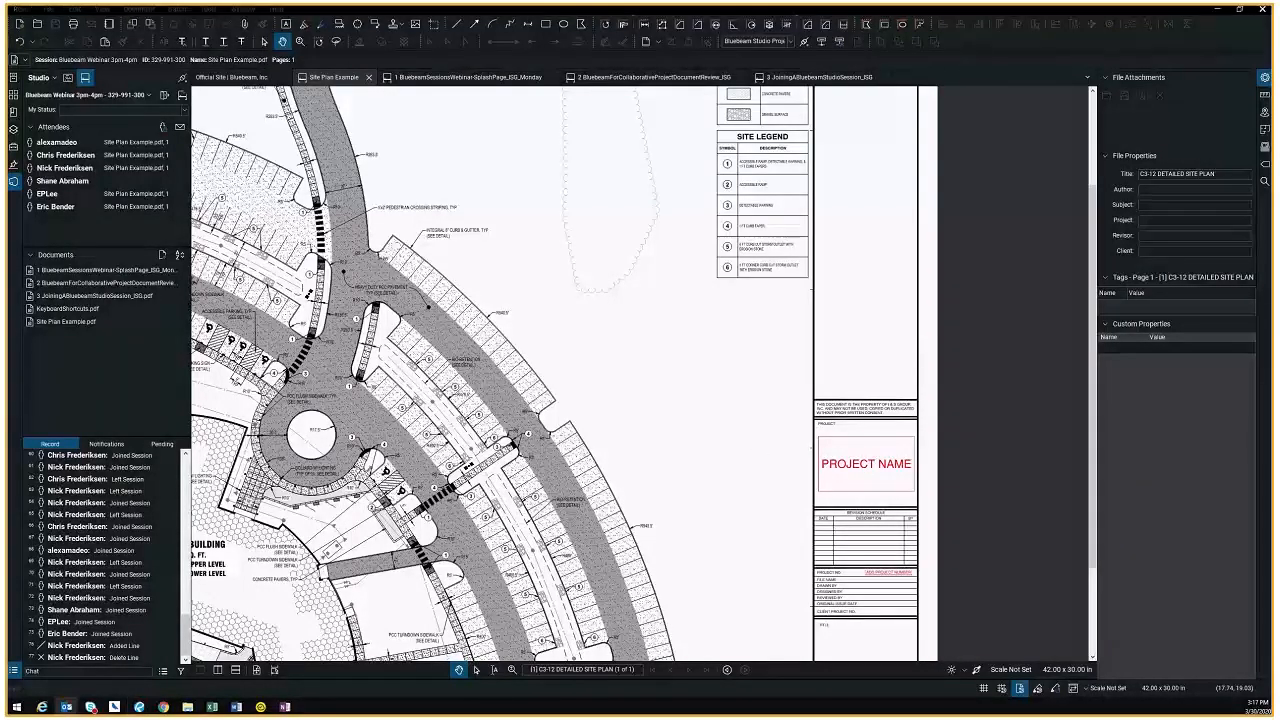
pyautogui.moveTo(12, 203); pyautogui.dragTo(517, 548)
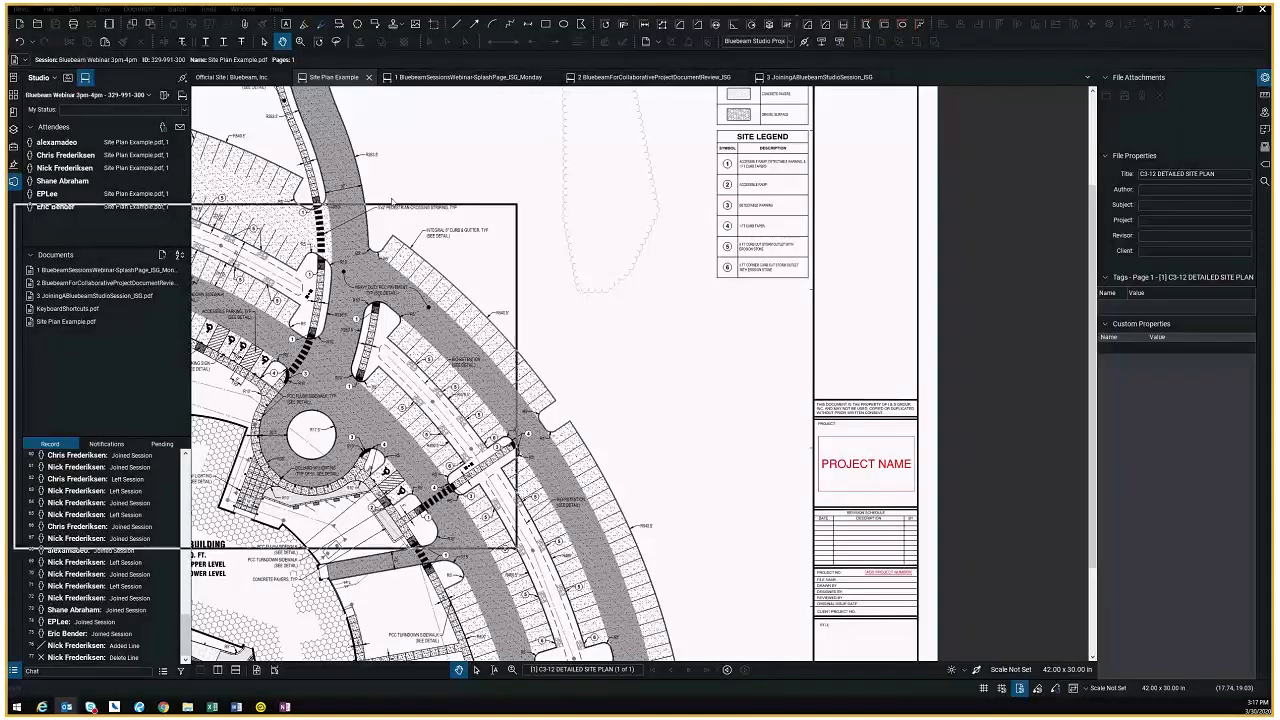
pyautogui.moveTo(332, 212); pyautogui.dragTo(563, 187)
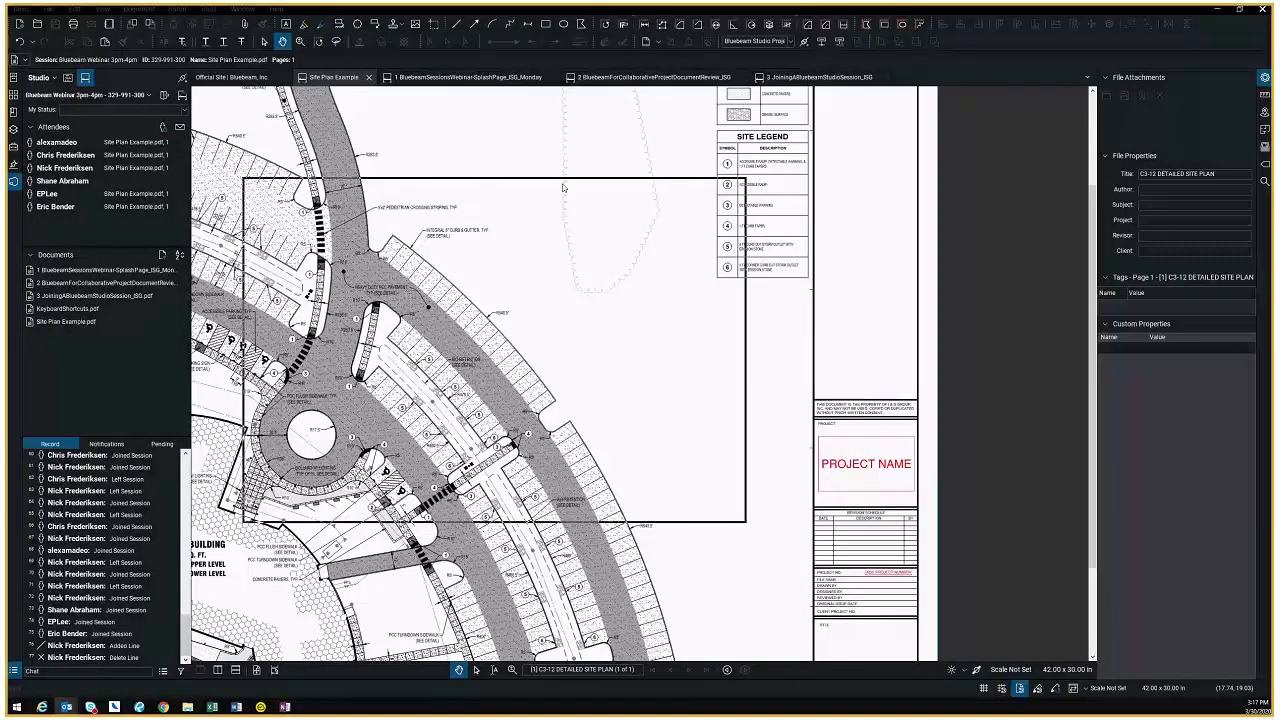
# Send one session attendee an alert about the PROJECT NAME text box in the site plan's title block
pyautogui.rightClick(873, 469)
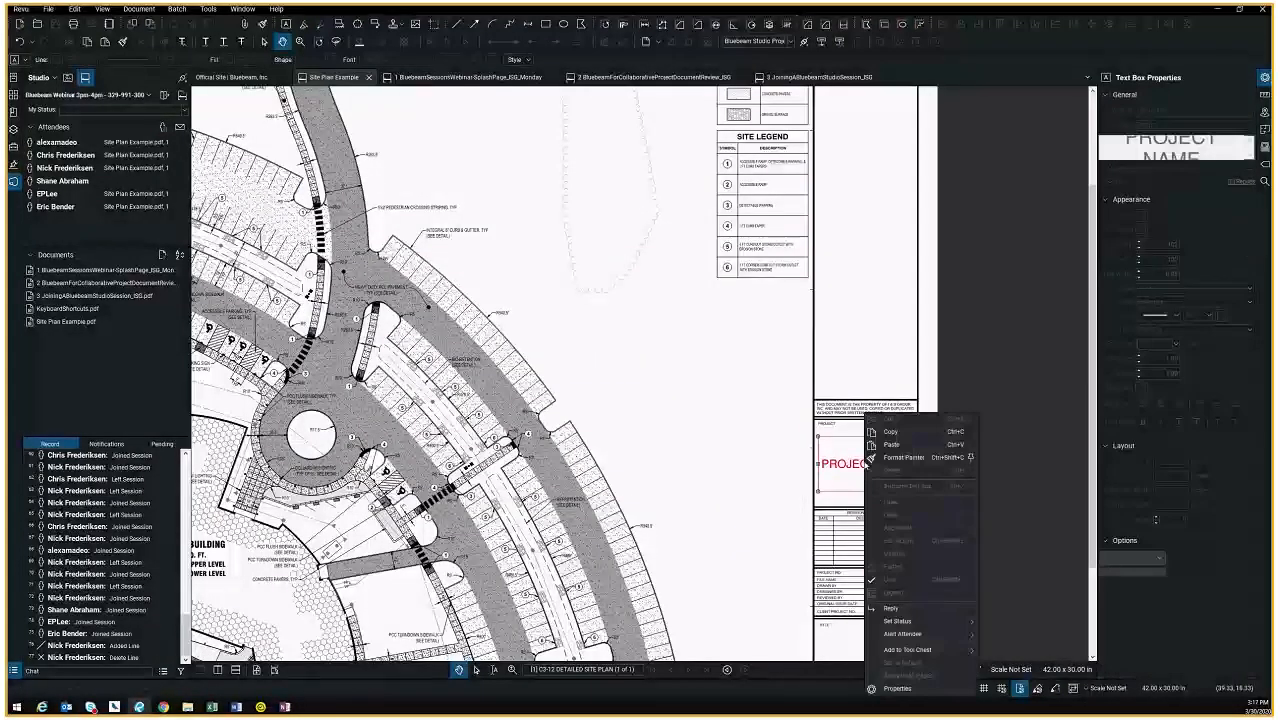
pyautogui.click(903, 634)
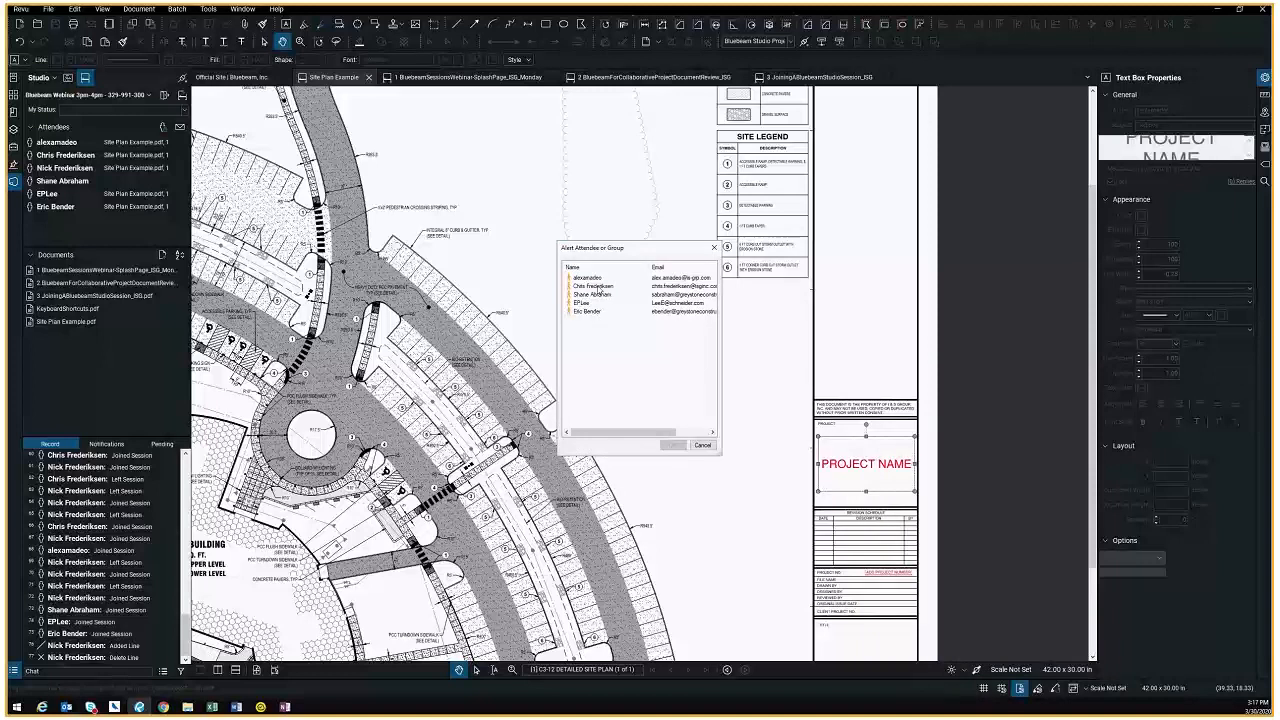
pyautogui.click(599, 287)
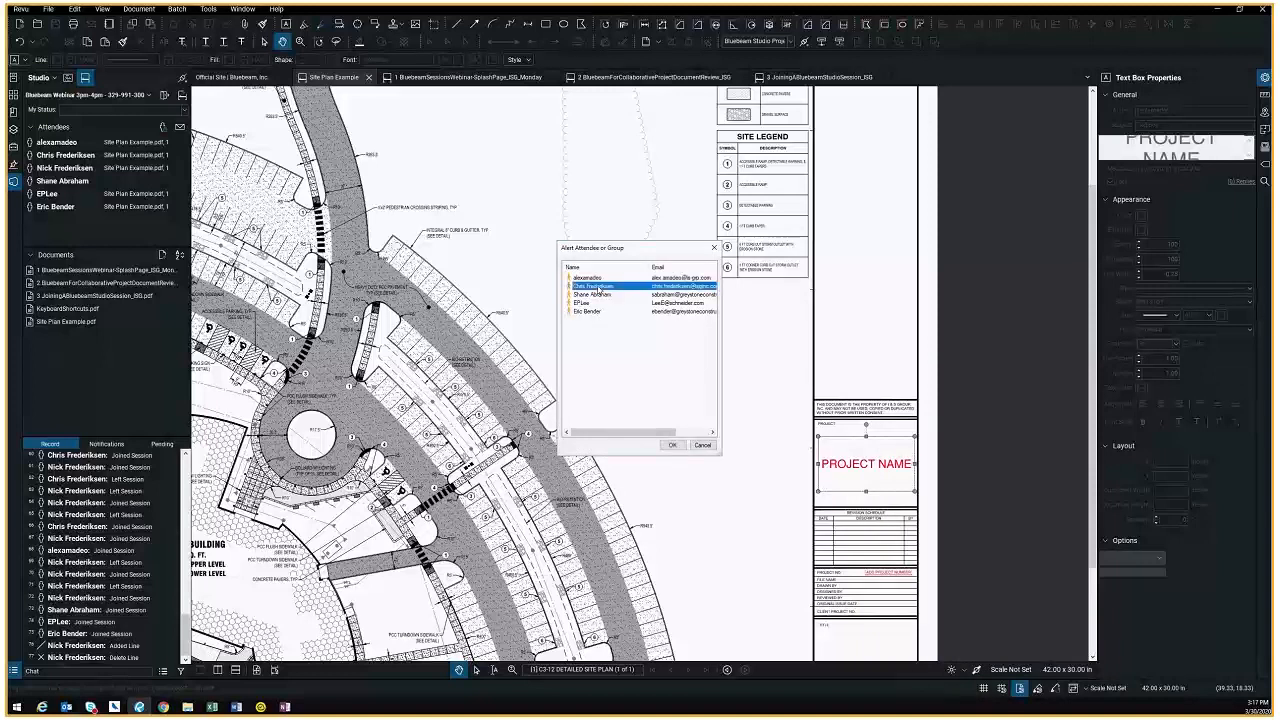
pyautogui.click(676, 446)
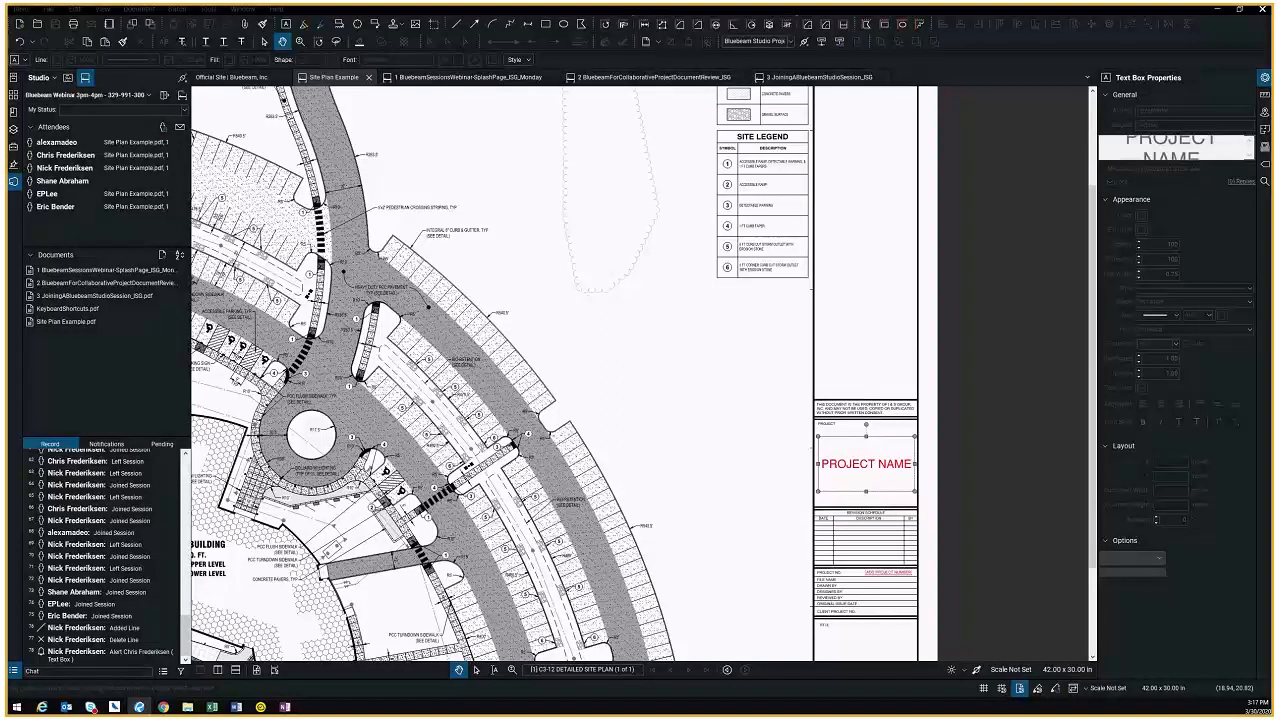
# Switch to the Markup Alerts email in Outlook, make its window taller and read through the text box notifications
pyautogui.hotkey('alt', 'Tab')
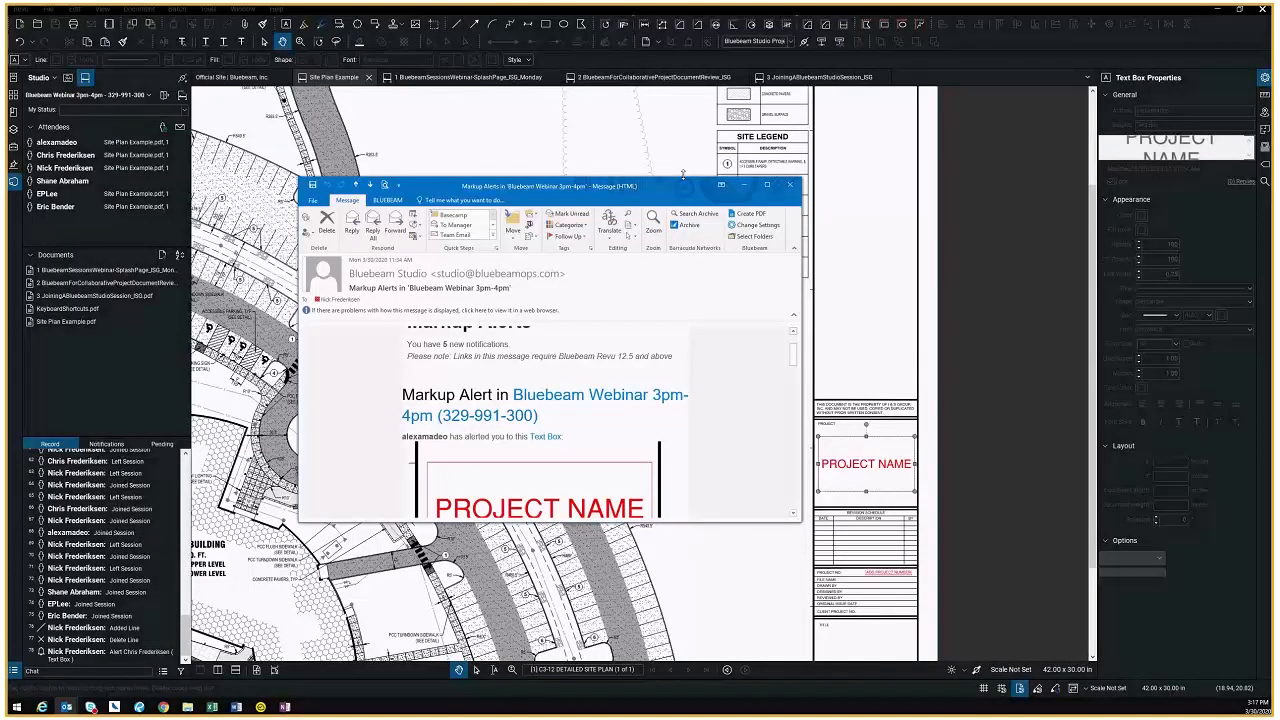
pyautogui.moveTo(683, 178); pyautogui.dragTo(683, 95)
pyautogui.moveTo(731, 521); pyautogui.dragTo(731, 636)
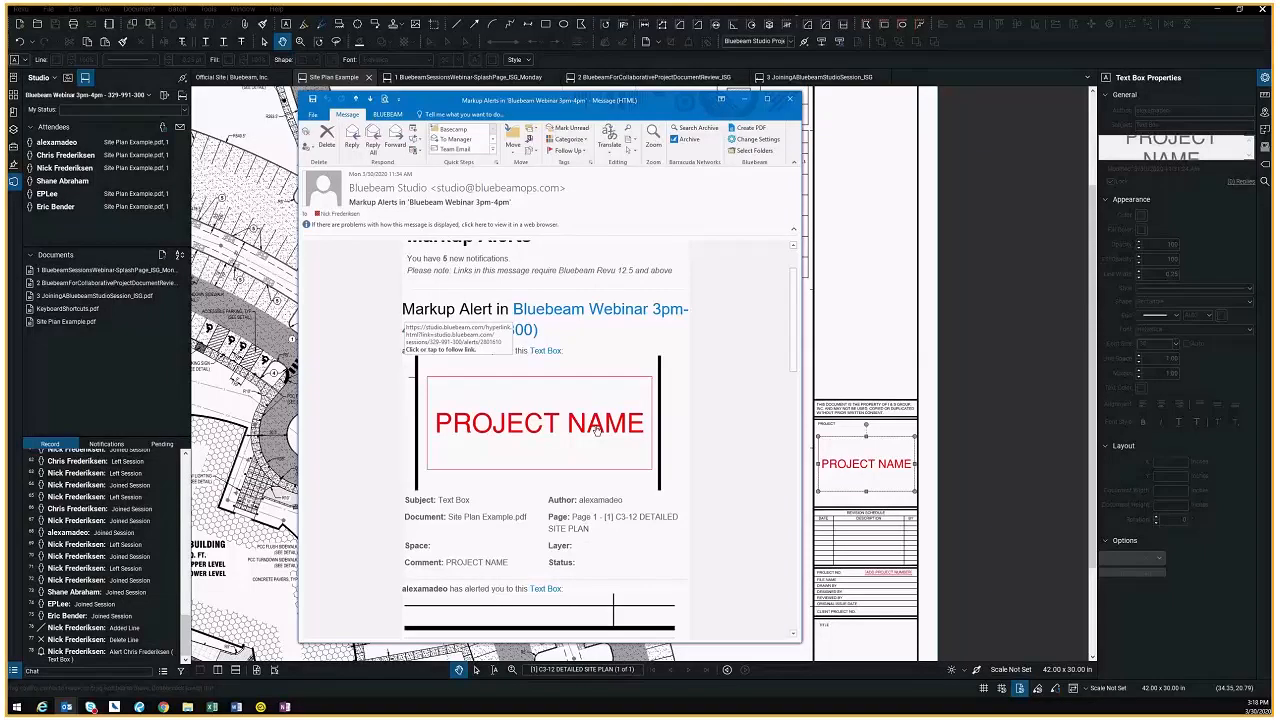
pyautogui.scroll(-1, 596, 428)
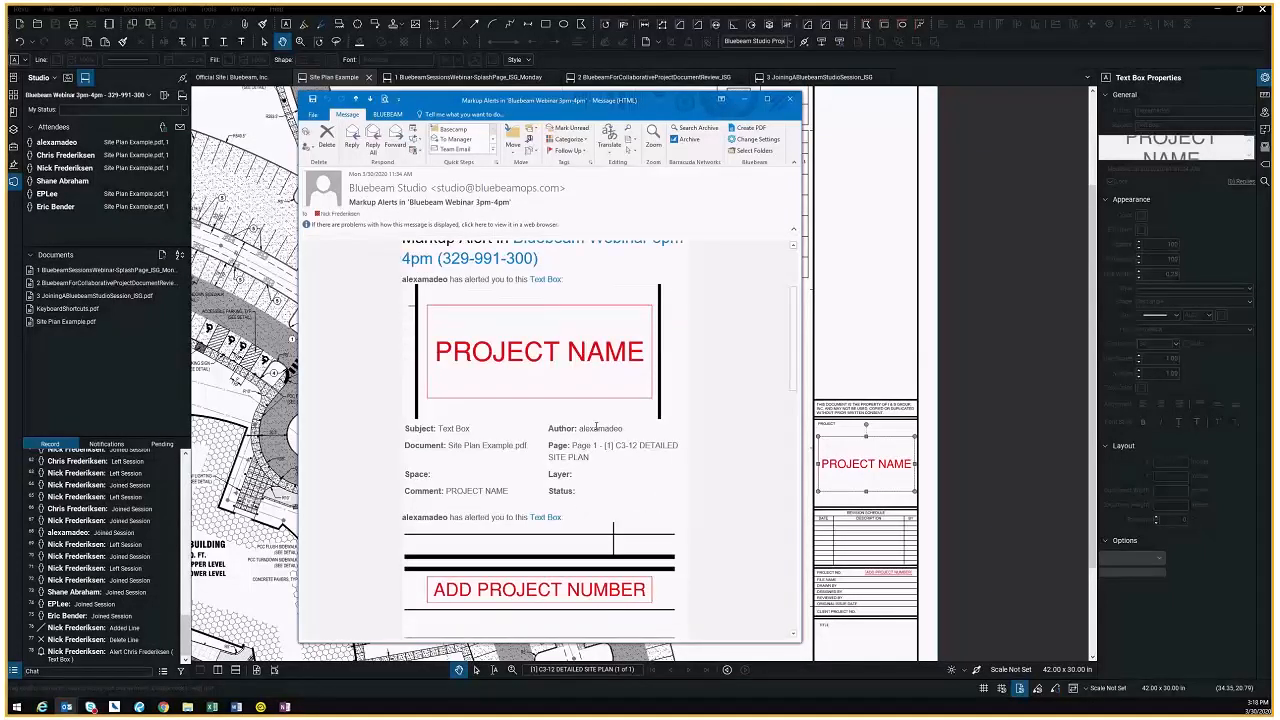
pyautogui.scroll(-1, 596, 428)
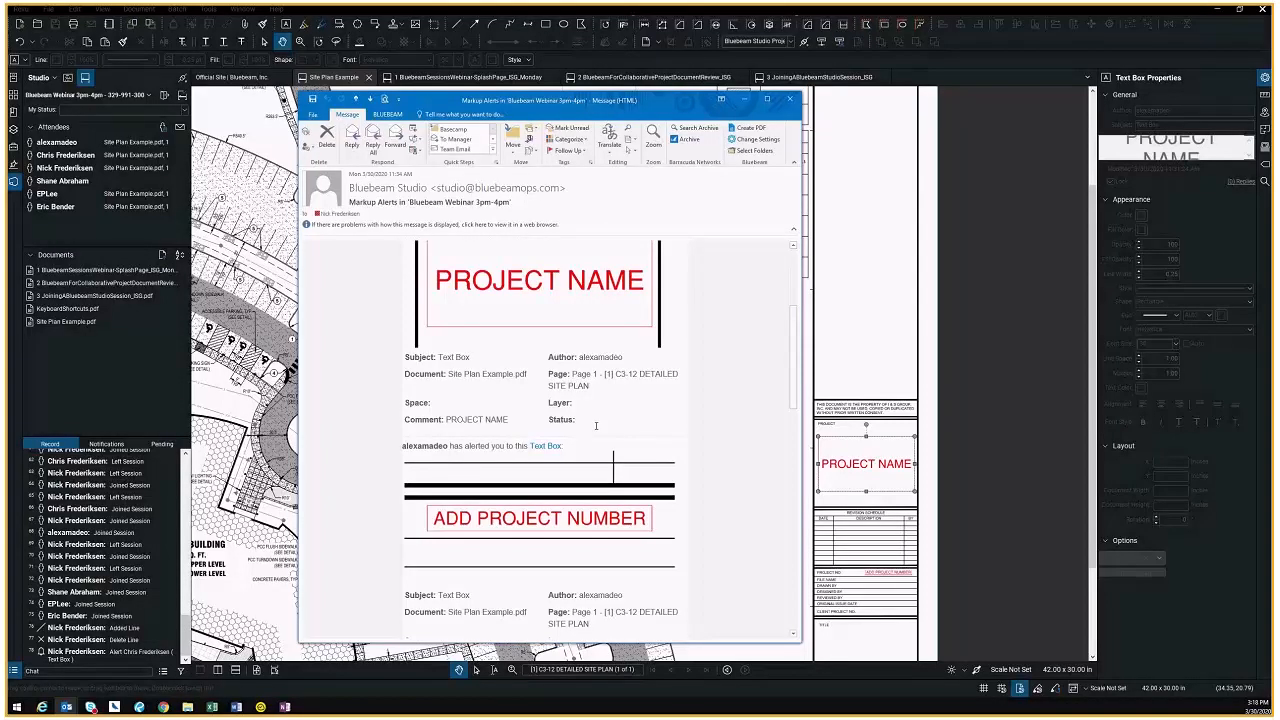
# Follow the SHEET NAME alert's Text Box link in the email to show that markup on the site plan in Bluebeam Revu
pyautogui.scroll(-5, 596, 426)
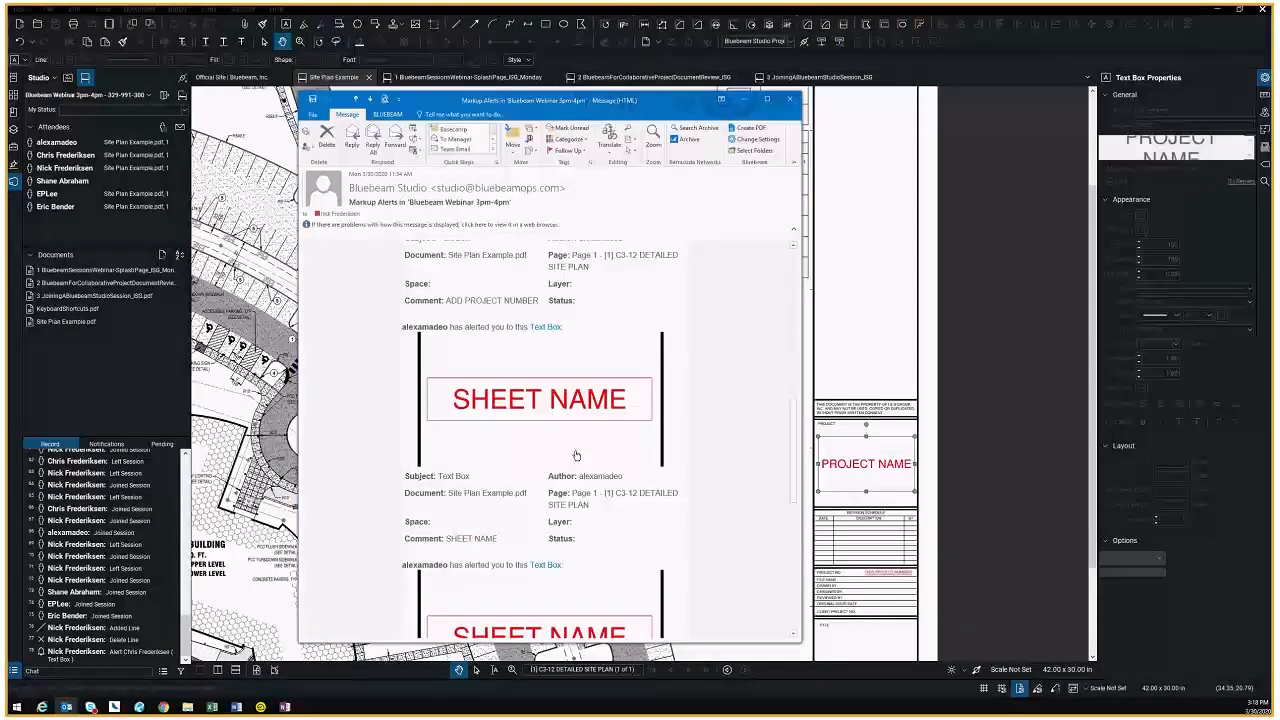
pyautogui.scroll(-3, 576, 455)
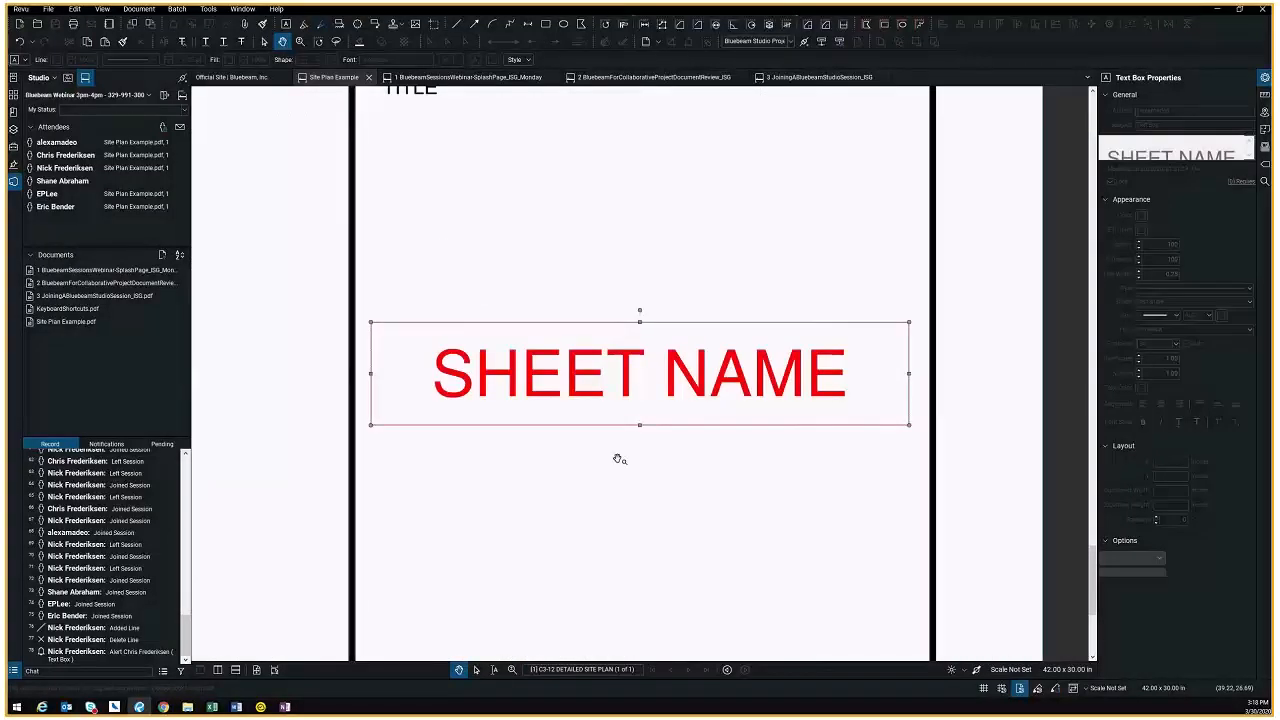
pyautogui.scroll(-3, 619, 459)
# Reply to the SHEET NAME text box with the comment "Sheet Title is Detailed site Design"
pyautogui.rightClick(599, 413)
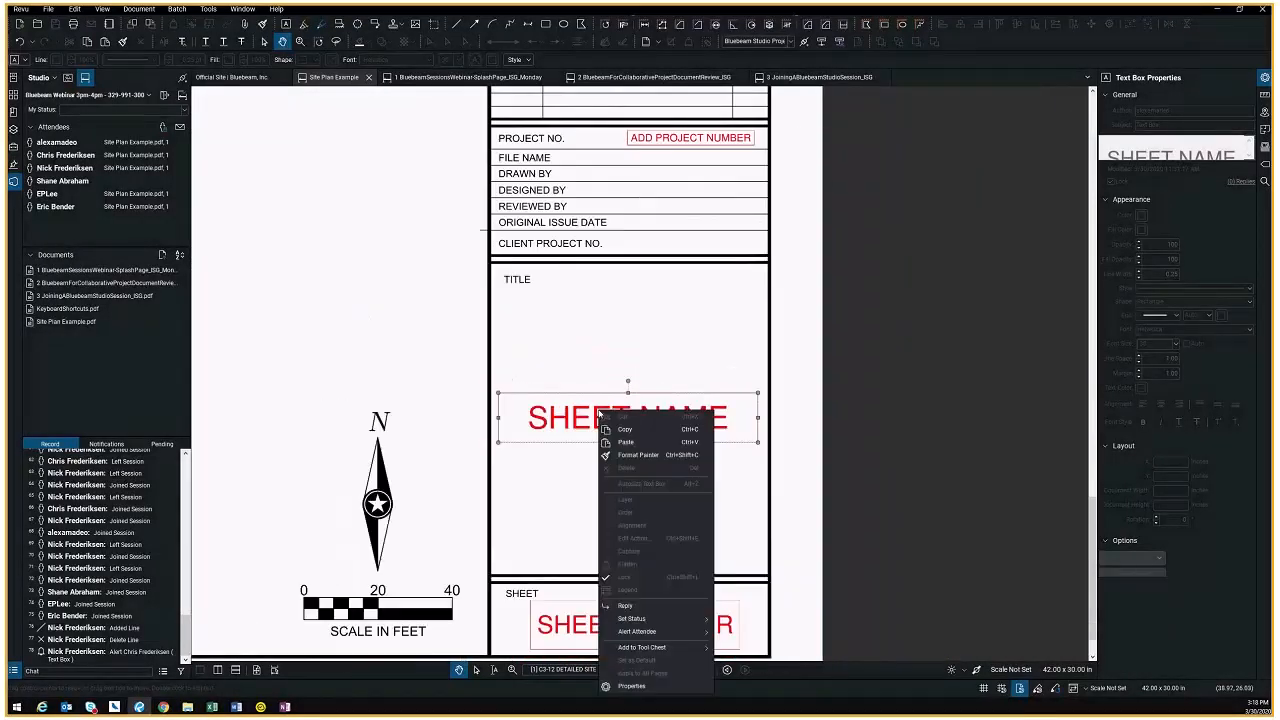
pyautogui.moveTo(640, 631)
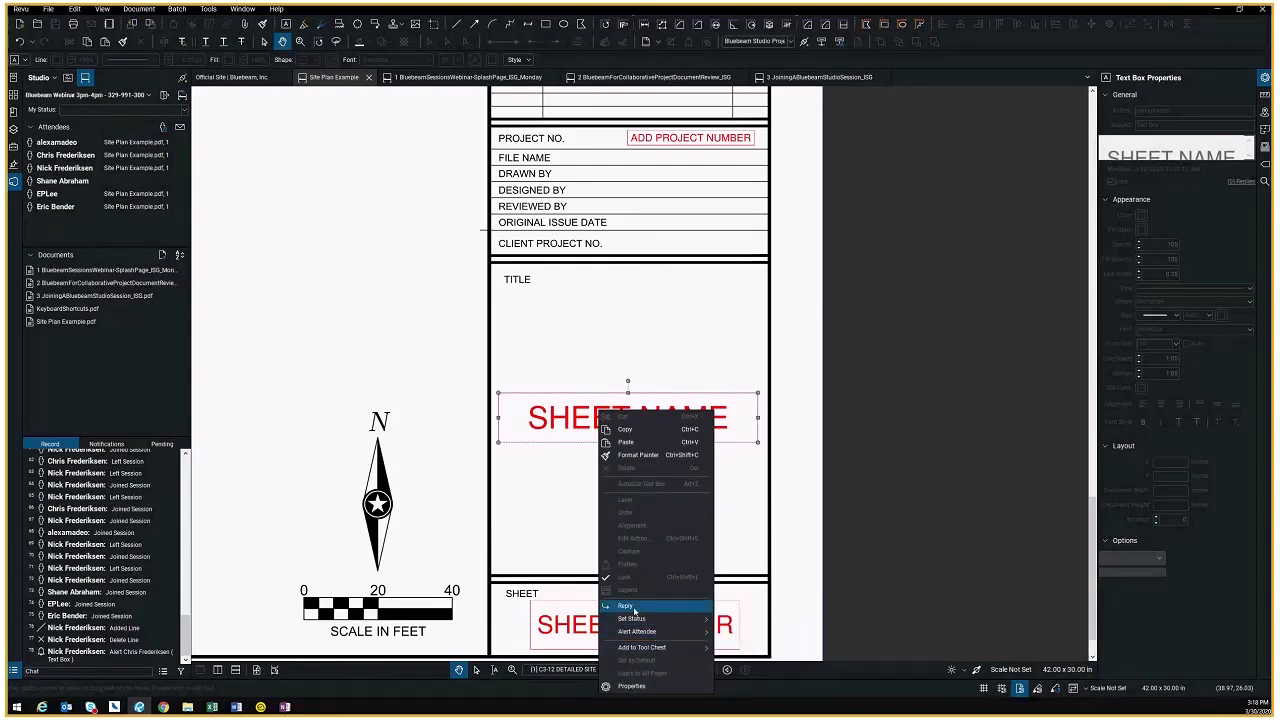
pyautogui.click(626, 606)
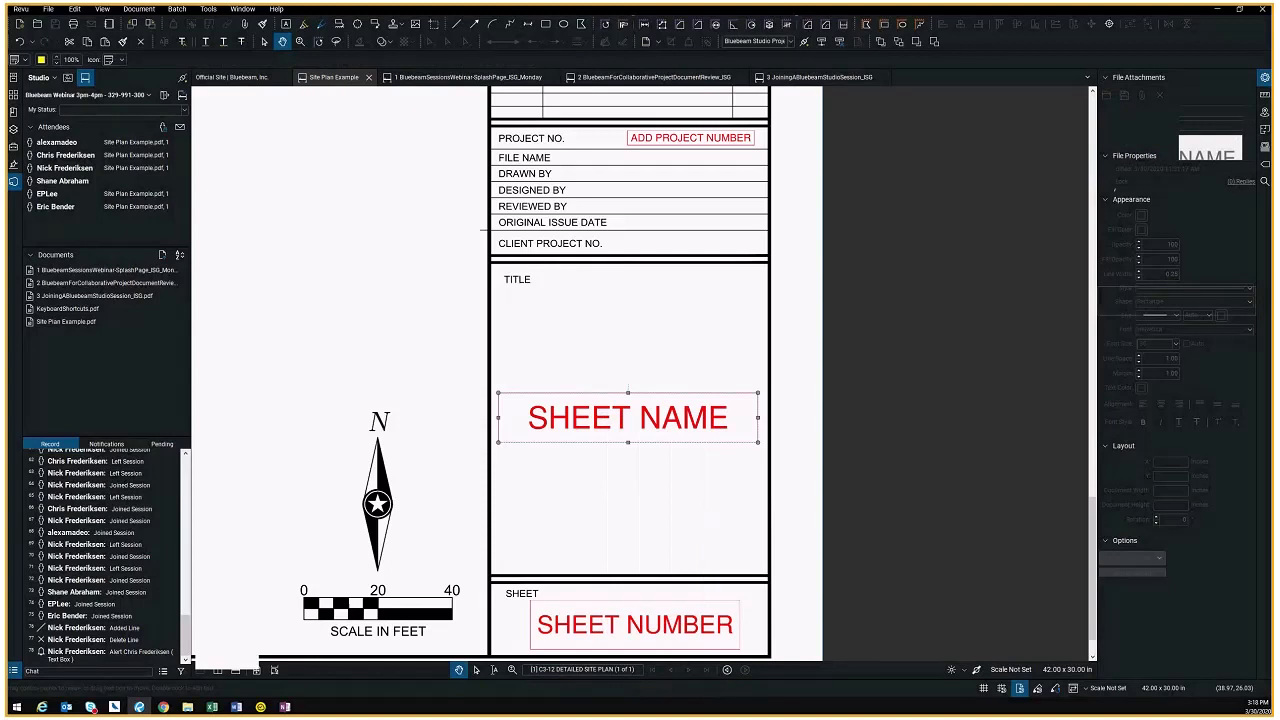
pyautogui.write('Sheet')
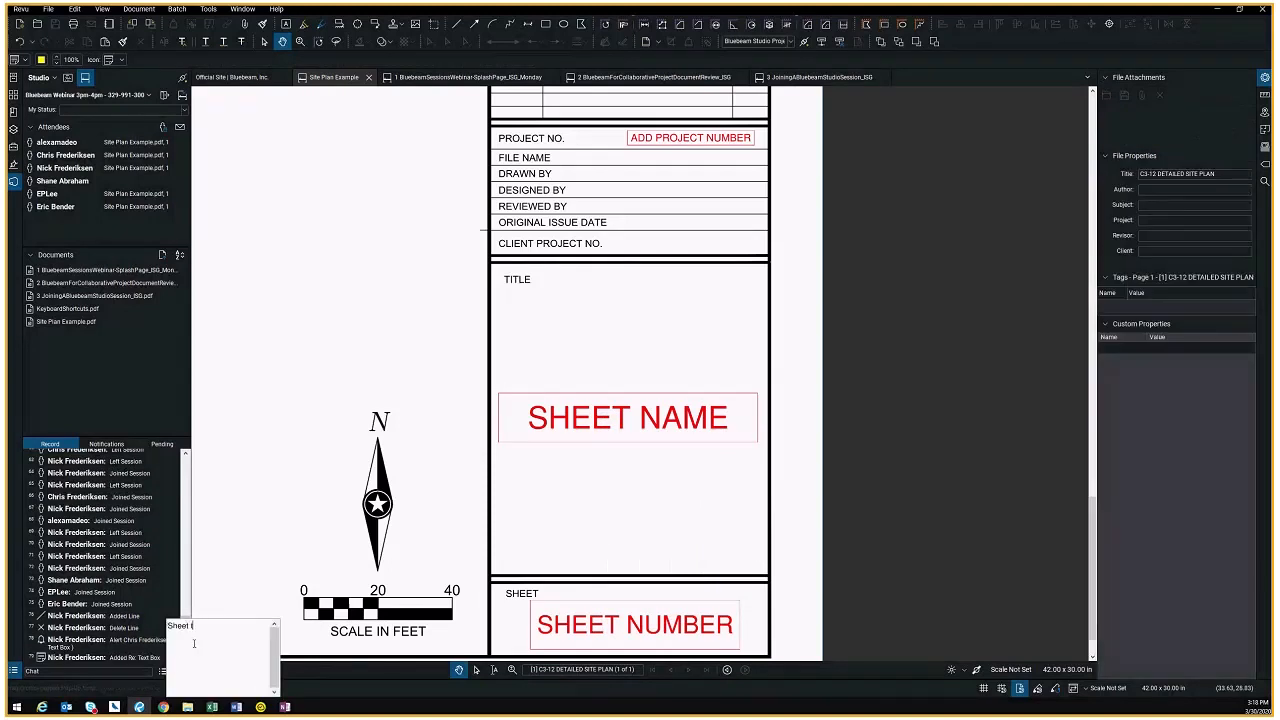
pyautogui.write(' Title is Detailed site Dea')
pyautogui.write('ign')
pyautogui.click(255, 555)
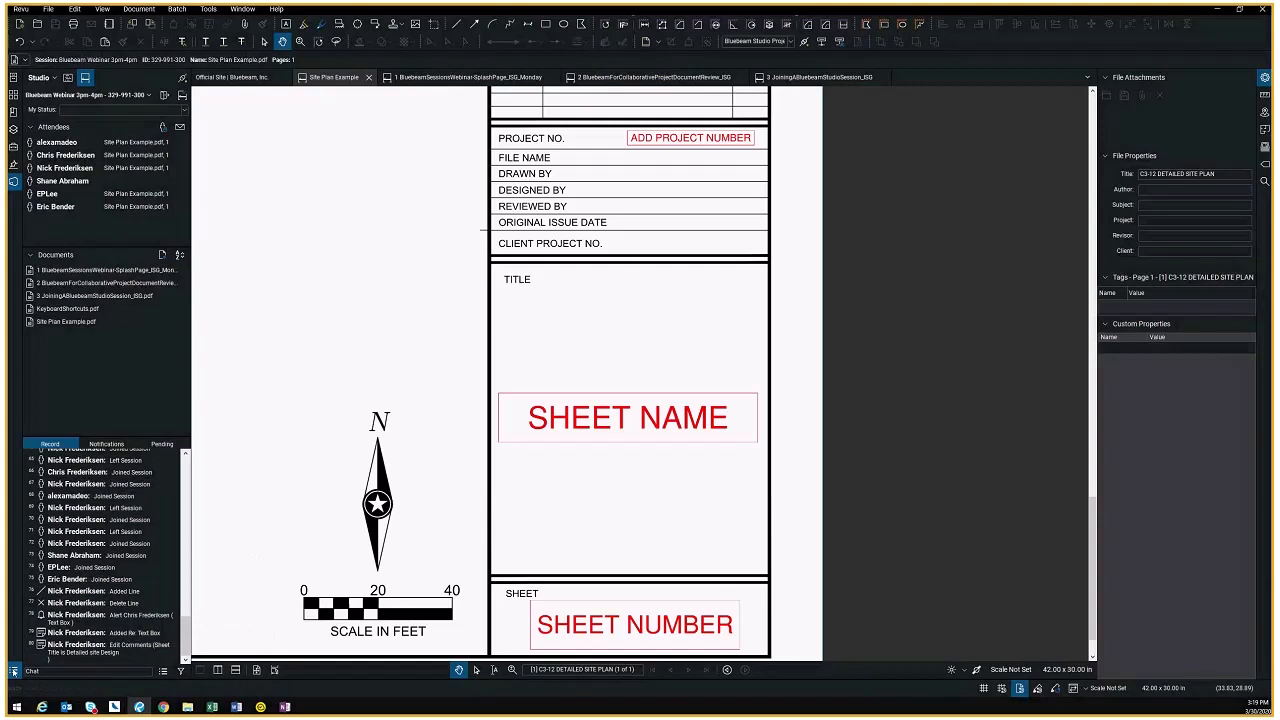
# Show the Markups List, select the SHEET NAME text box and its reply, and widen the Date column to fit its contents
pyautogui.hotkey('alt', 'l')
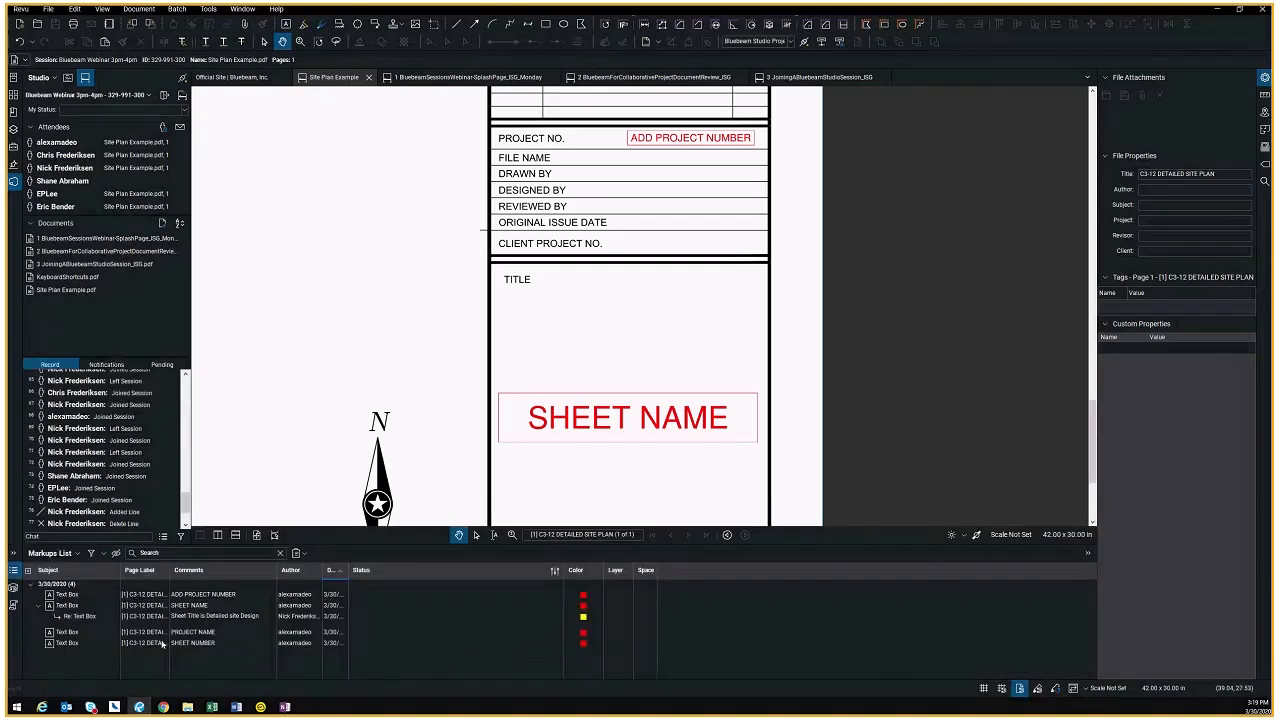
pyautogui.click(66, 607)
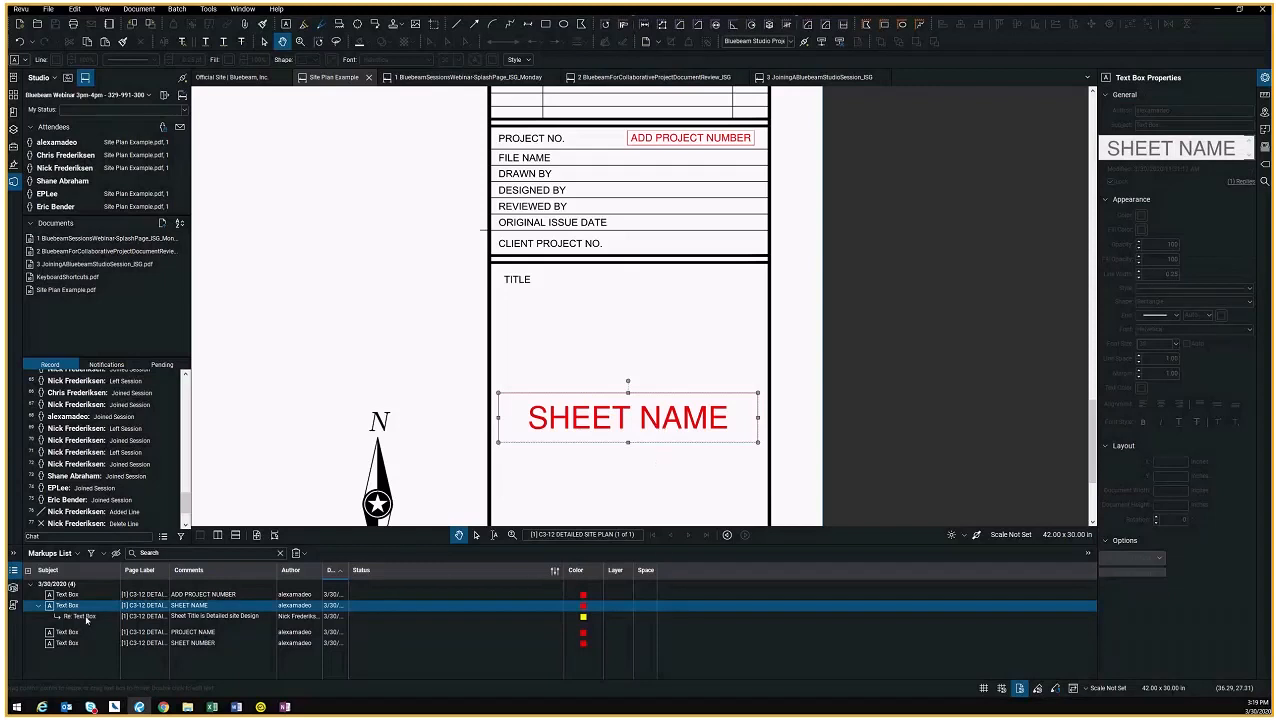
pyautogui.click(240, 617)
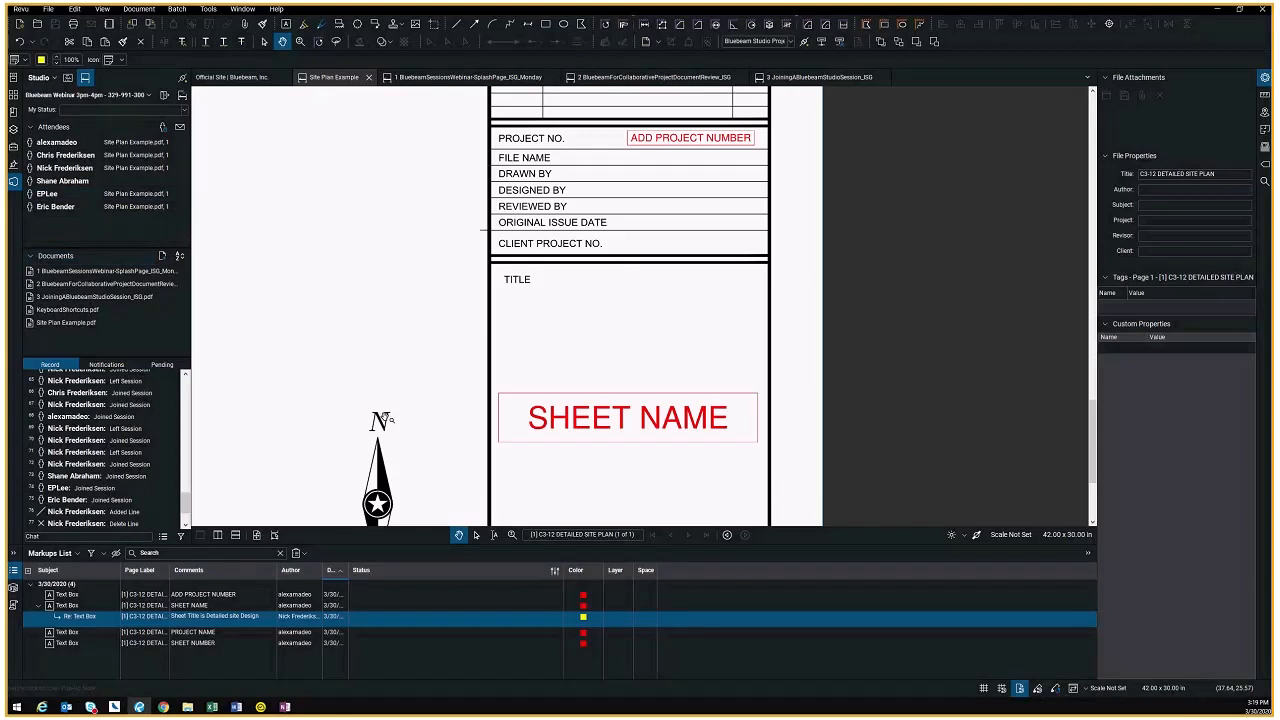
pyautogui.doubleClick(347, 570)
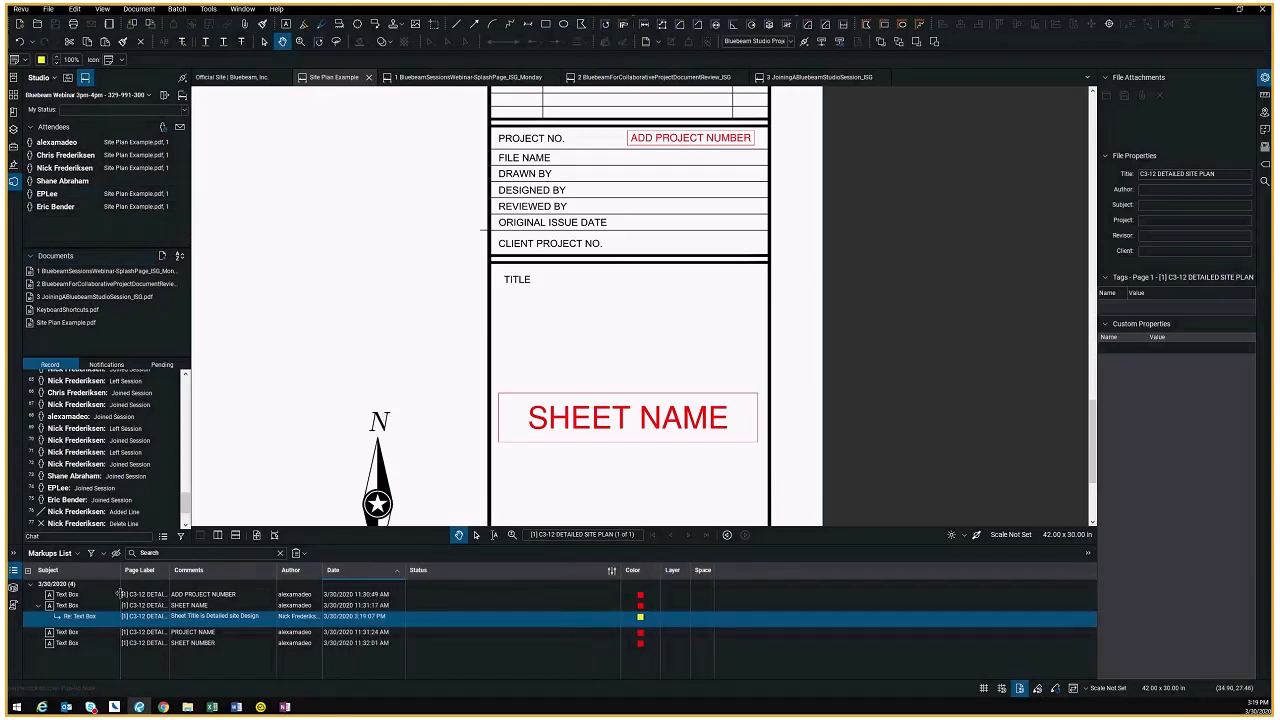
# Go through the ADD PROJECT NUMBER, SHEET NUMBER and PROJECT NAME text boxes and the SHEET NAME reply from the Markups List
pyautogui.click(72, 595)
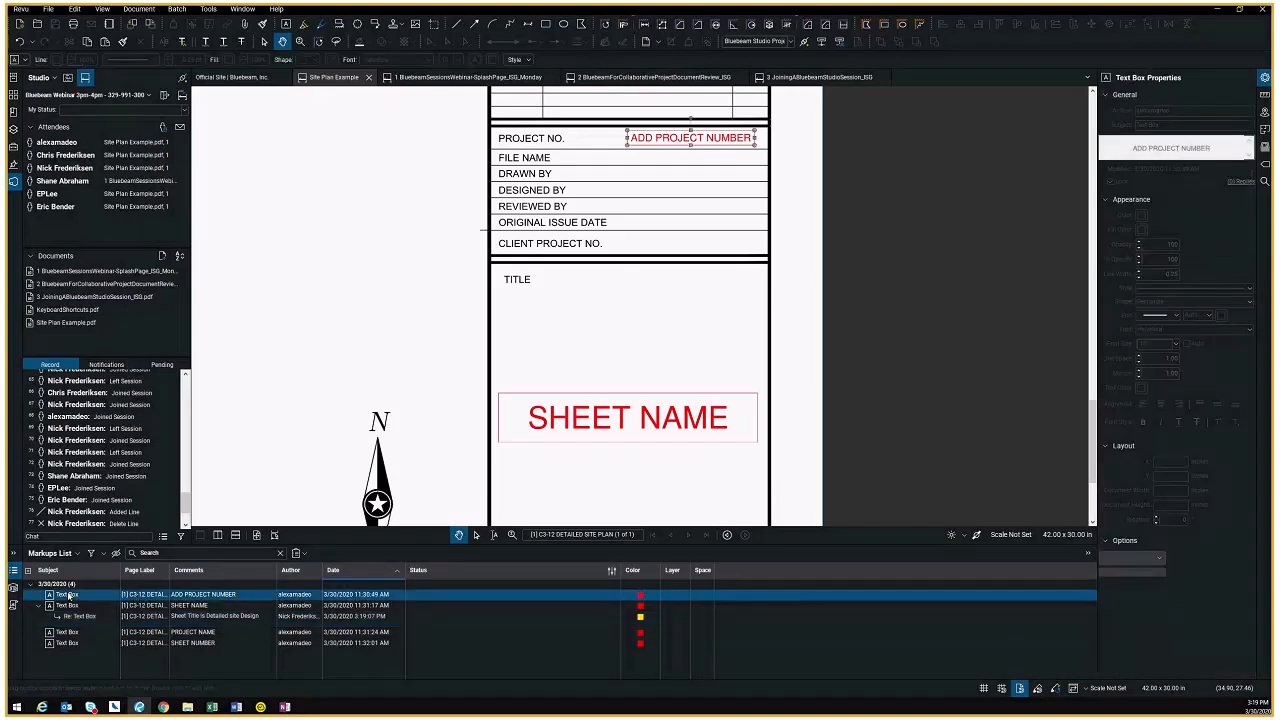
pyautogui.click(68, 643)
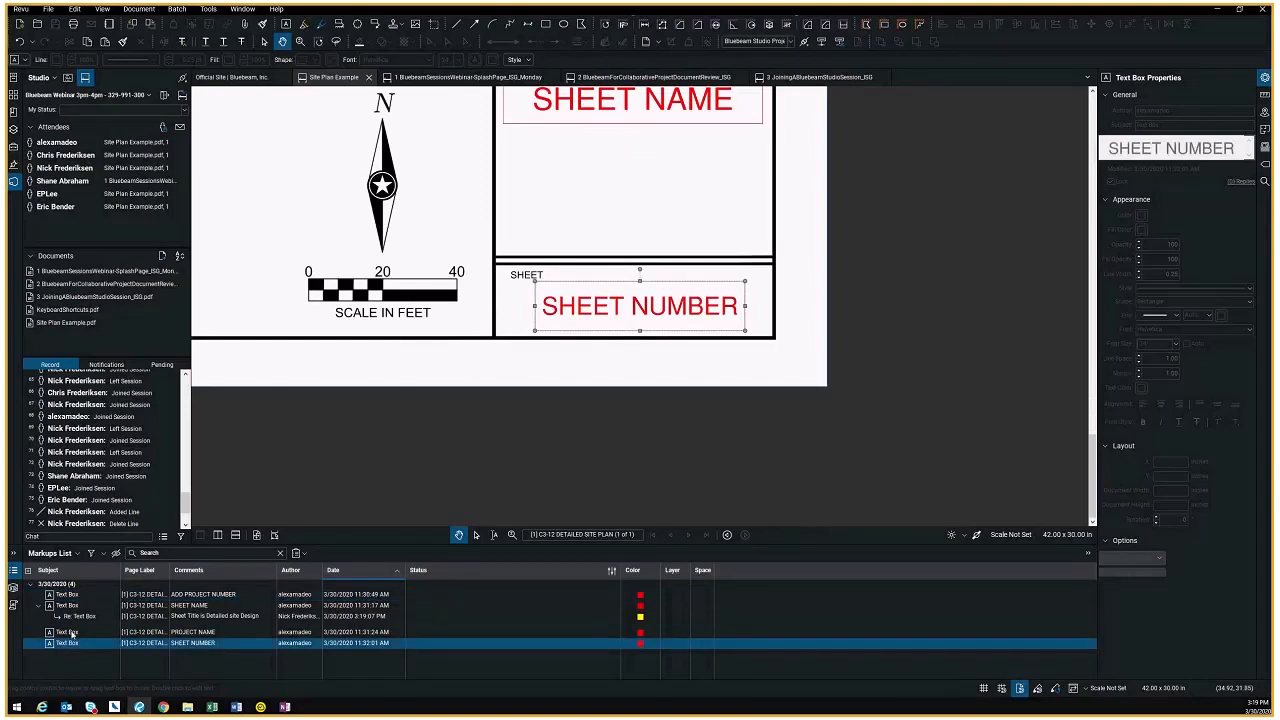
pyautogui.click(72, 633)
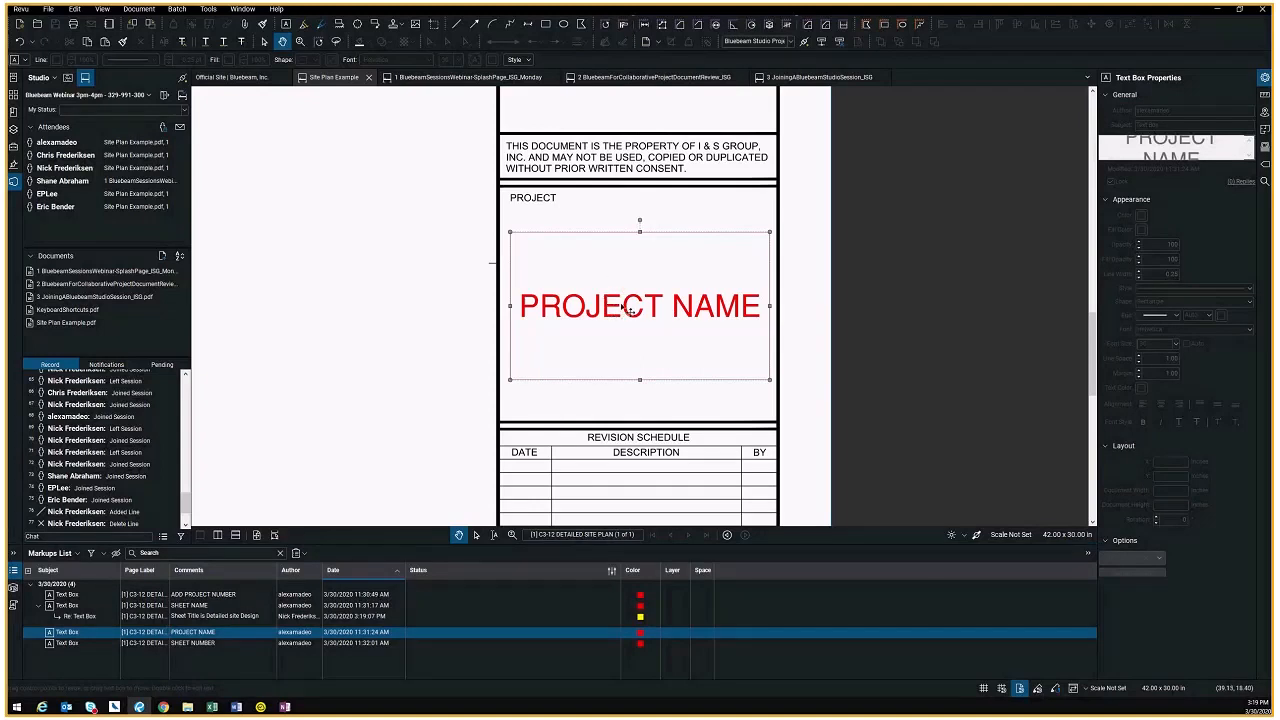
pyautogui.click(199, 617)
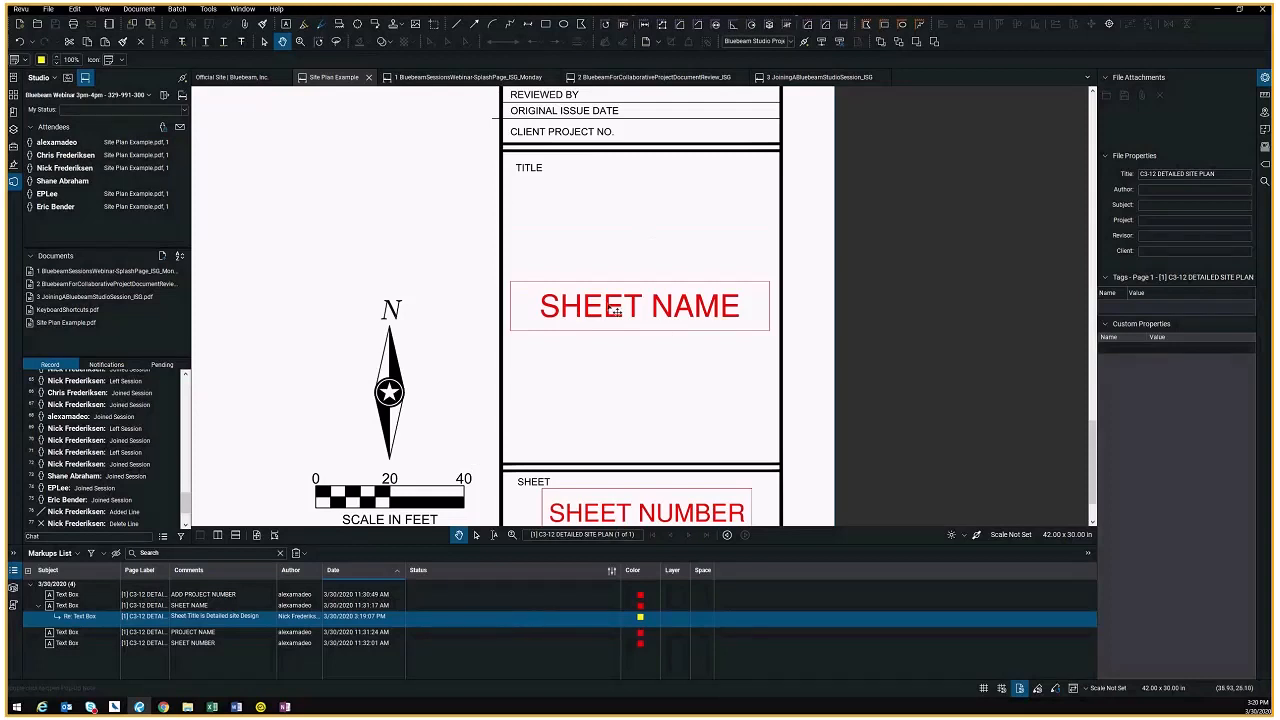
# Set the SHEET NAME text box's ISG Review status to Completed
pyautogui.click(614, 311)
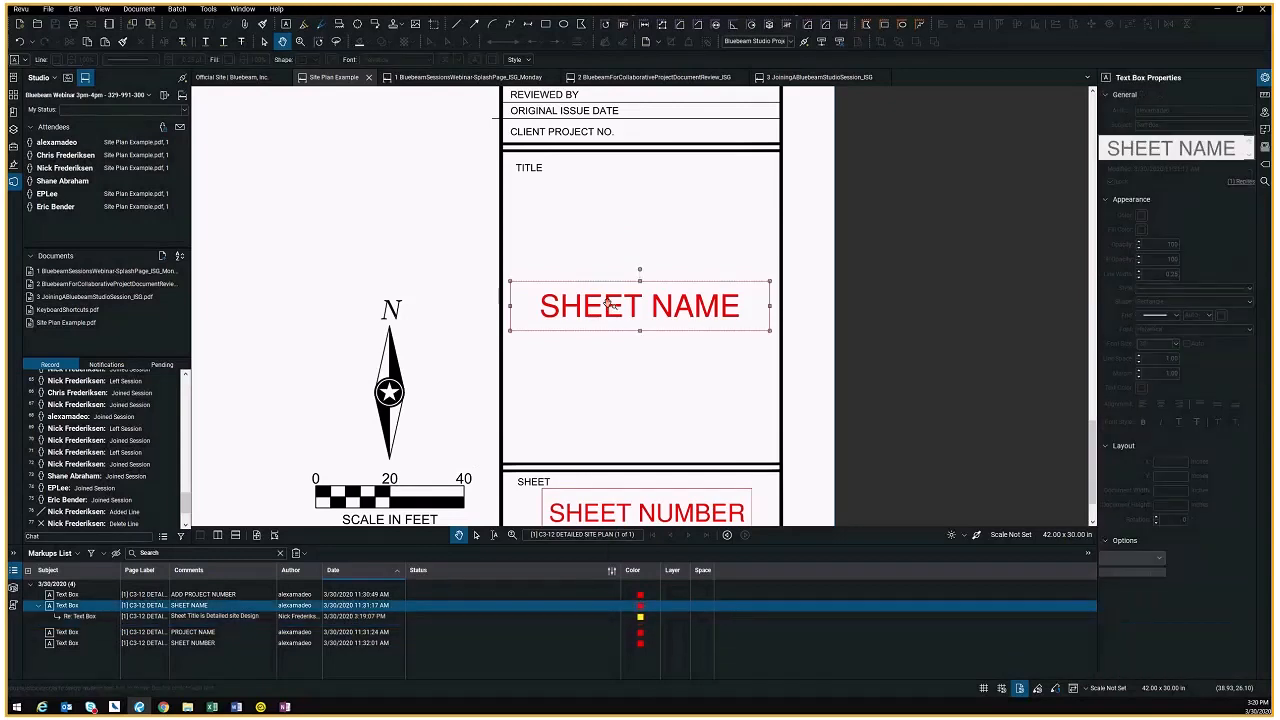
pyautogui.rightClick(607, 304)
pyautogui.moveTo(681, 518)
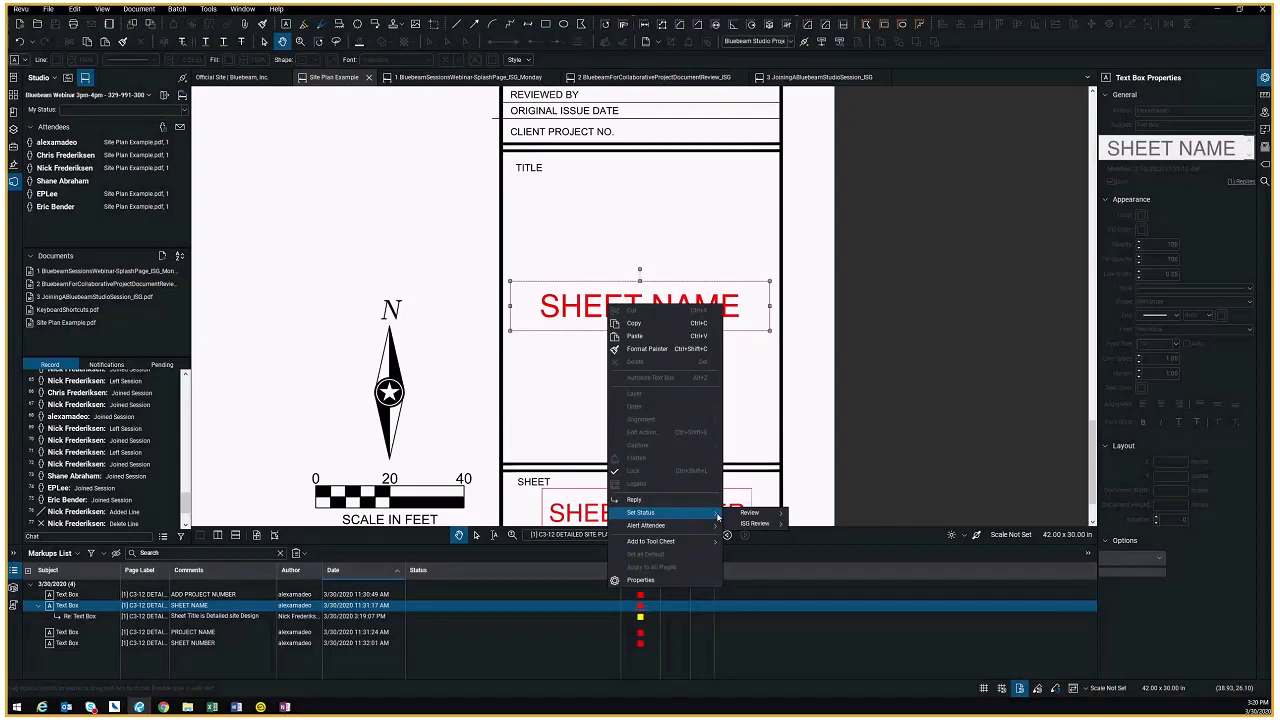
pyautogui.moveTo(775, 525)
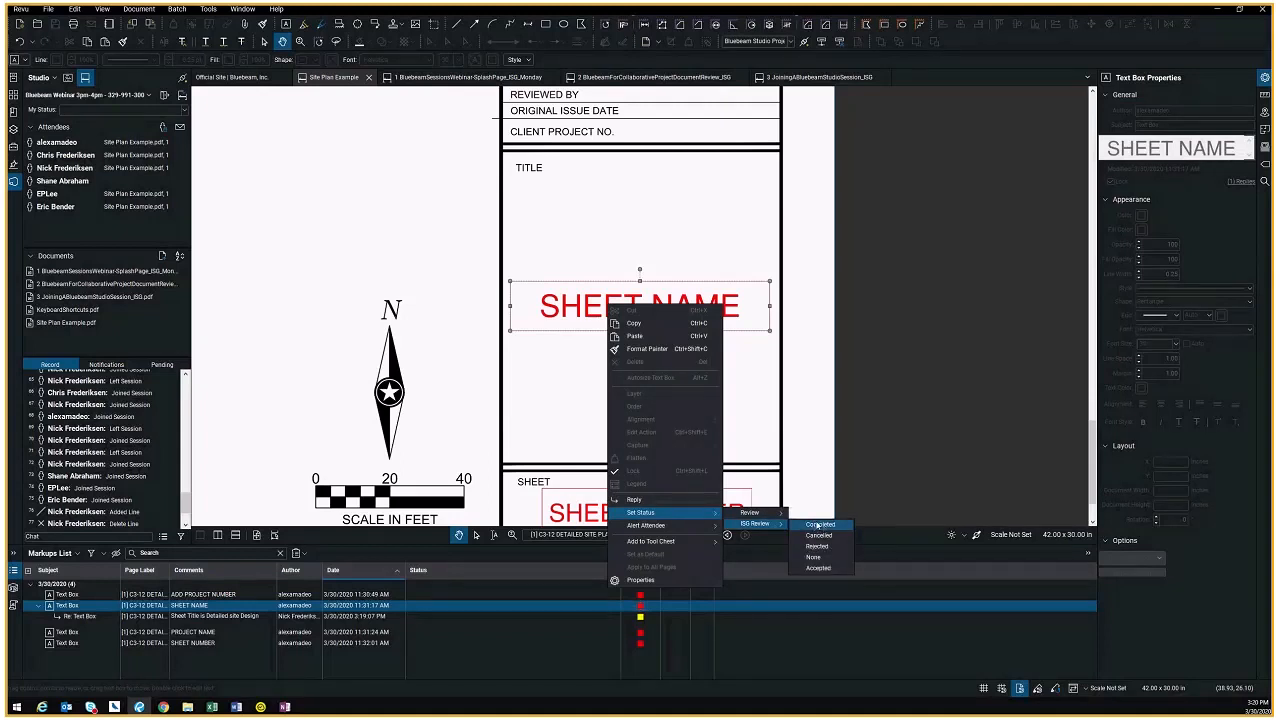
pyautogui.click(820, 525)
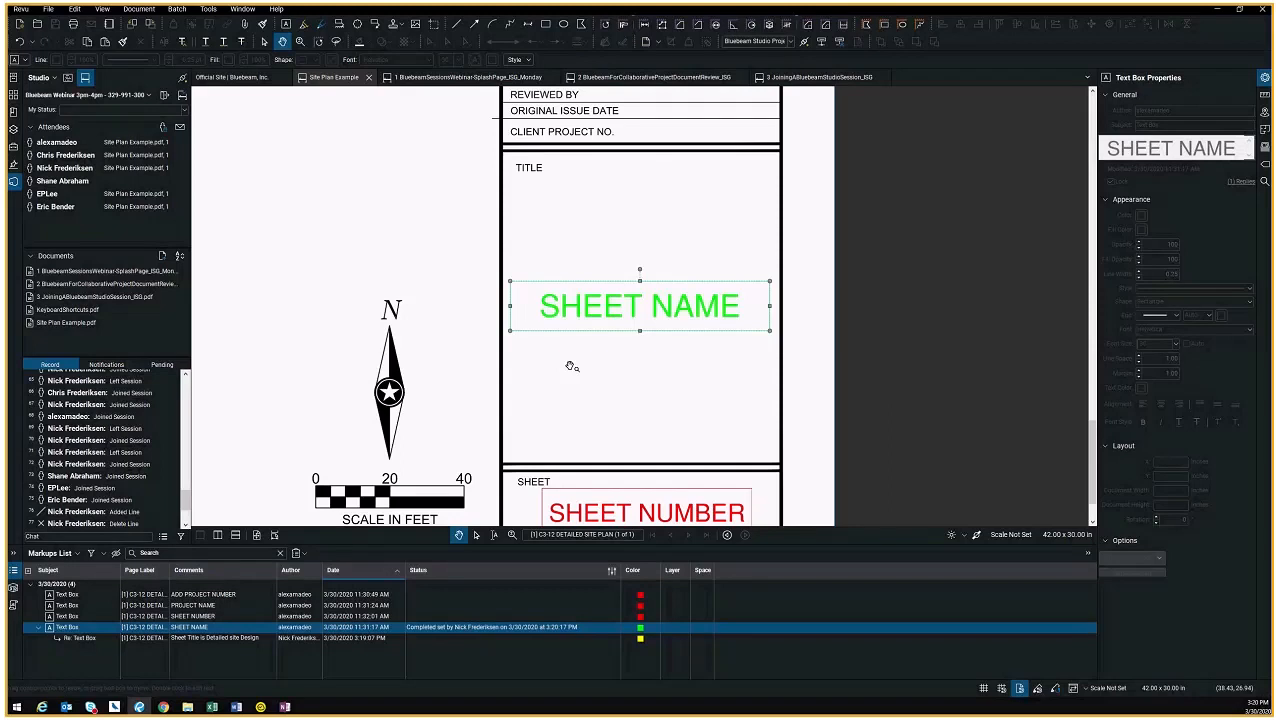
# Look through the ISG Review status options for the SHEET NAME text box, leaving its status as set
pyautogui.rightClick(575, 306)
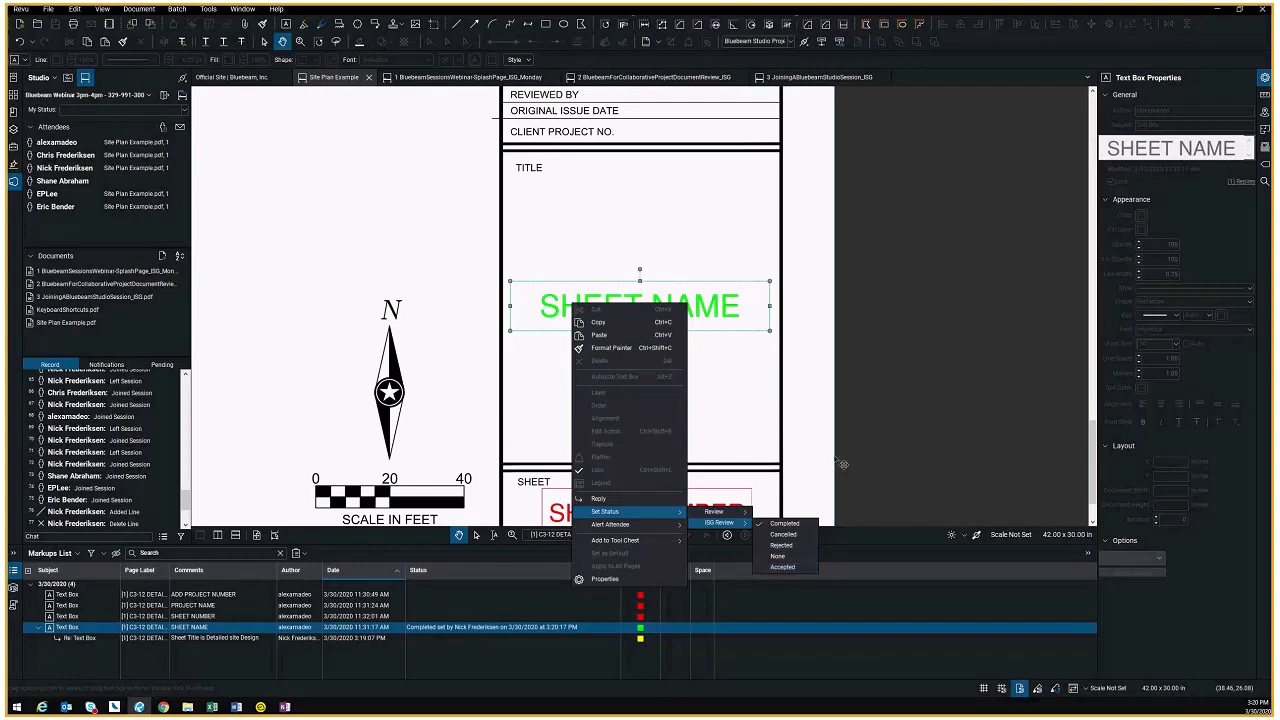
pyautogui.click(792, 388)
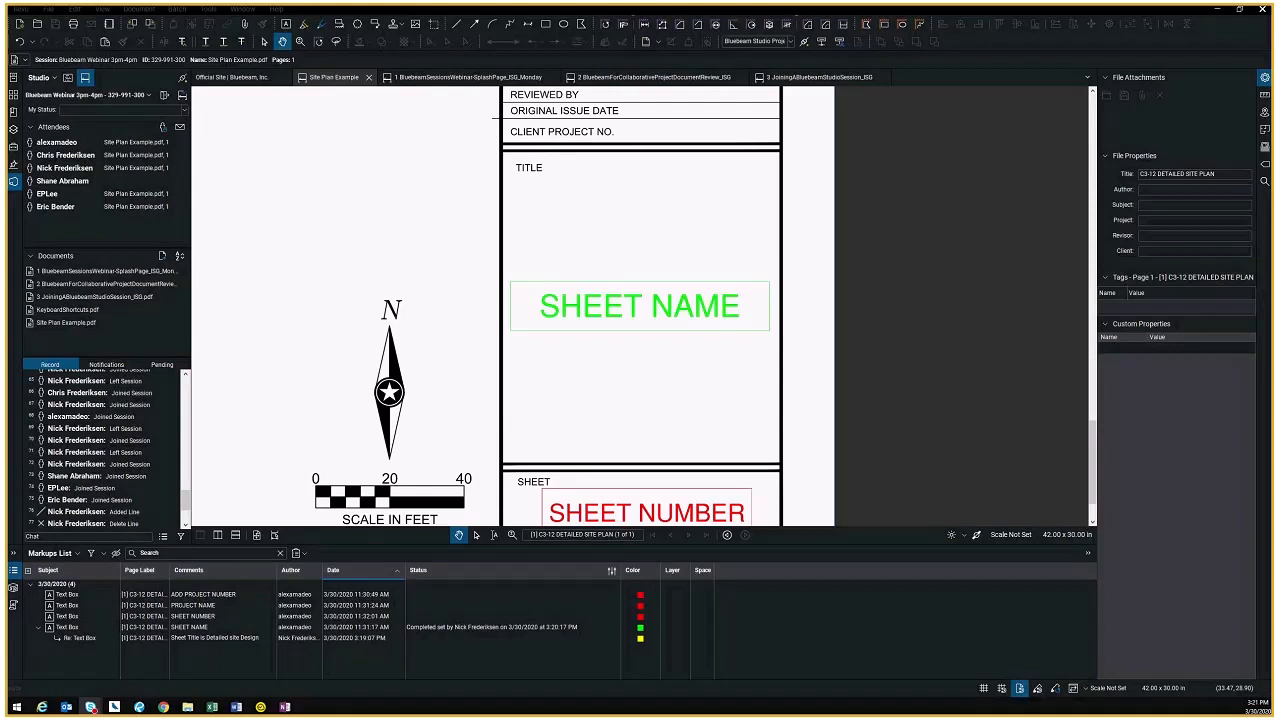
pyautogui.click(328, 252)
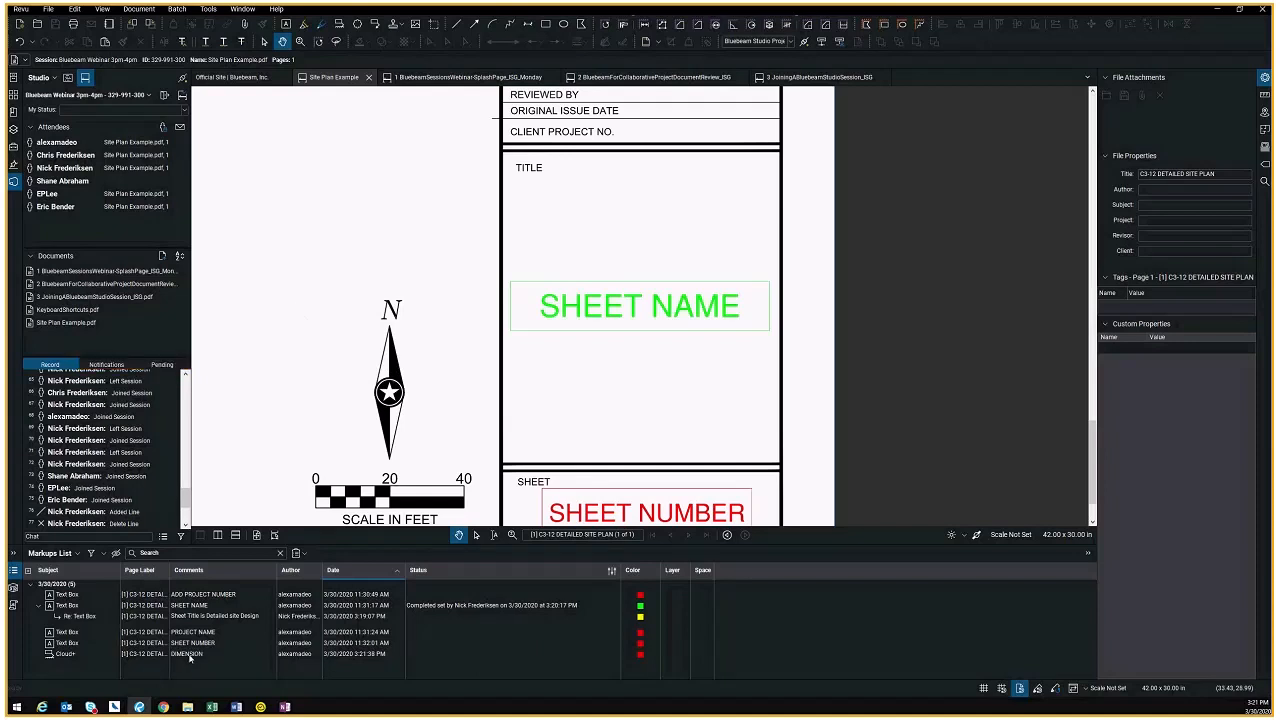
# Go to the DIMENSION cloud markup on the site plan and draw a length measurement across the curb opening inside the cloud
pyautogui.click(189, 657)
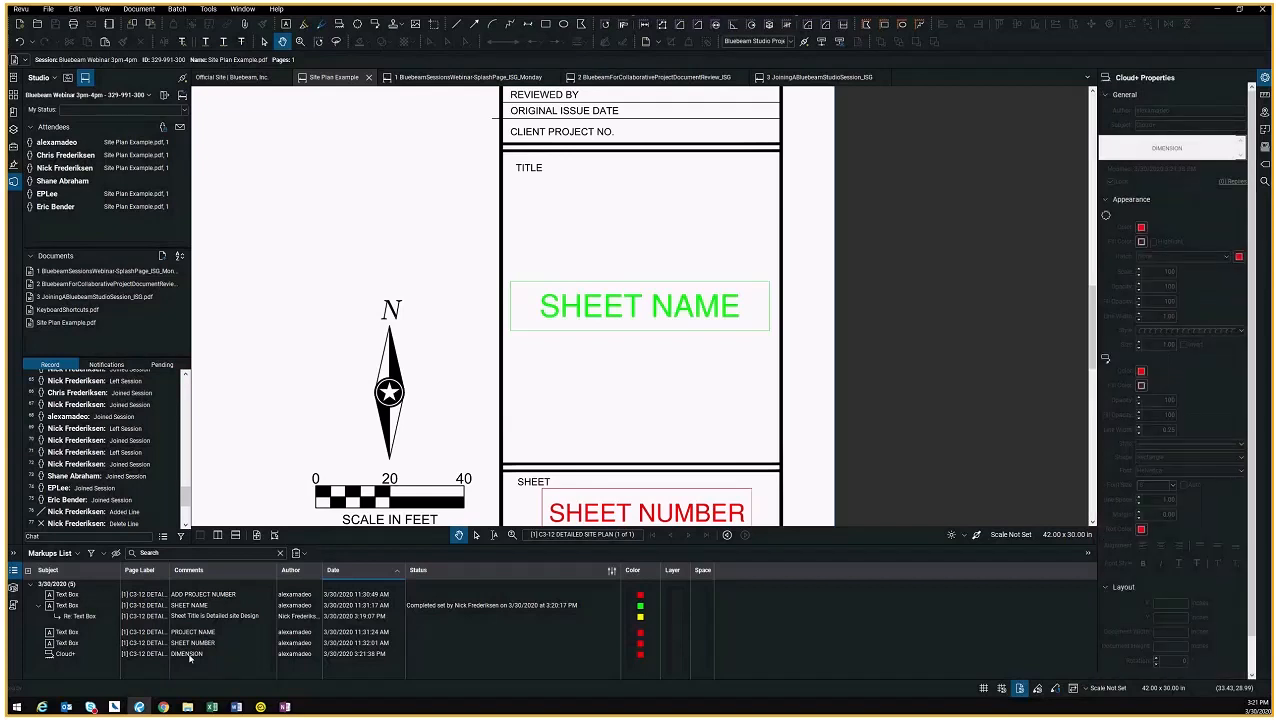
pyautogui.click(189, 657)
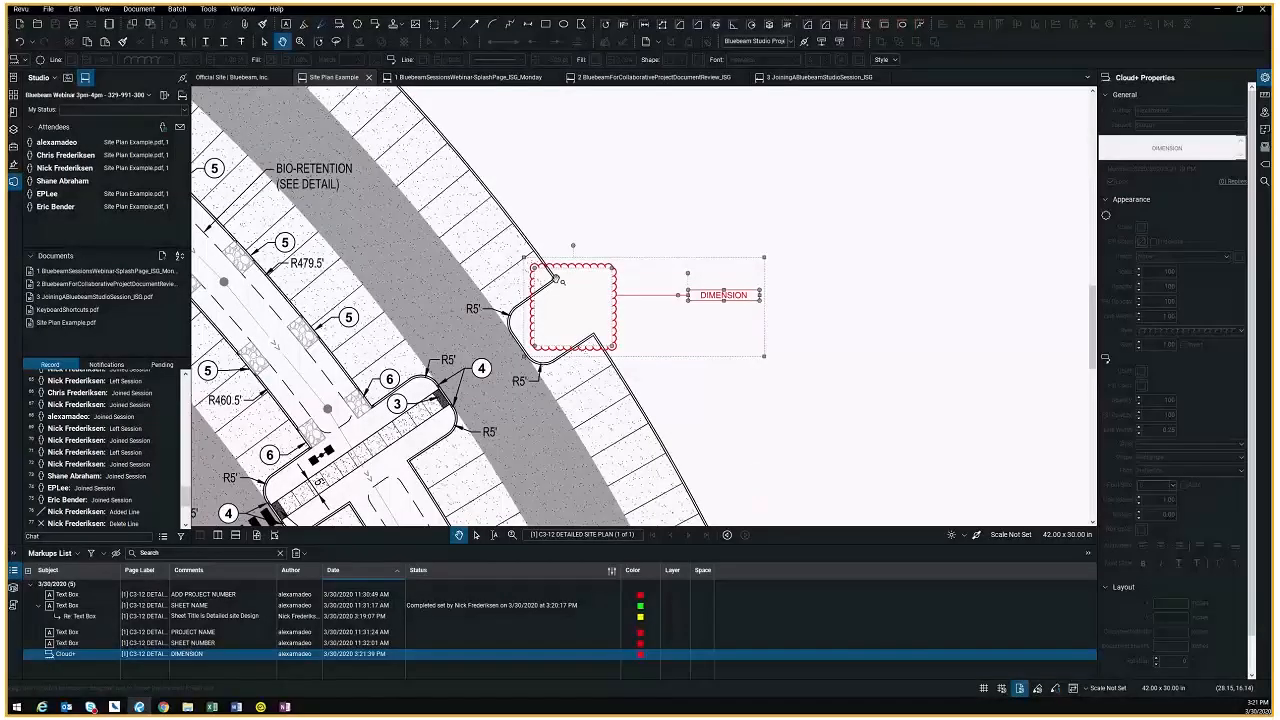
pyautogui.click(1265, 96)
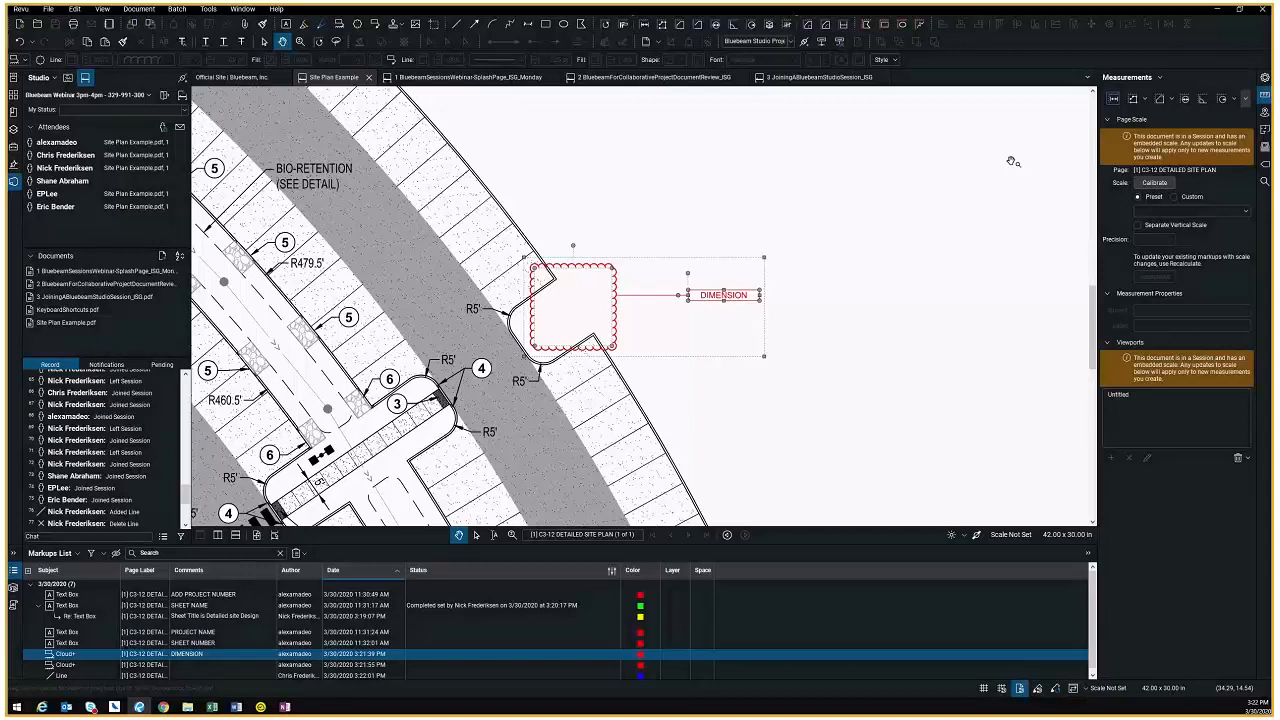
pyautogui.click(1113, 100)
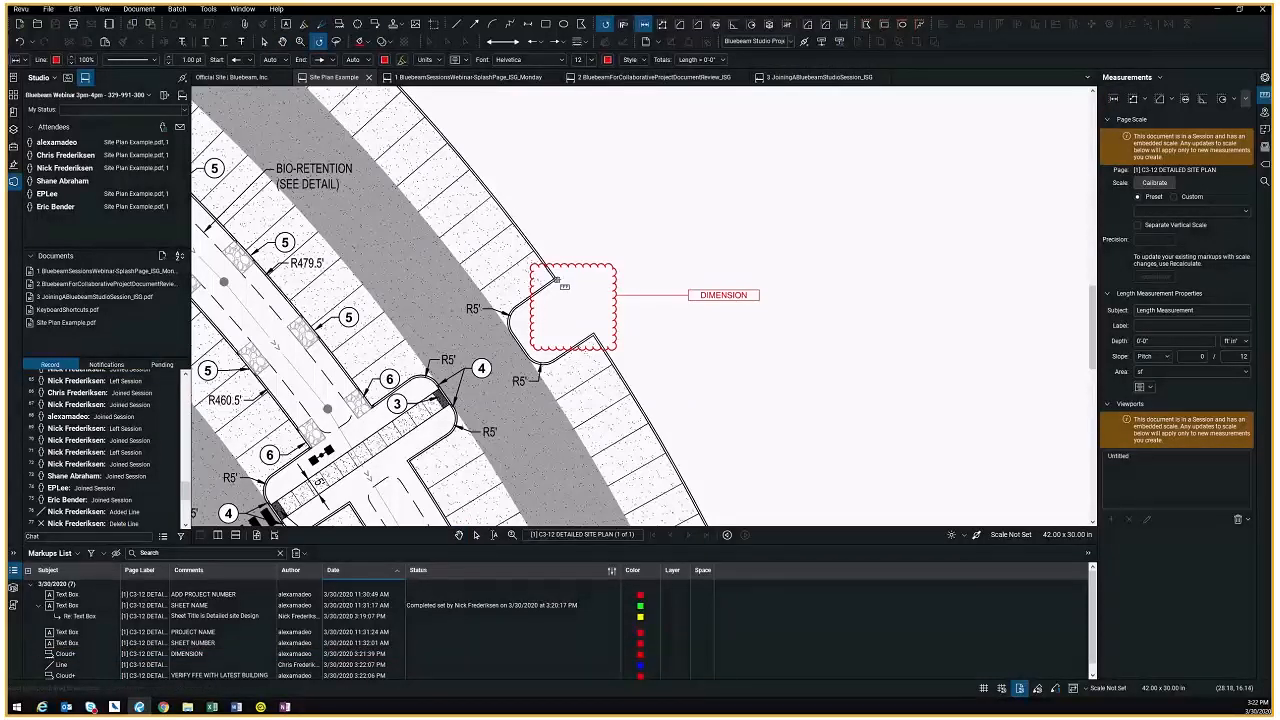
pyautogui.click(558, 280)
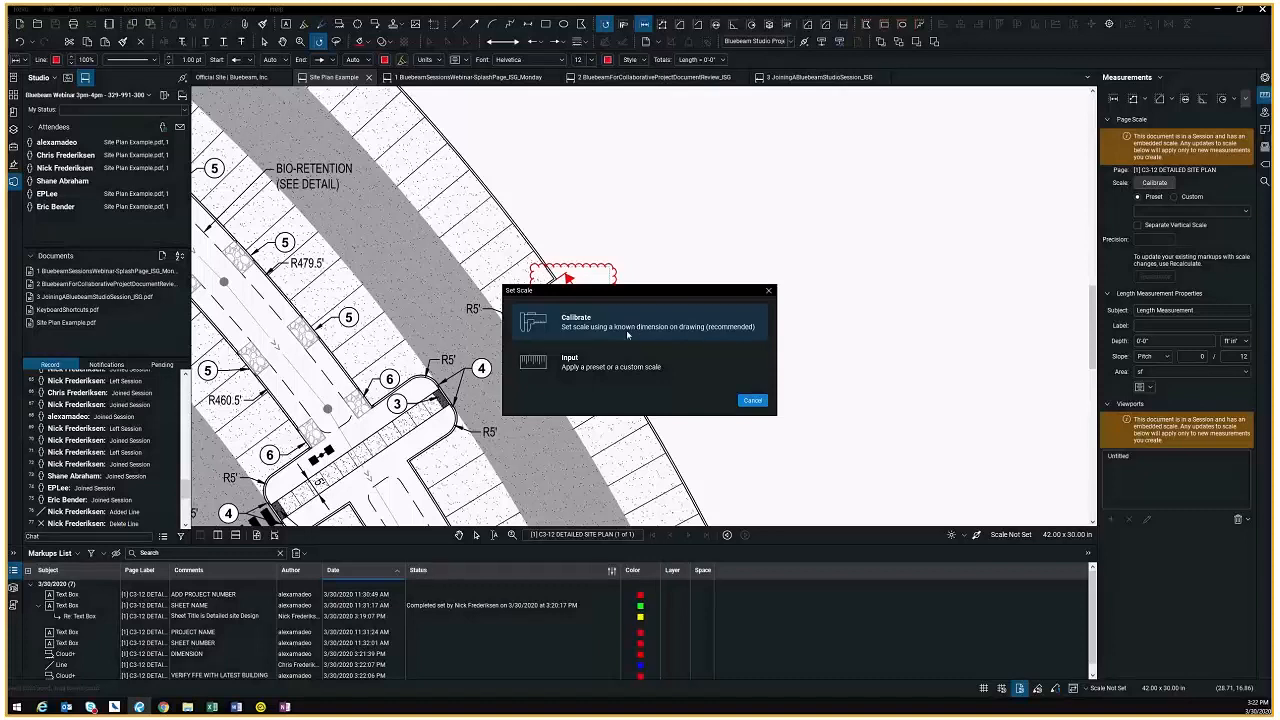
# Apply the preset scale 1" = 20' with a precision of 1 to the length measurement
pyautogui.click(575, 368)
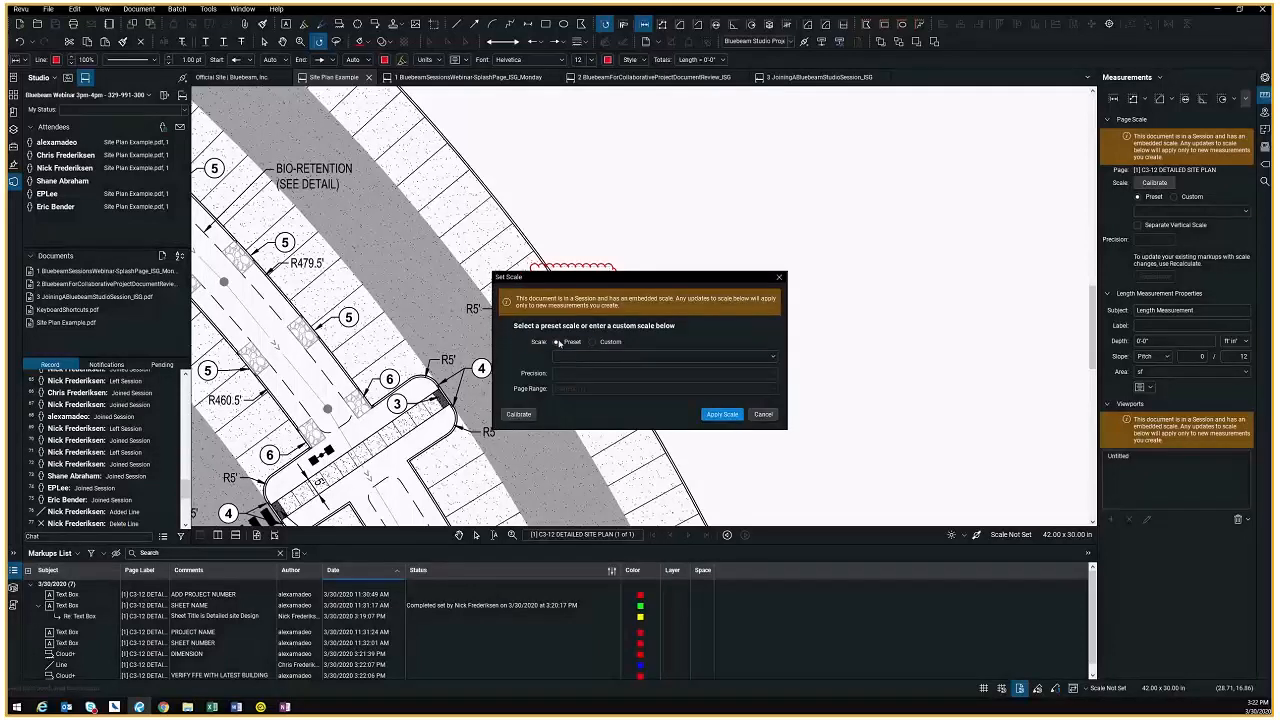
pyautogui.click(586, 357)
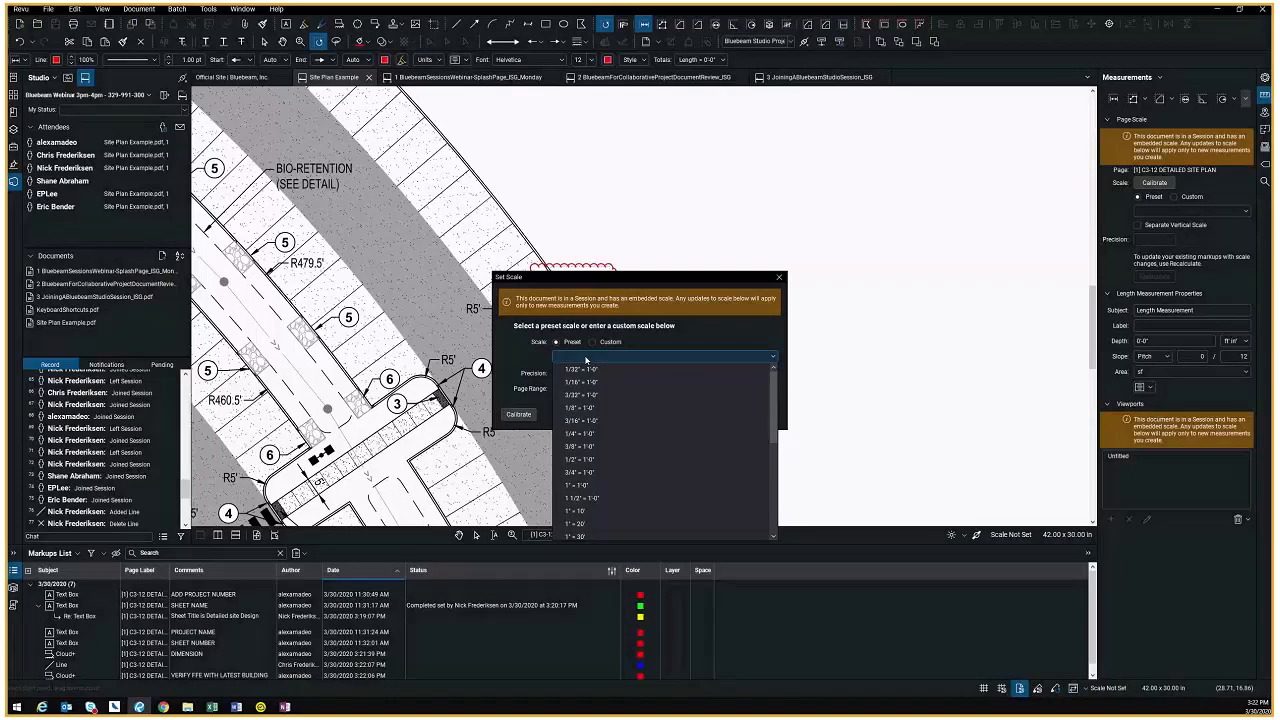
pyautogui.click(575, 523)
pyautogui.click(570, 373)
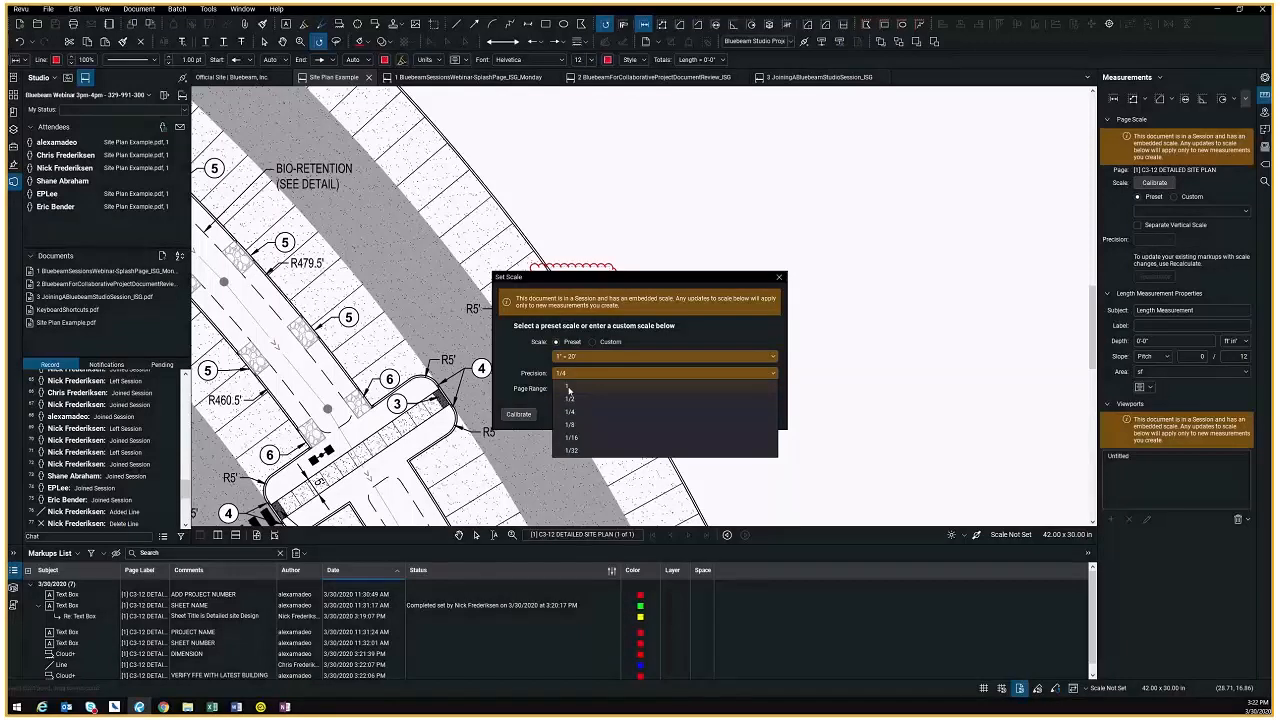
pyautogui.click(568, 389)
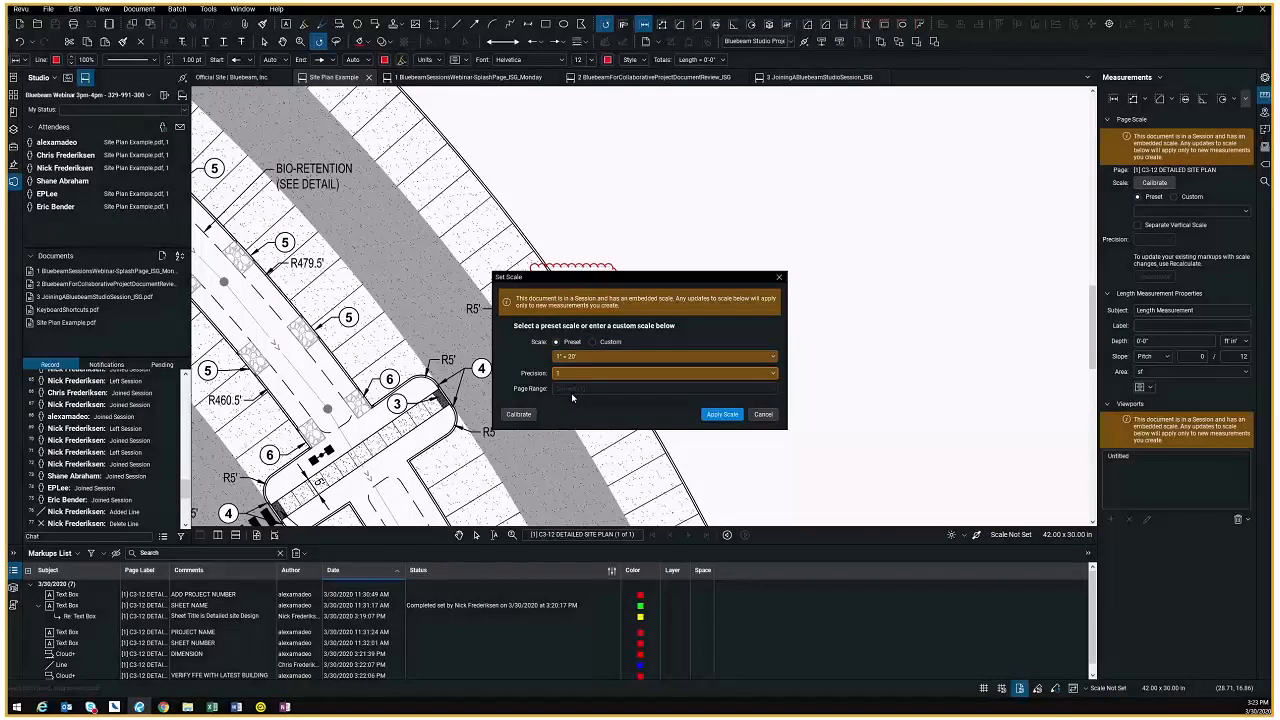
pyautogui.click(721, 414)
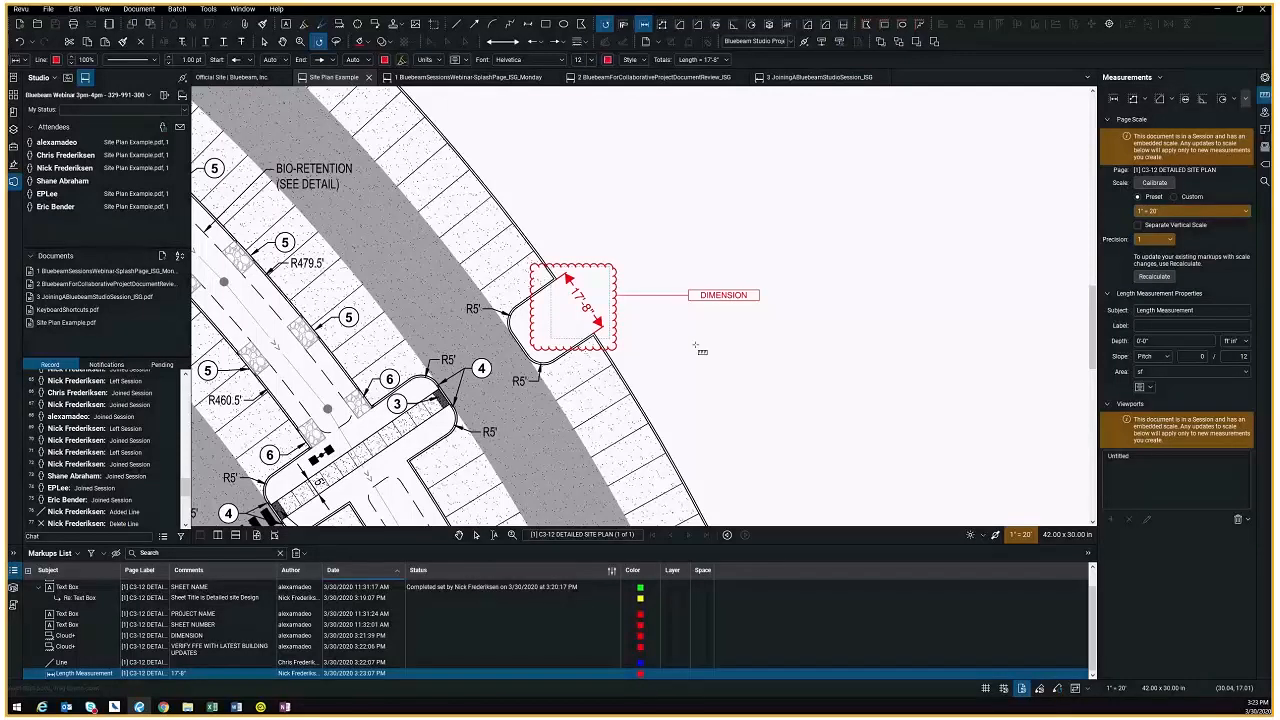
# Examine the cloud markup at the PROPOSED BUILDING label that asks to verify the FFE with the latest building updates
pyautogui.scroll(-2, 697, 348)
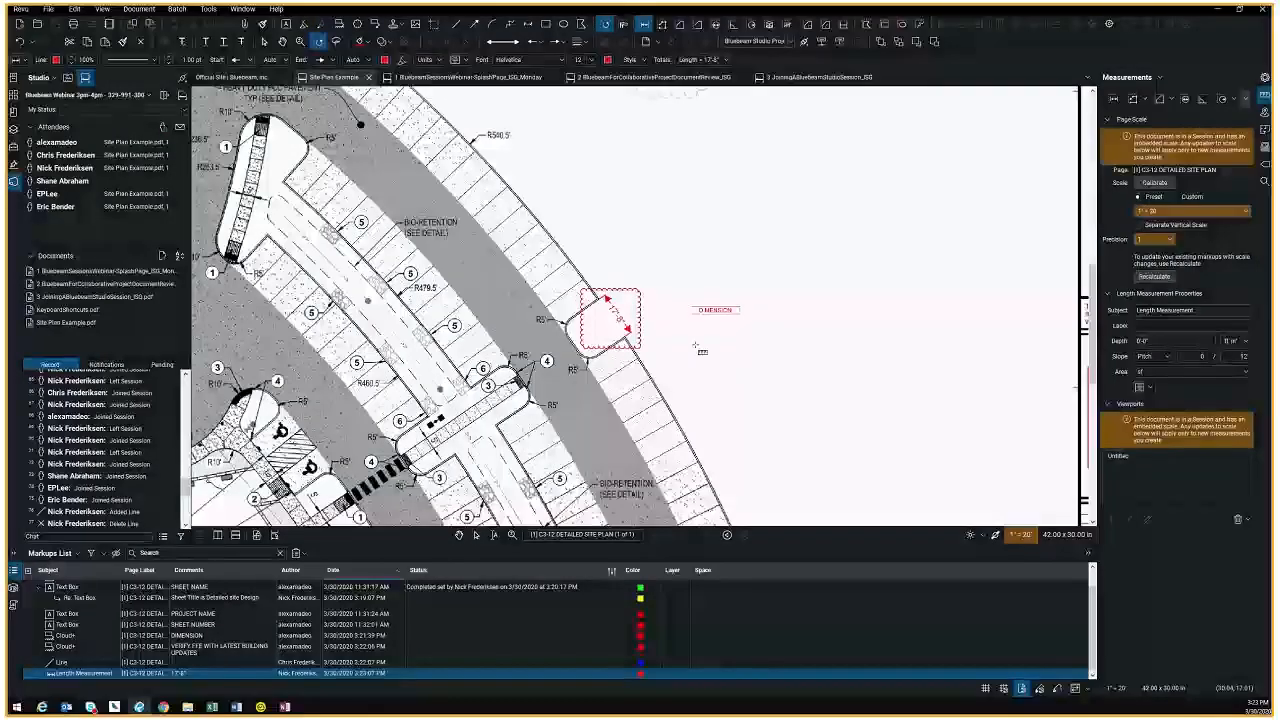
pyautogui.scroll(-2, 697, 348)
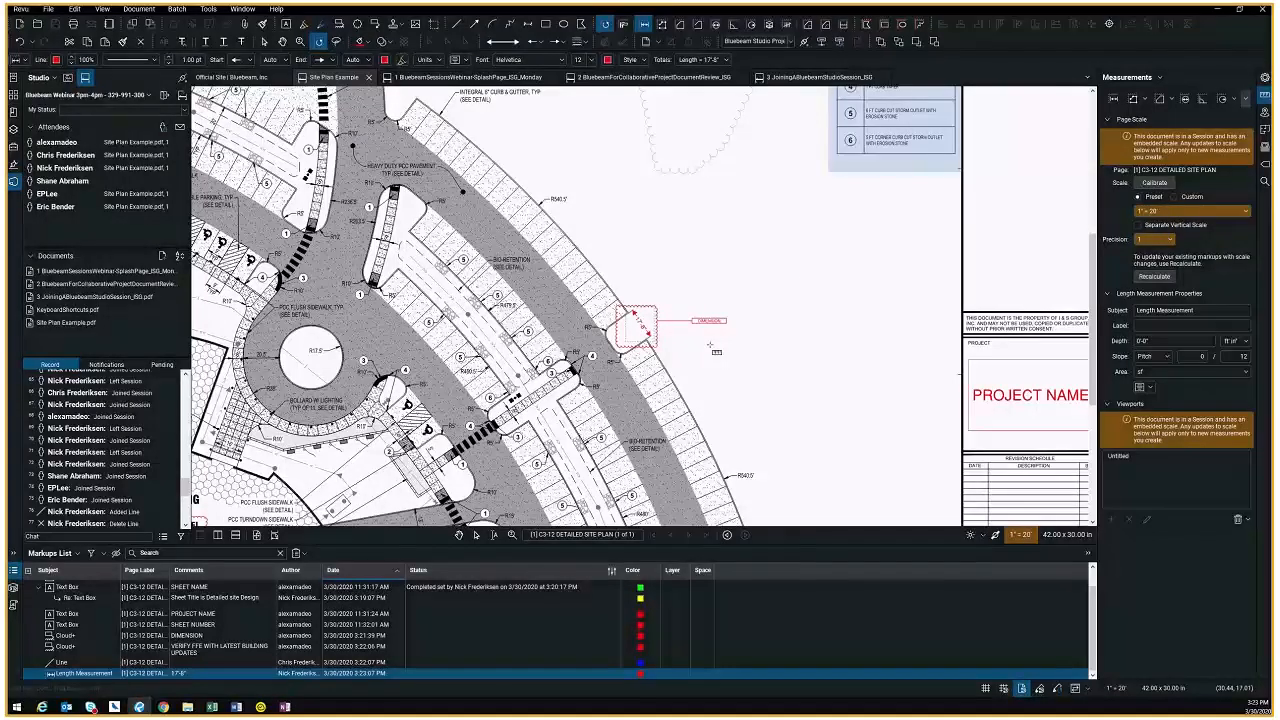
pyautogui.scroll(-2, 800, 272)
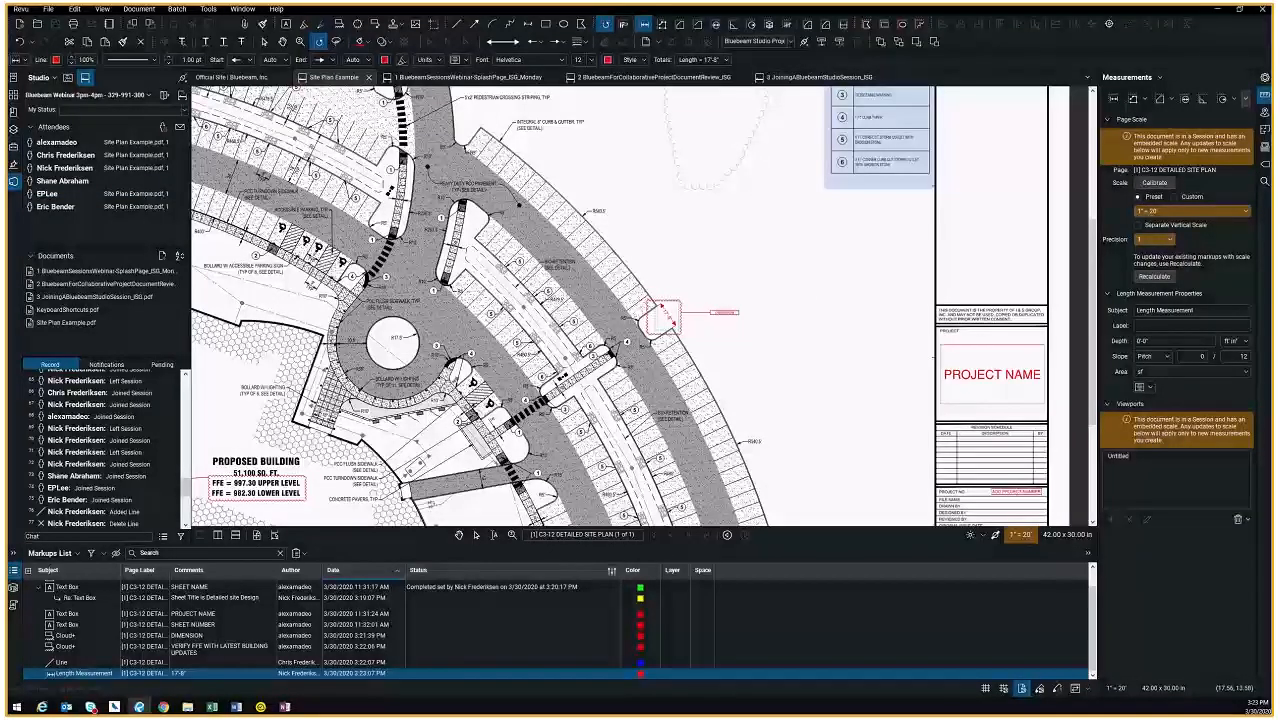
pyautogui.hotkey('alt', 'Tab')
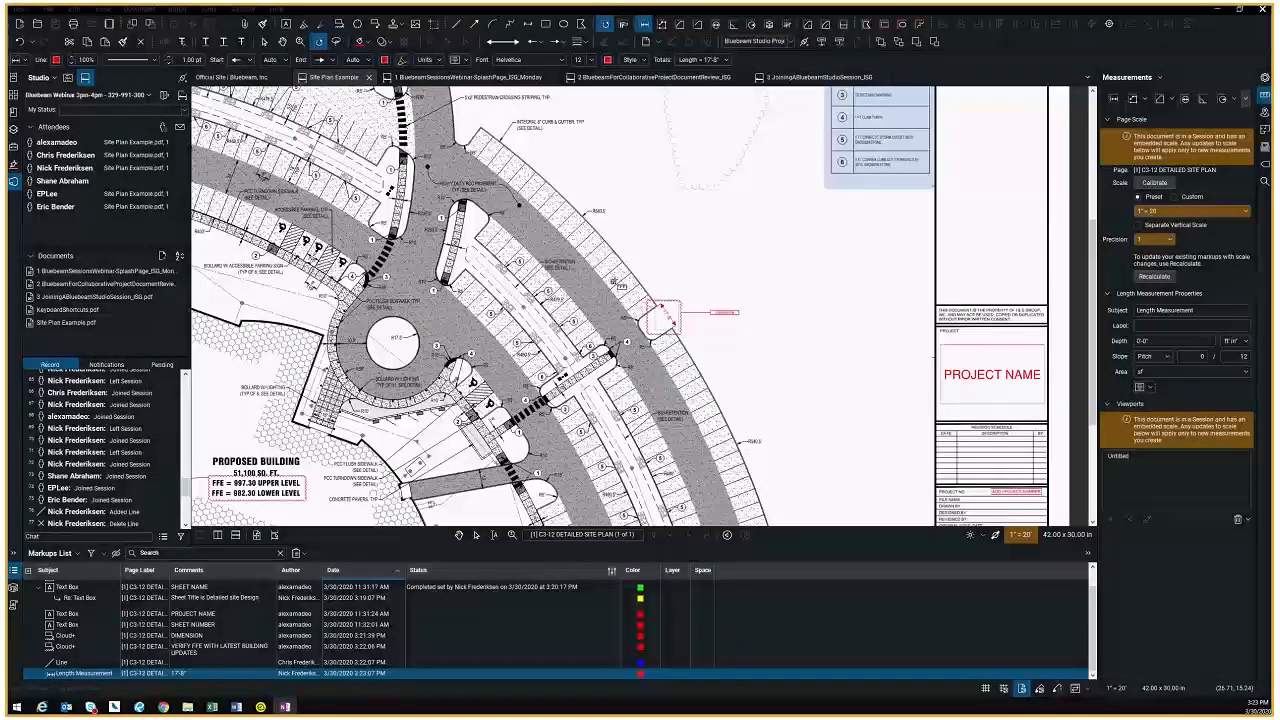
pyautogui.scroll(-1, 620, 282)
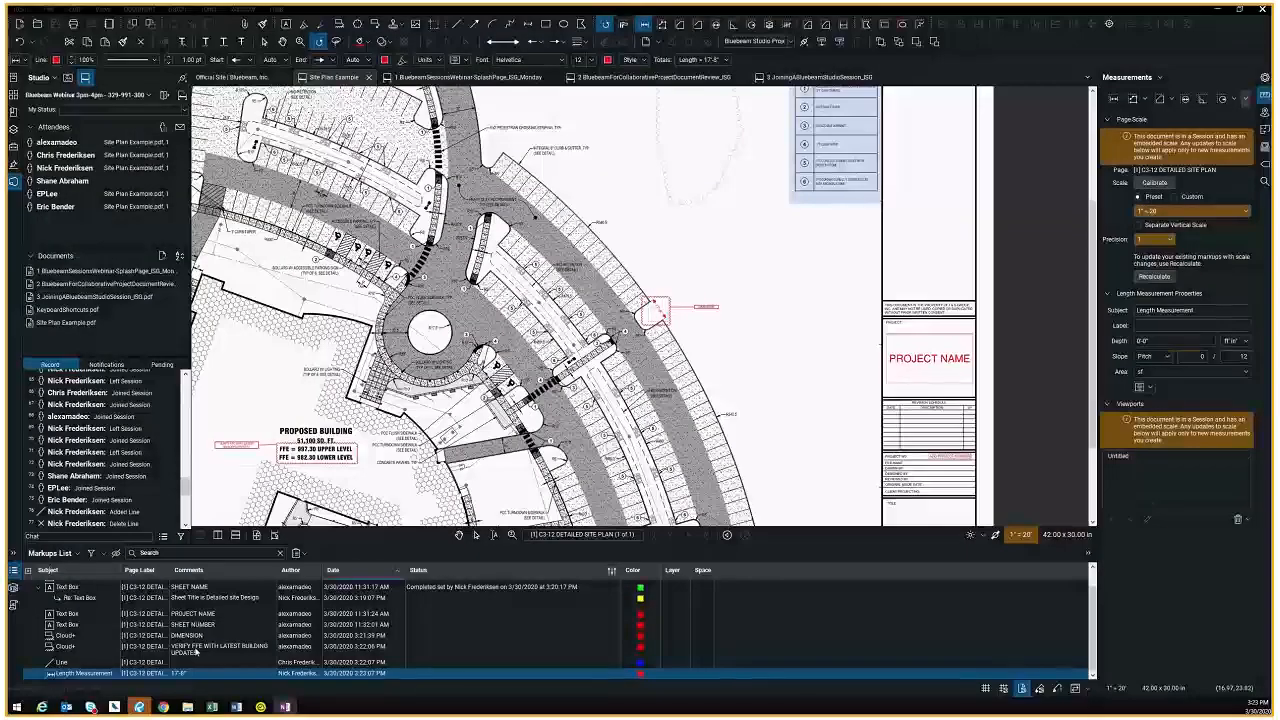
pyautogui.click(197, 650)
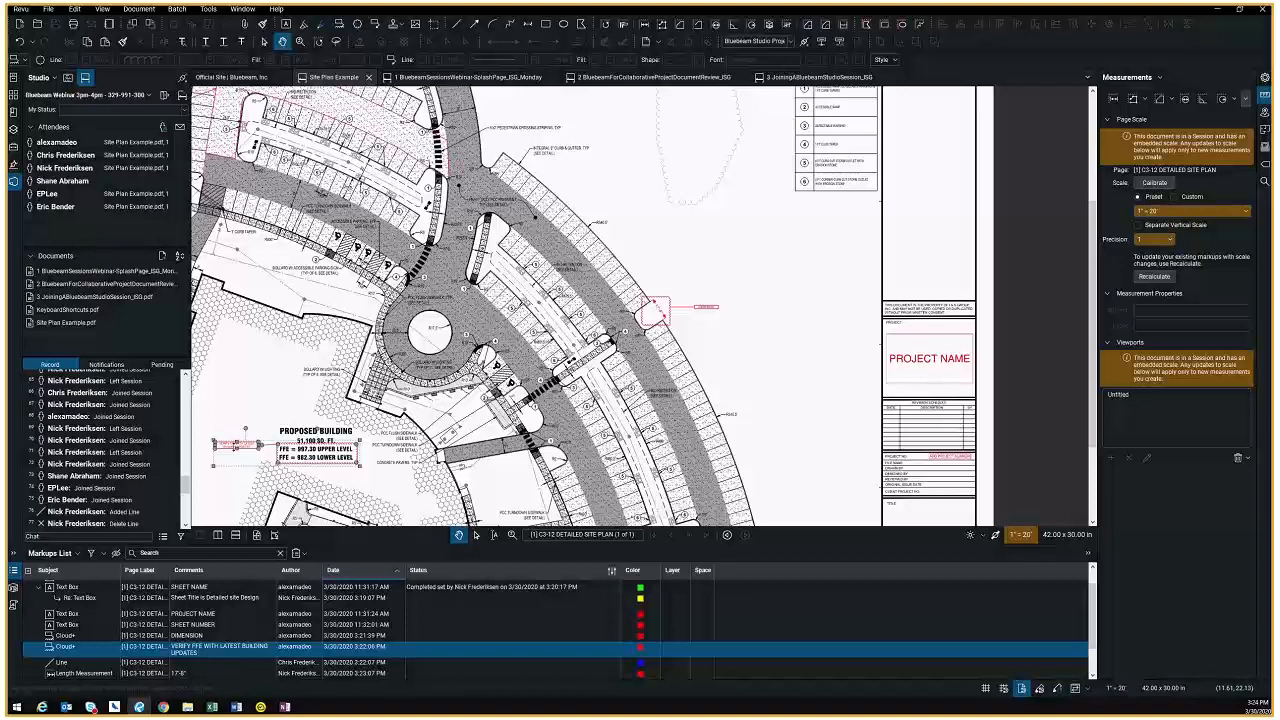
pyautogui.scroll(2, 238, 448)
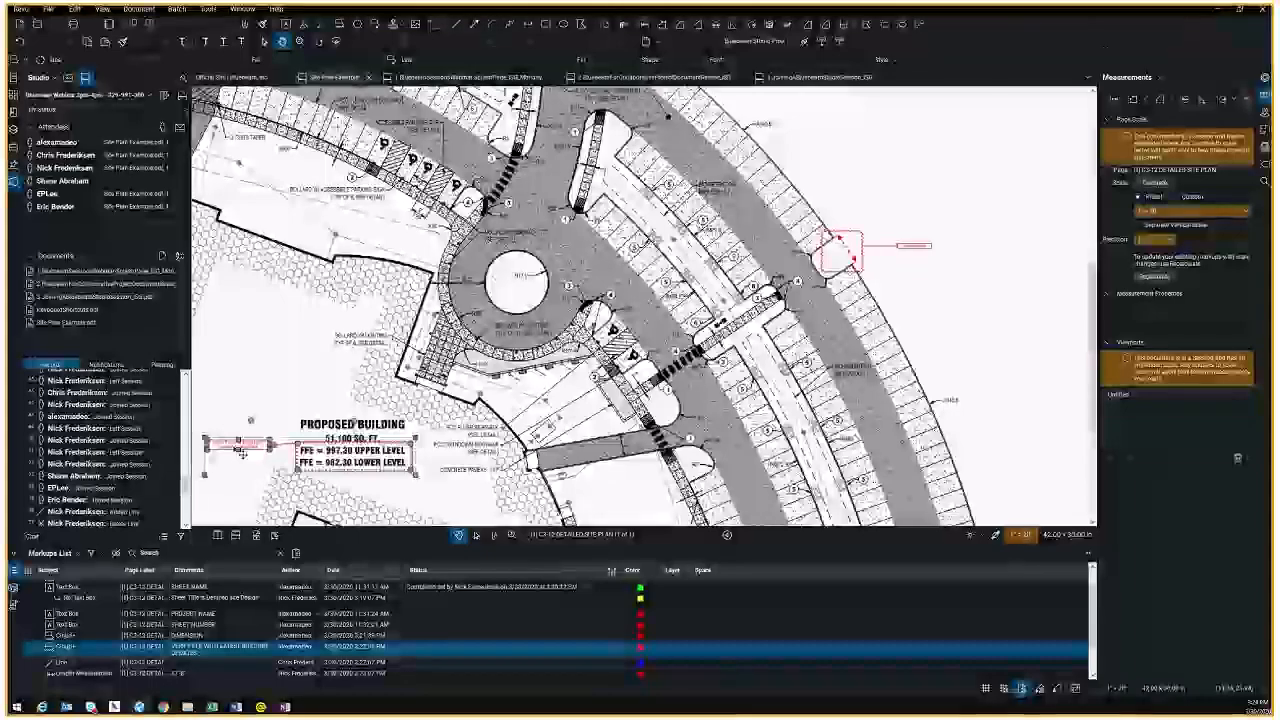
pyautogui.scroll(1, 240, 452)
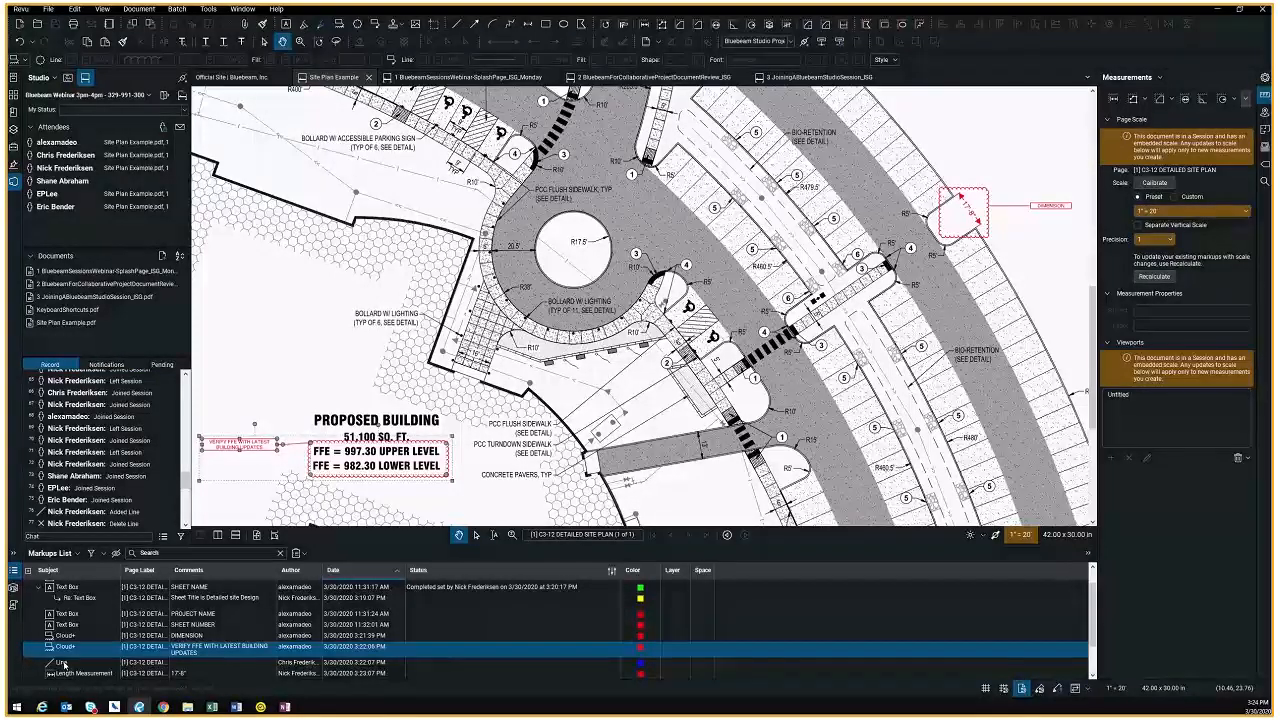
# Go to the blue line markup beside the generator and cooling tower and alert another session attendee about it
pyautogui.click(62, 663)
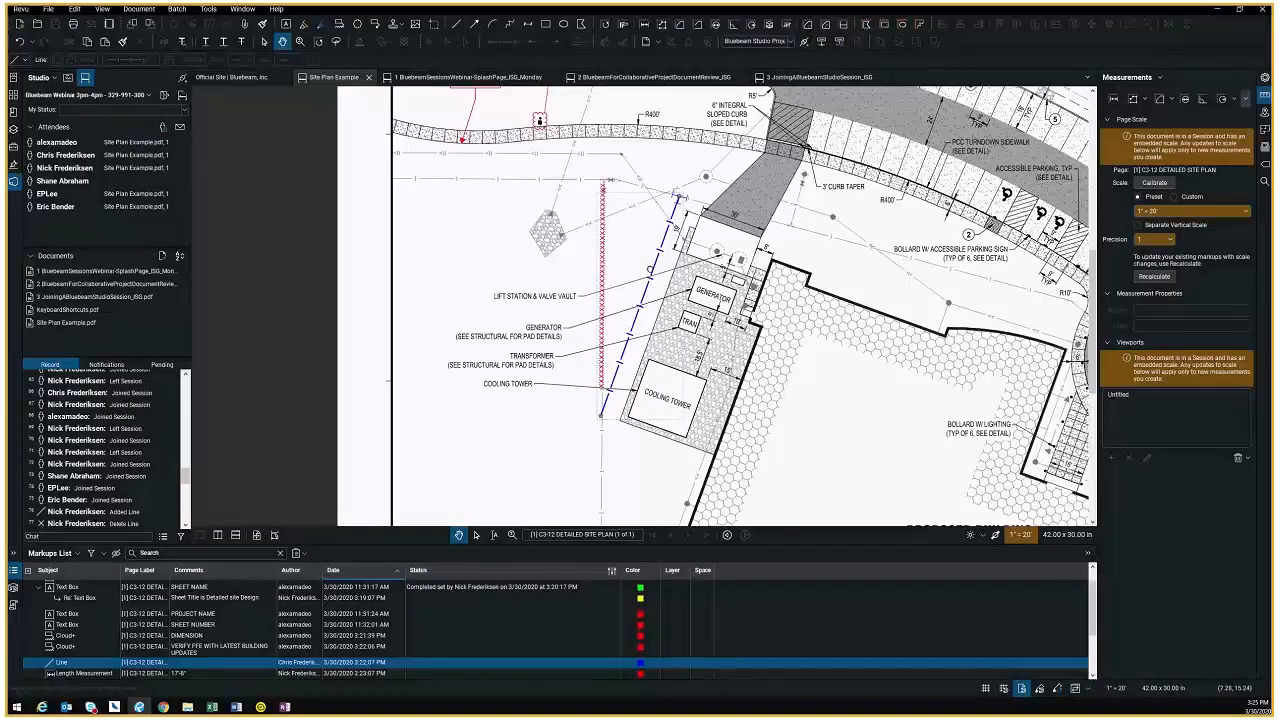
pyautogui.rightClick(655, 262)
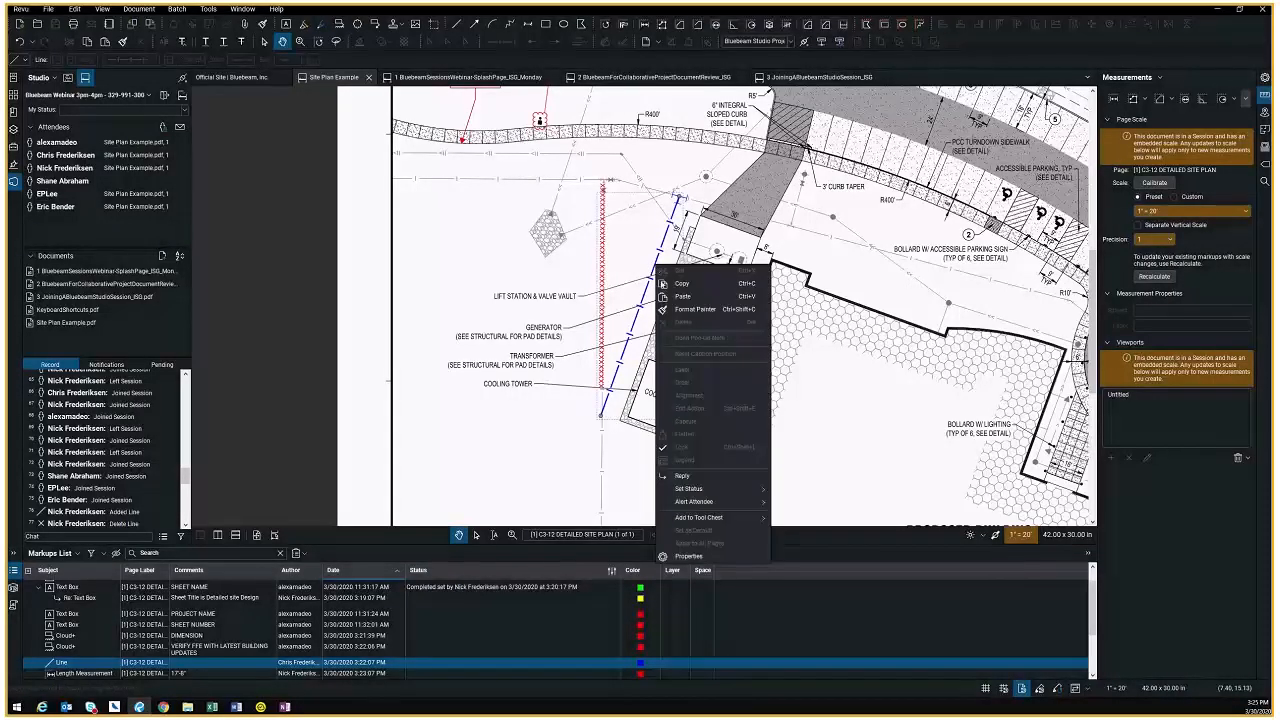
pyautogui.moveTo(745, 502)
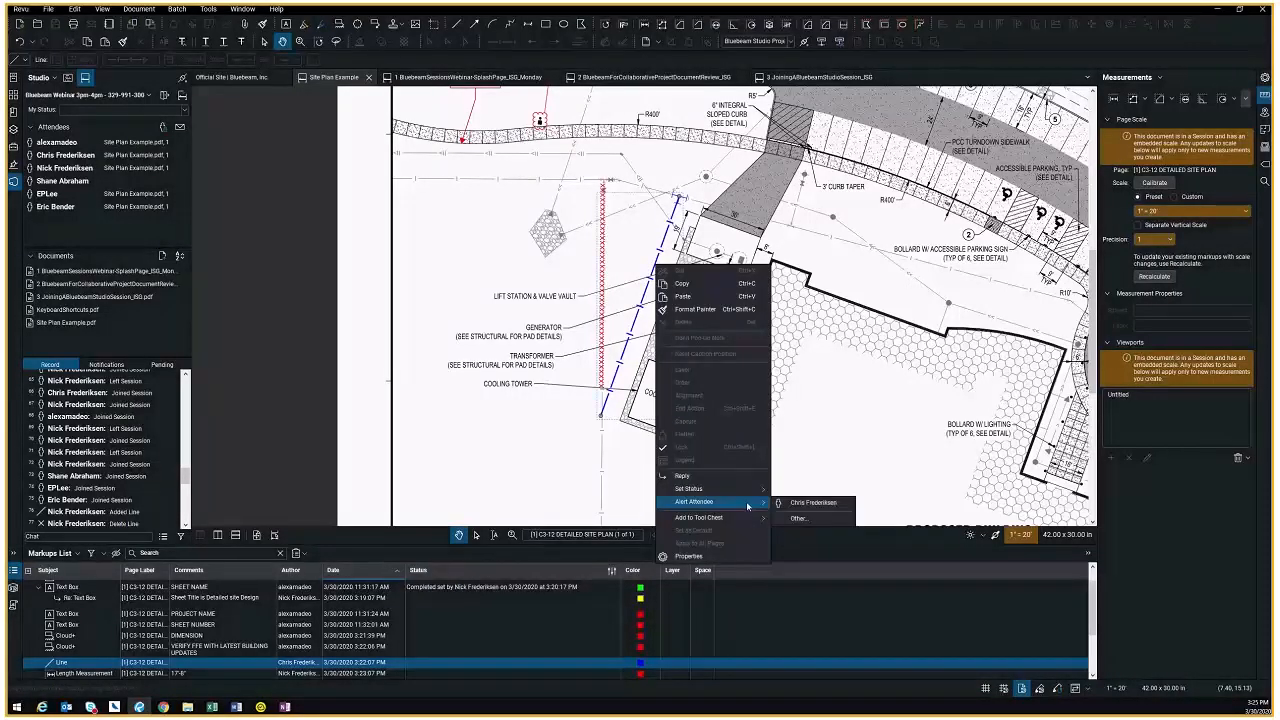
pyautogui.click(803, 518)
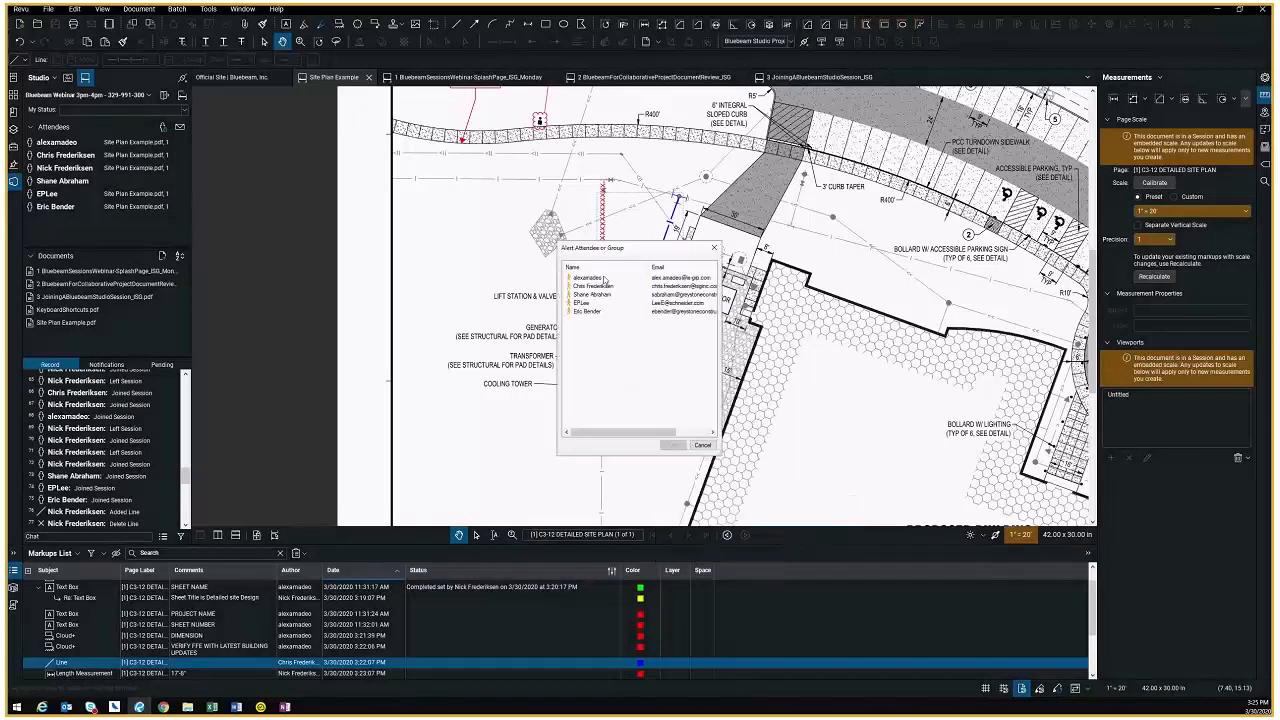
pyautogui.click(600, 295)
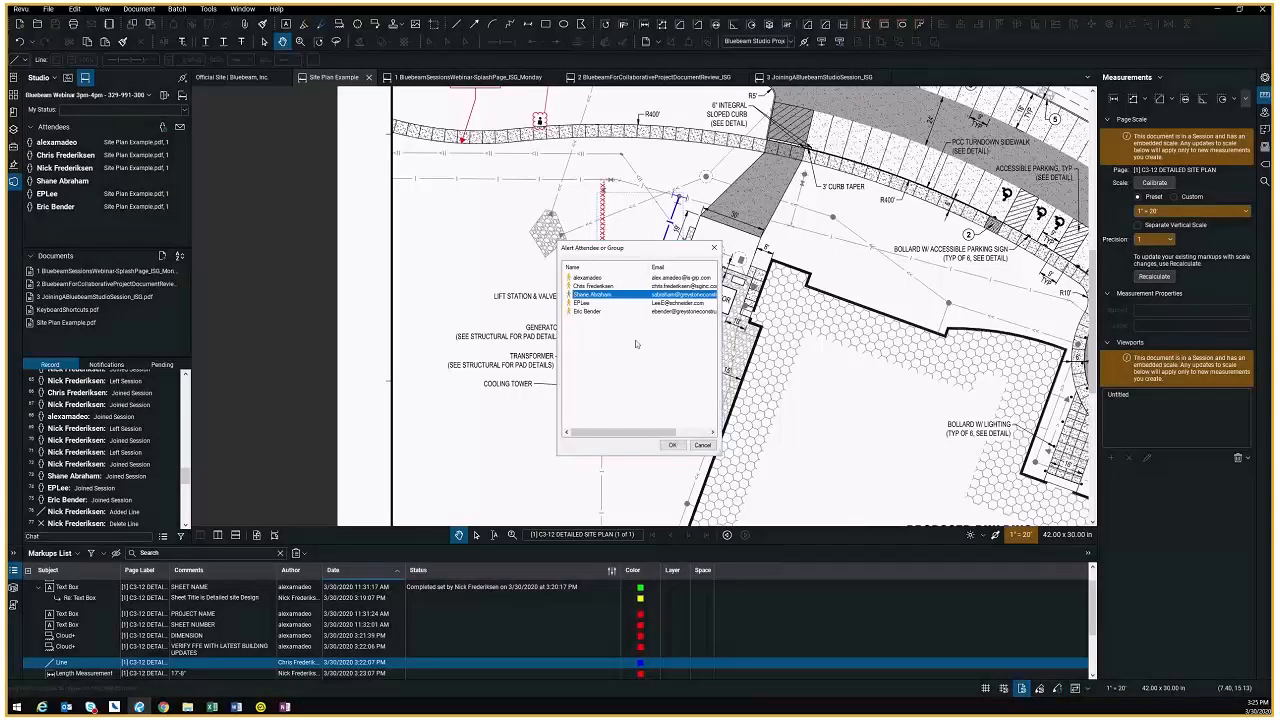
pyautogui.click(672, 446)
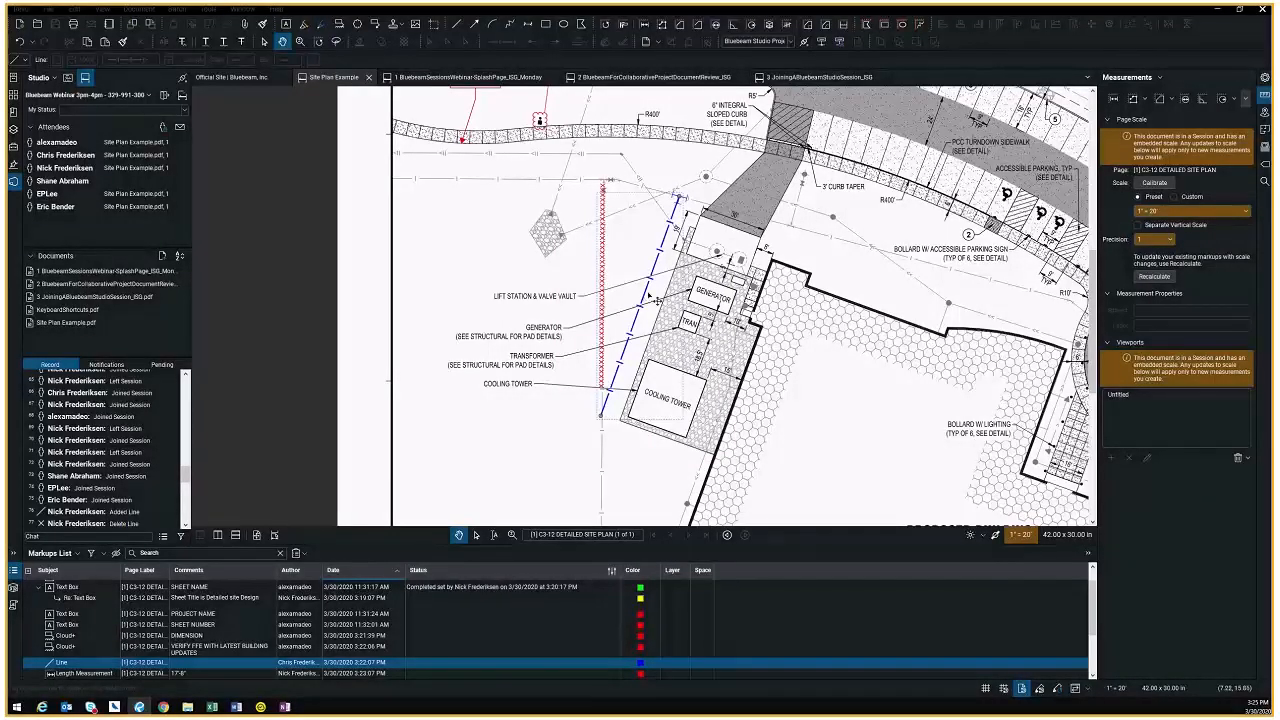
# Set the ISG Review status of the blue line beside the generator to Completed
pyautogui.rightClick(647, 289)
pyautogui.moveTo(700, 511)
pyautogui.moveTo(806, 524)
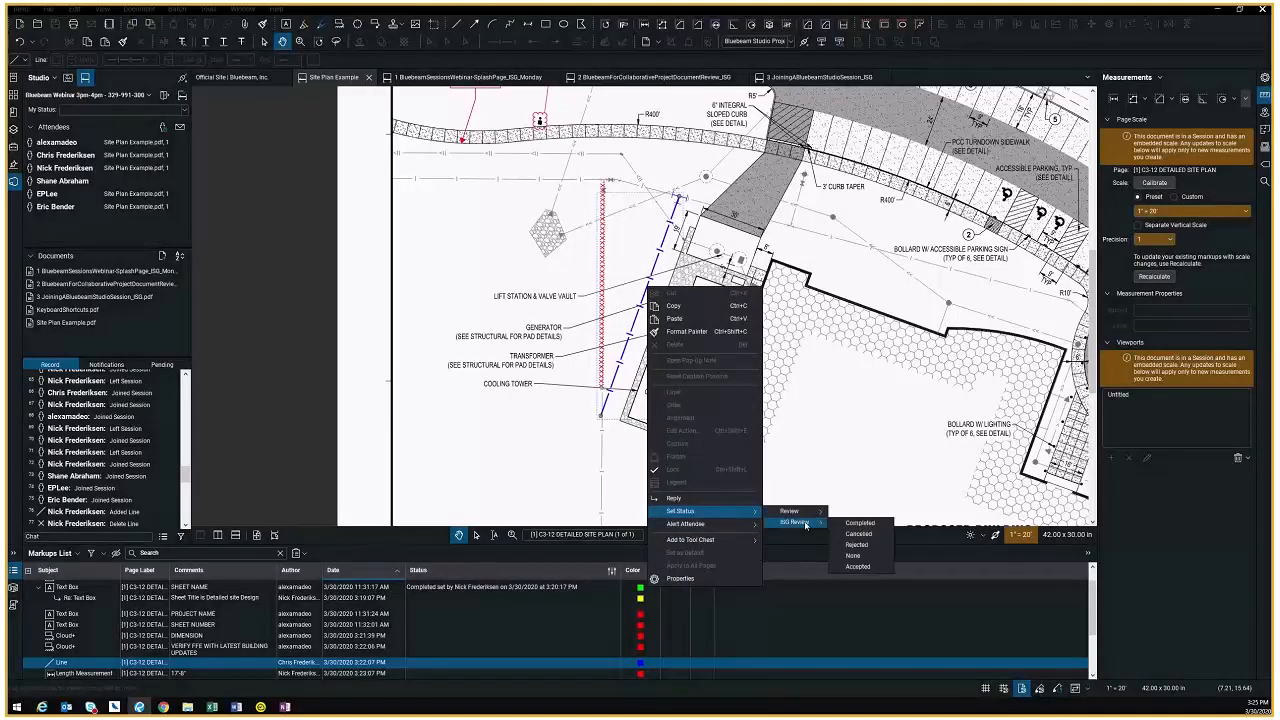
pyautogui.click(859, 523)
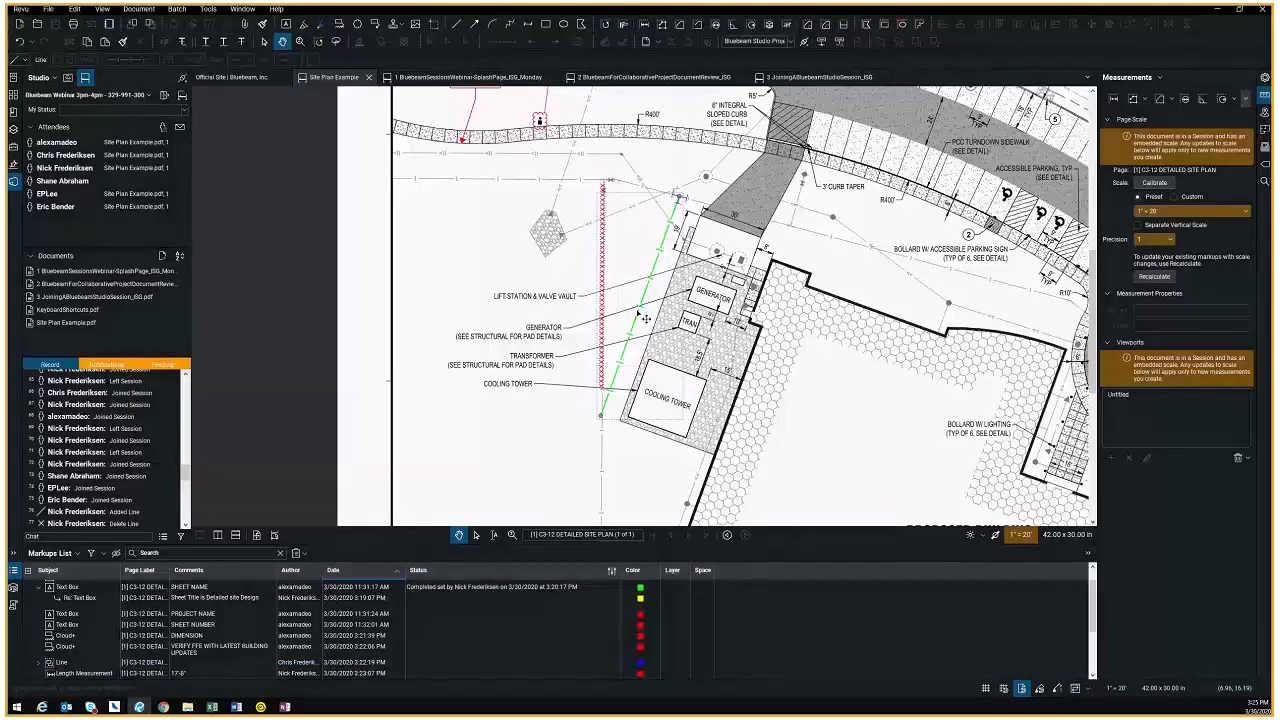
# Set the ISG Review status of the vertical red line west of the cooling tower to Completed
pyautogui.click(604, 241)
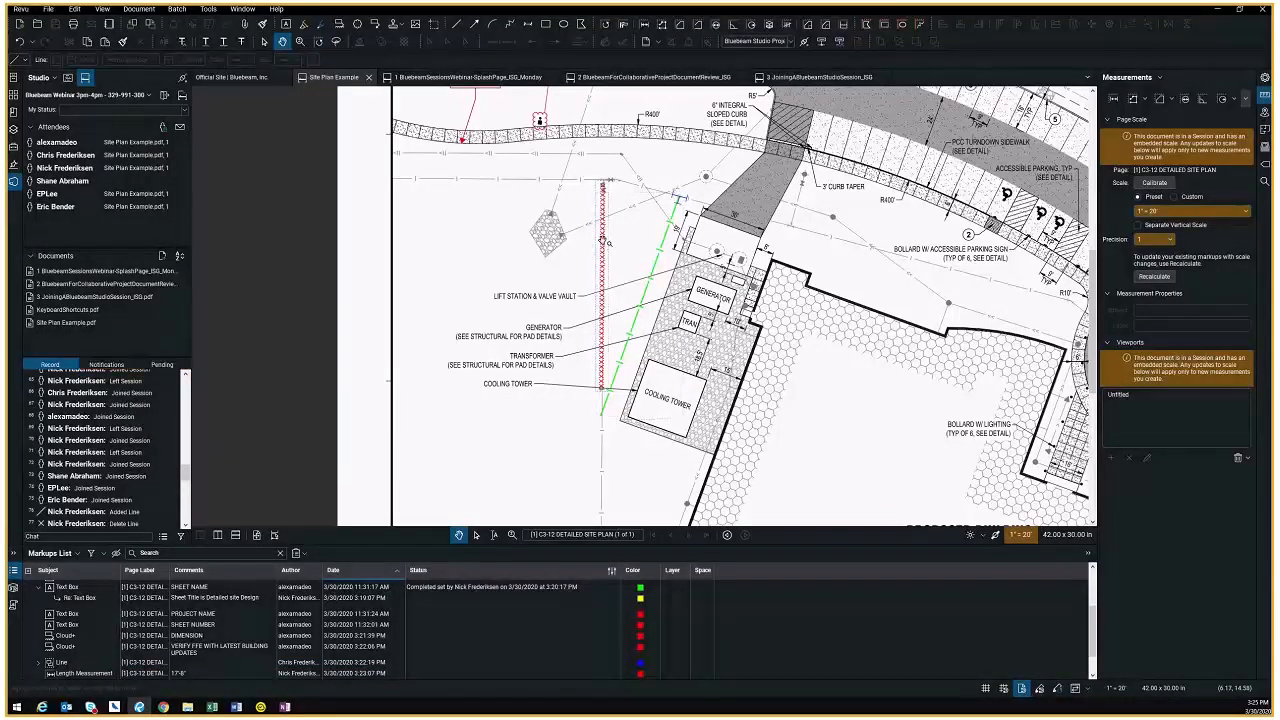
pyautogui.rightClick(604, 241)
pyautogui.moveTo(705, 481)
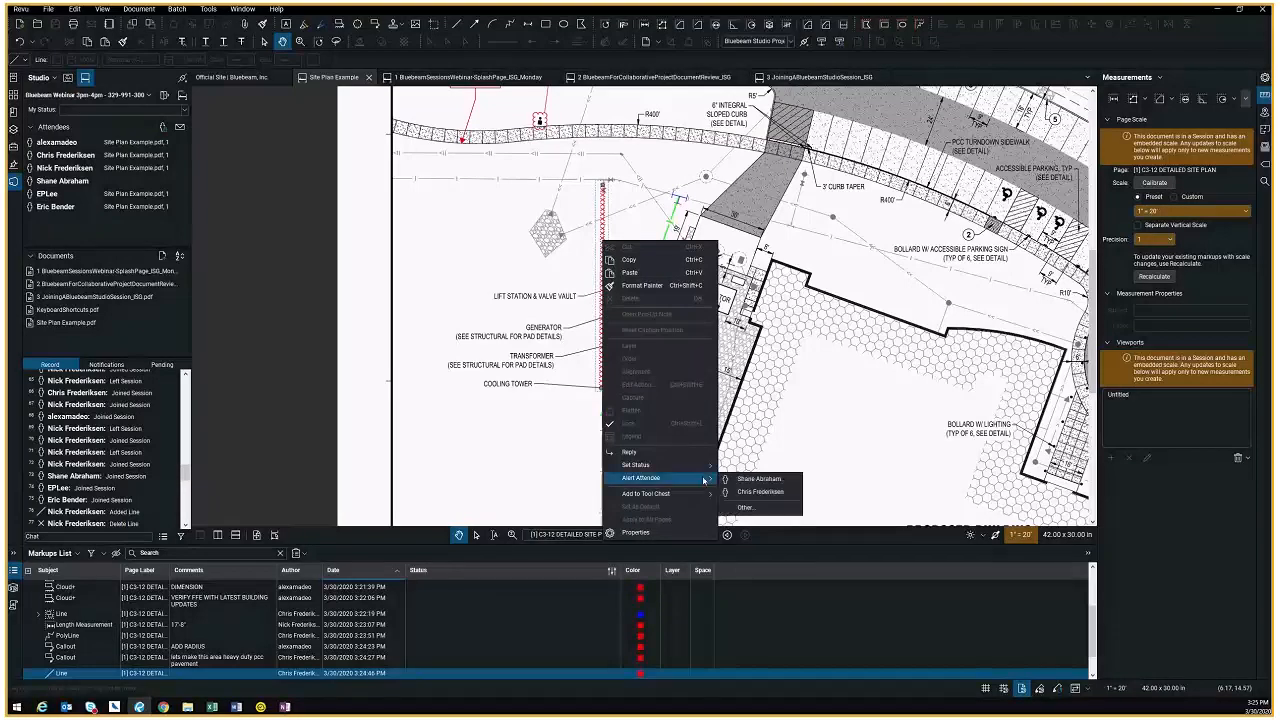
pyautogui.moveTo(665, 465)
pyautogui.moveTo(750, 476)
pyautogui.click(808, 481)
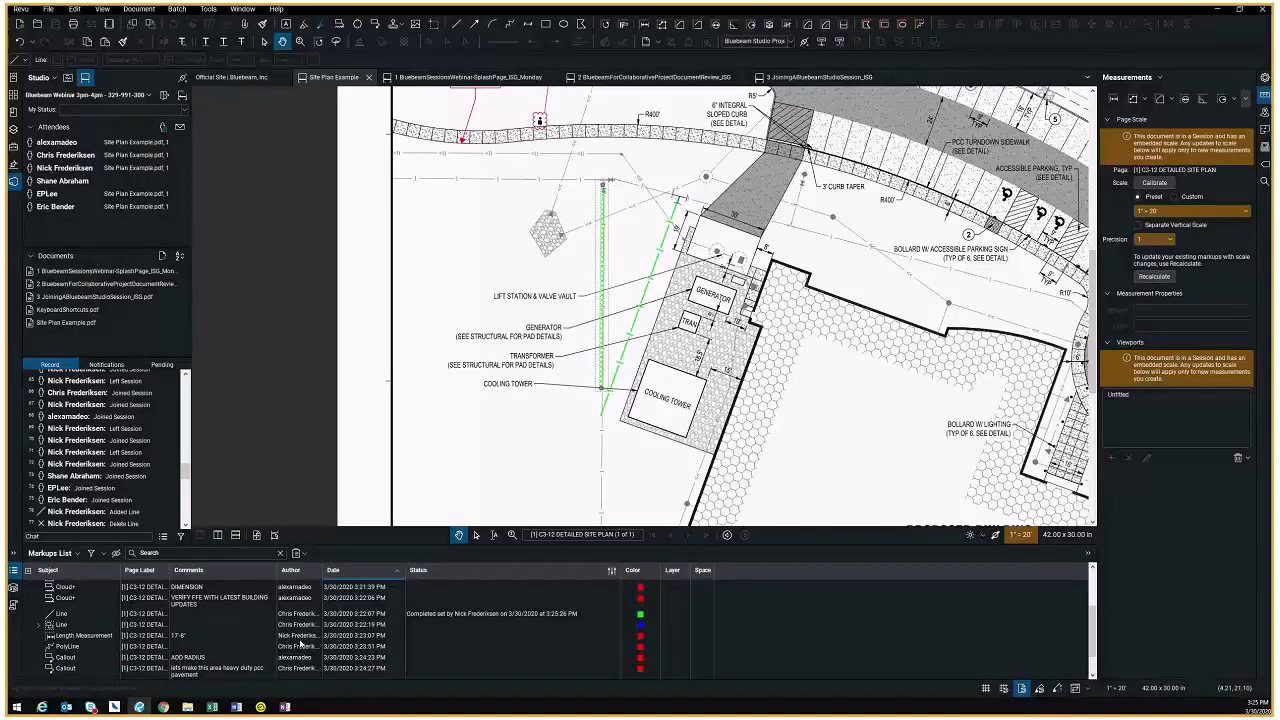
# Check the completed line's entry in the markups list and view the callouts around it on the site plan
pyautogui.click(449, 614)
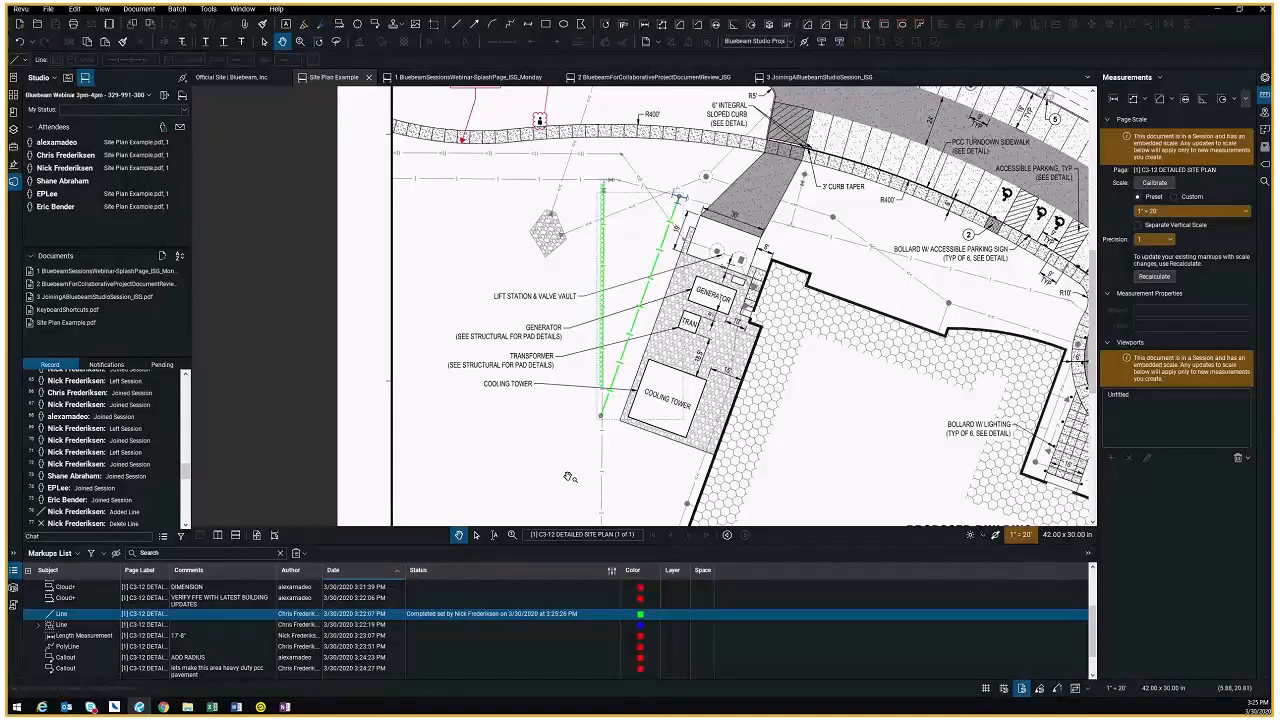
pyautogui.scroll(-1, 540, 420)
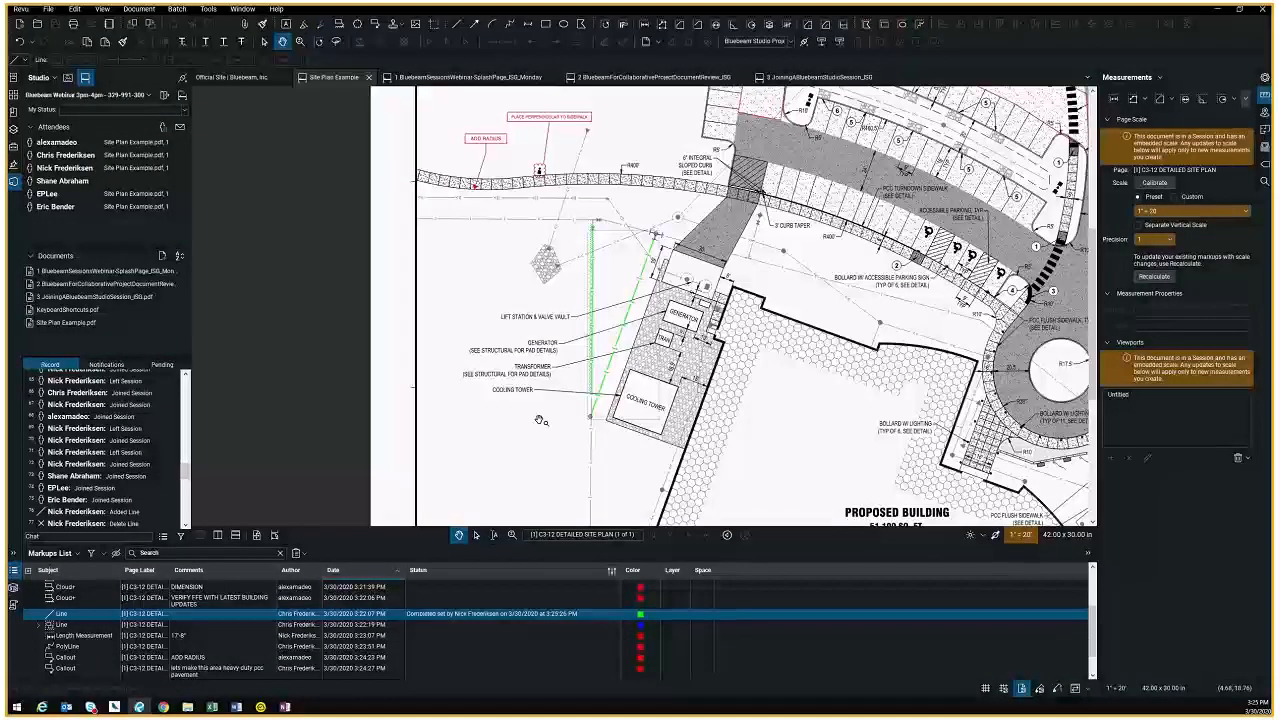
pyautogui.scroll(-1, 540, 420)
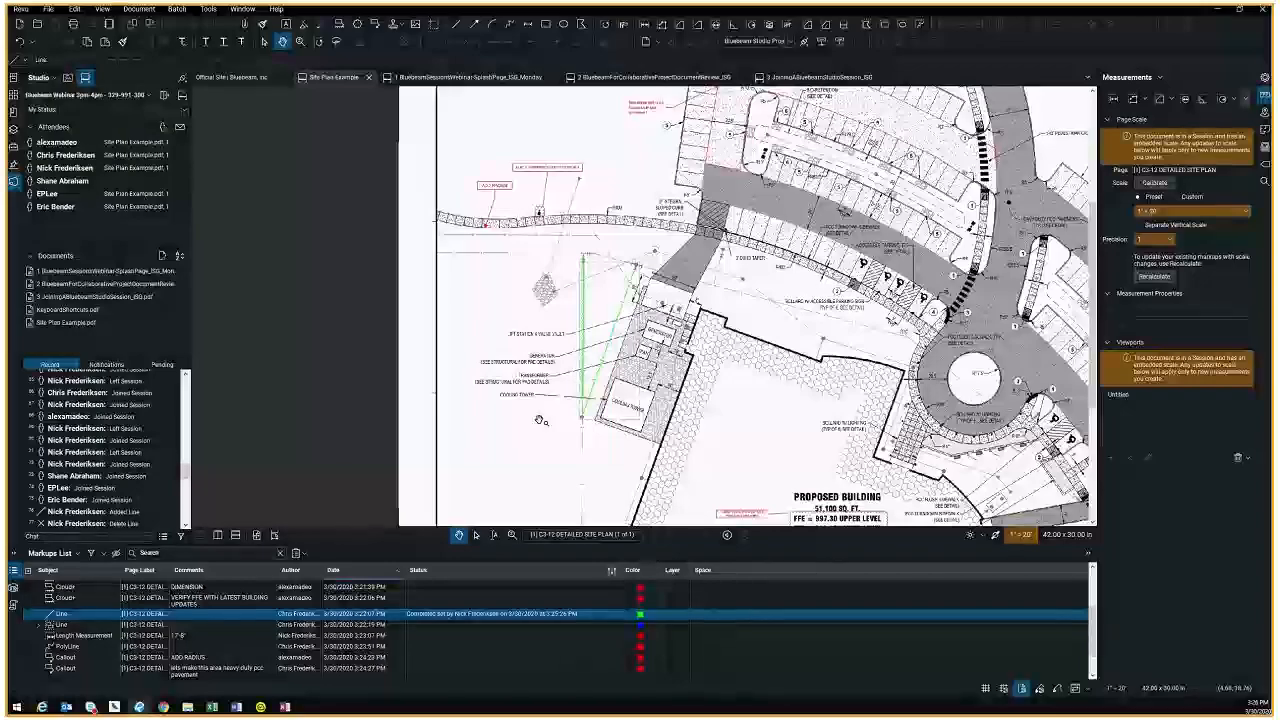
pyautogui.click(627, 163)
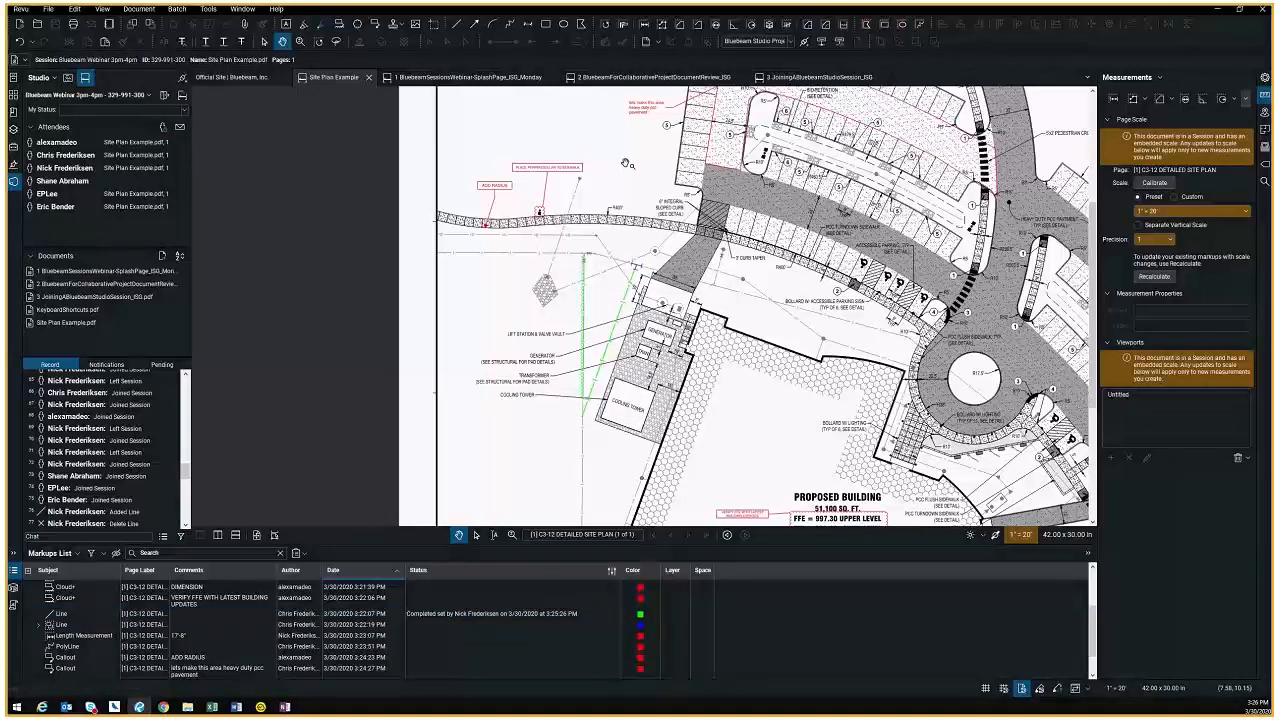
pyautogui.scroll(2, 655, 125)
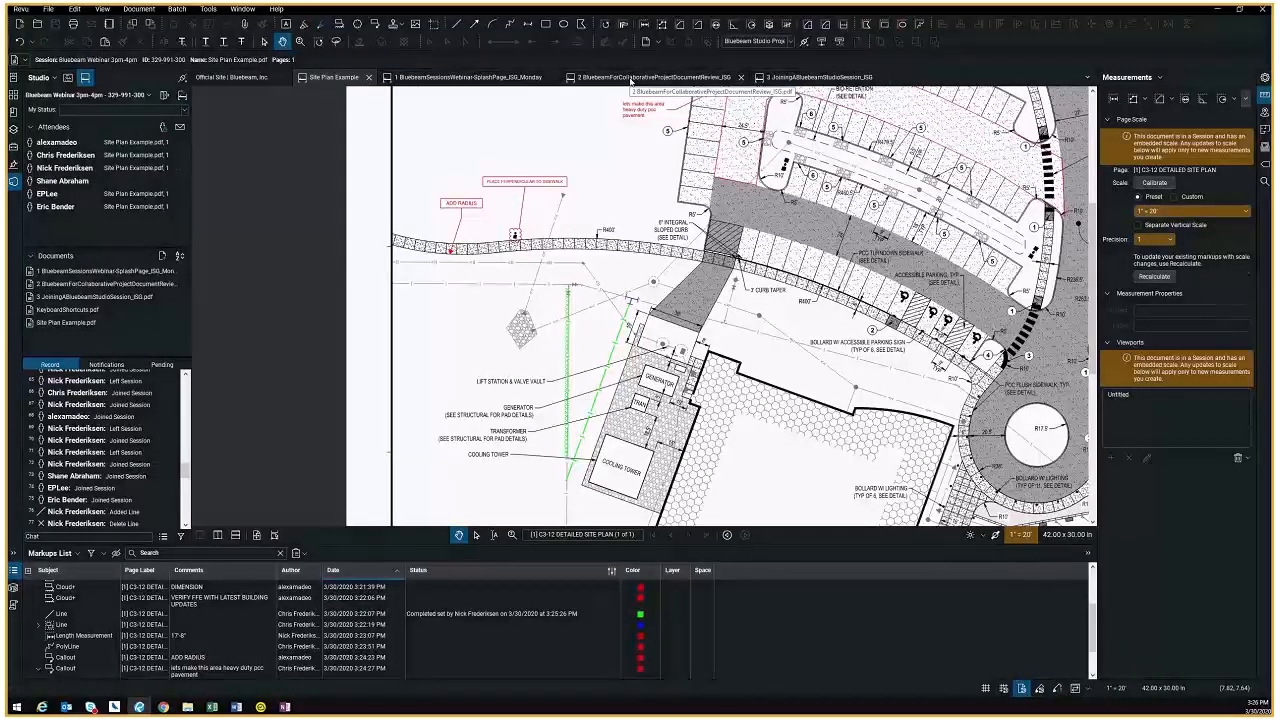
# Open the BluebeamForCollaborativeProjectDocumentReview_ISG document and view the Markup Alerts instructions on page 2
pyautogui.click(630, 79)
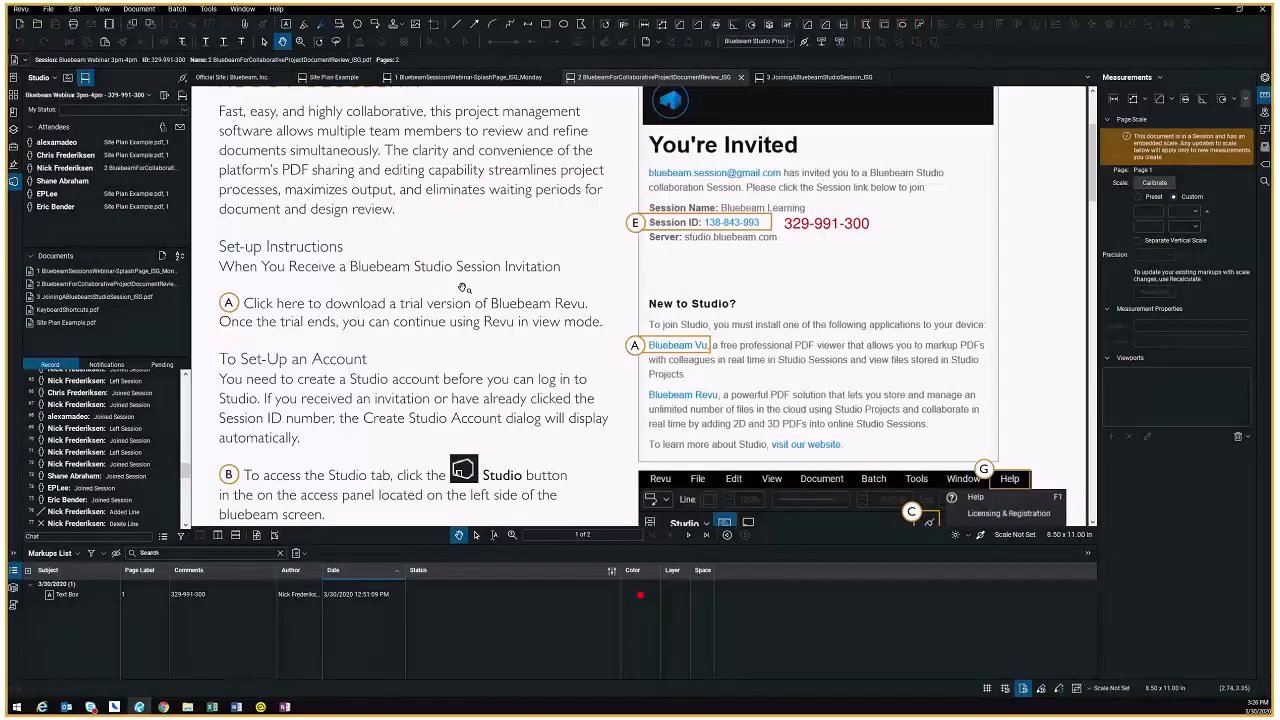
pyautogui.scroll(-2, 463, 288)
pyautogui.click(689, 536)
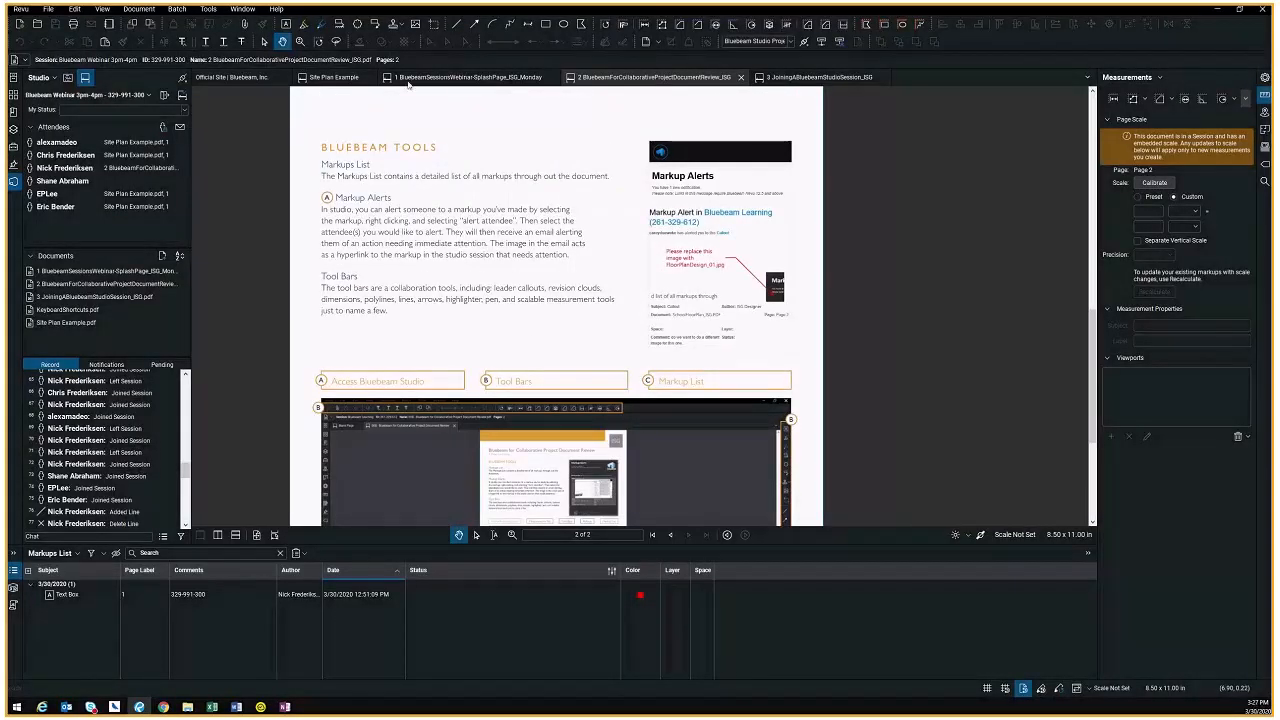
# Return to the Site Plan Example document and export its markups as a PDF summary
pyautogui.click(339, 78)
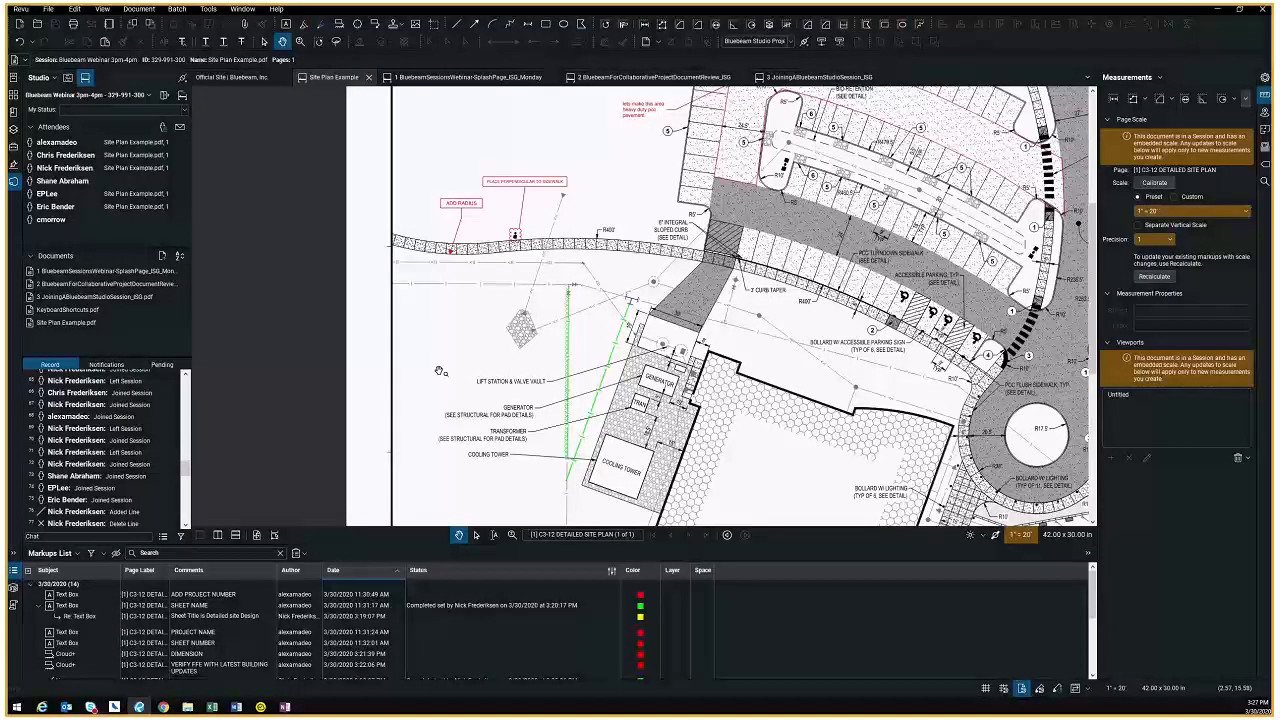
pyautogui.click(303, 552)
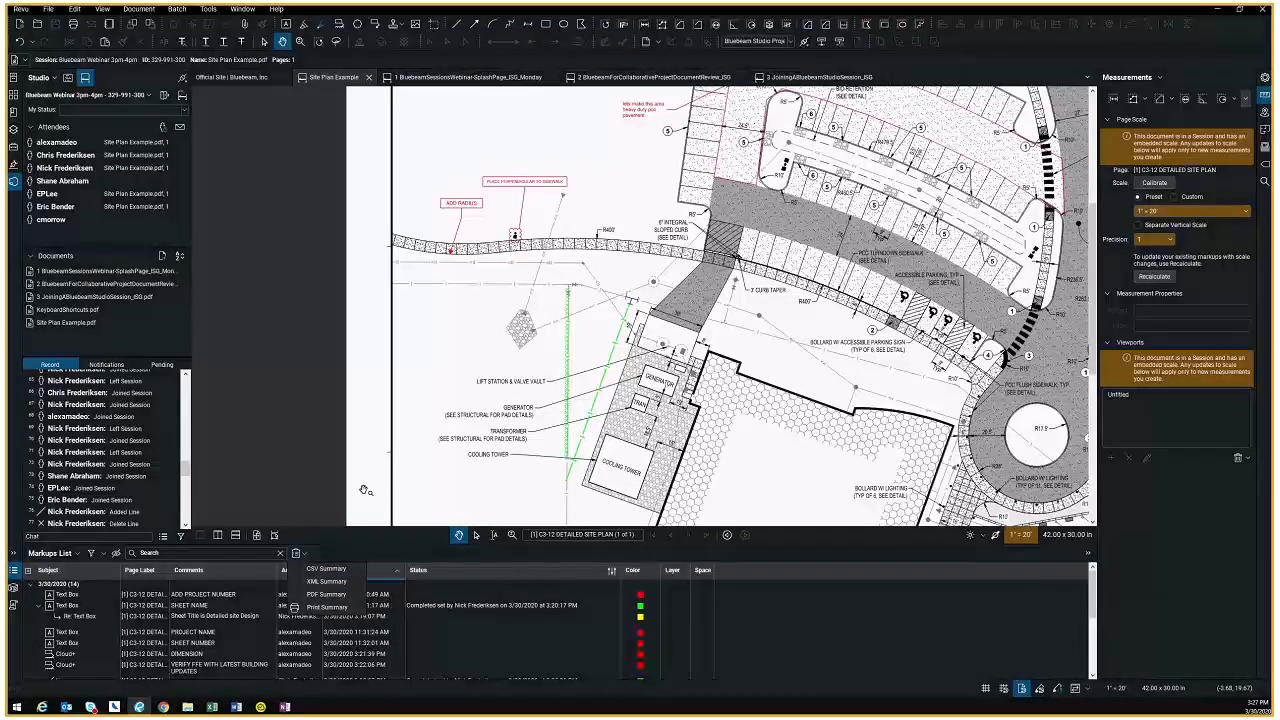
pyautogui.click(381, 427)
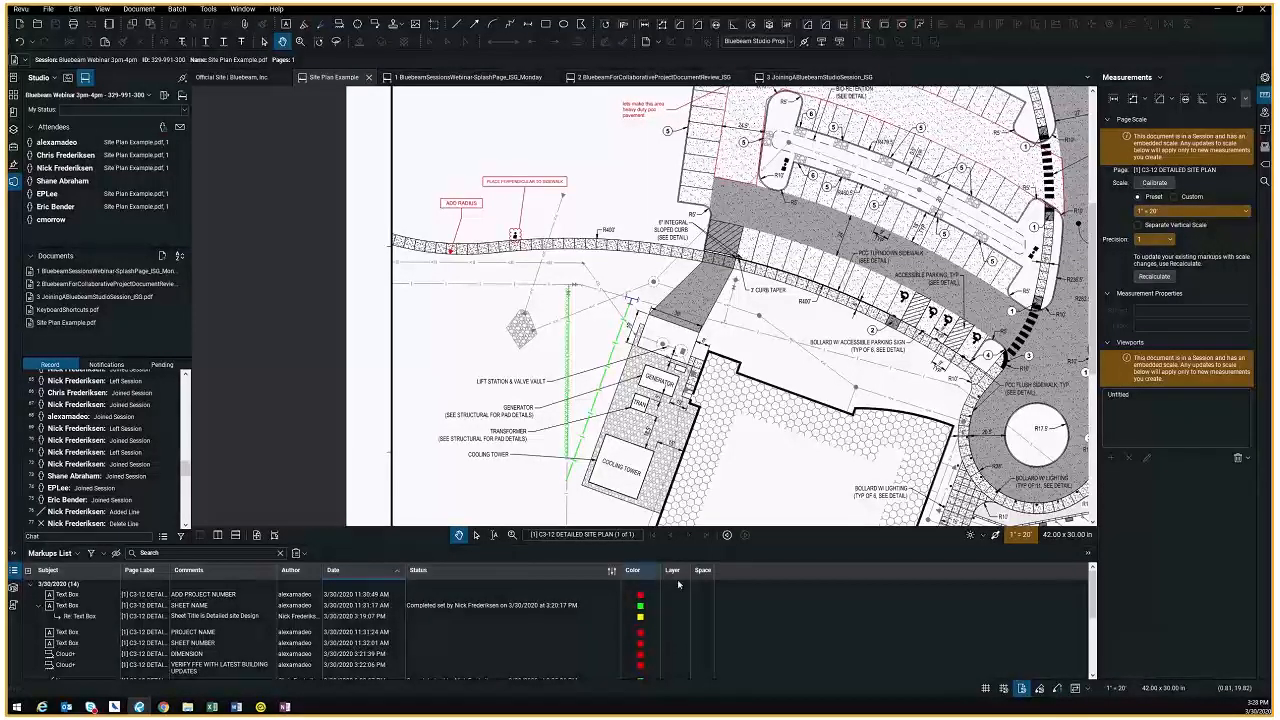
pyautogui.click(302, 556)
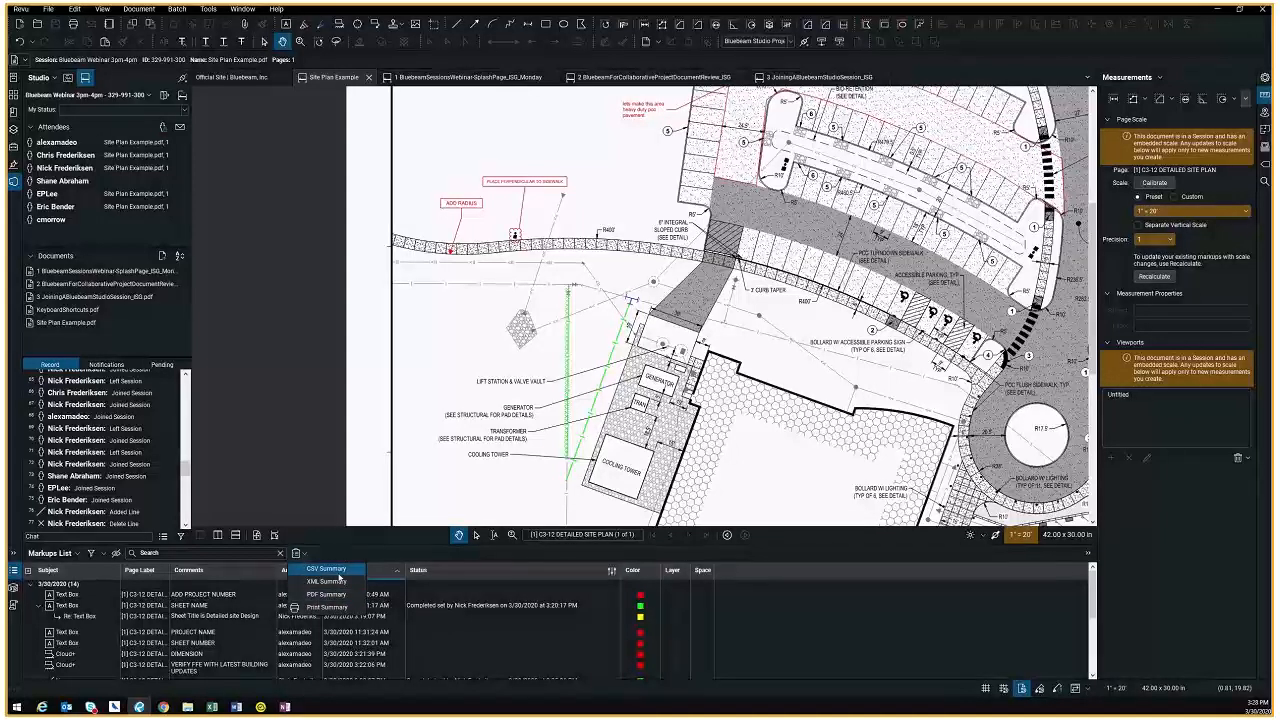
pyautogui.click(326, 594)
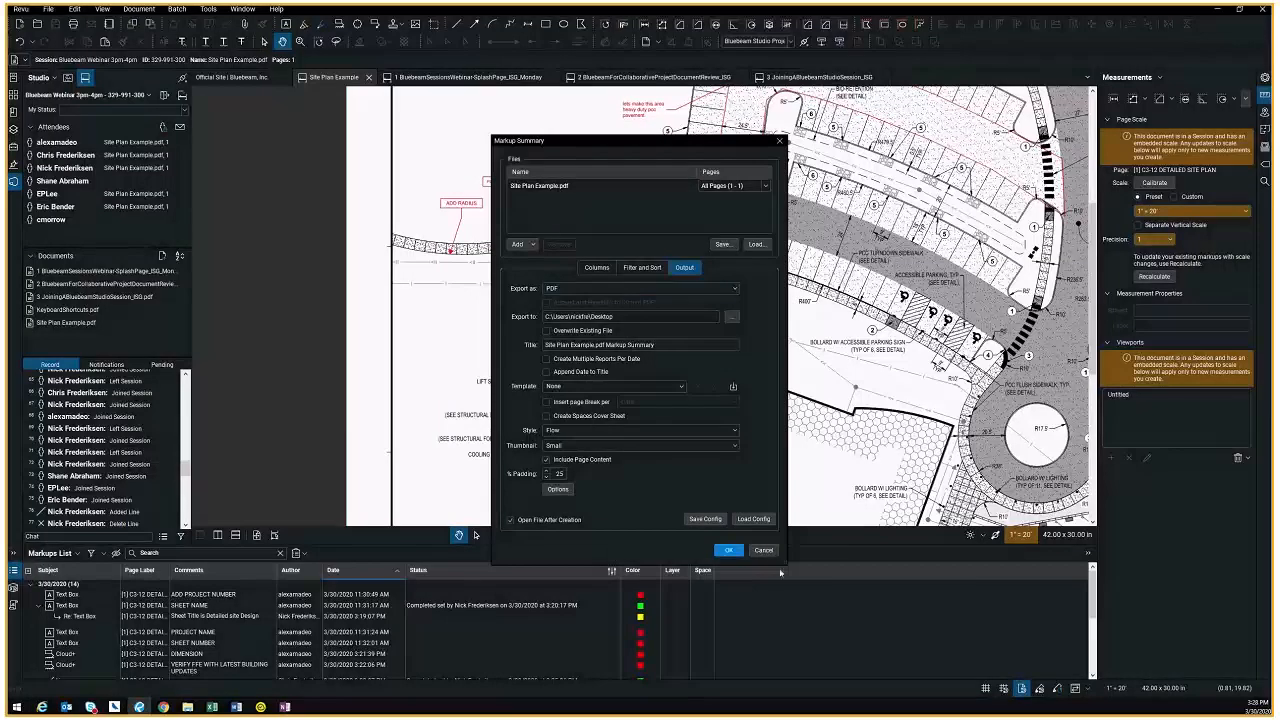
pyautogui.click(728, 551)
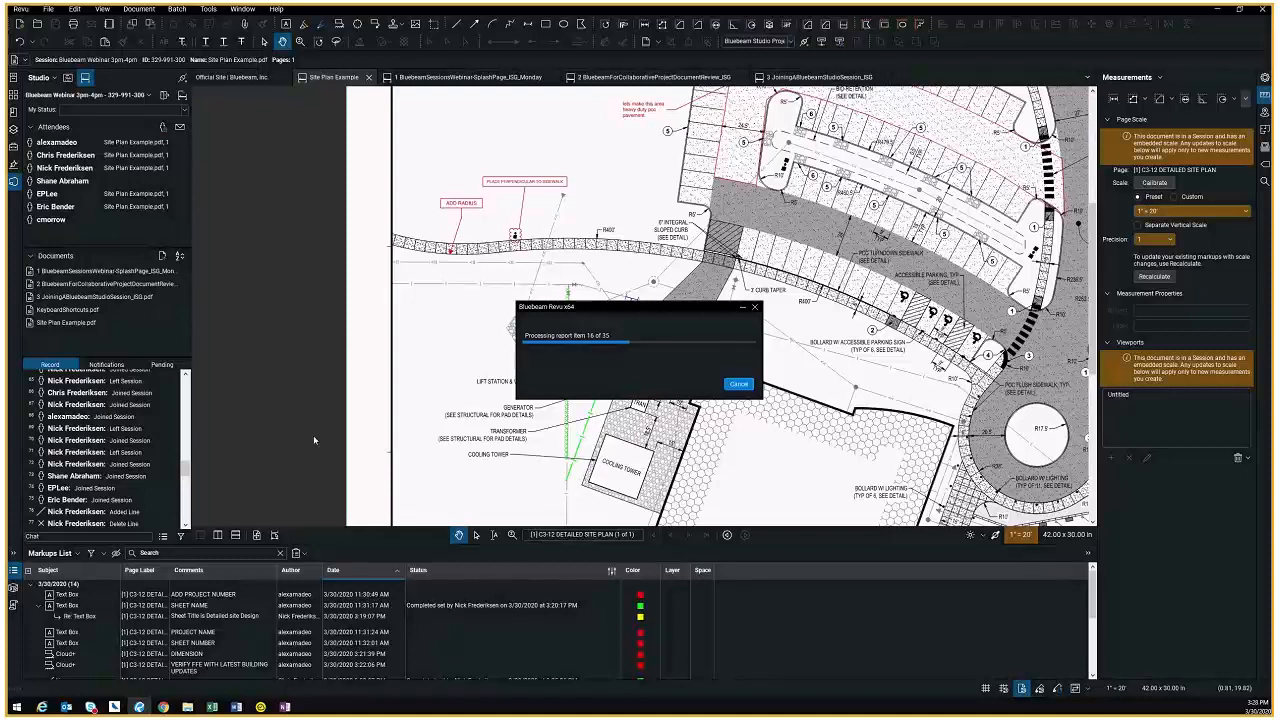
pyautogui.click(285, 707)
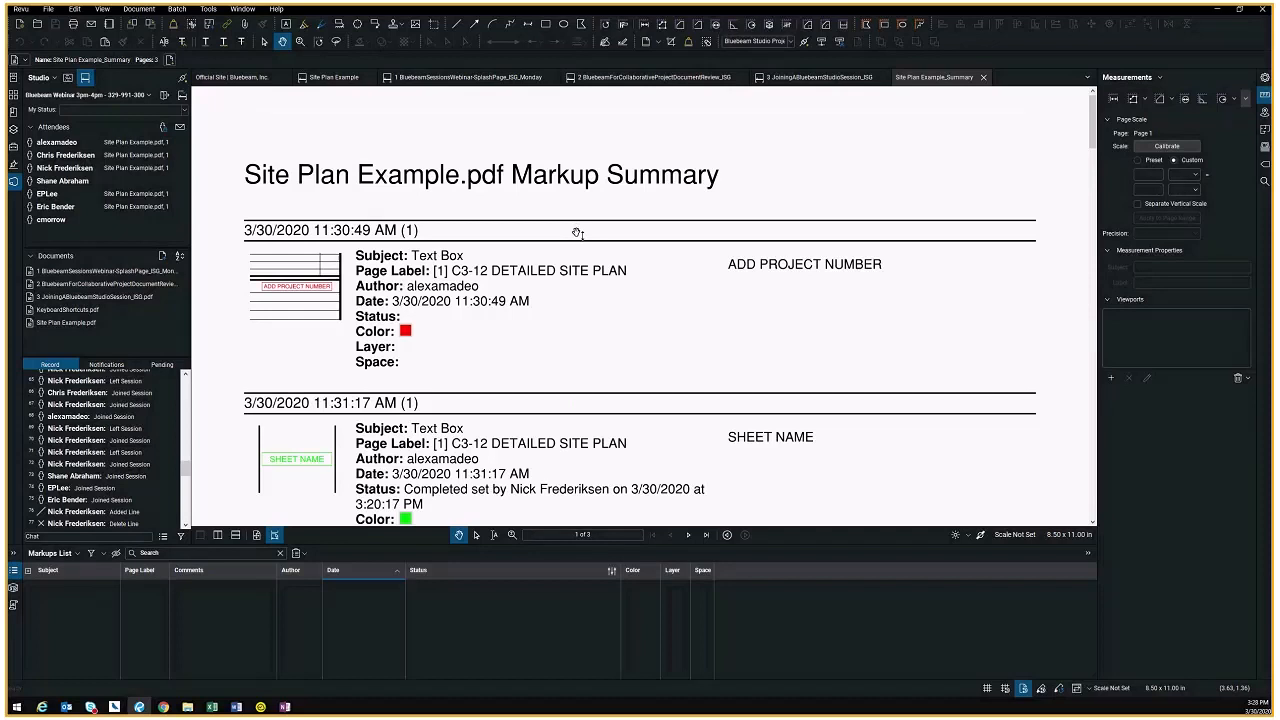
# Read through the exported Site Plan Example markup summary, including the markup statuses and replies
pyautogui.scroll(-3, 577, 233)
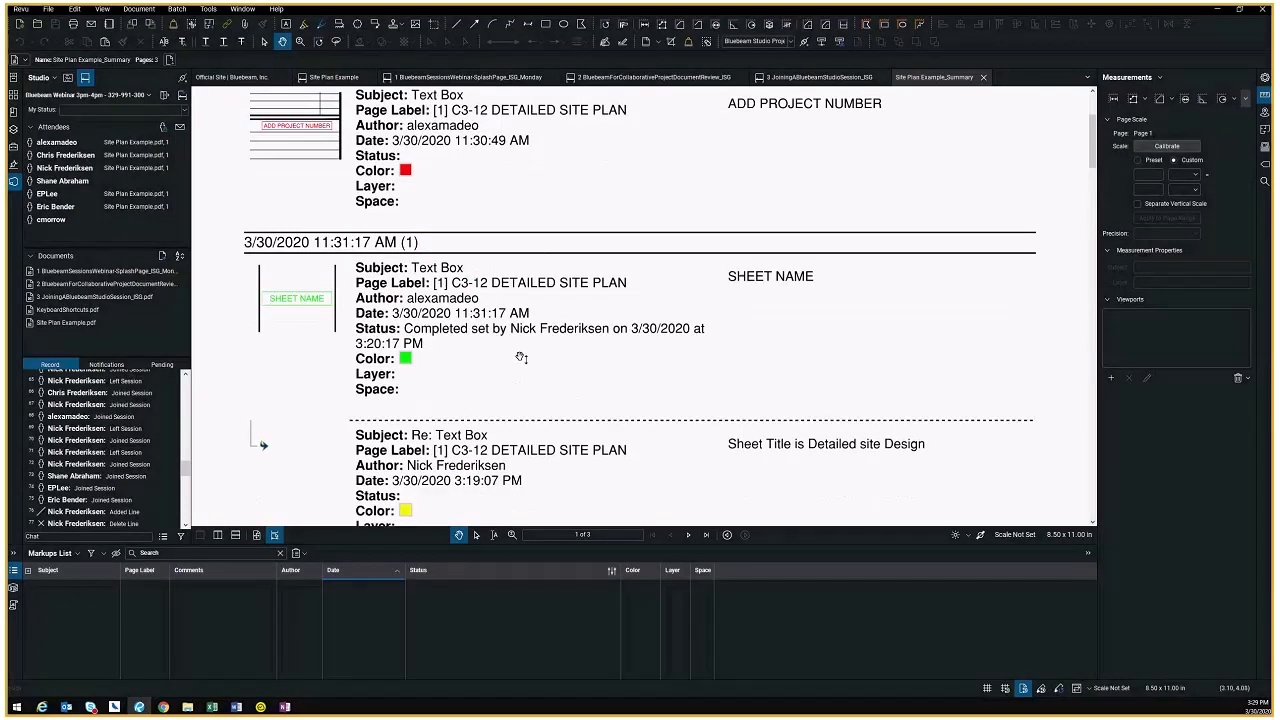
pyautogui.scroll(-2, 521, 357)
pyautogui.scroll(-10, 521, 357)
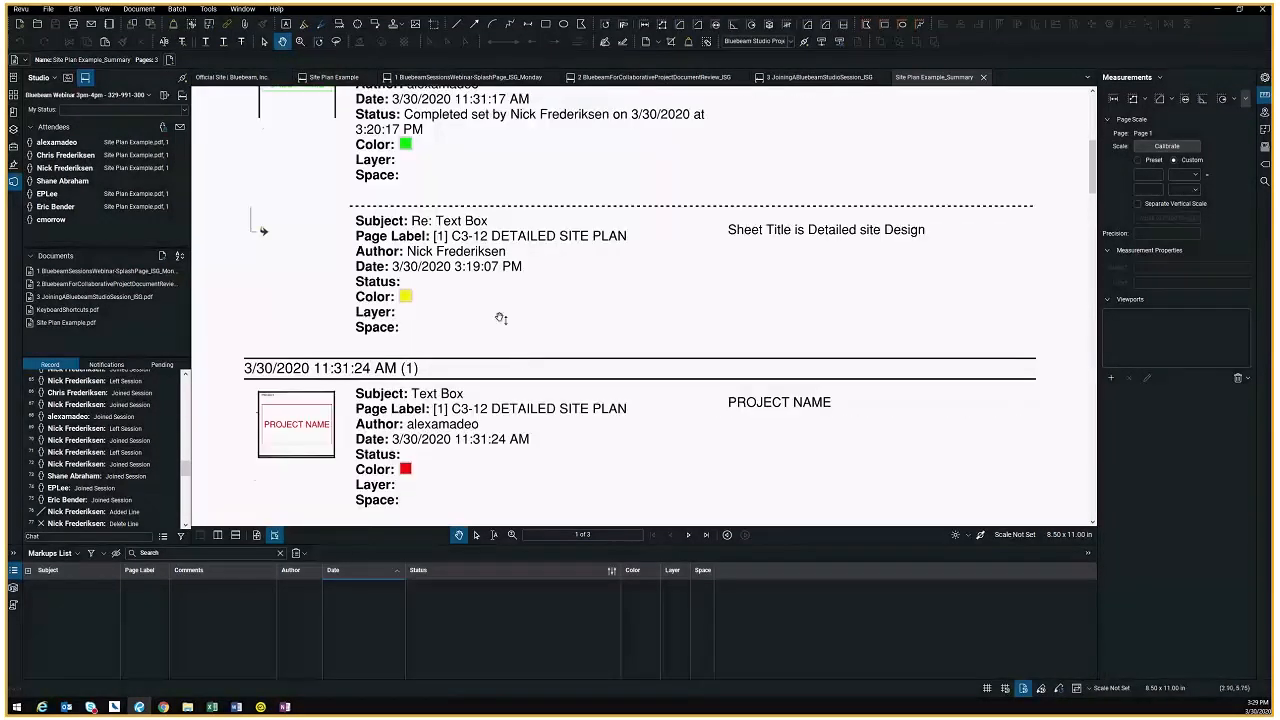
# Review the remaining entries of the exported summary down to the heavy duty pavement callout and its reply on page 3
pyautogui.scroll(-10, 513, 372)
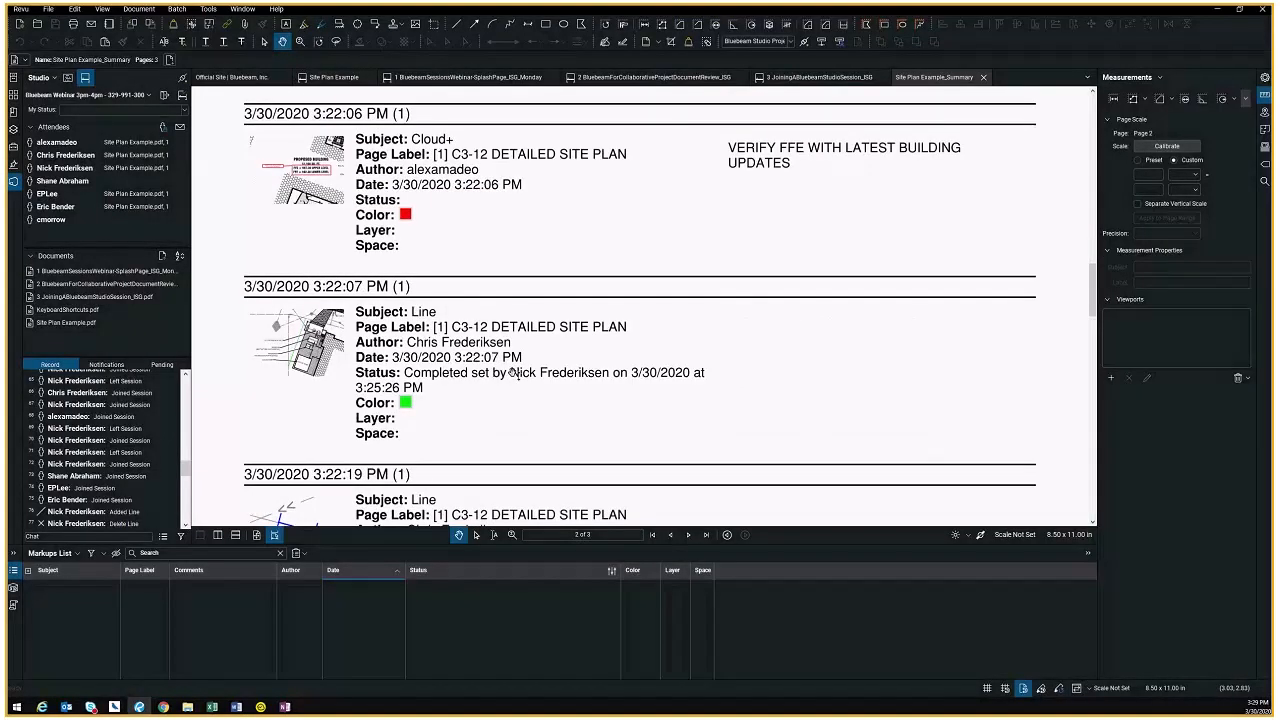
pyautogui.scroll(-3, 513, 372)
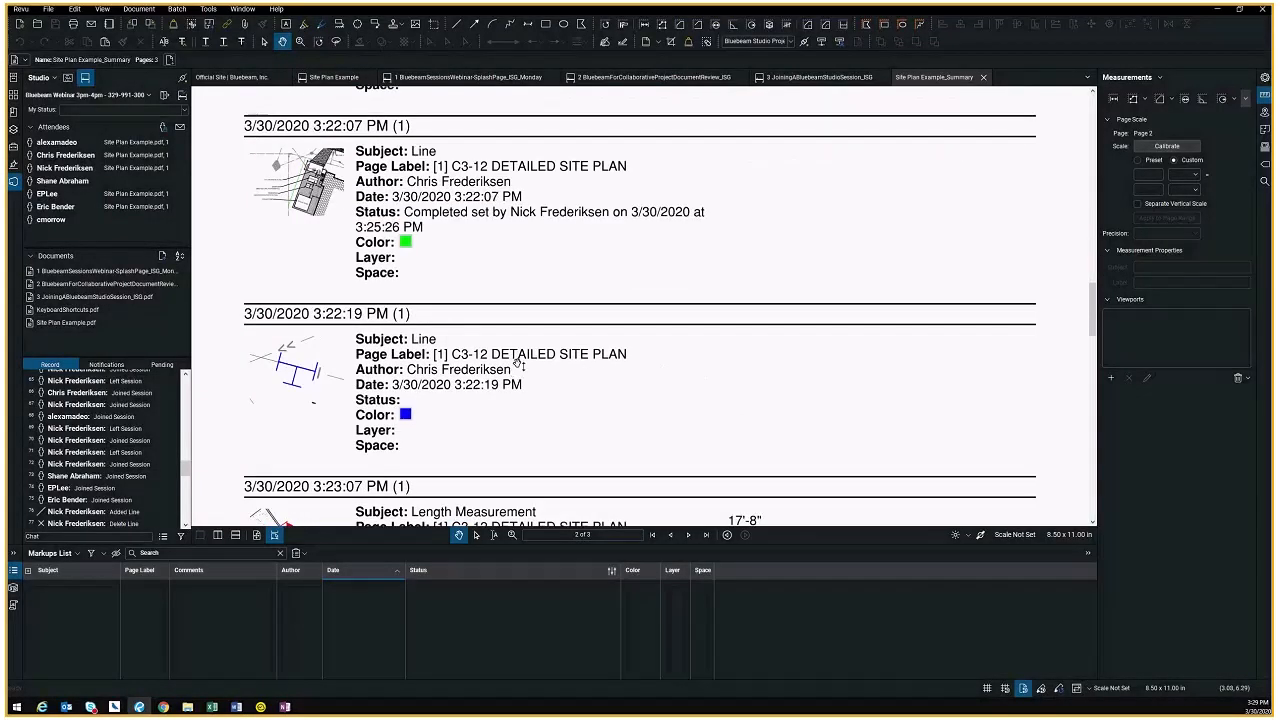
pyautogui.scroll(-6, 514, 368)
pyautogui.scroll(-4, 480, 310)
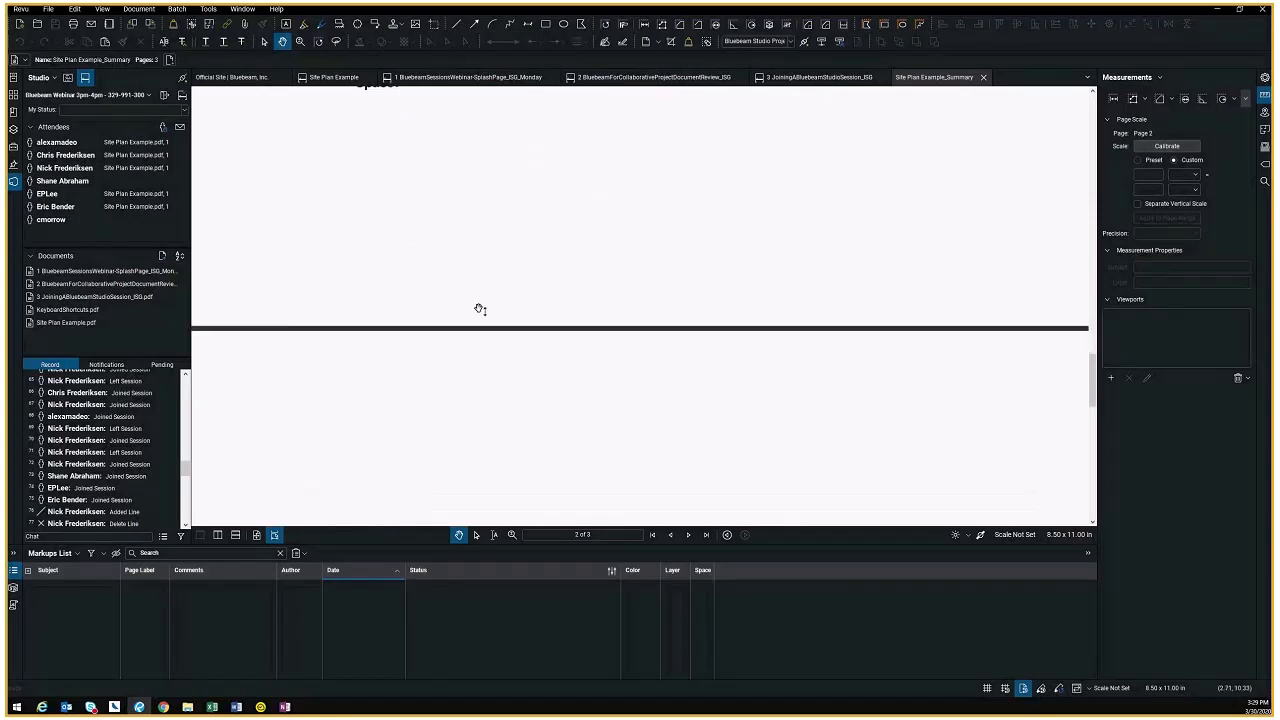
pyautogui.scroll(-12, 480, 310)
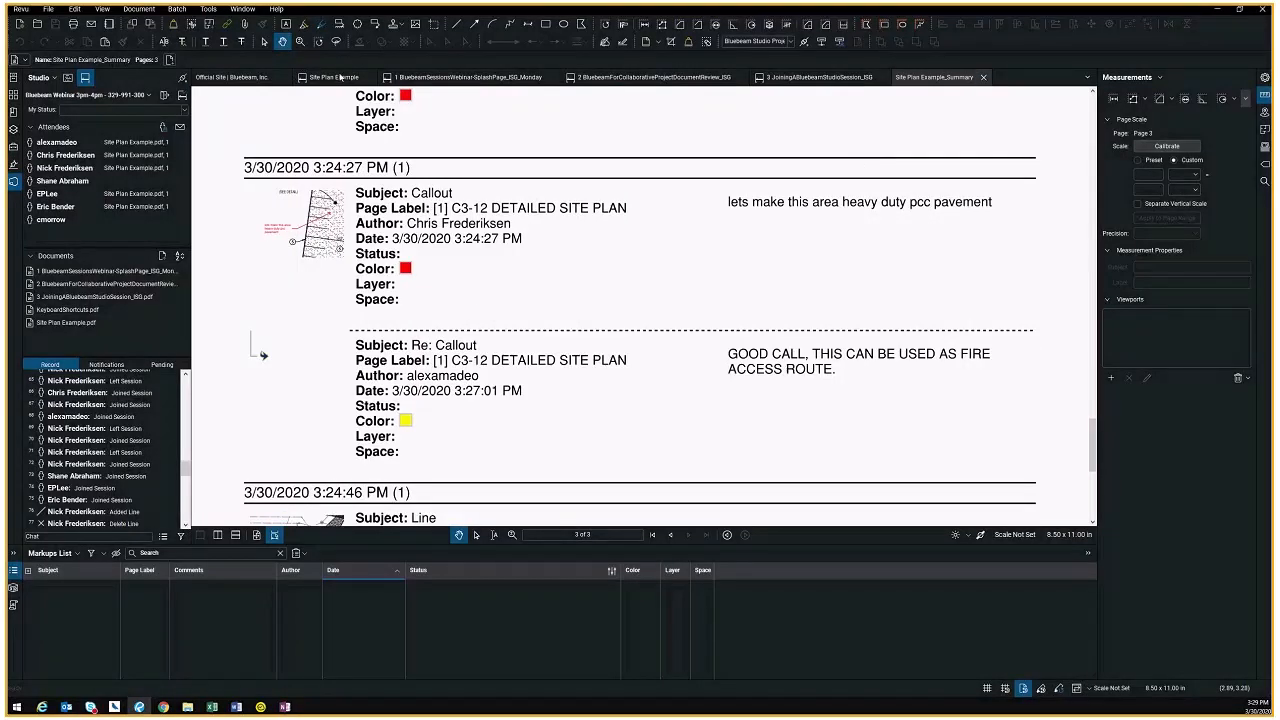
# Return to the Site Plan Example, show the Tool Chest and add an ISG Plan Review callout reading "Label Radius" on the outer parking curb
pyautogui.click(330, 78)
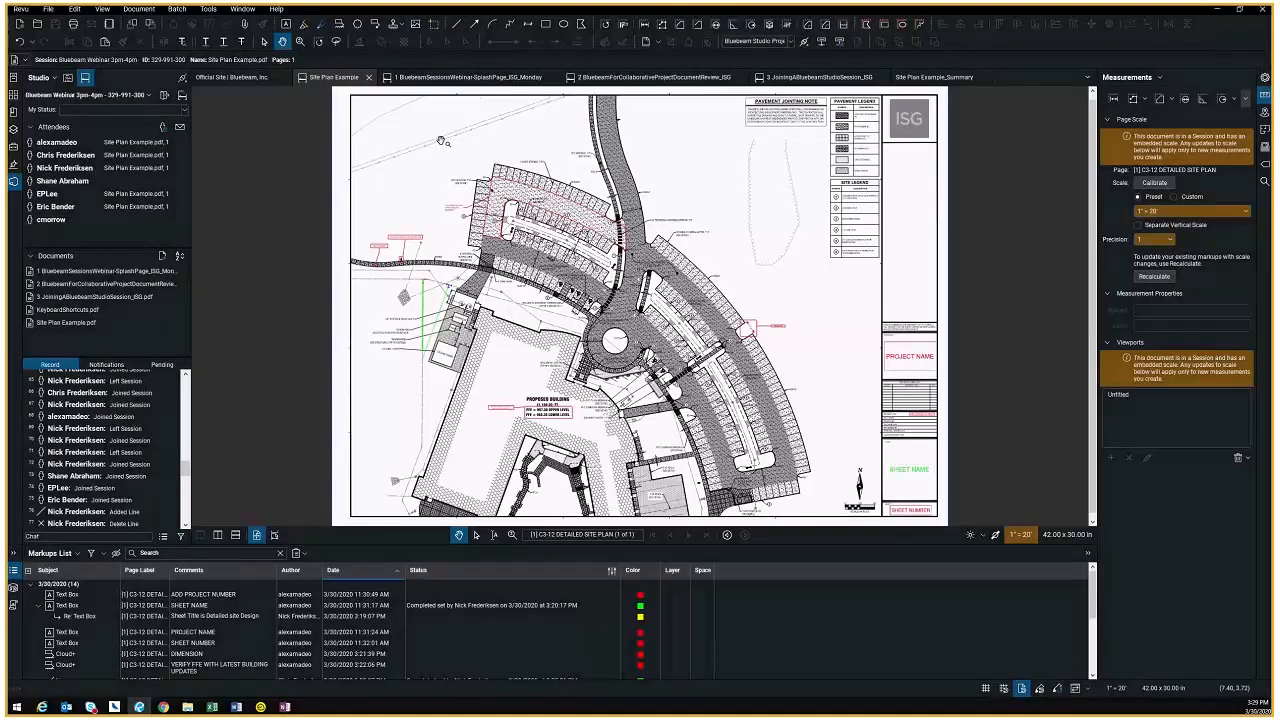
pyautogui.click(13, 147)
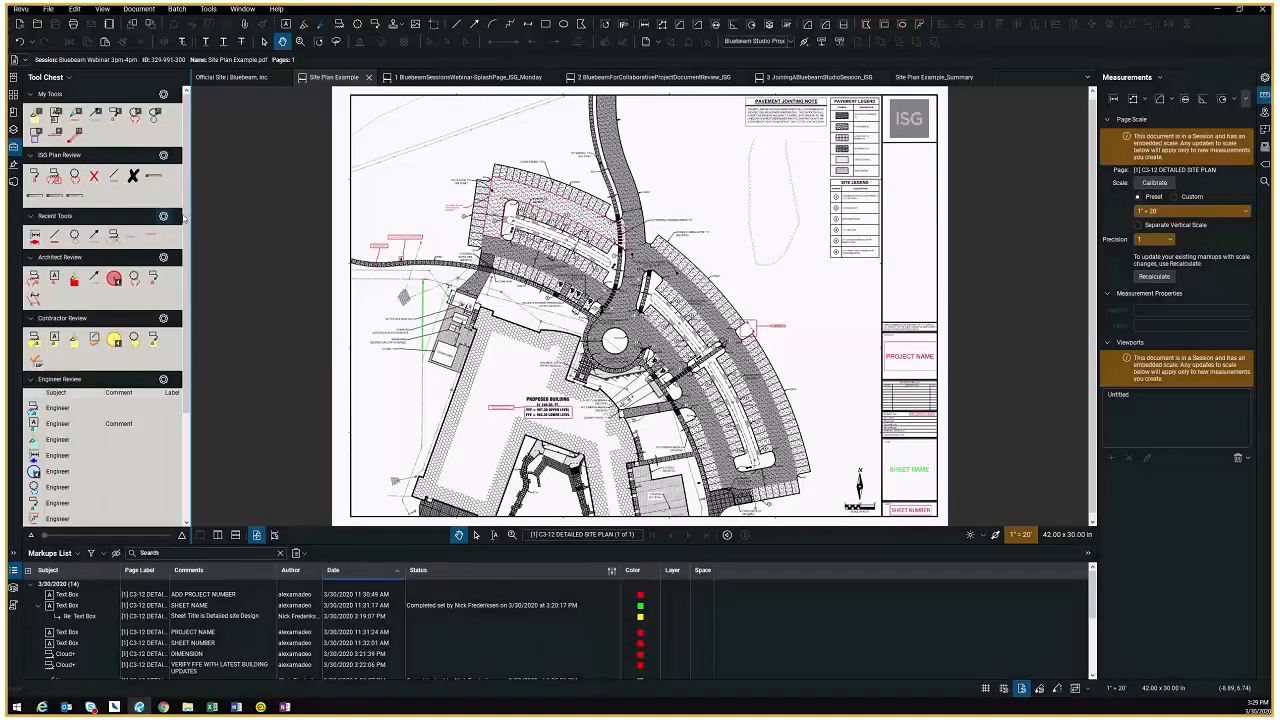
pyautogui.click(35, 177)
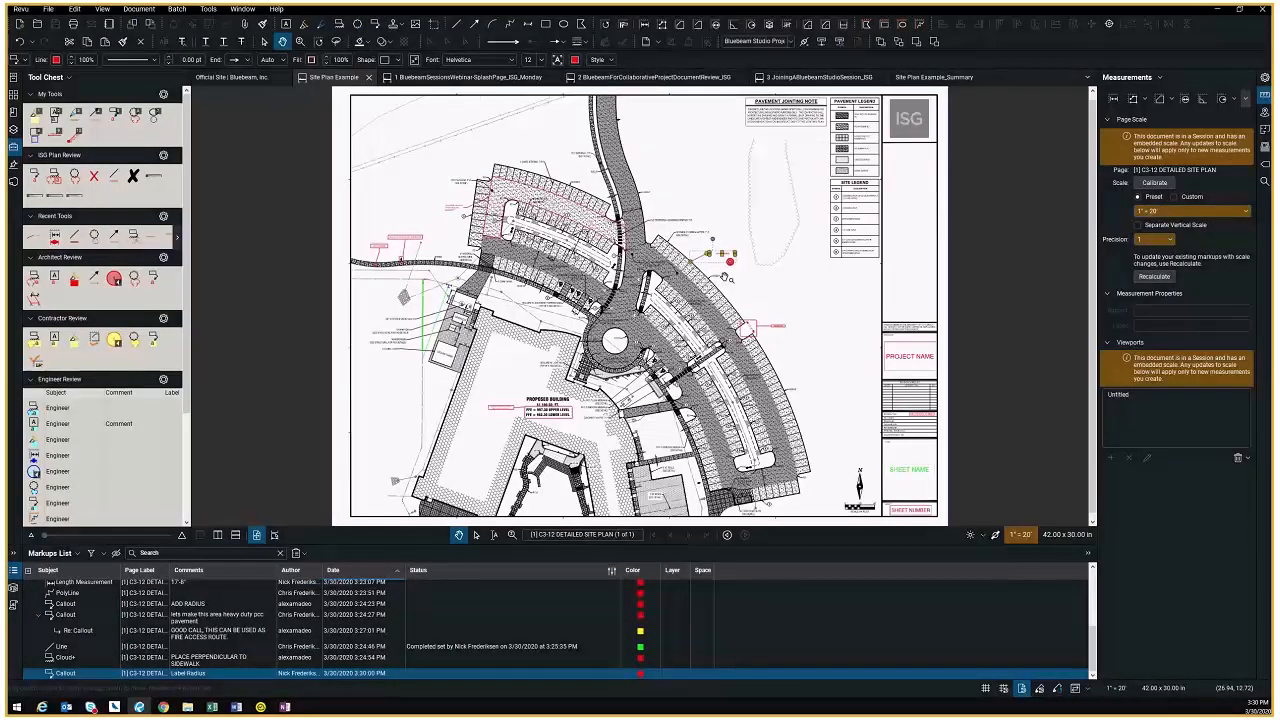
pyautogui.scroll(2, 728, 278)
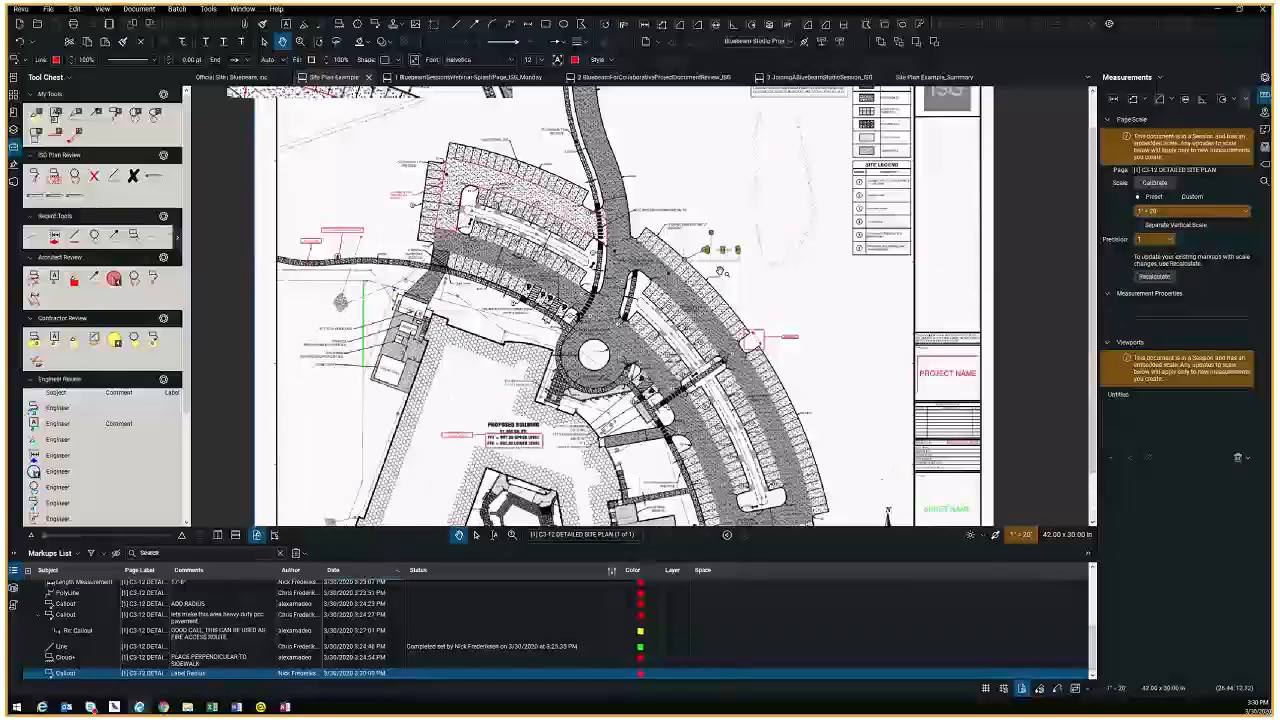
pyautogui.scroll(2, 722, 272)
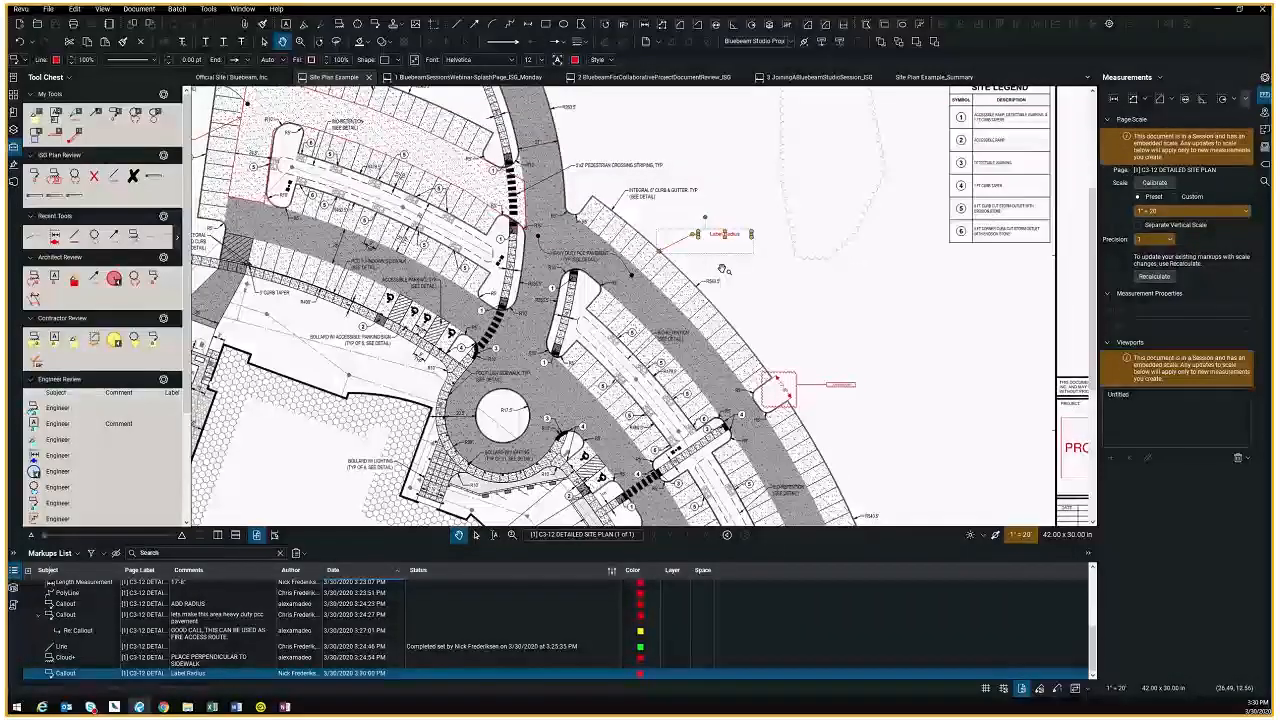
pyautogui.scroll(1, 722, 270)
pyautogui.click(715, 260)
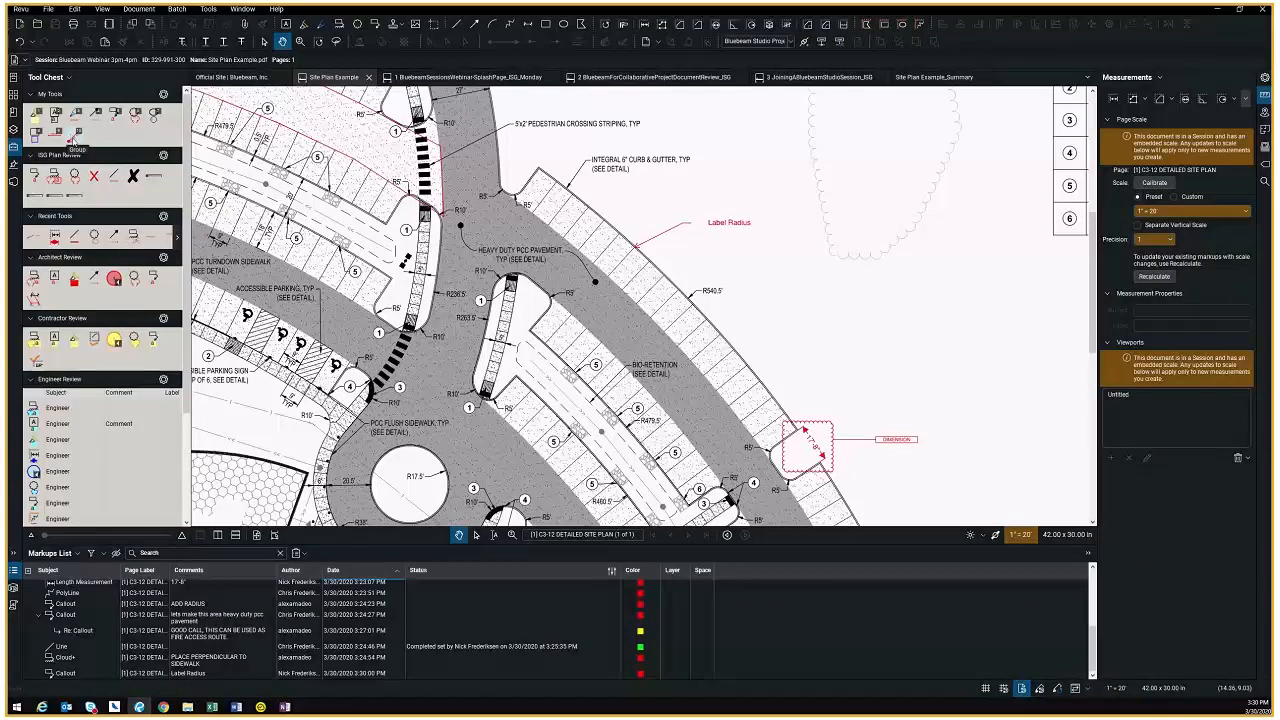
# Place the SPOT EL group from My Tools on the outer curb above the DIMENSION cloud and collapse the My Tools set
pyautogui.click(73, 134)
pyautogui.click(771, 369)
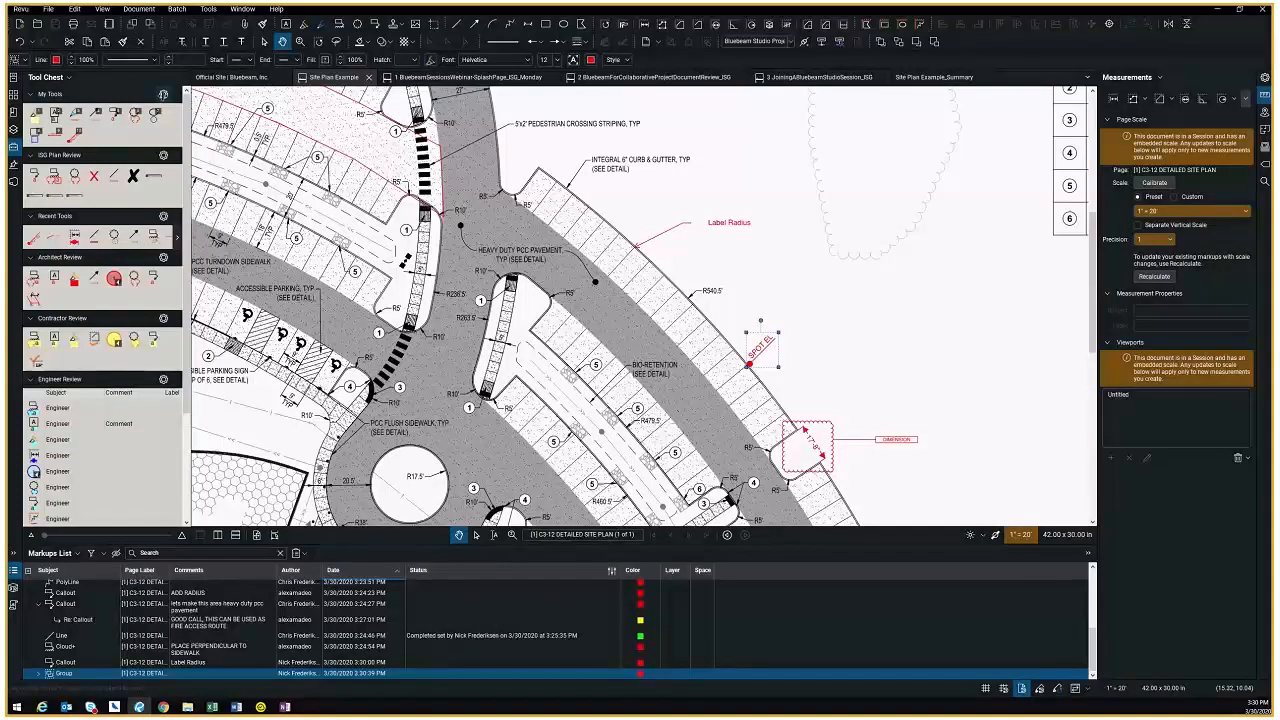
pyautogui.click(163, 94)
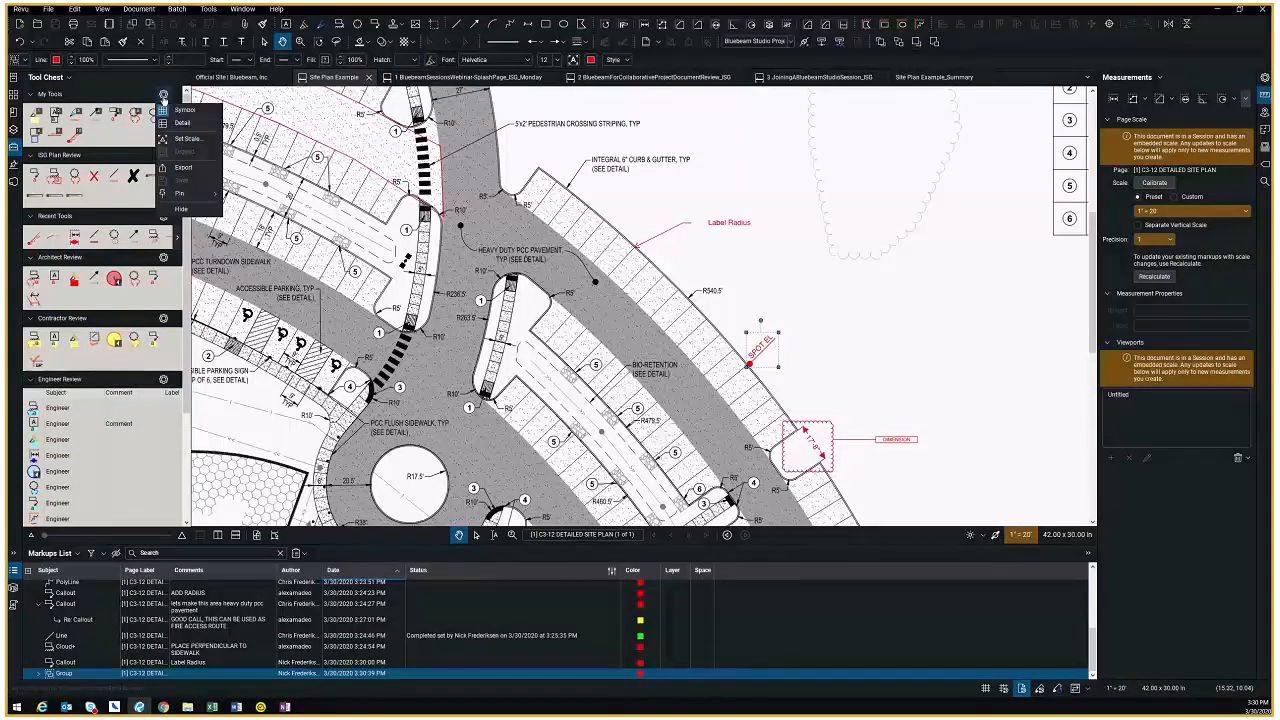
pyautogui.click(140, 96)
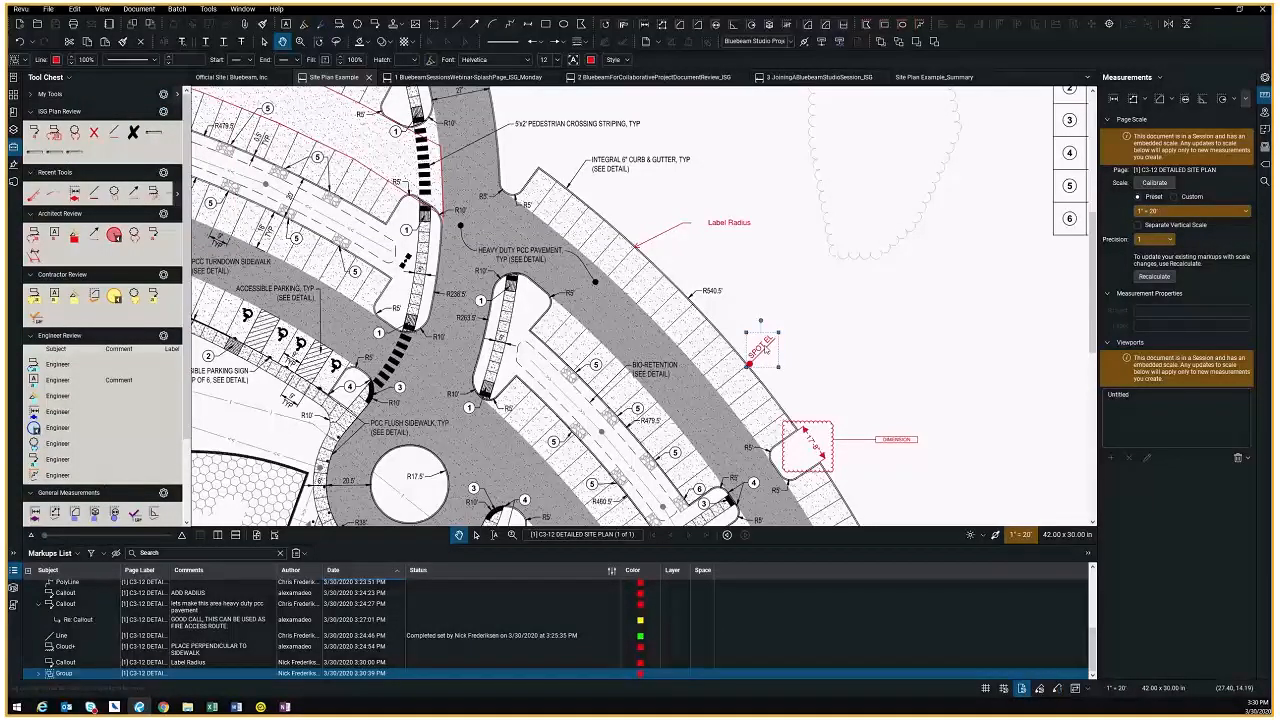
pyautogui.rightClick(762, 345)
pyautogui.click(857, 340)
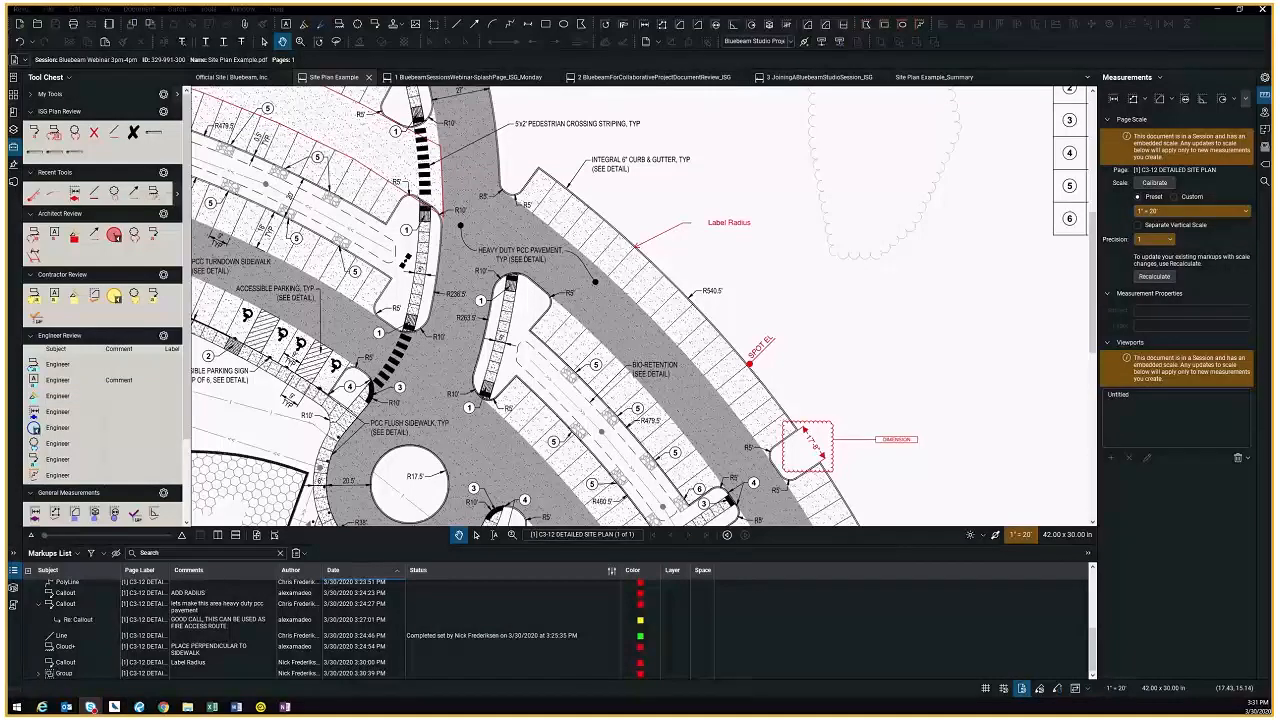
# Ungroup the SPOT EL markup on the curb into its separate text, line and dot
pyautogui.rightClick(760, 346)
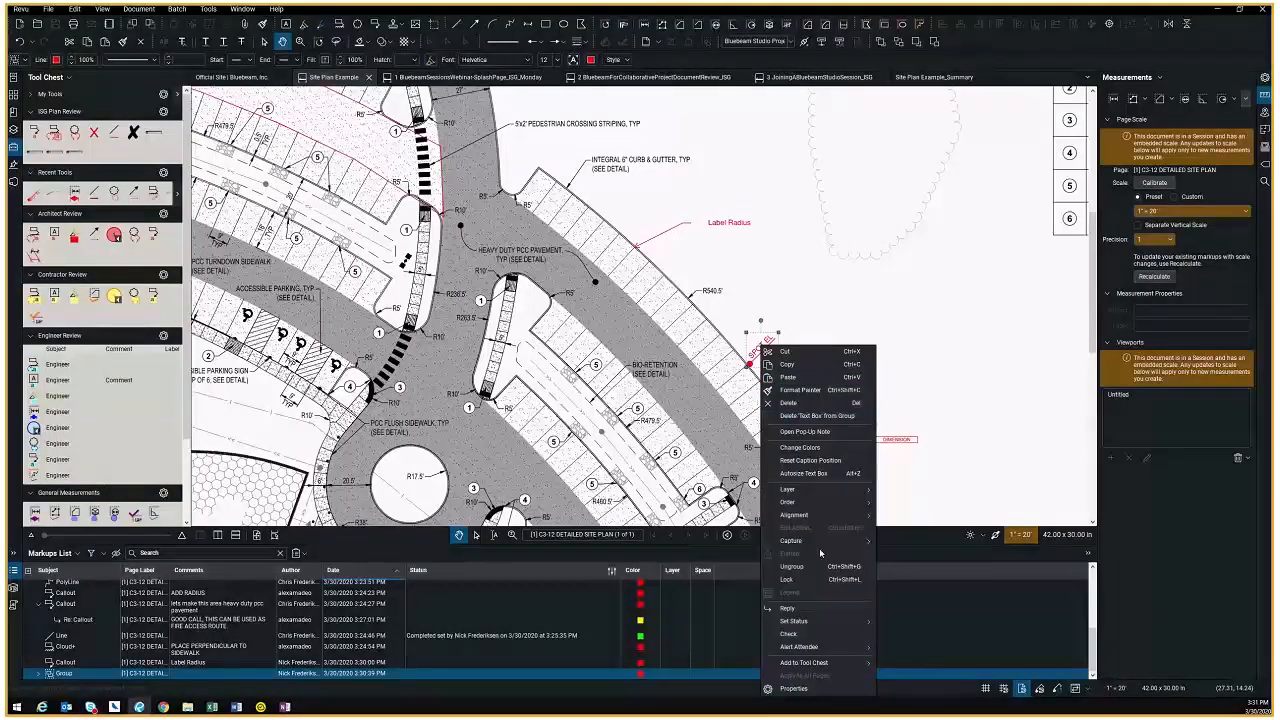
pyautogui.click(790, 566)
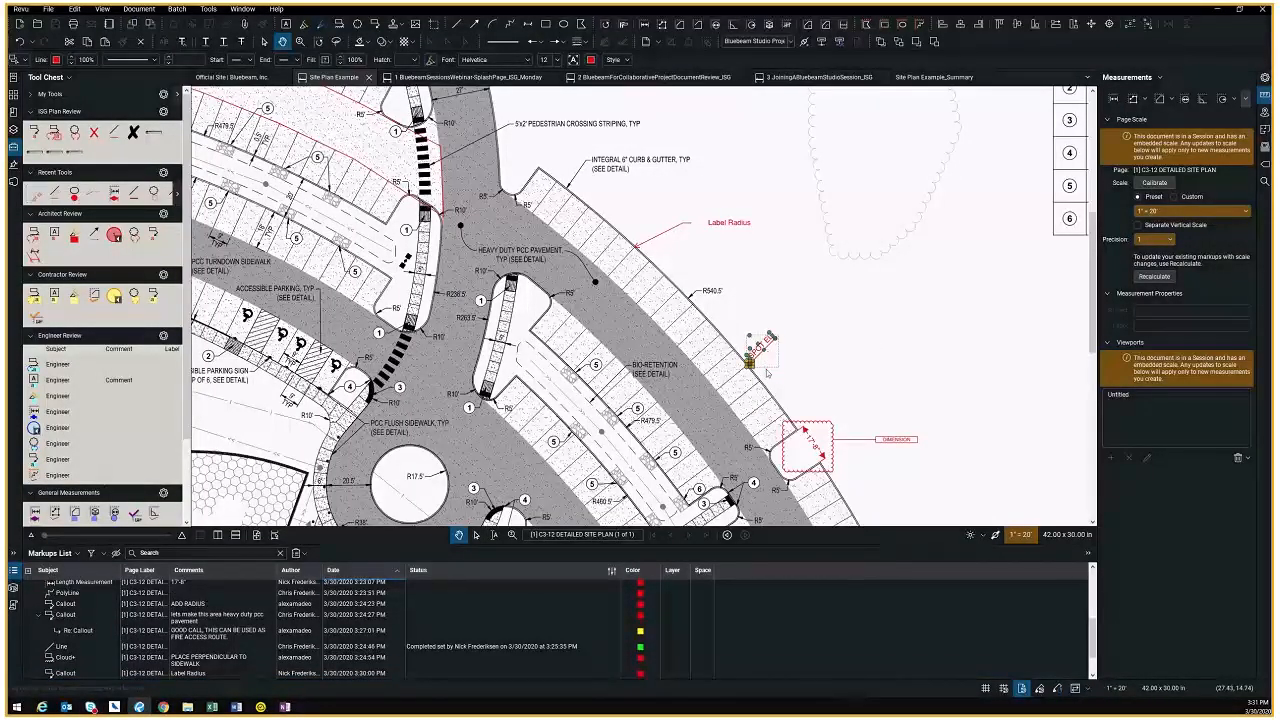
pyautogui.scroll(1, 767, 373)
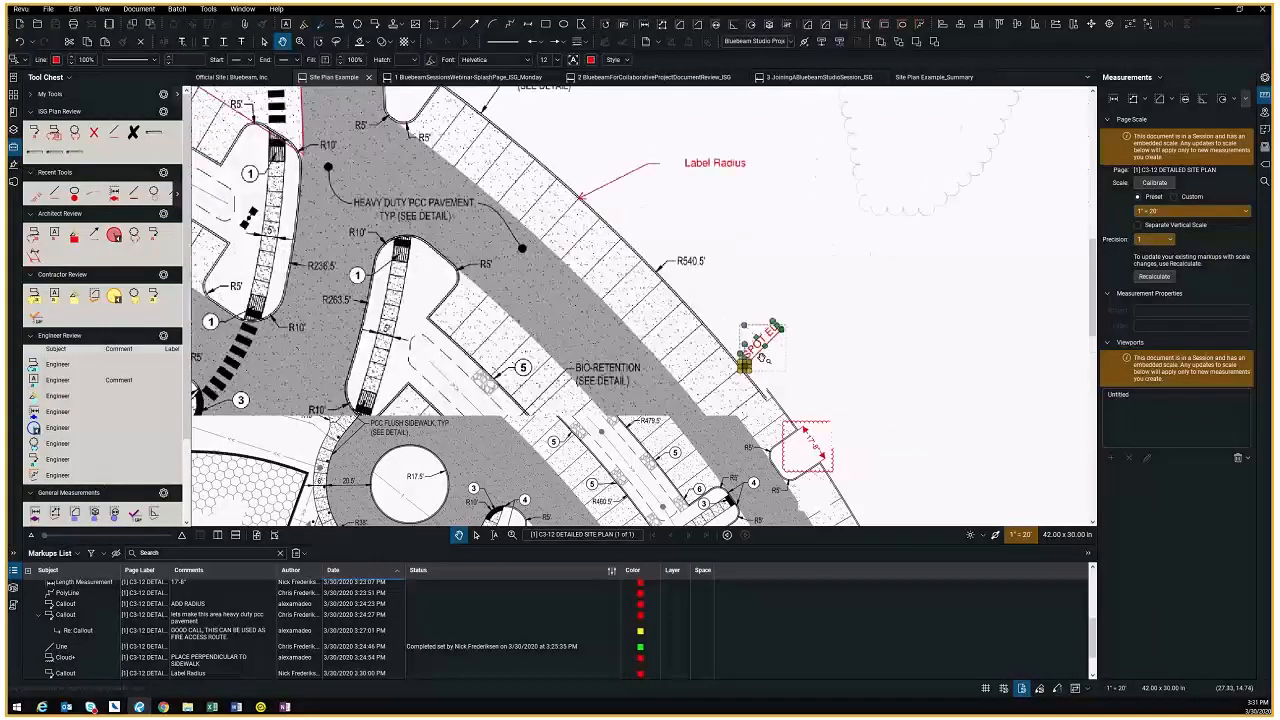
pyautogui.scroll(2, 762, 358)
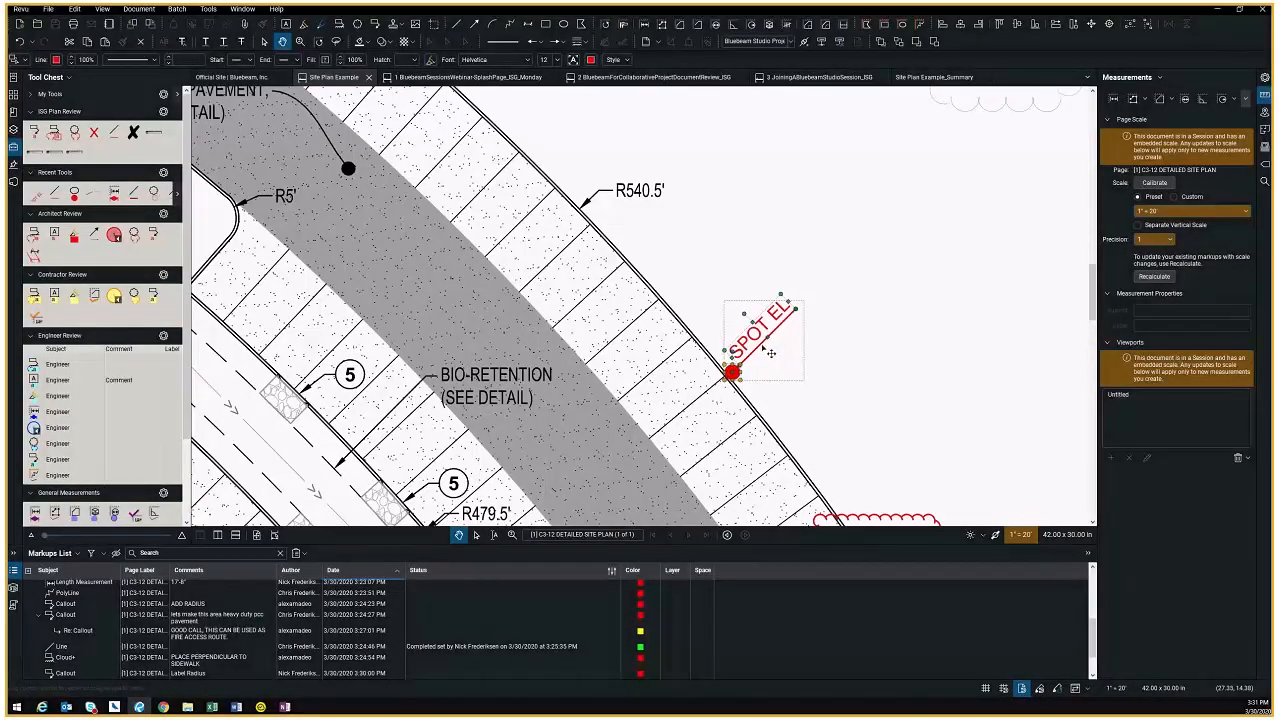
pyautogui.click(816, 354)
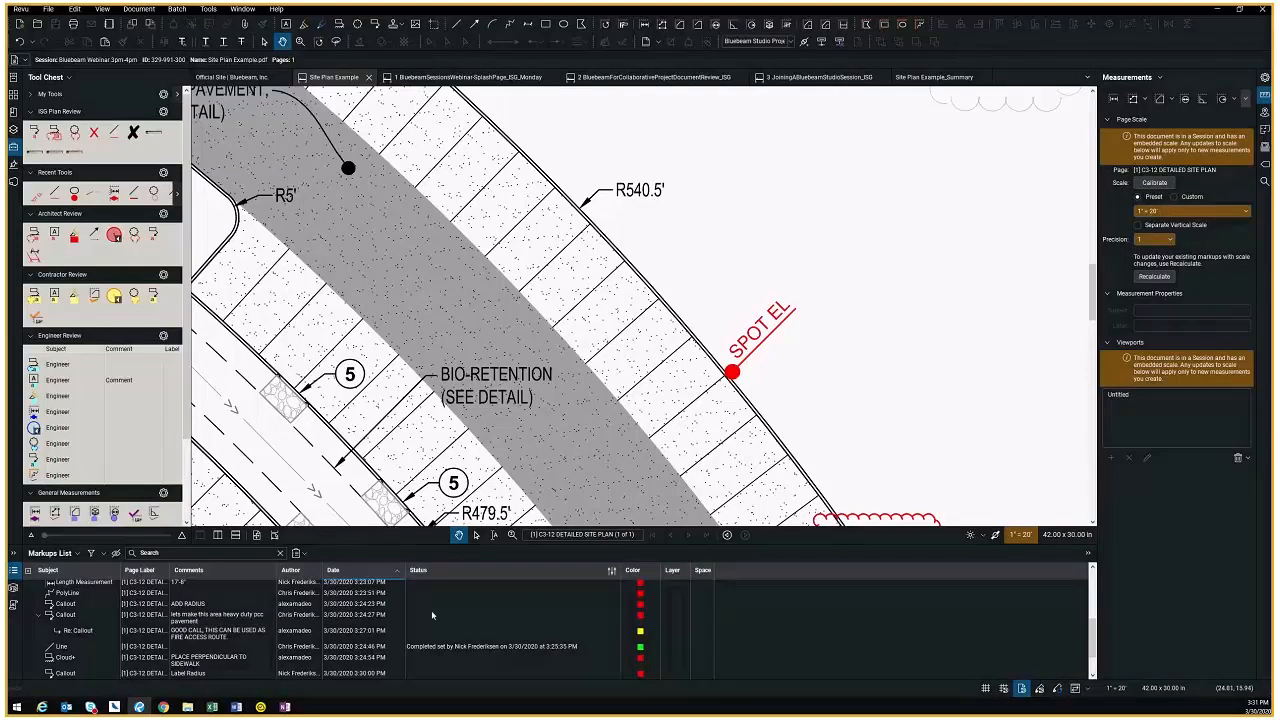
# Select all the SPOT EL pieces together and group them back into one markup
pyautogui.click(477, 536)
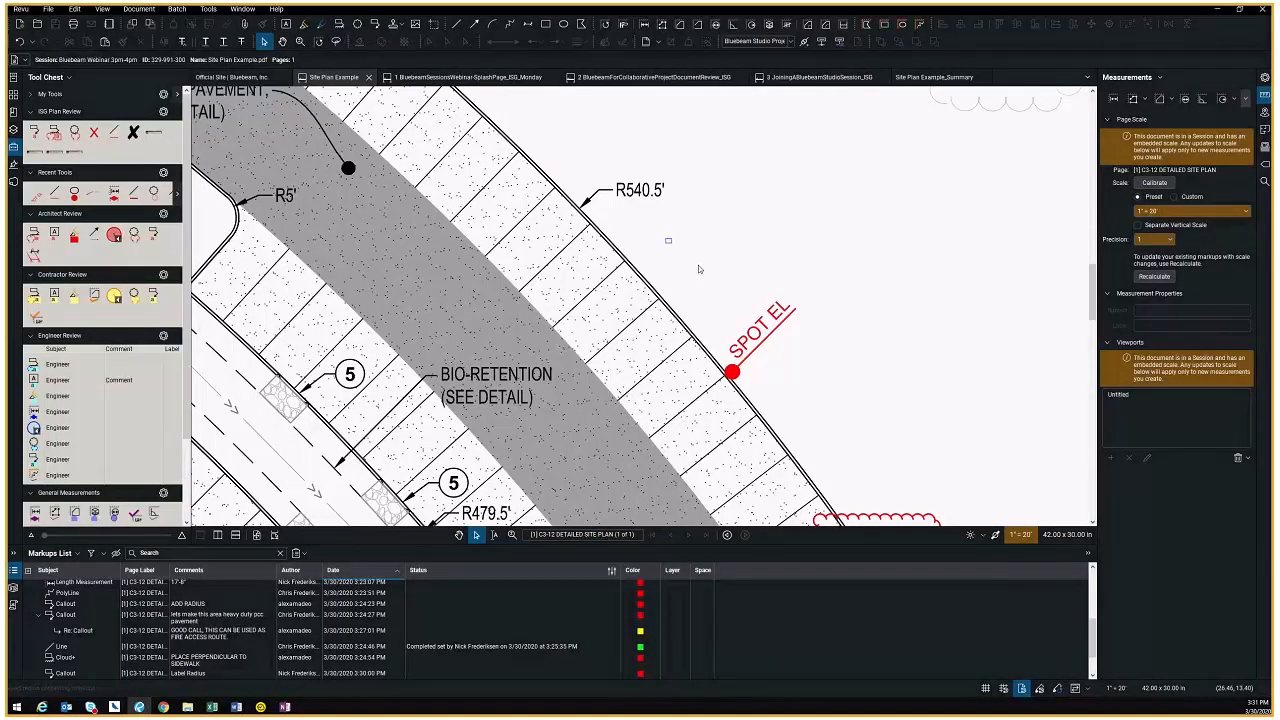
pyautogui.moveTo(668, 240); pyautogui.dragTo(720, 270)
pyautogui.moveTo(850, 252); pyautogui.dragTo(713, 396)
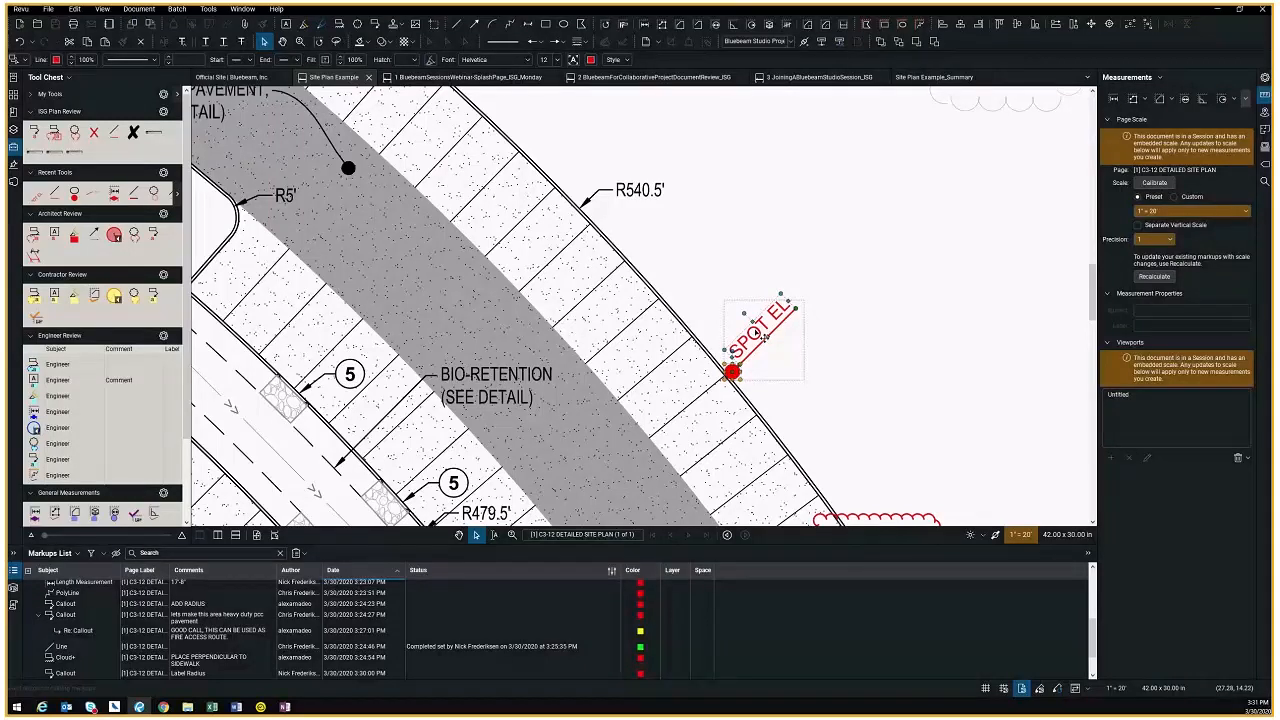
pyautogui.rightClick(758, 330)
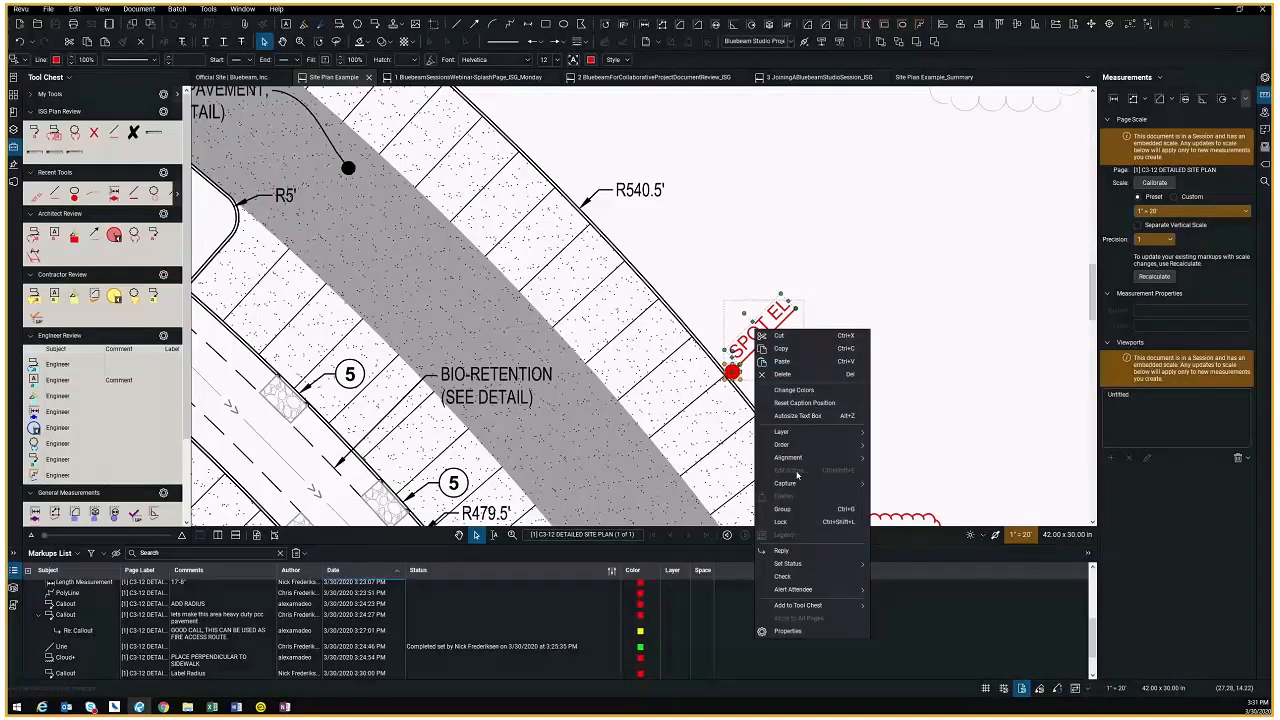
pyautogui.click(765, 350)
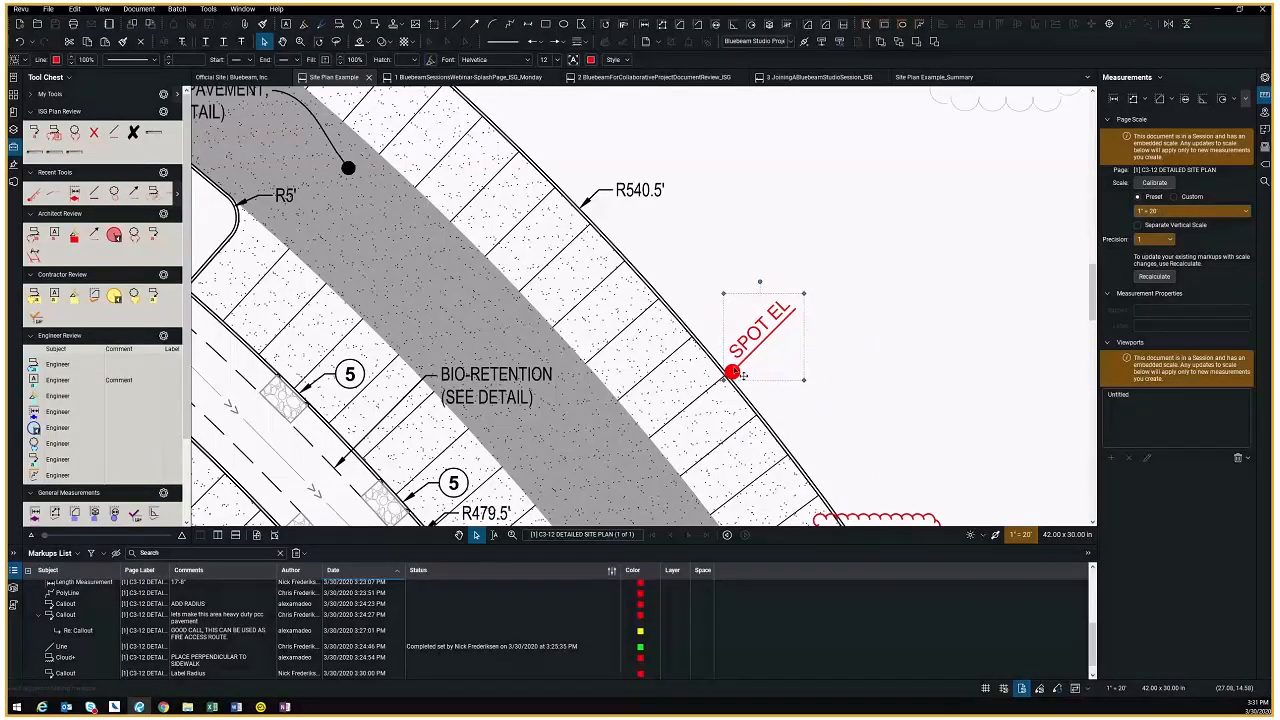
# Add the grouped SPOT EL markup to the My Tools set in the Tool Chest and expand that set
pyautogui.rightClick(755, 351)
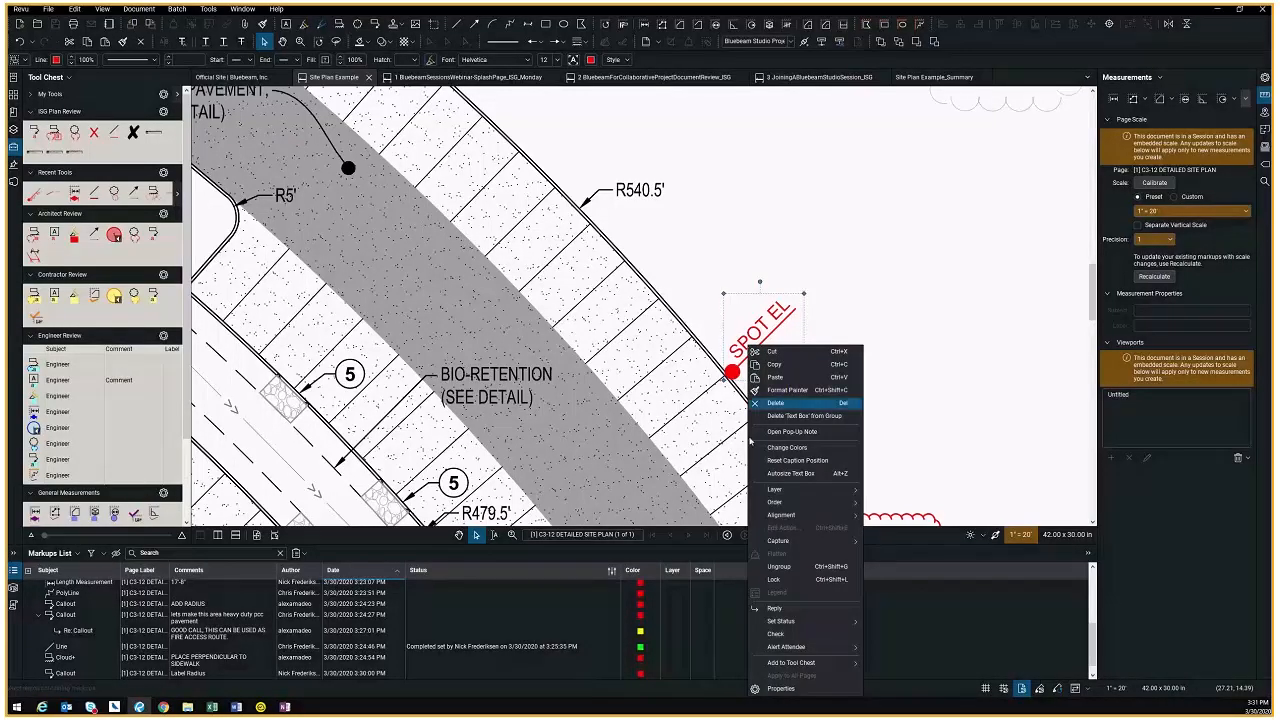
pyautogui.moveTo(824, 667)
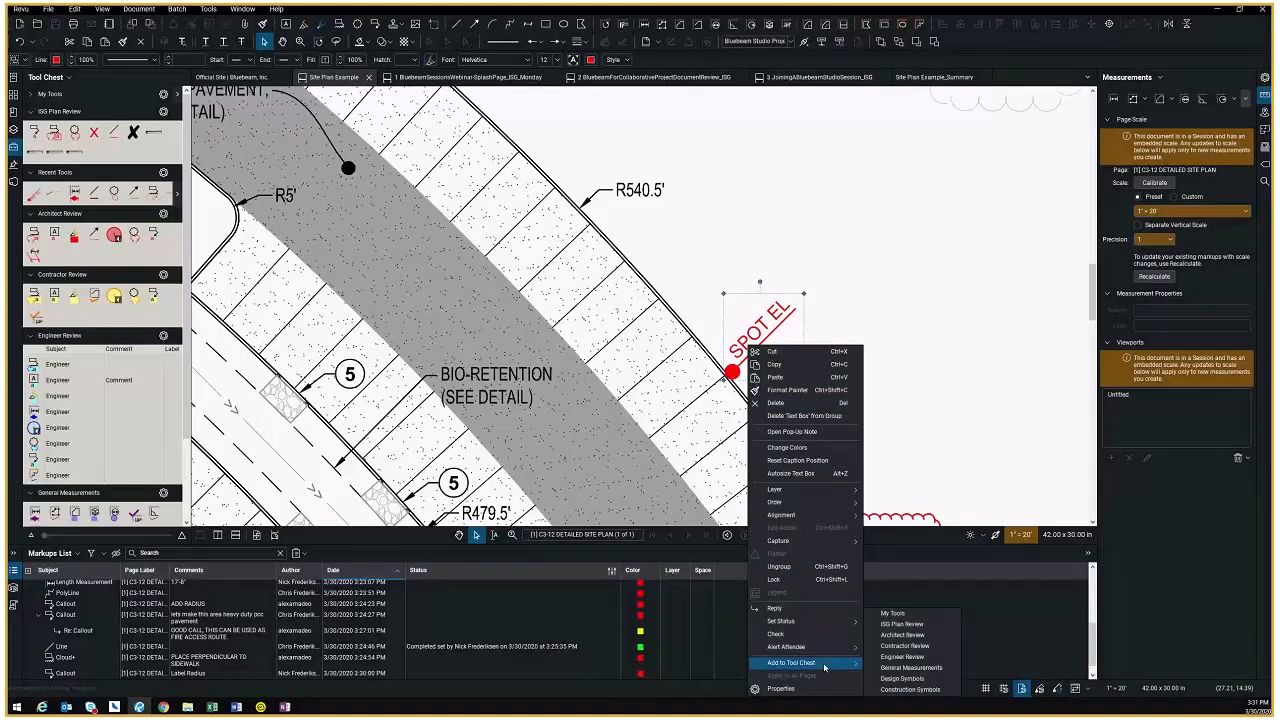
pyautogui.click(909, 616)
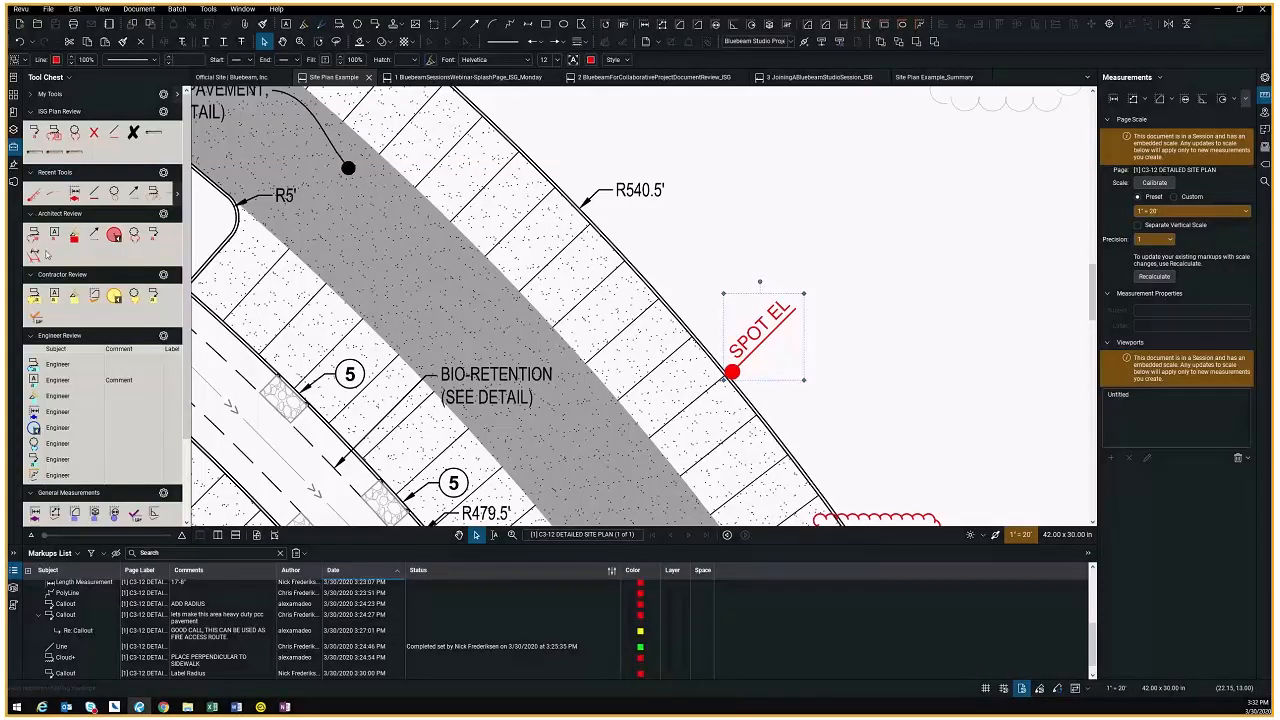
pyautogui.click(45, 95)
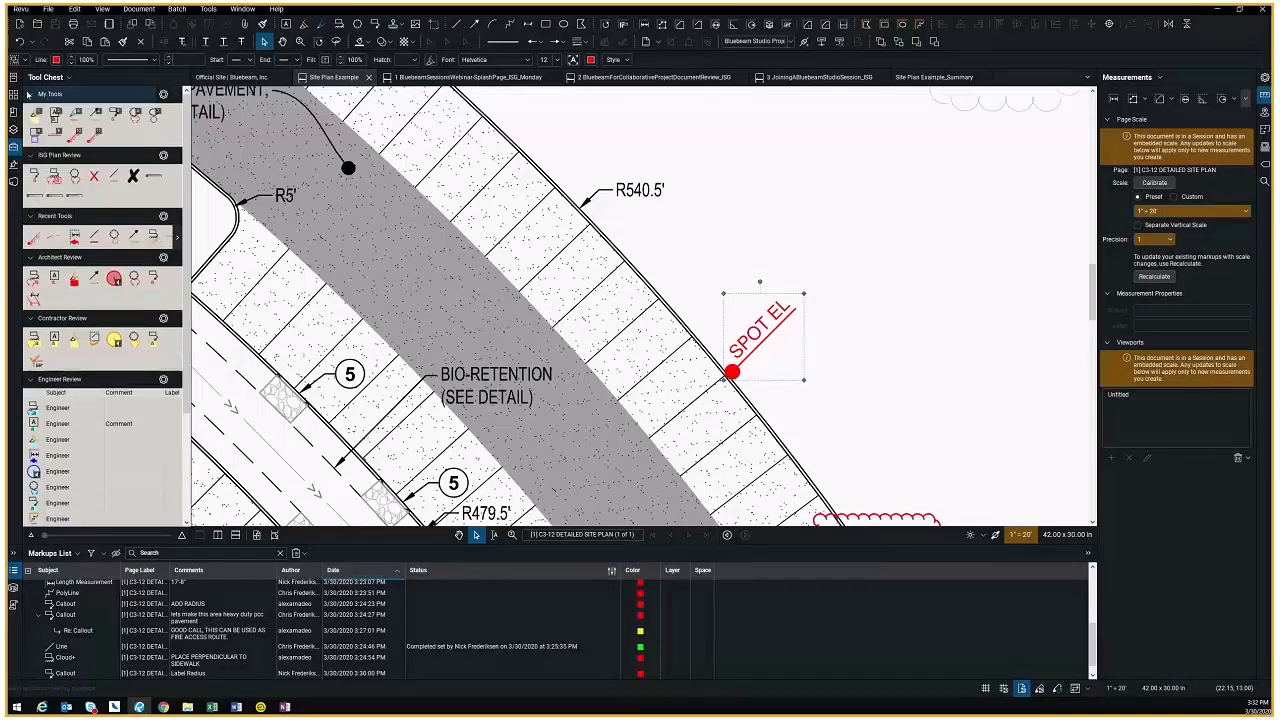
# Place a second SPOT EL markup from the newly saved tool on the outer curb beside the R540.5' label
pyautogui.click(95, 134)
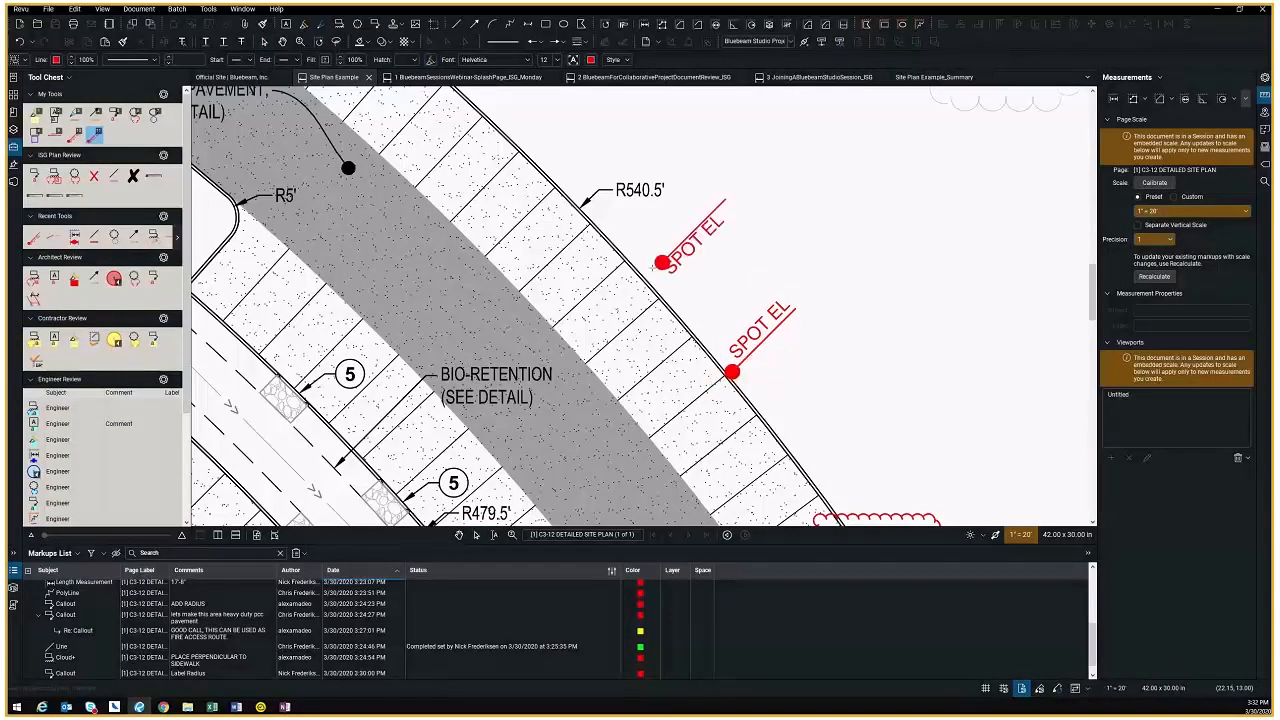
pyautogui.click(624, 265)
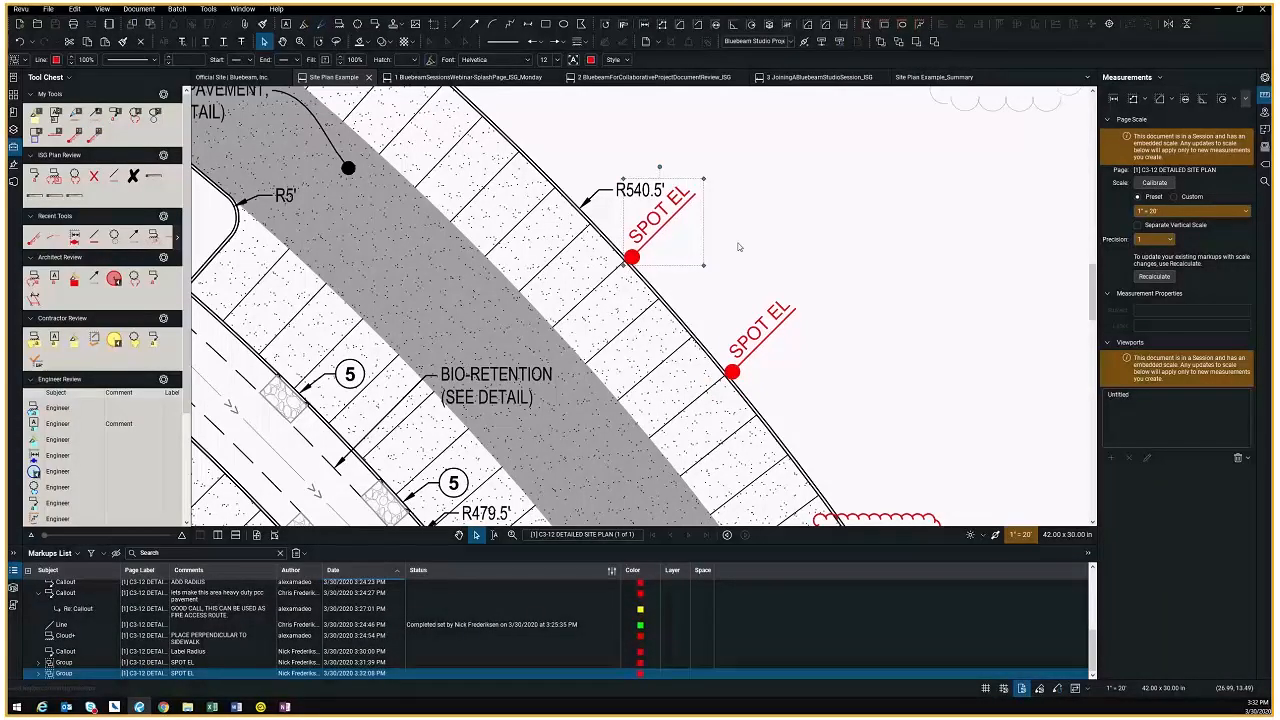
pyautogui.scroll(-1, 745, 248)
pyautogui.scroll(-1, 758, 249)
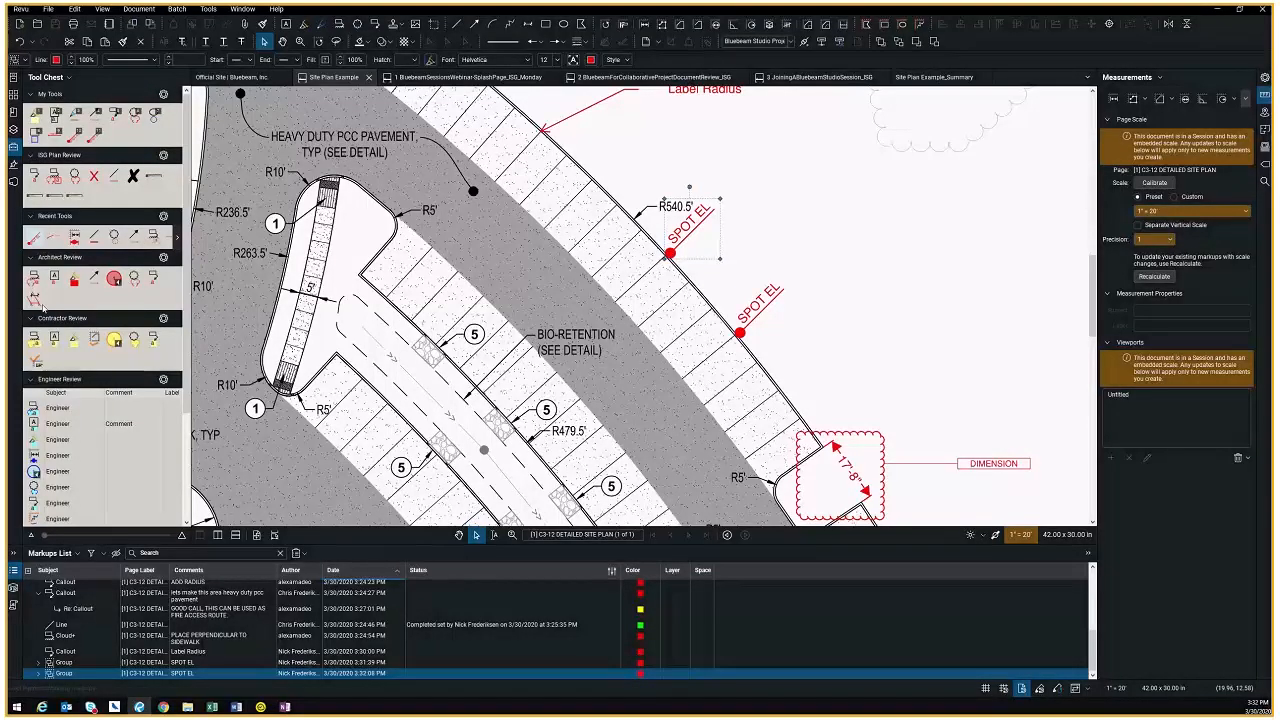
# Collapse the Engineer Review tool set and set the second SPOT EL markup's status to Completed
pyautogui.click(31, 379)
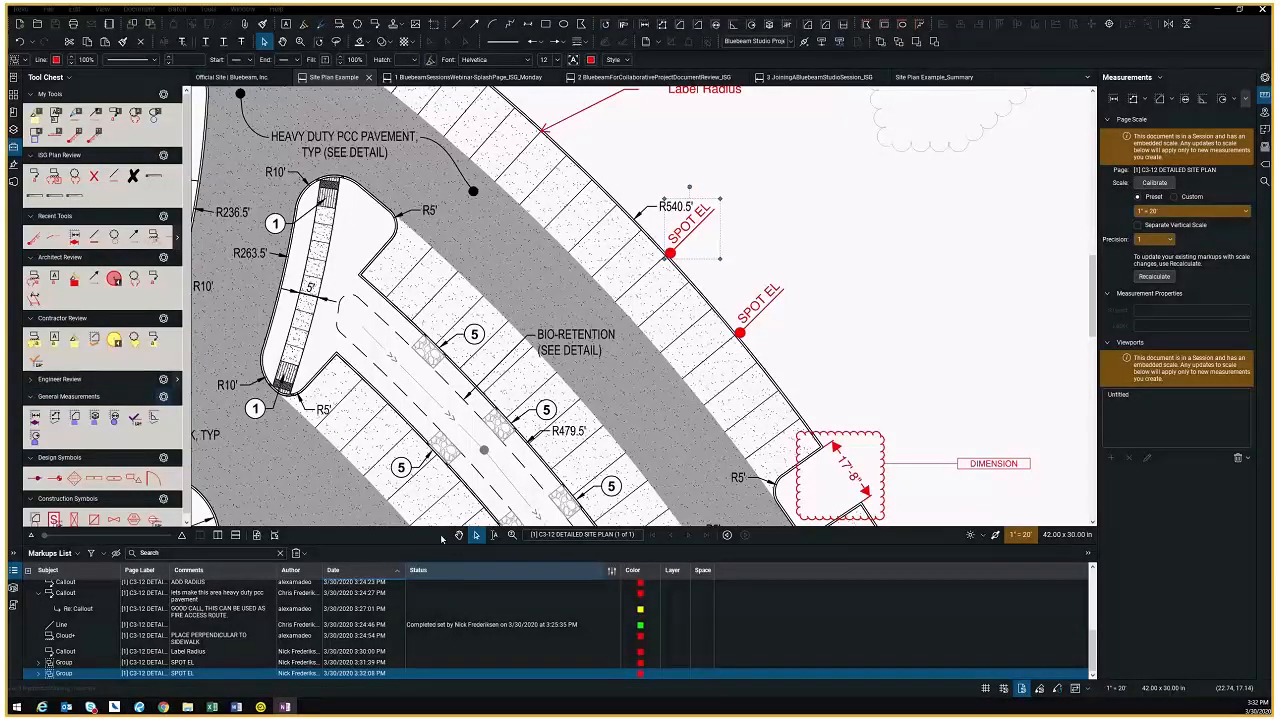
pyautogui.click(611, 571)
pyautogui.moveTo(636, 597)
pyautogui.click(712, 598)
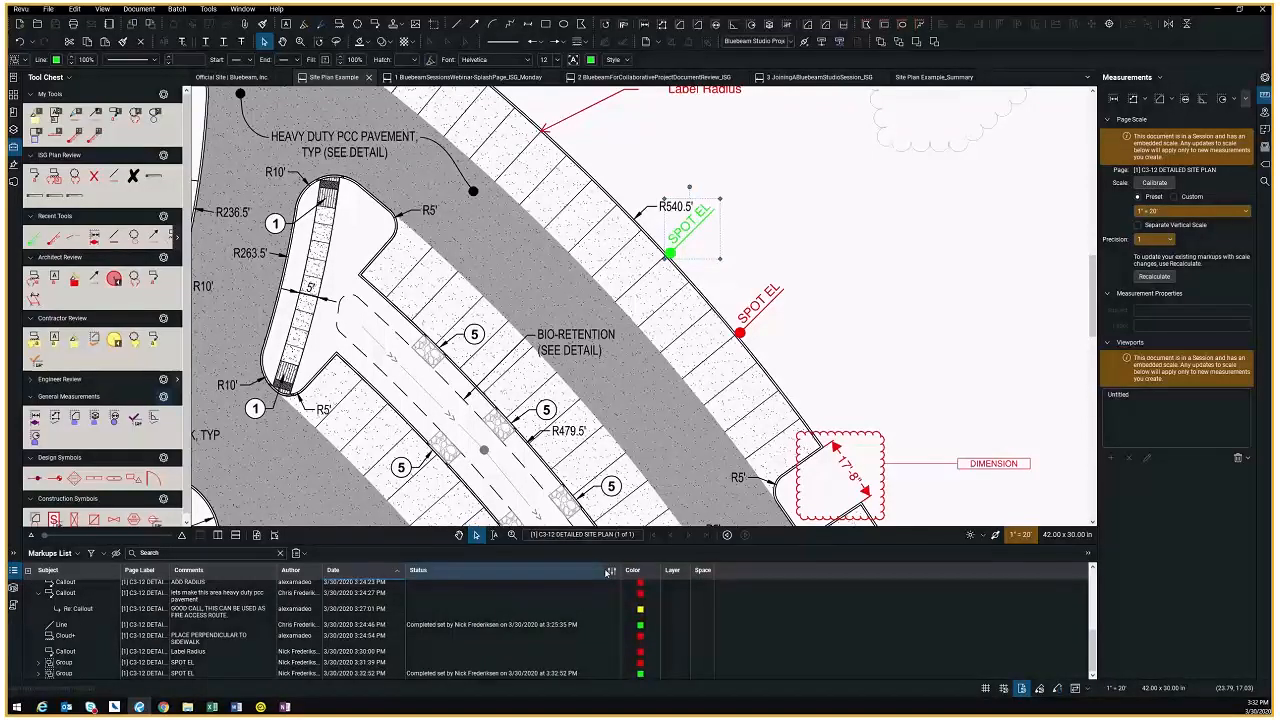
# Sort the markups list by status and locate the VERIFY FFE WITH LATEST BUILDING UPDATES markup on the plan
pyautogui.click(603, 571)
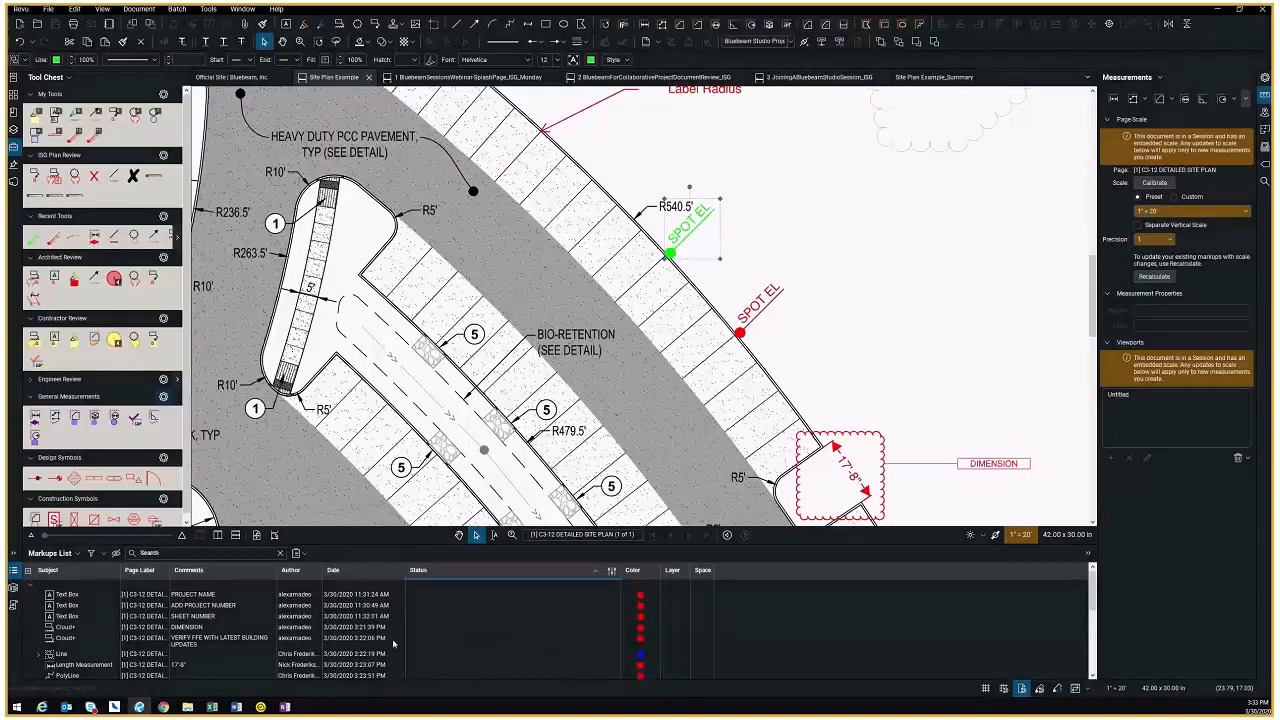
pyautogui.click(198, 643)
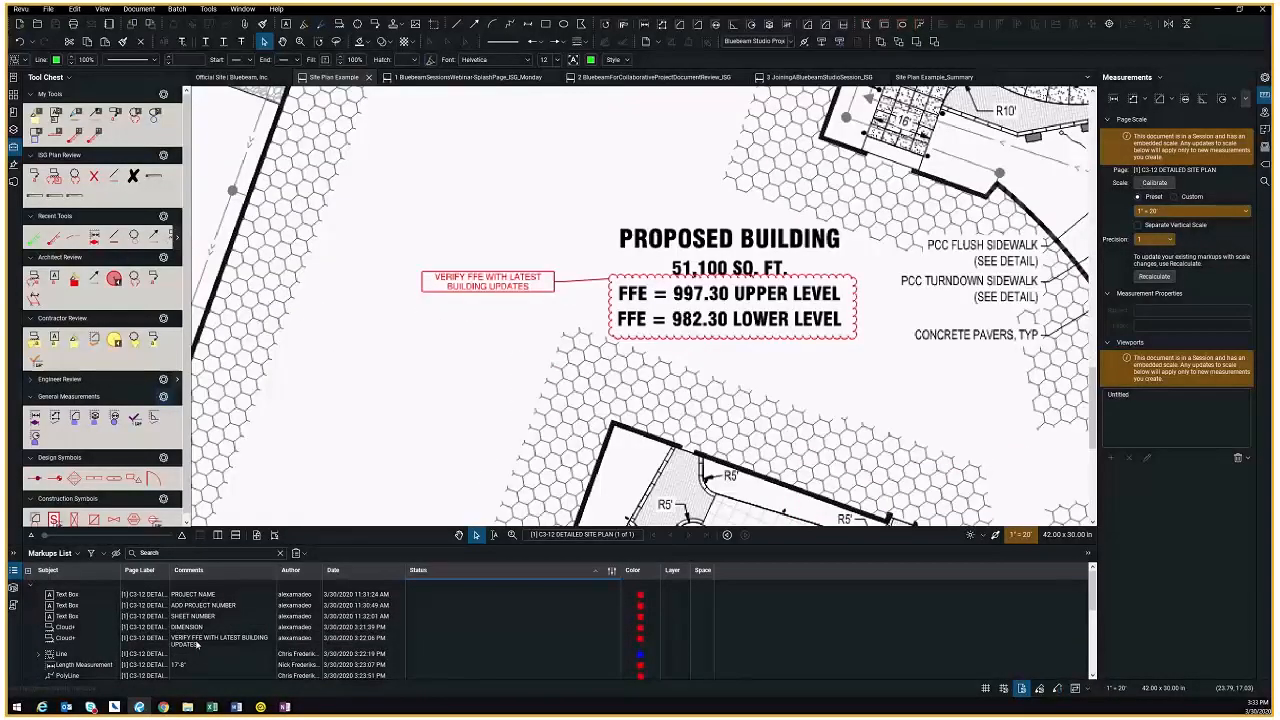
pyautogui.click(198, 643)
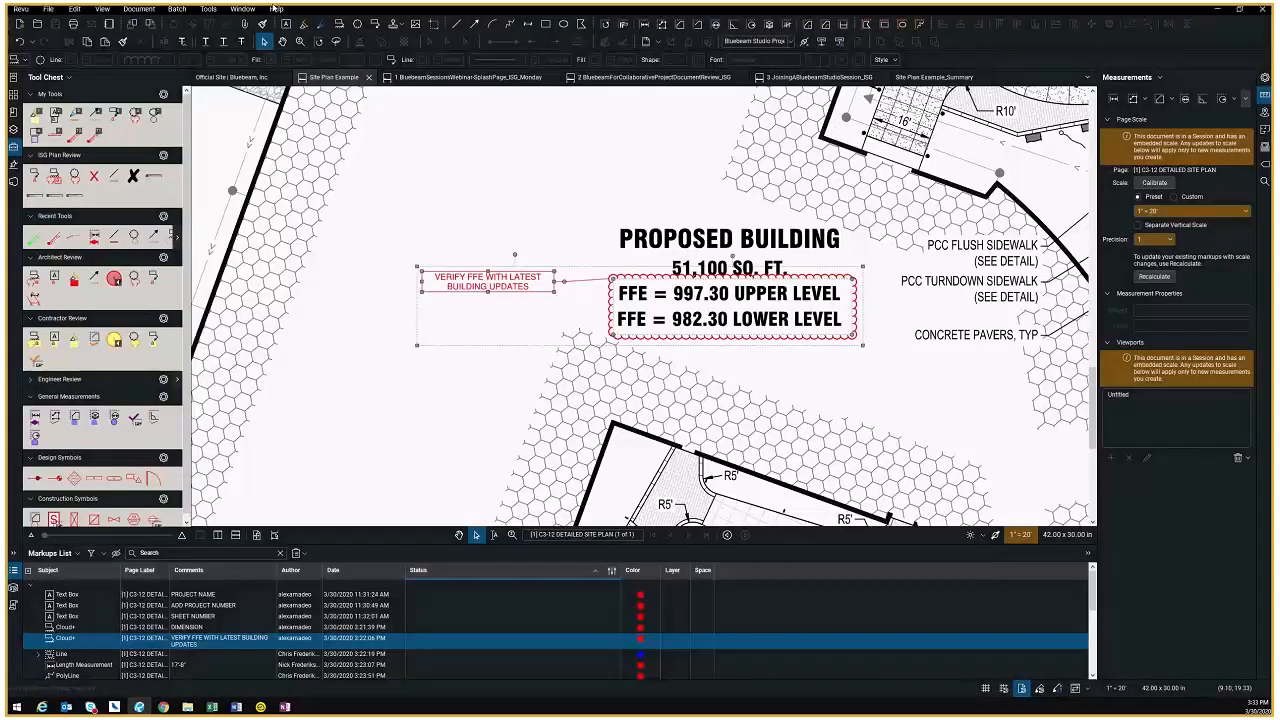
# Open the Keyboard Shortcuts Guide and examine the default shortcuts on its markup, measure and view pages
pyautogui.click(275, 8)
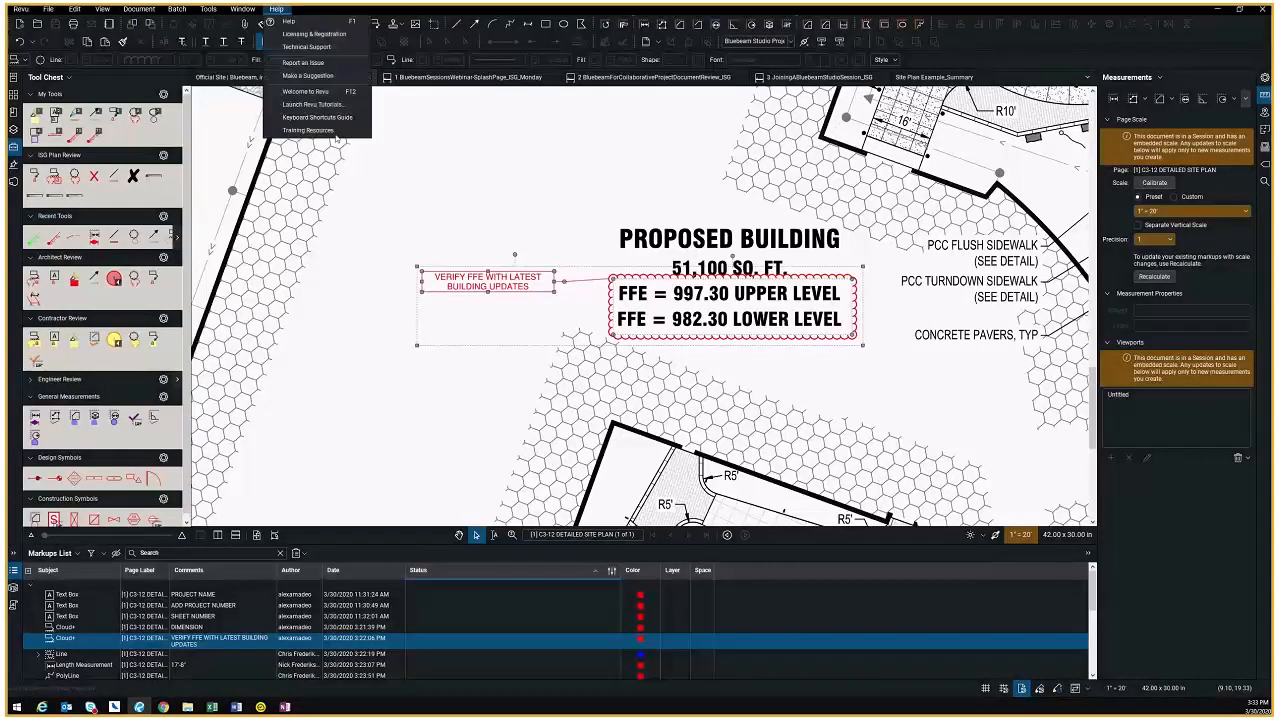
pyautogui.click(341, 119)
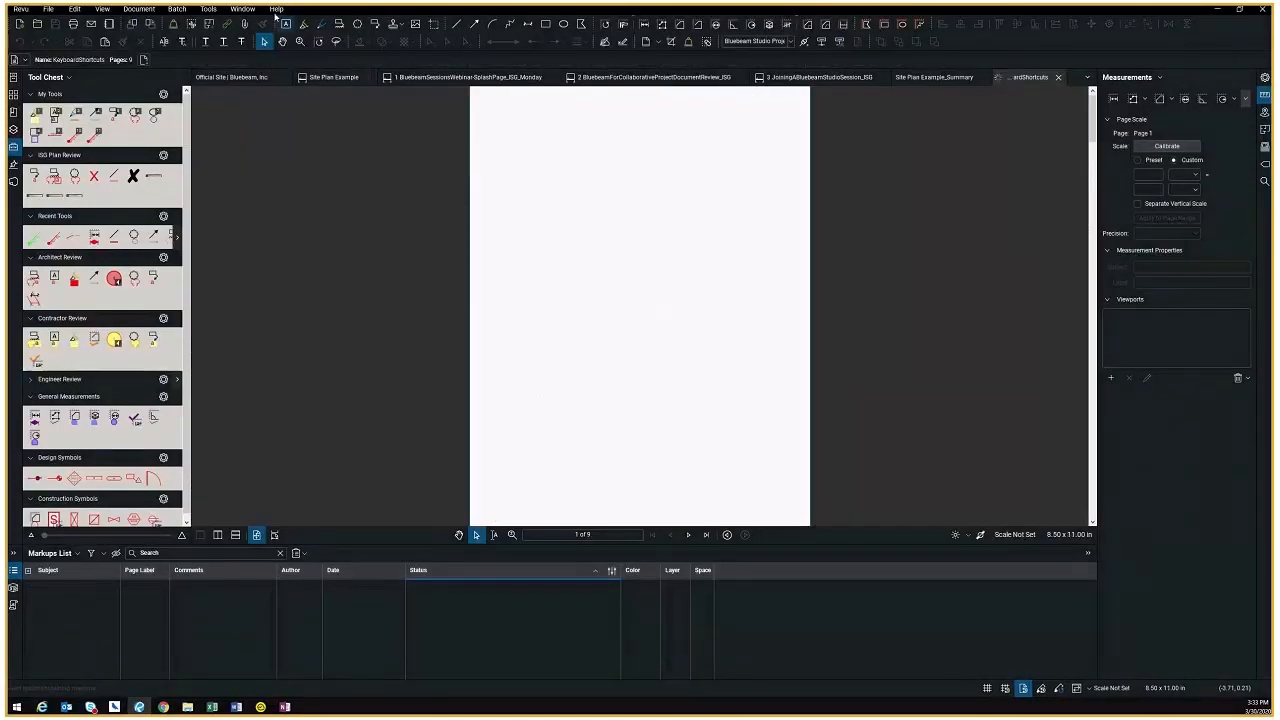
pyautogui.click(275, 9)
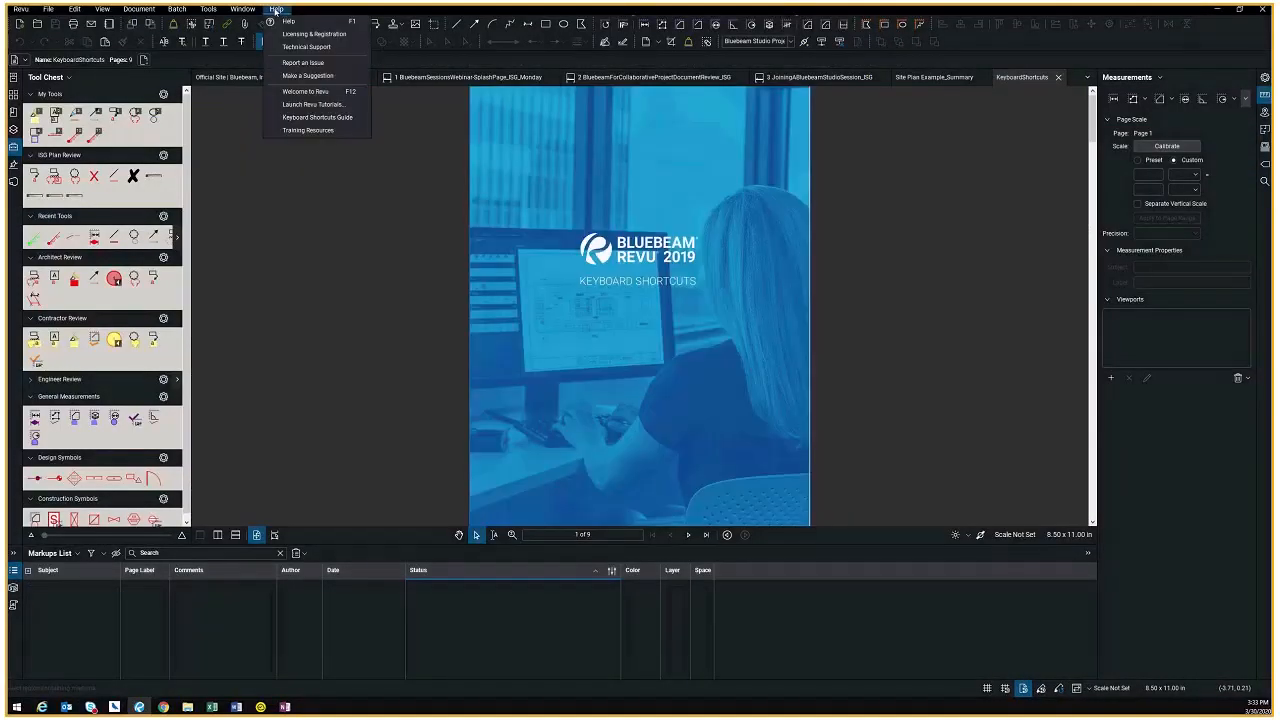
pyautogui.click(342, 123)
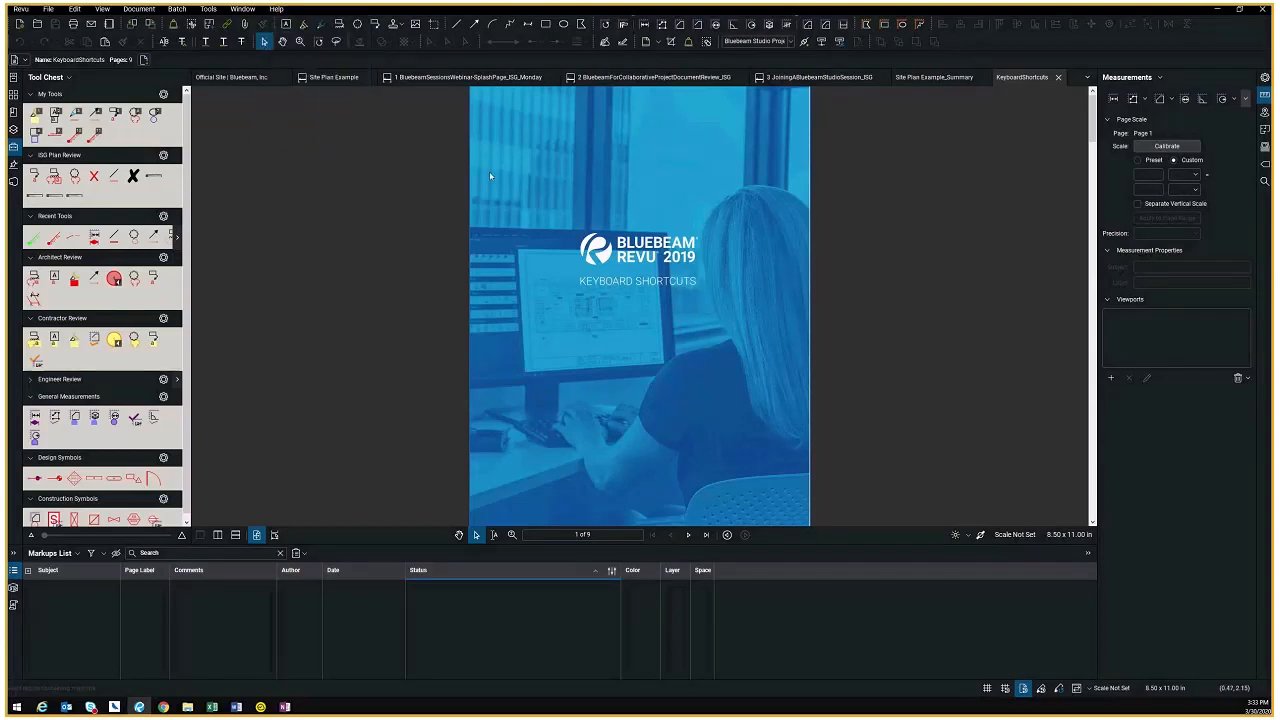
pyautogui.scroll(-2, 608, 294)
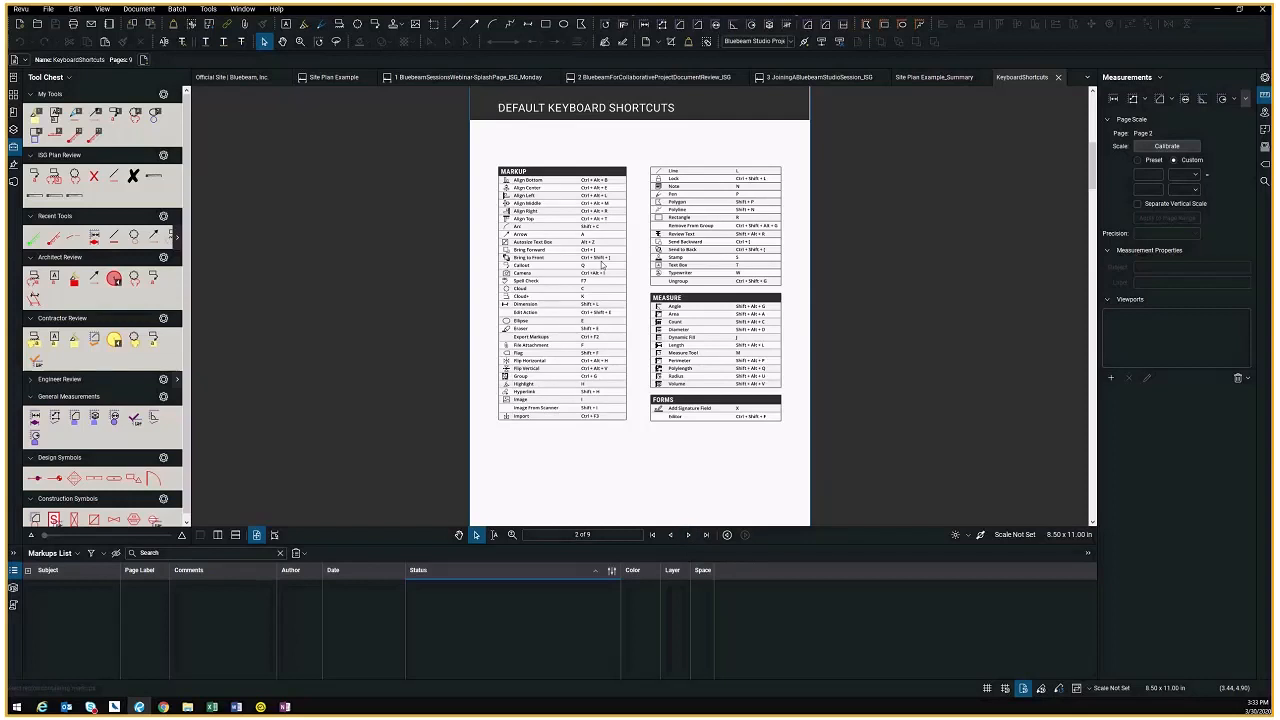
pyautogui.scroll(2, 602, 264)
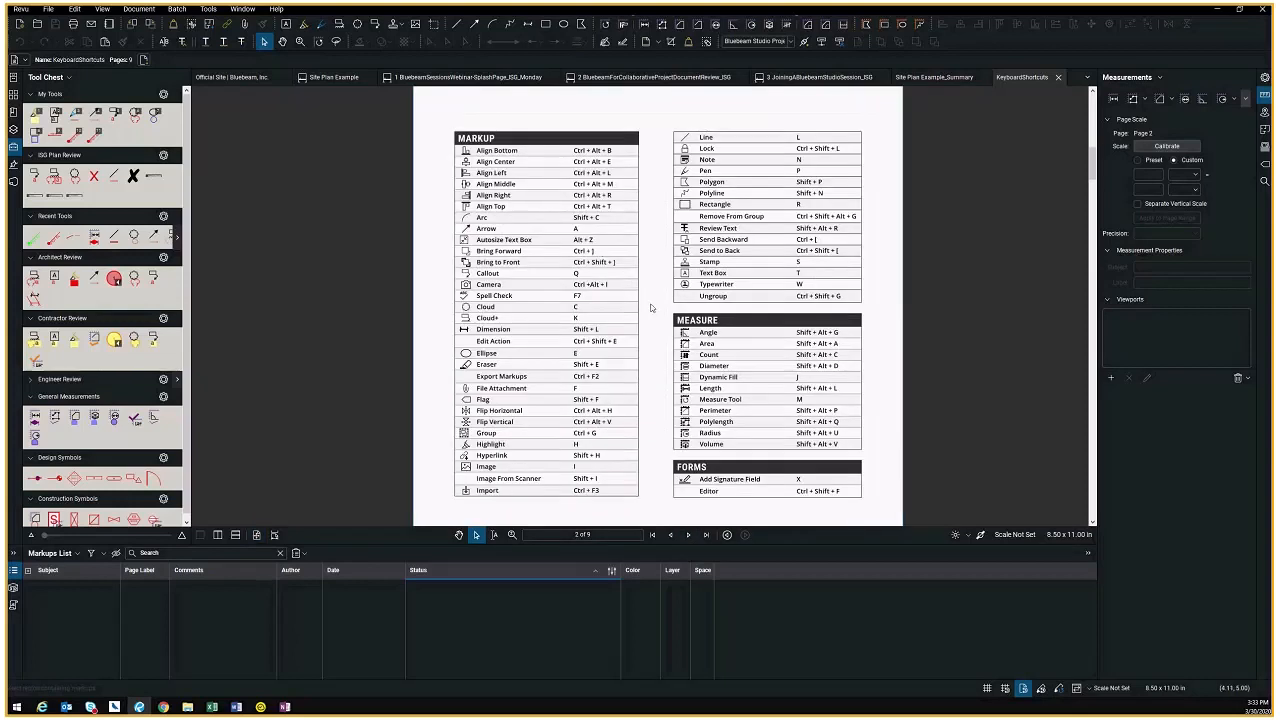
pyautogui.moveTo(650, 313); pyautogui.dragTo(641, 296)
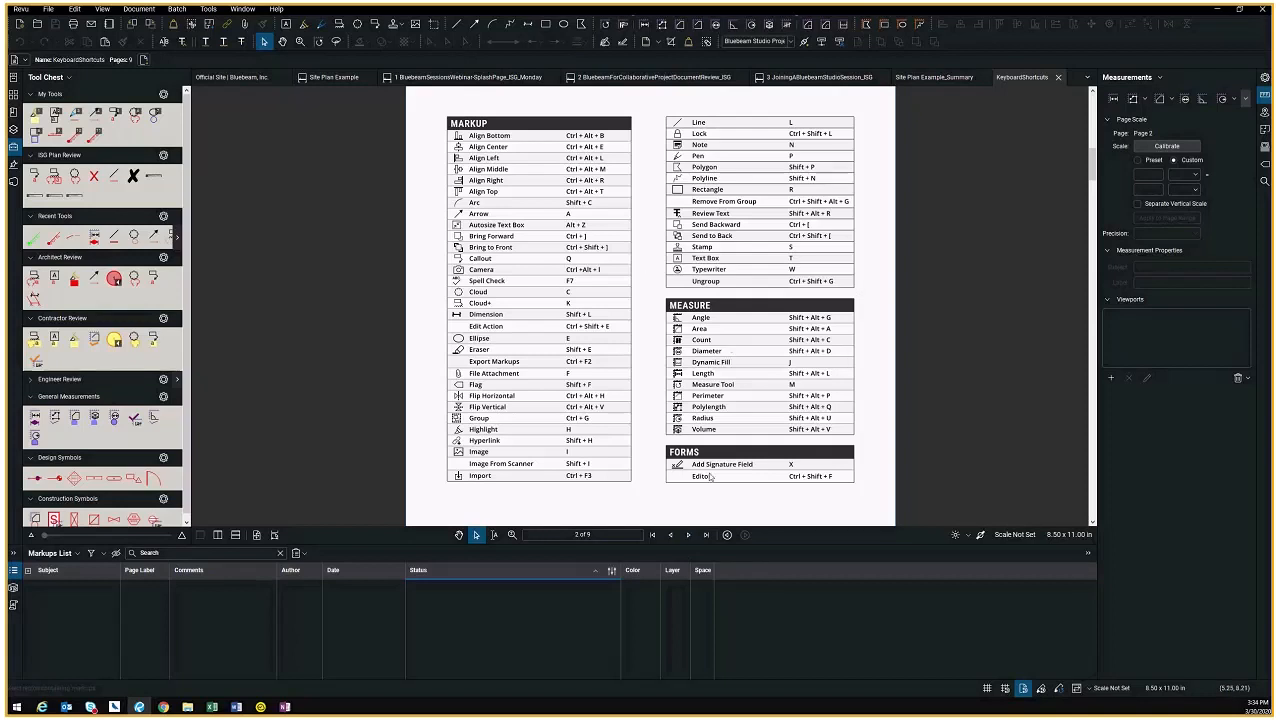
pyautogui.click(688, 534)
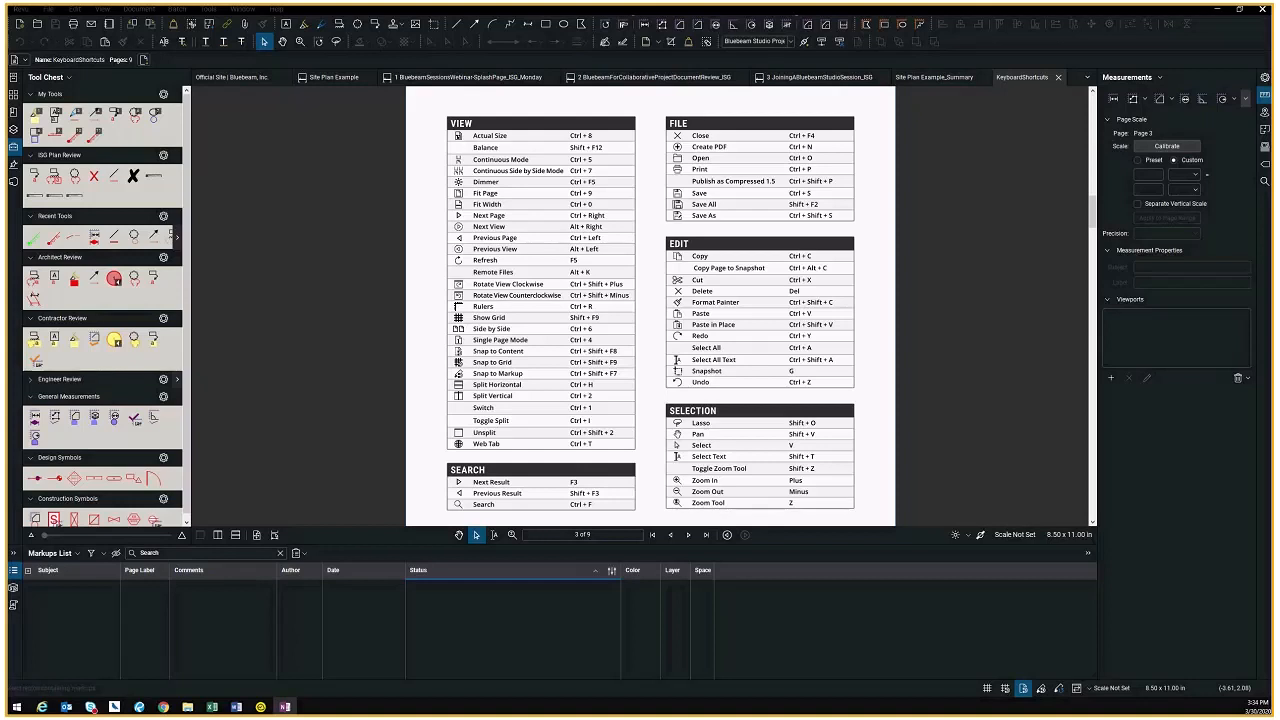
# Return to the Site Plan Example session document and show the area west of the proposed building label
pyautogui.click(13, 147)
pyautogui.click(328, 78)
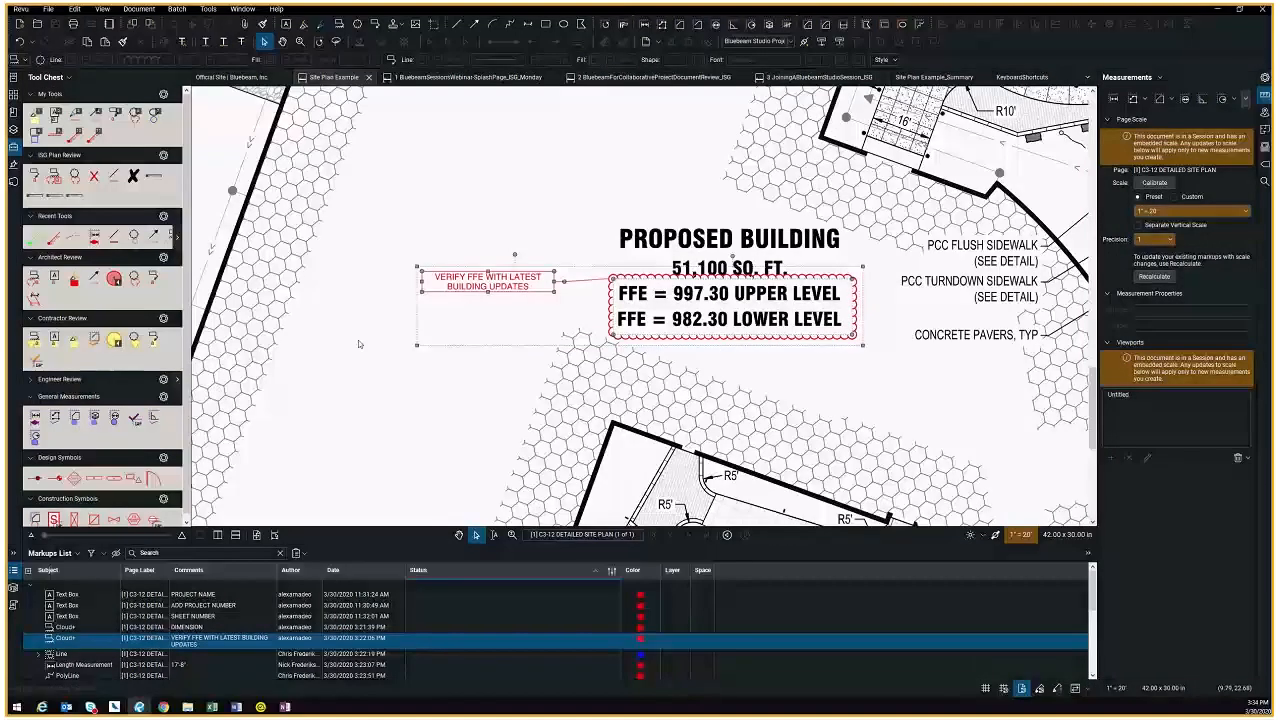
pyautogui.scroll(-1, 358, 340)
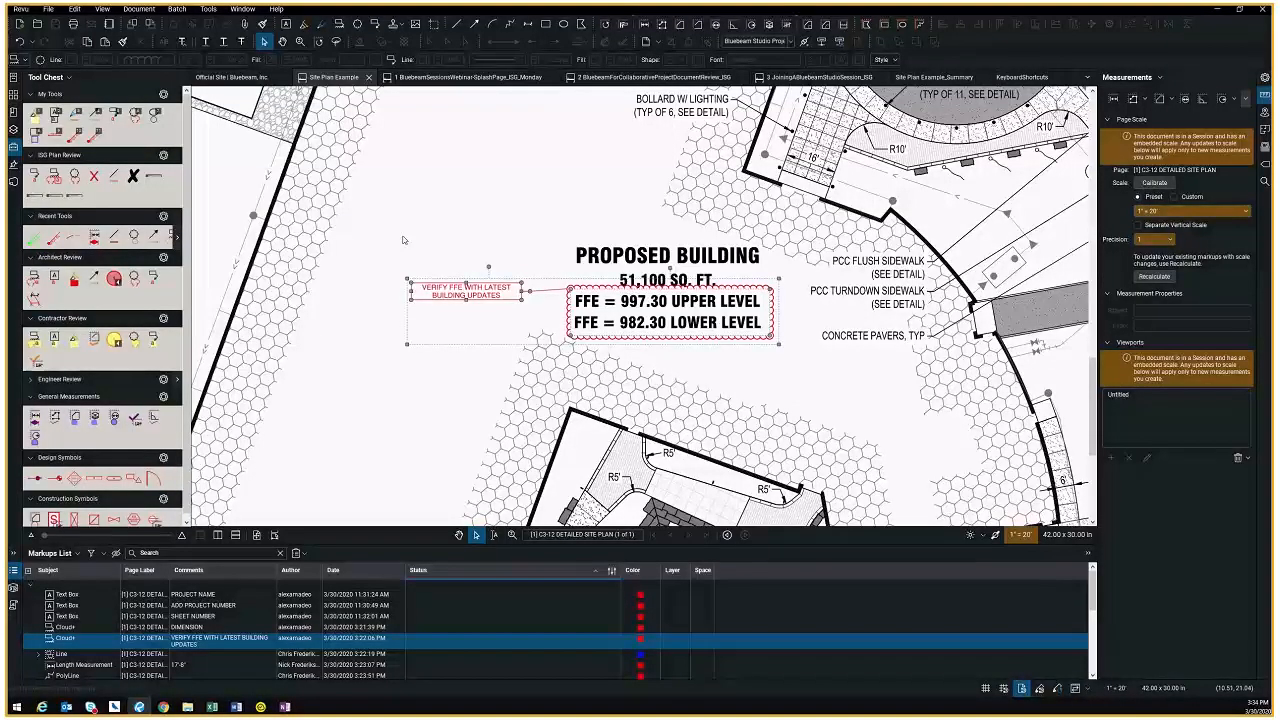
pyautogui.hscroll(-1, 407, 227)
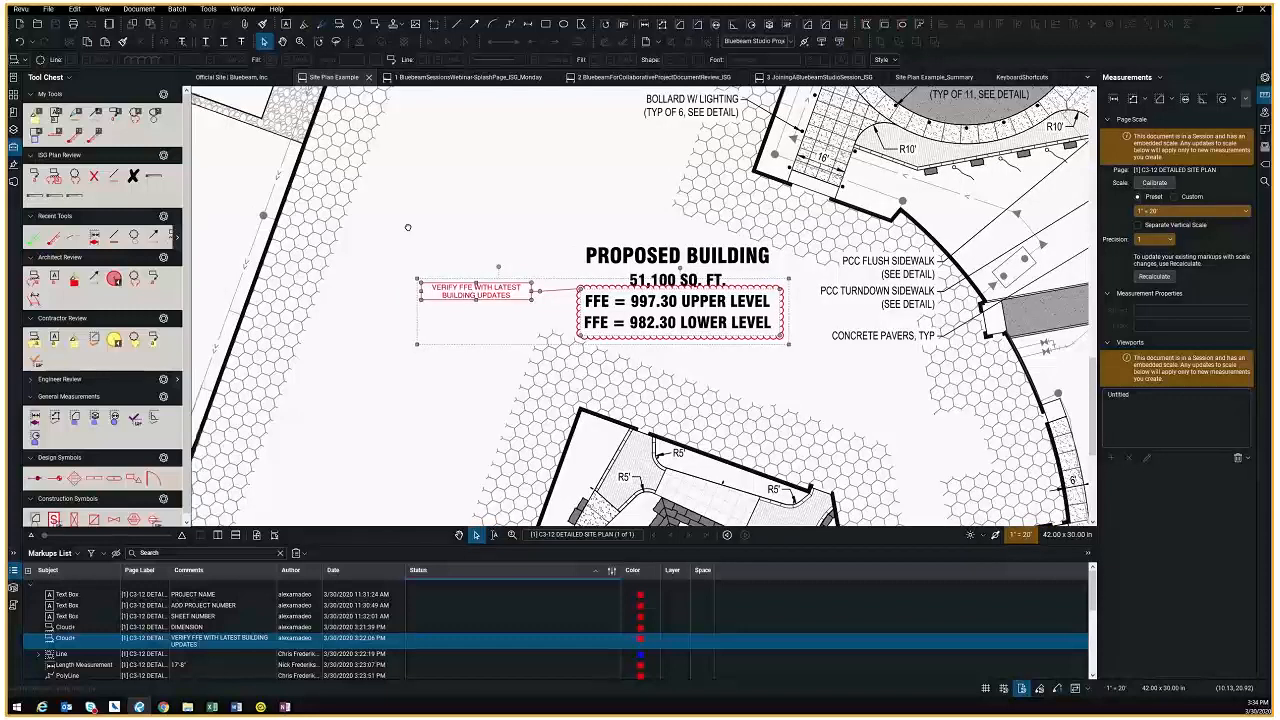
pyautogui.moveTo(407, 227); pyautogui.dragTo(538, 214)
pyautogui.scroll(-1, 535, 211)
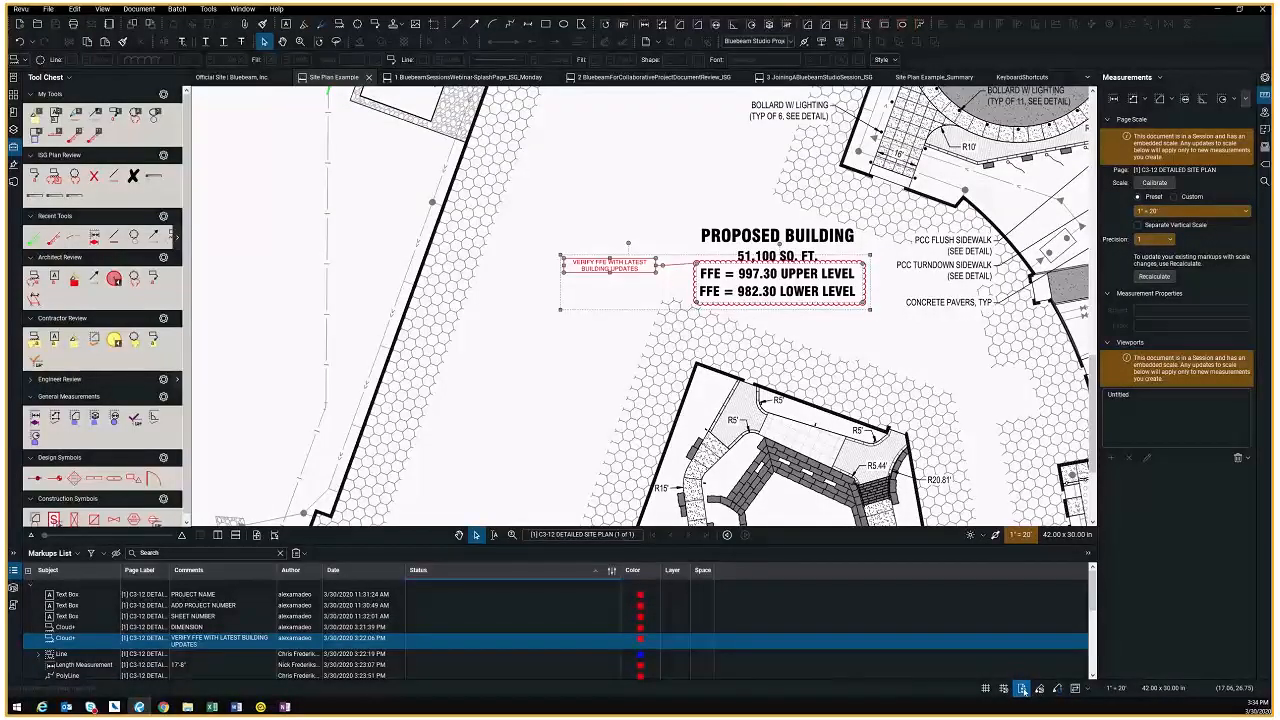
pyautogui.click(243, 9)
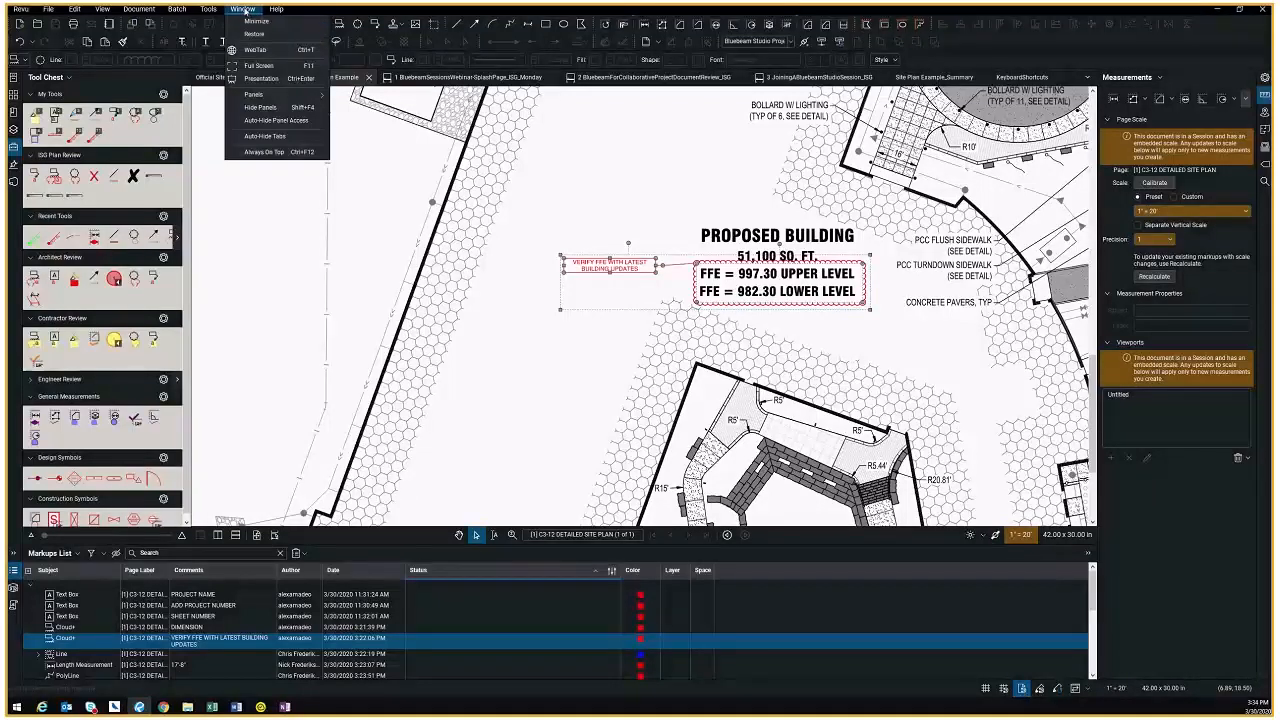
pyautogui.moveTo(208, 9)
pyautogui.moveTo(239, 25)
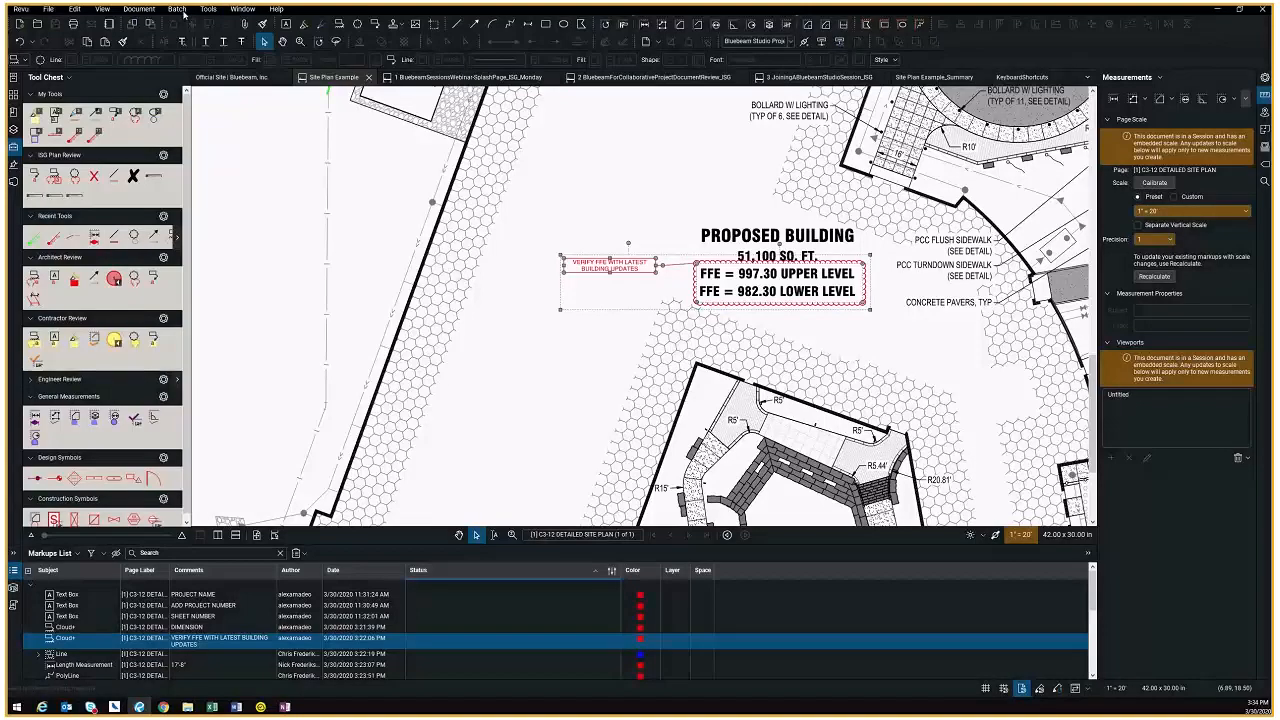
pyautogui.click(140, 9)
pyautogui.moveTo(220, 12)
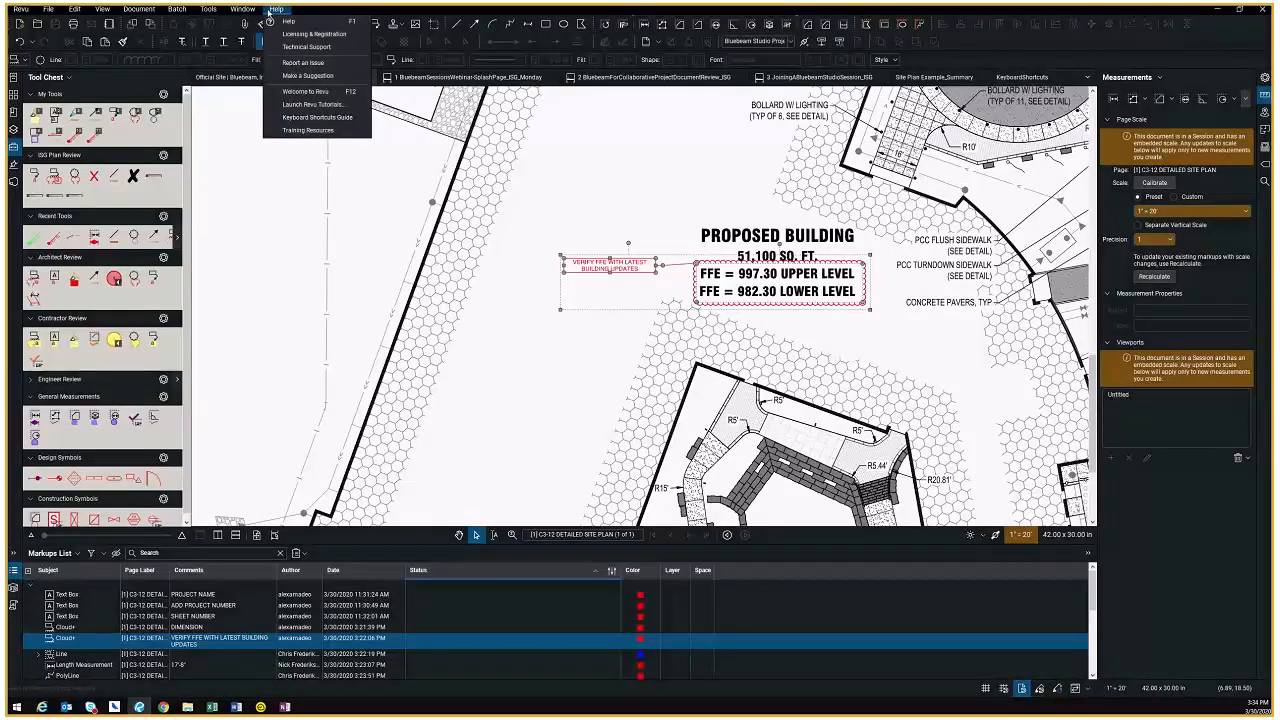
pyautogui.click(128, 12)
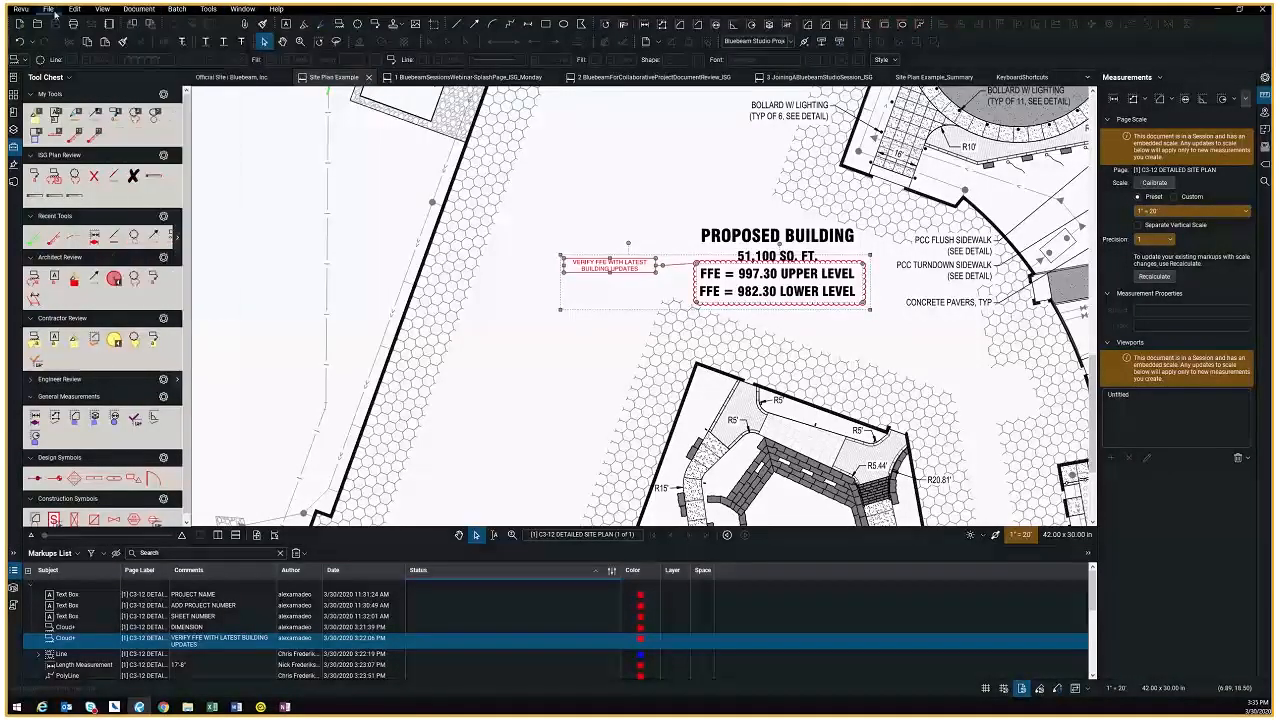
pyautogui.click(47, 9)
pyautogui.press('Escape')
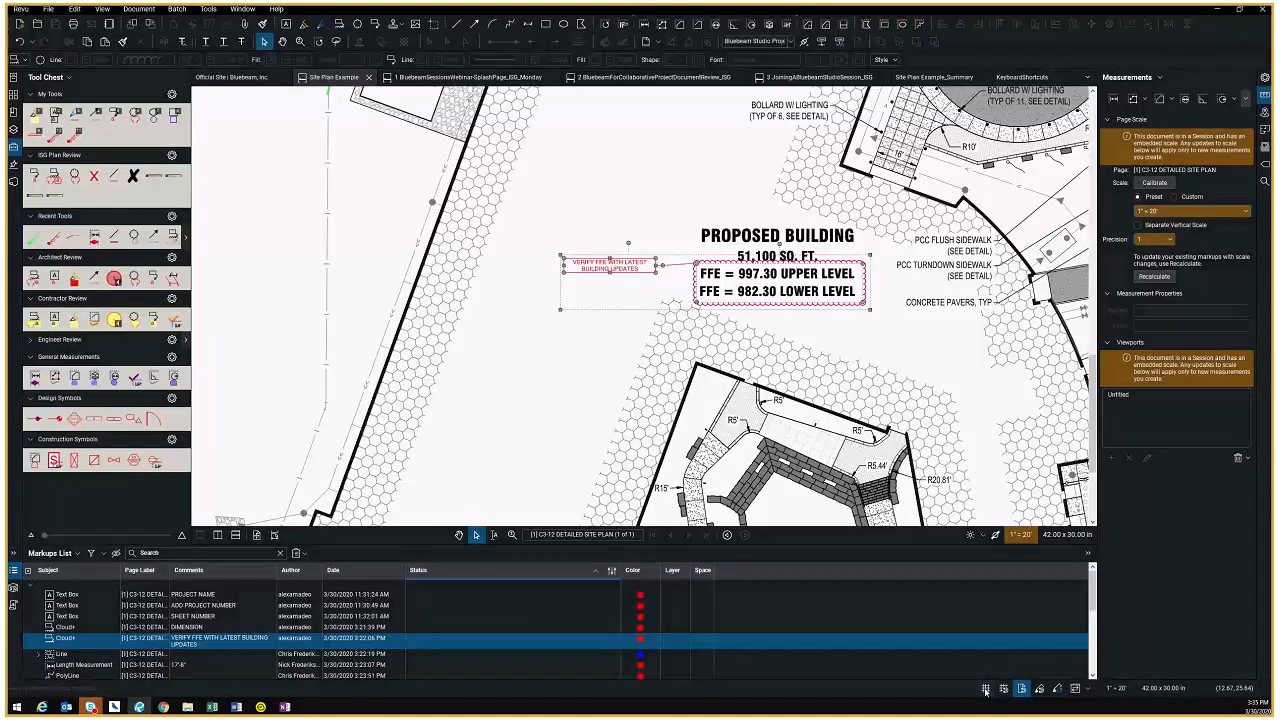
# Draw a straight red polyline about 5.4 inches high alongside the proposed building's west wall
pyautogui.click(985, 689)
pyautogui.click(508, 24)
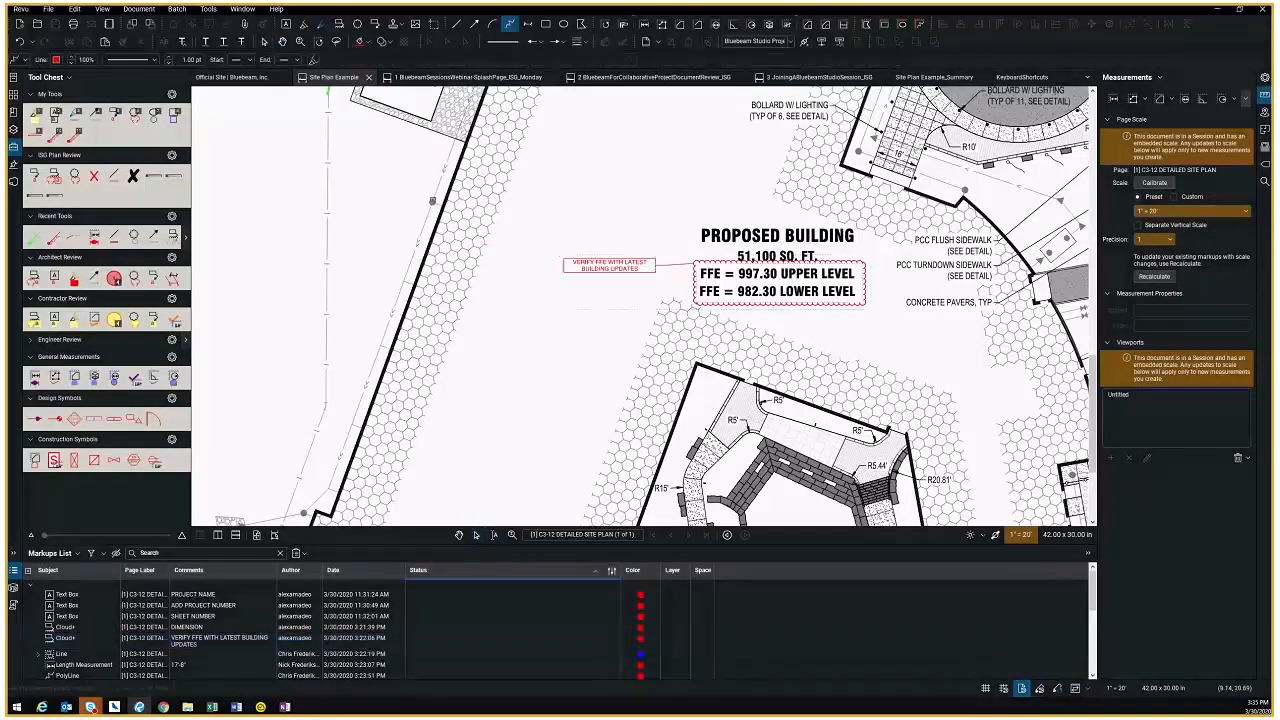
pyautogui.click(432, 202)
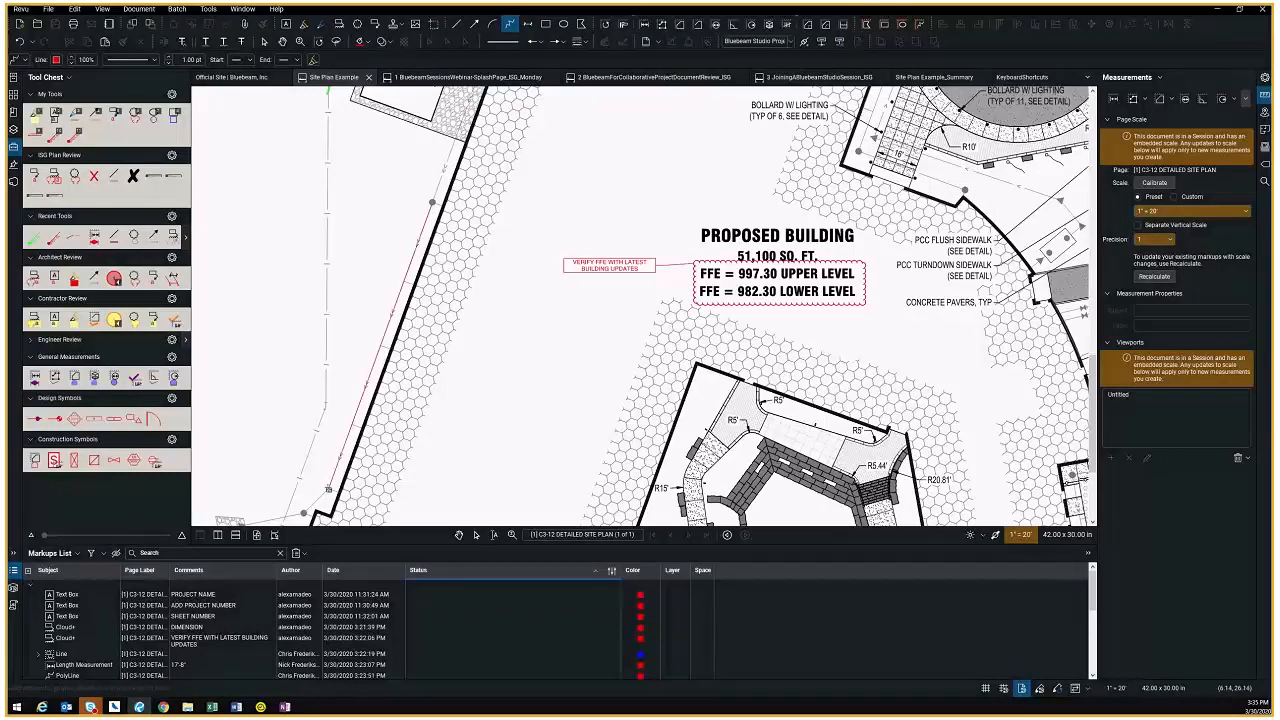
pyautogui.click(328, 489)
pyautogui.press('Return')
# Show the new polyline's properties and set its line style to Proposed Storm Sewer from the ISG Line Types
pyautogui.click(1264, 78)
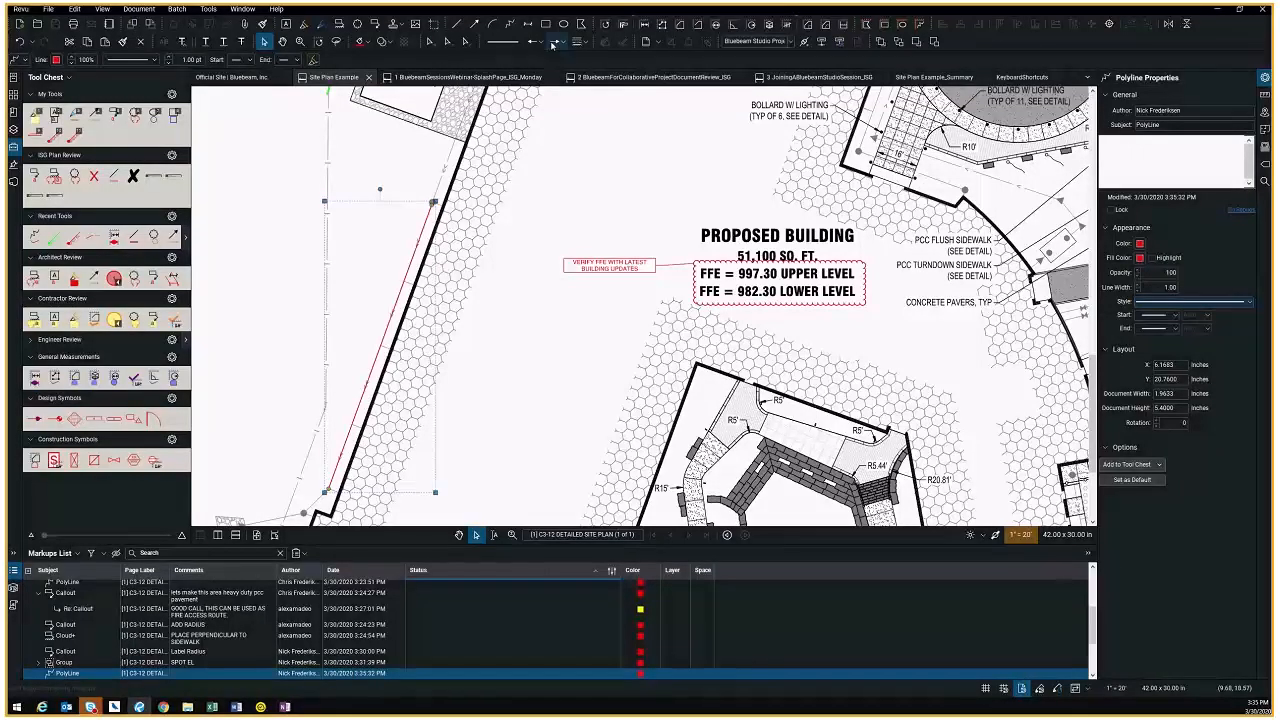
pyautogui.click(552, 44)
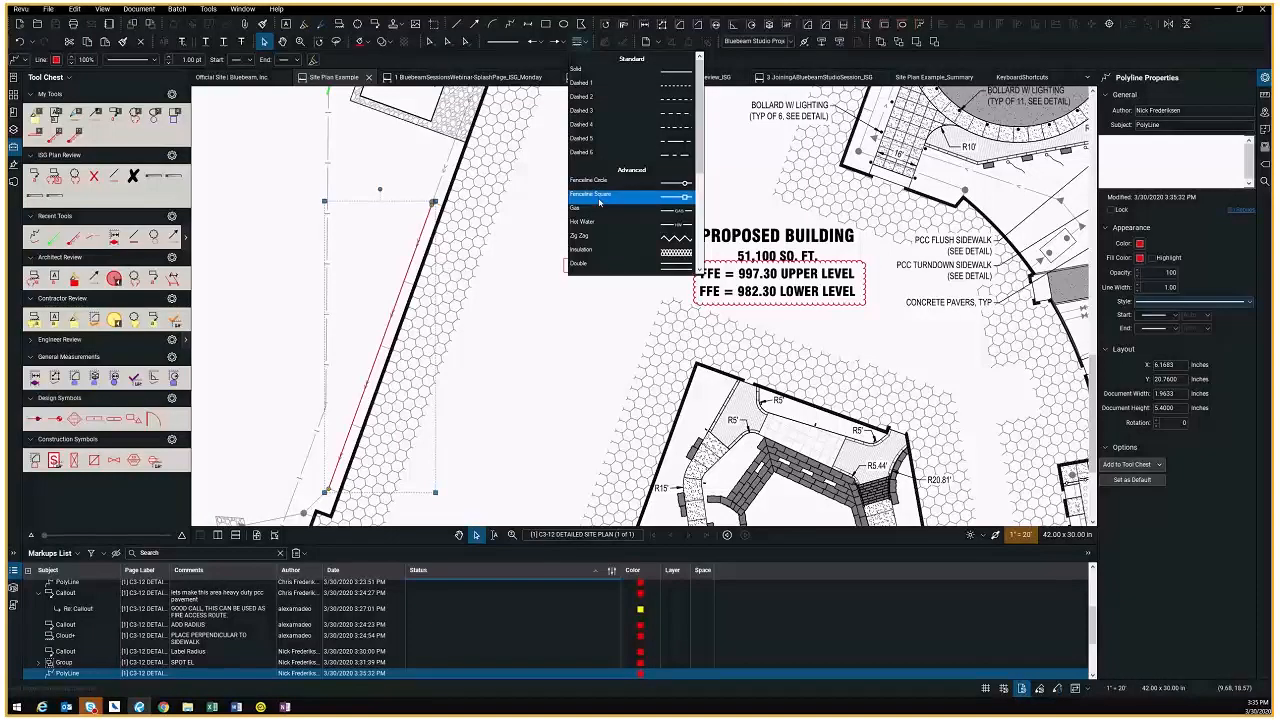
pyautogui.scroll(-1, 595, 200)
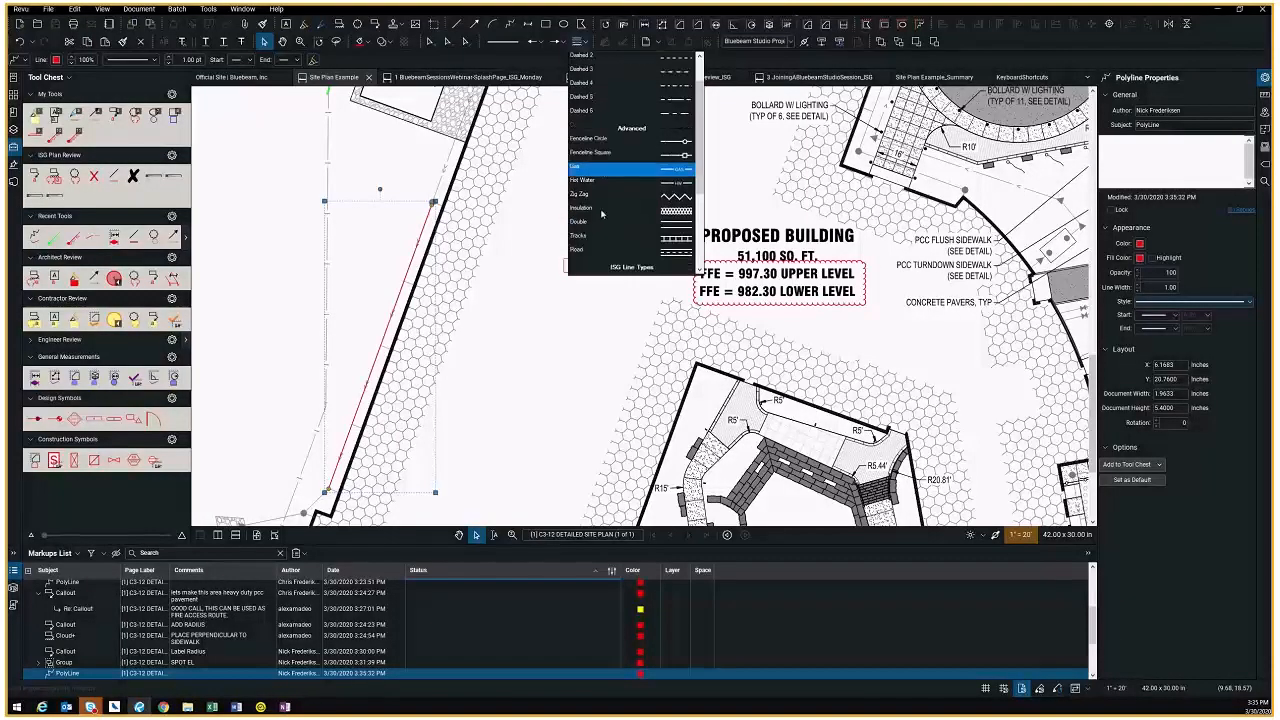
pyautogui.scroll(-3, 620, 170)
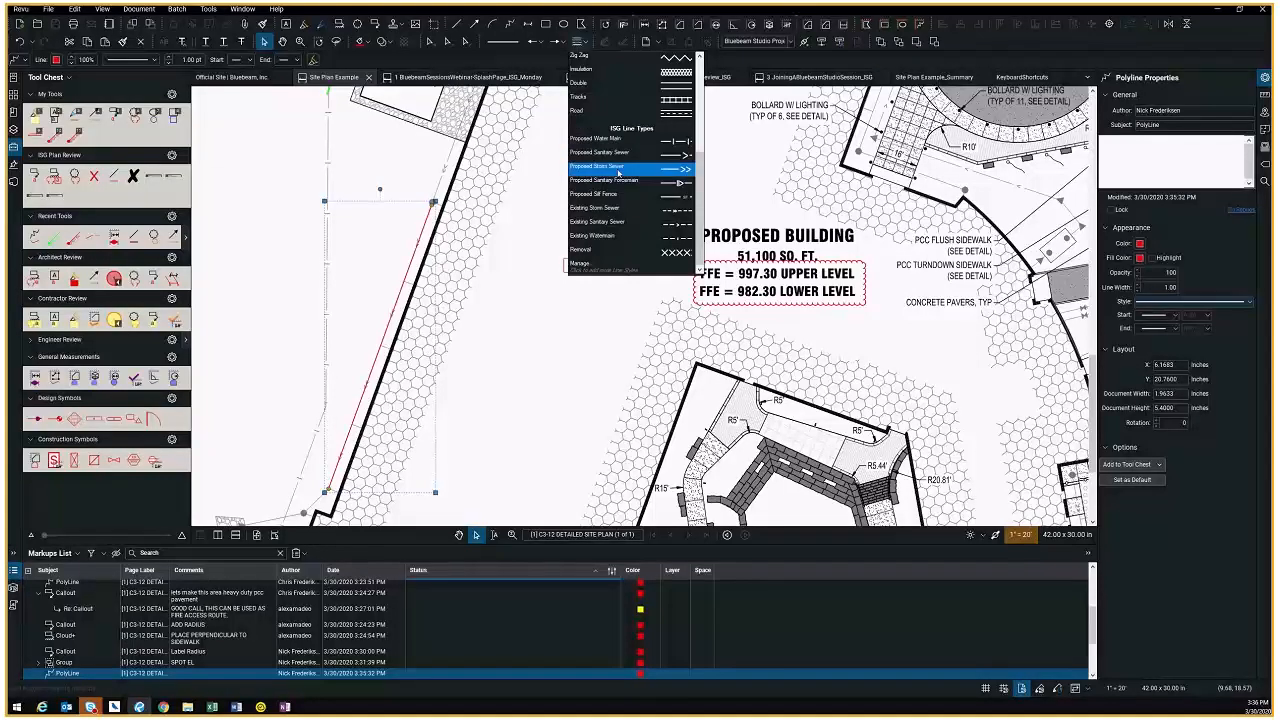
pyautogui.click(618, 168)
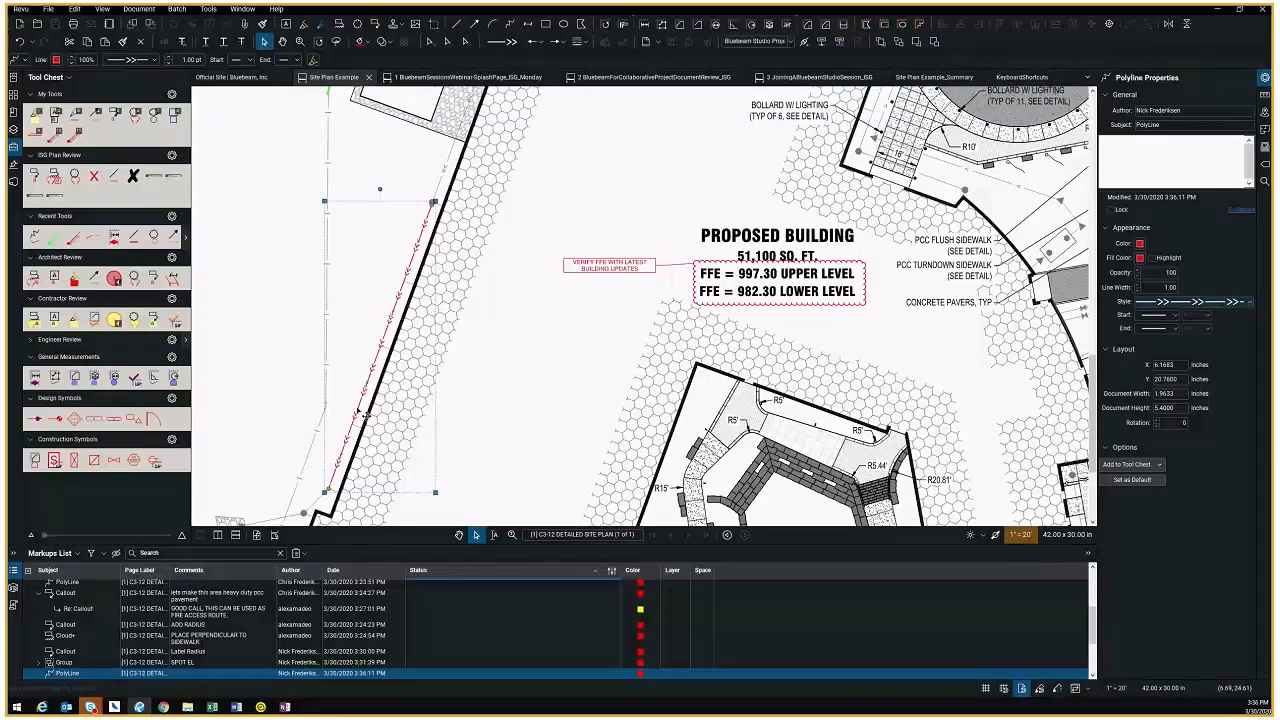
pyautogui.scroll(-2, 485, 317)
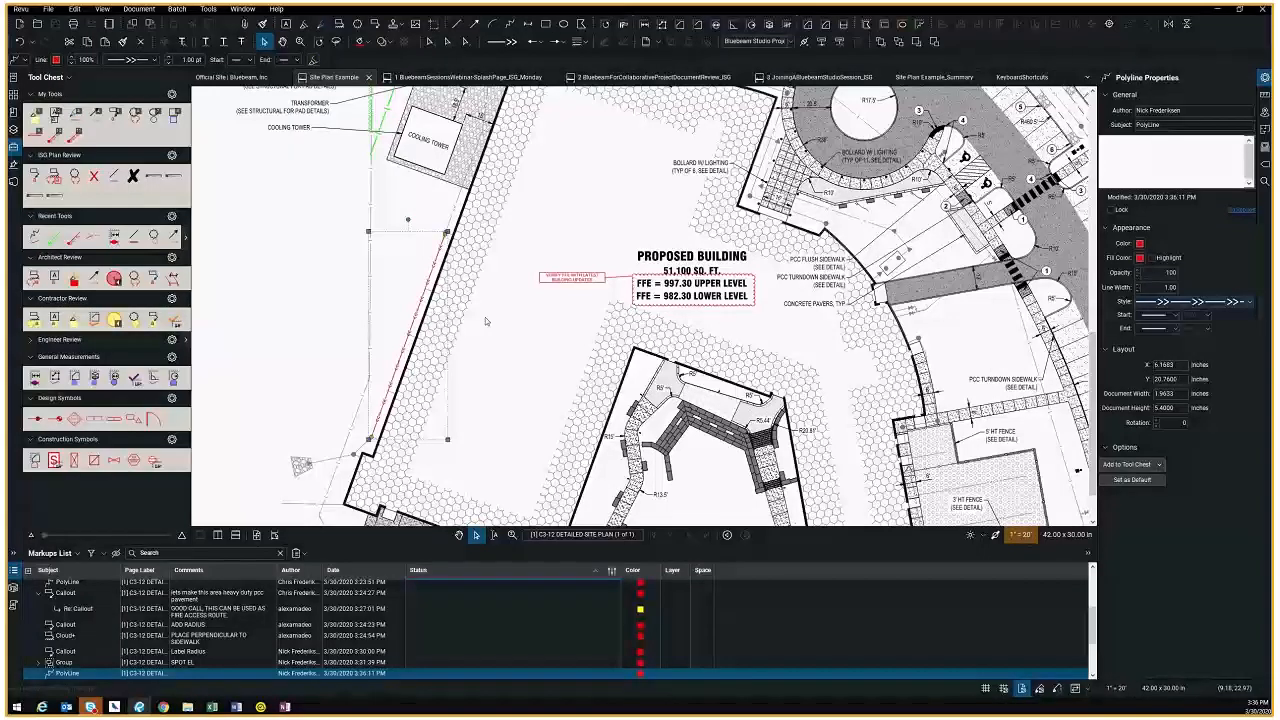
# Open Site Plan Example.pdf from the recent files and hide the markups list
pyautogui.click(13, 95)
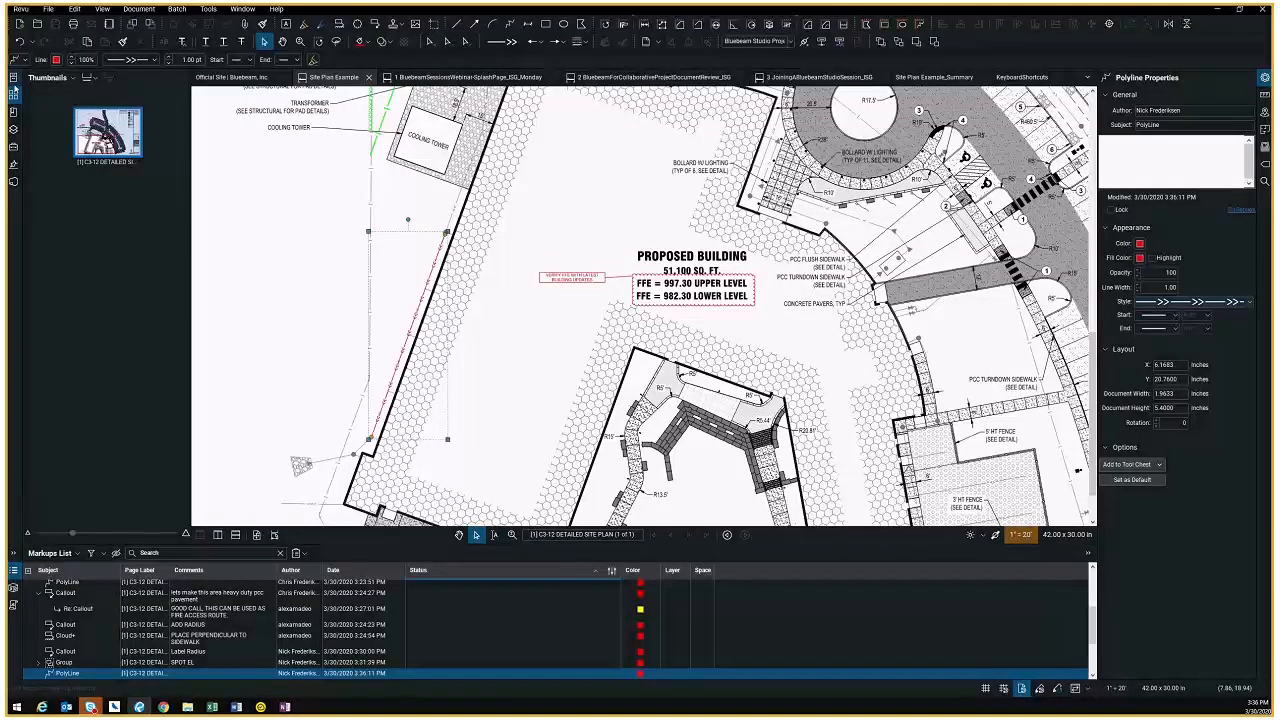
pyautogui.click(14, 112)
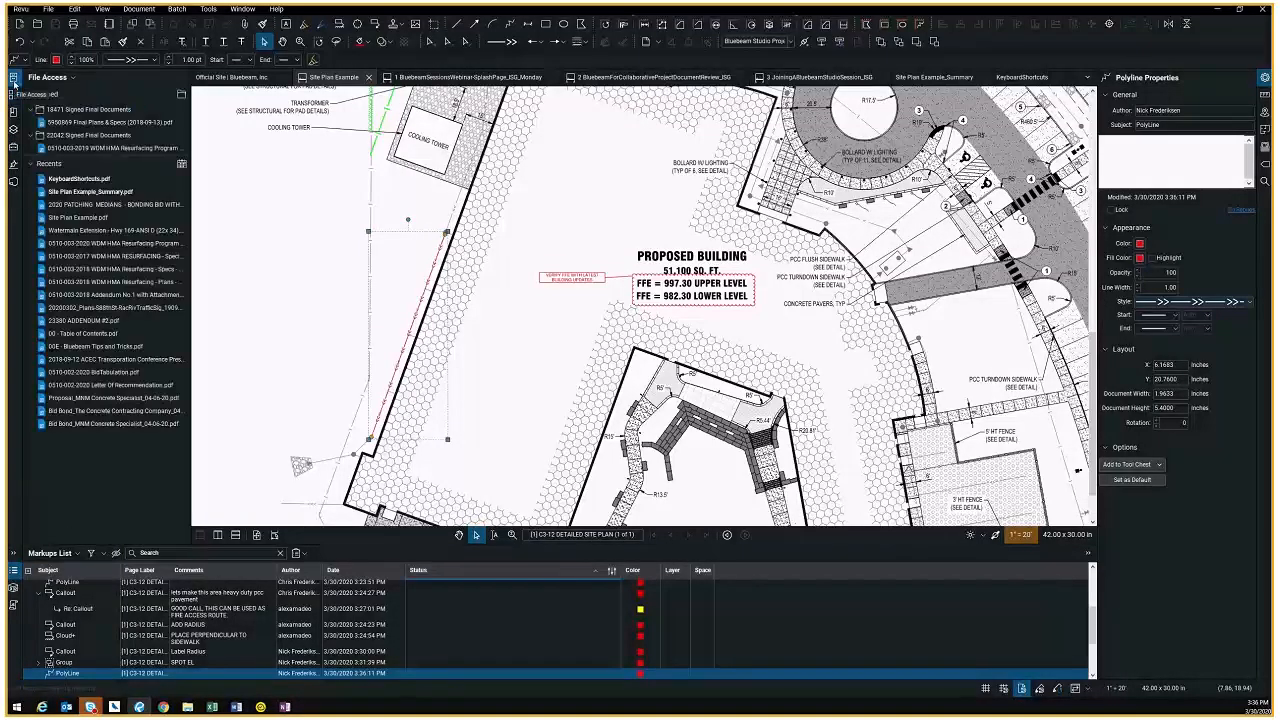
pyautogui.click(72, 218)
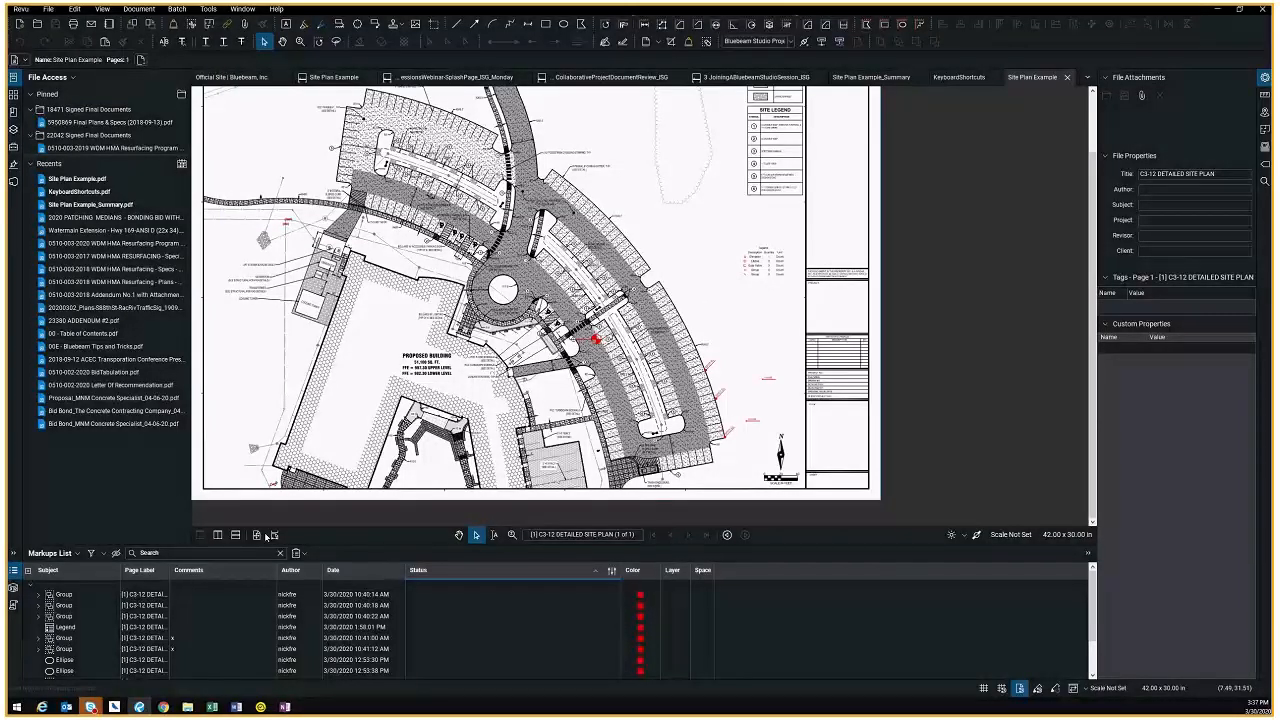
pyautogui.click(13, 567)
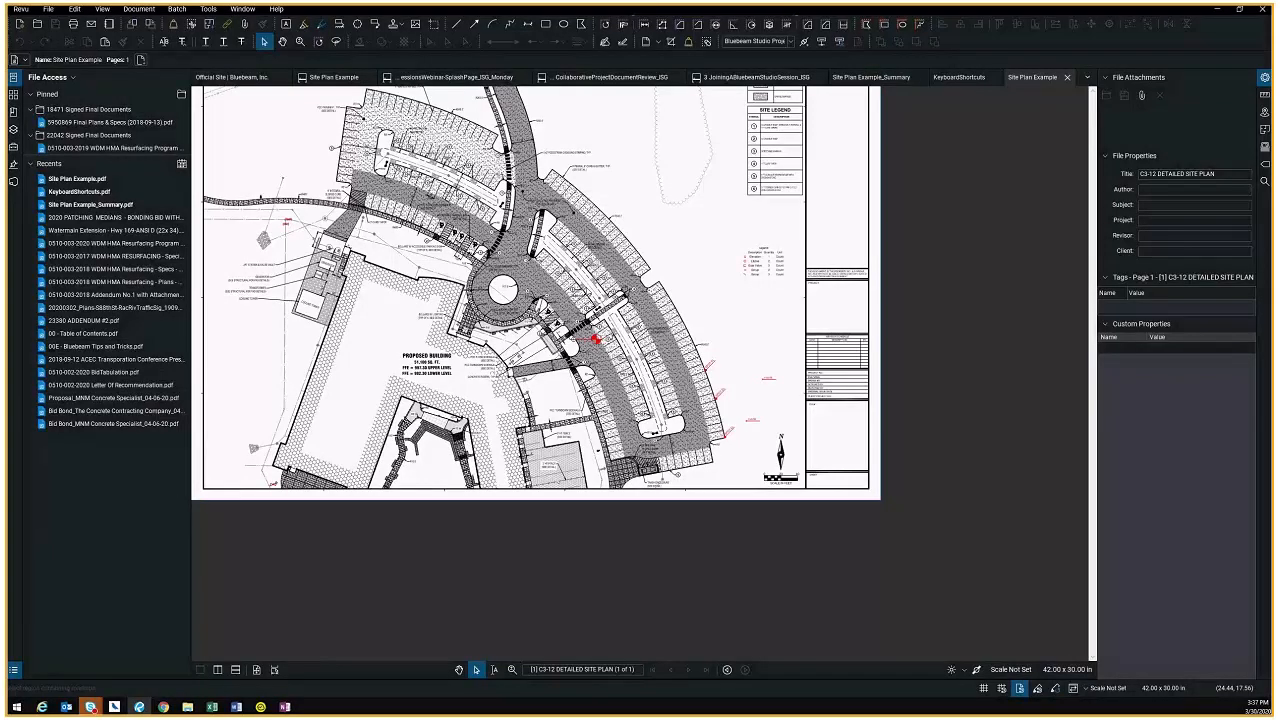
# Examine the ellipse markups in the eastern parking area and the markup legend beside the parking lot
pyautogui.scroll(2, 587, 285)
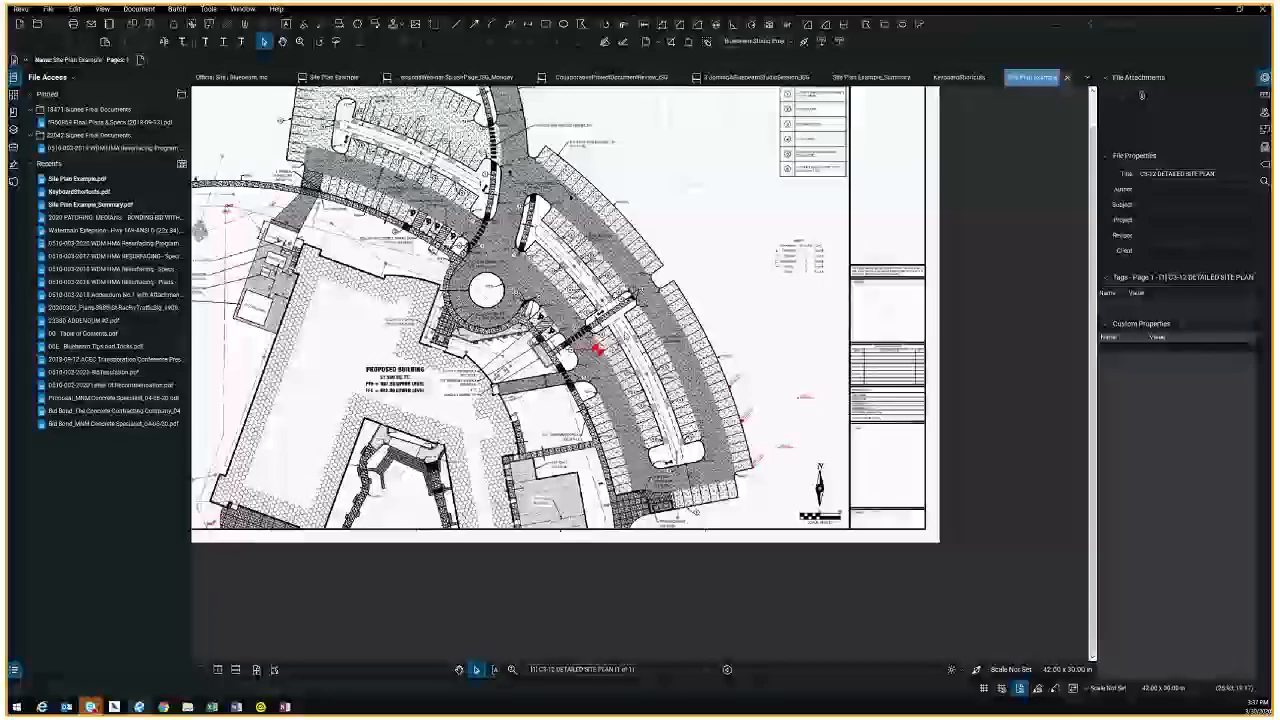
pyautogui.scroll(3, 640, 380)
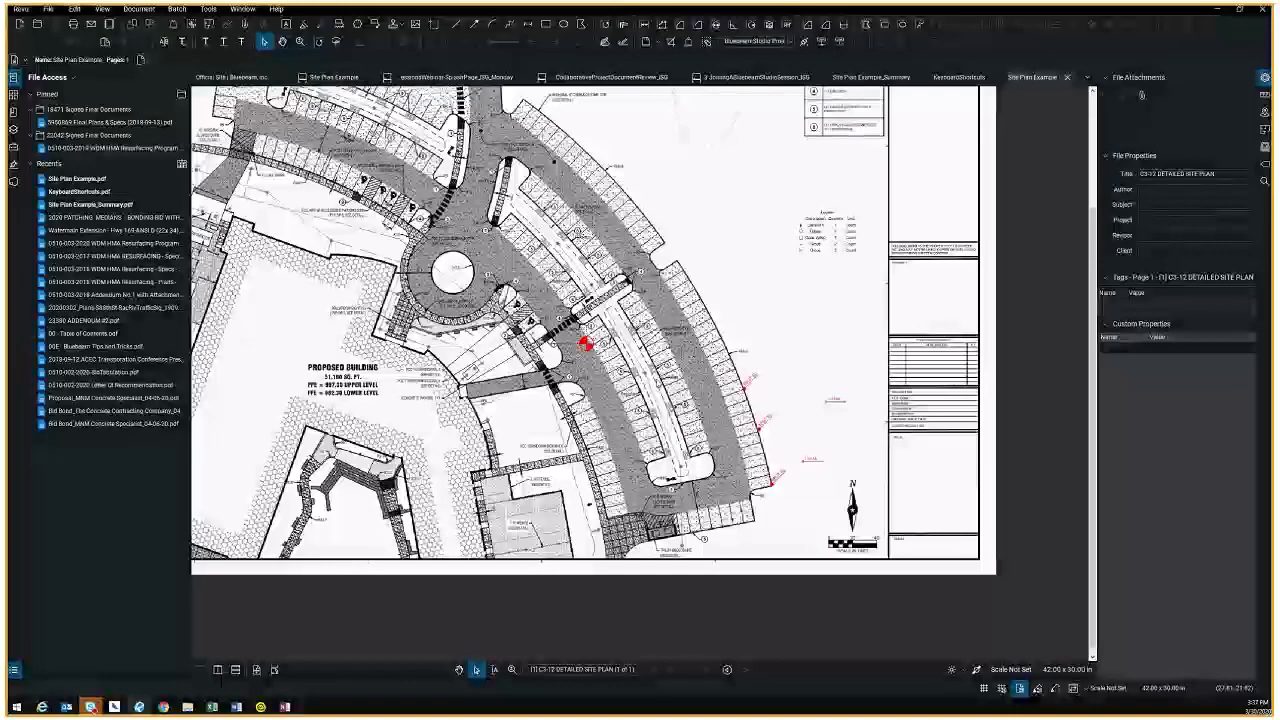
pyautogui.scroll(2, 585, 344)
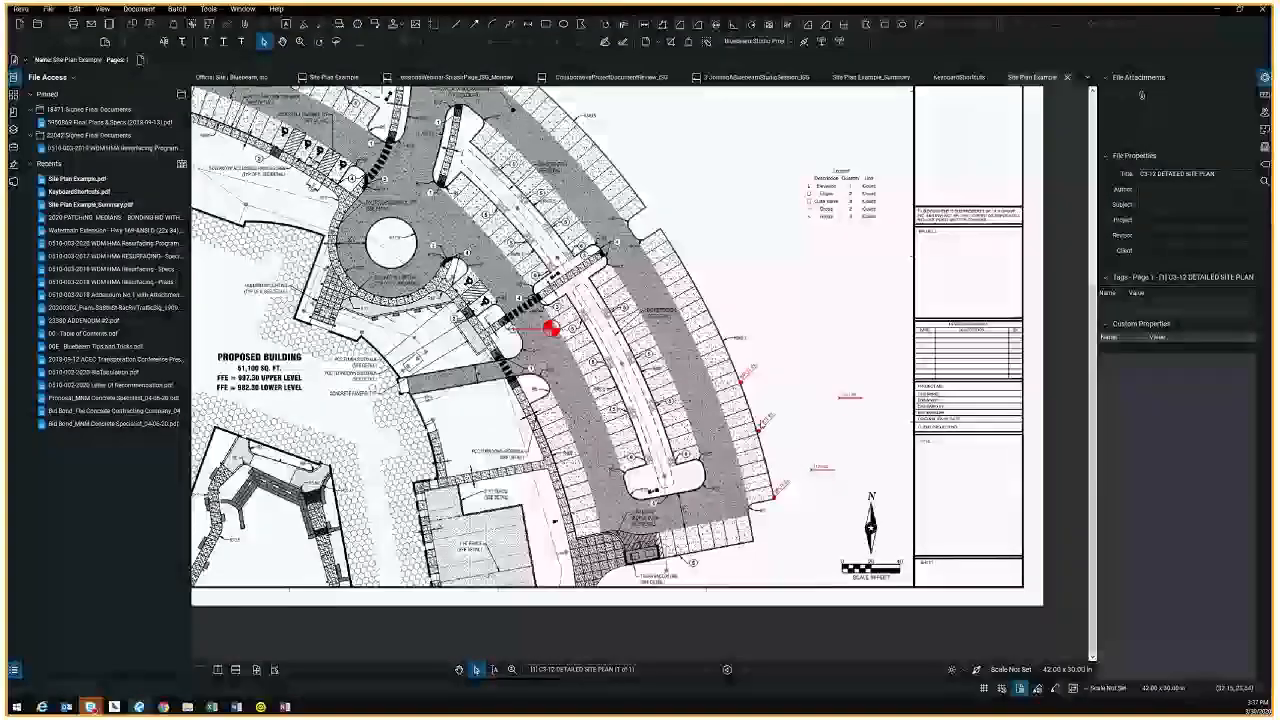
pyautogui.click(551, 329)
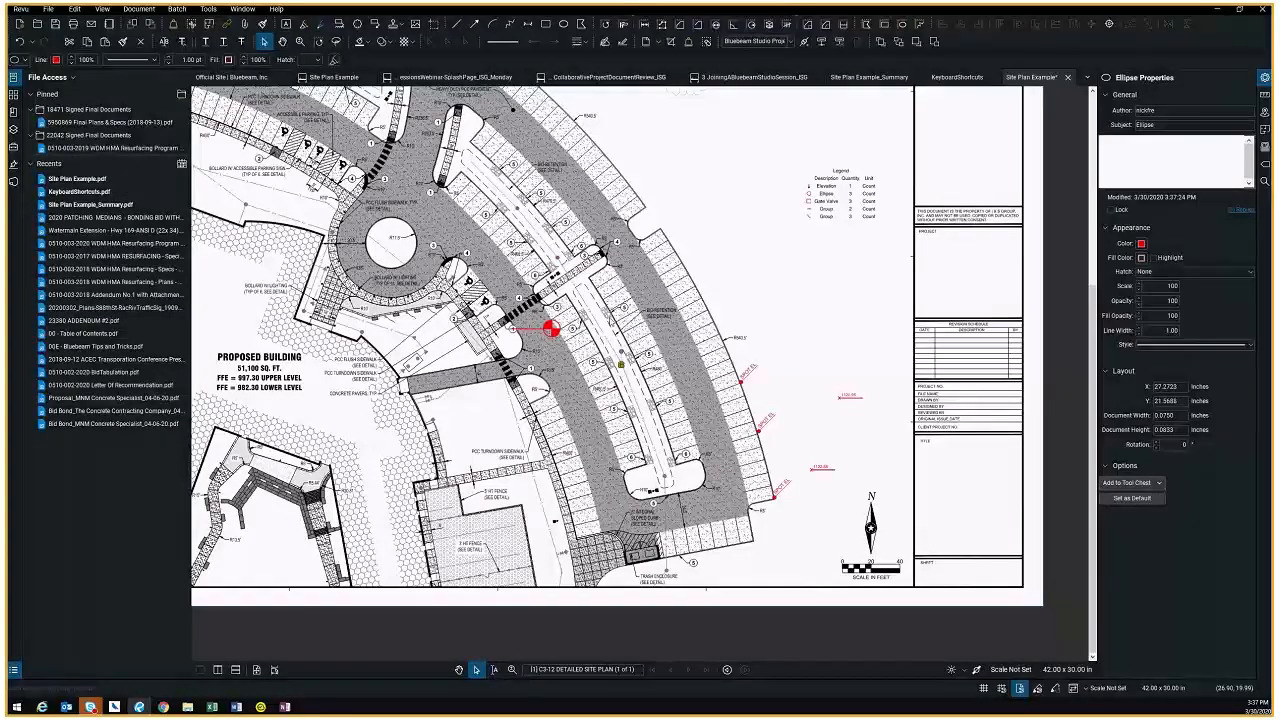
pyautogui.press('Tab')
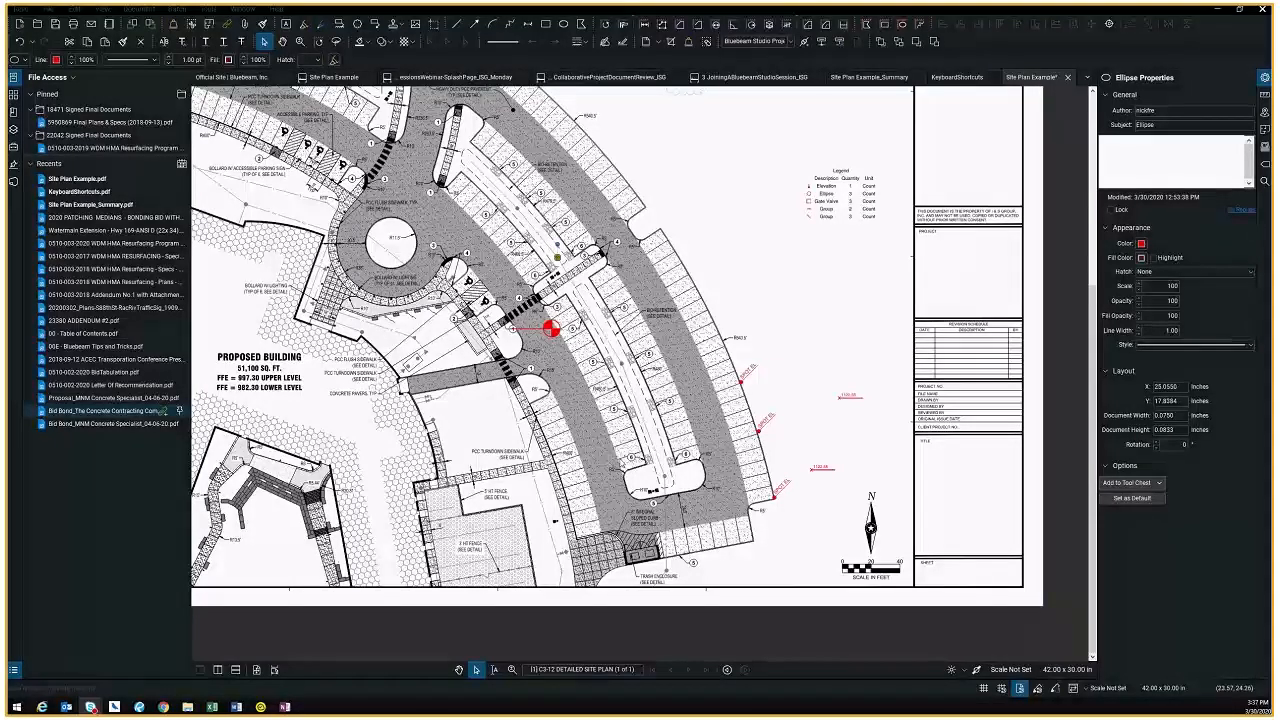
pyautogui.click(847, 186)
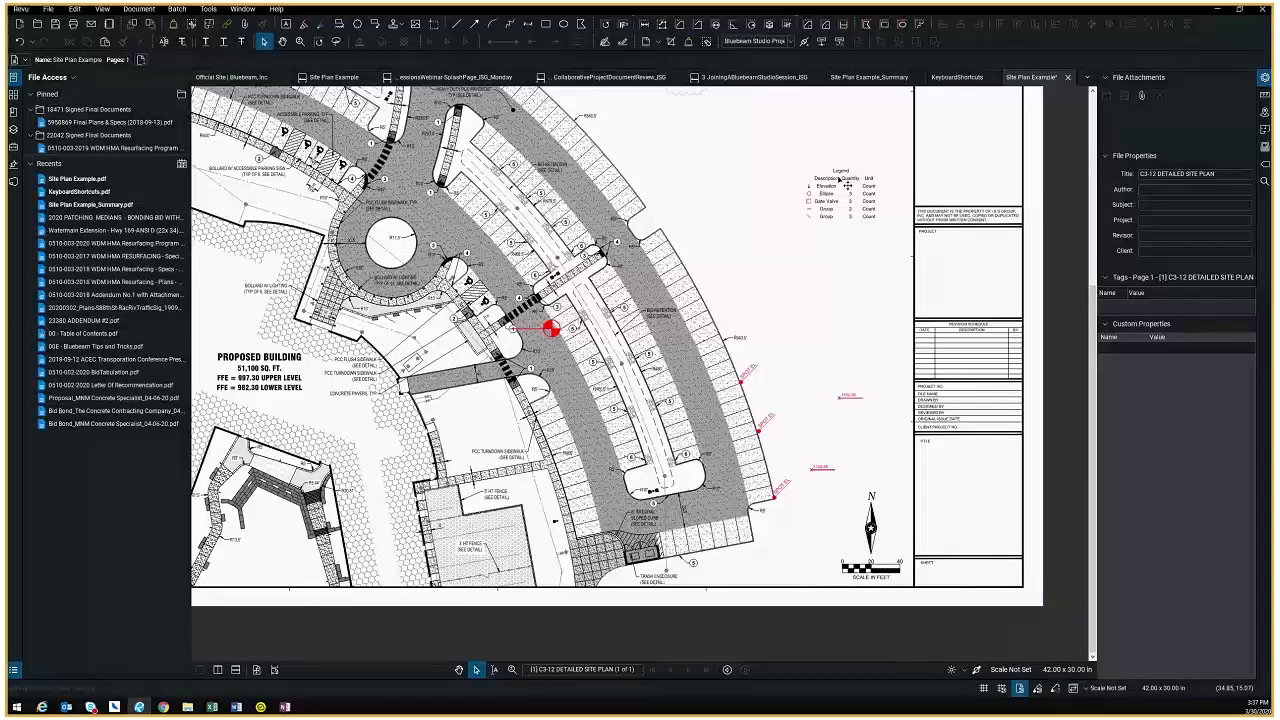
# Show the Tool Chest and place two Gate Valve construction symbols below the grey walkway strip east of the proposed building
pyautogui.scroll(1, 847, 186)
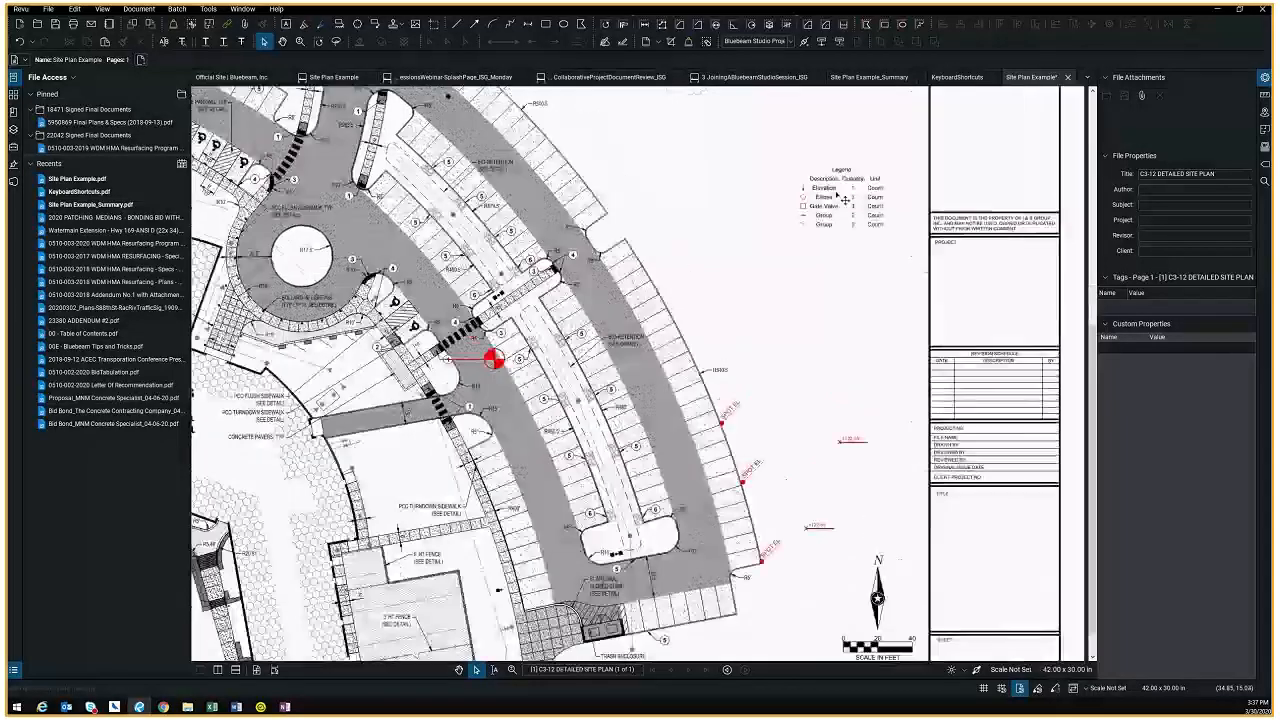
pyautogui.scroll(1, 845, 200)
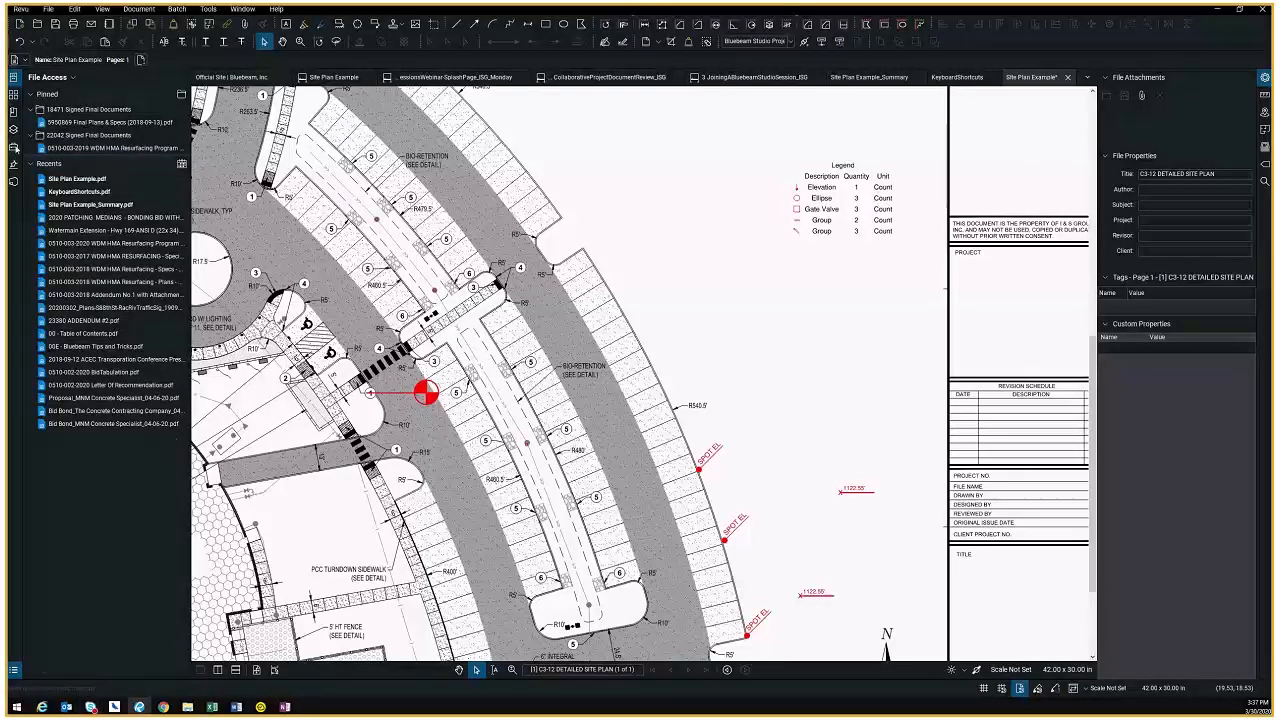
pyautogui.click(13, 147)
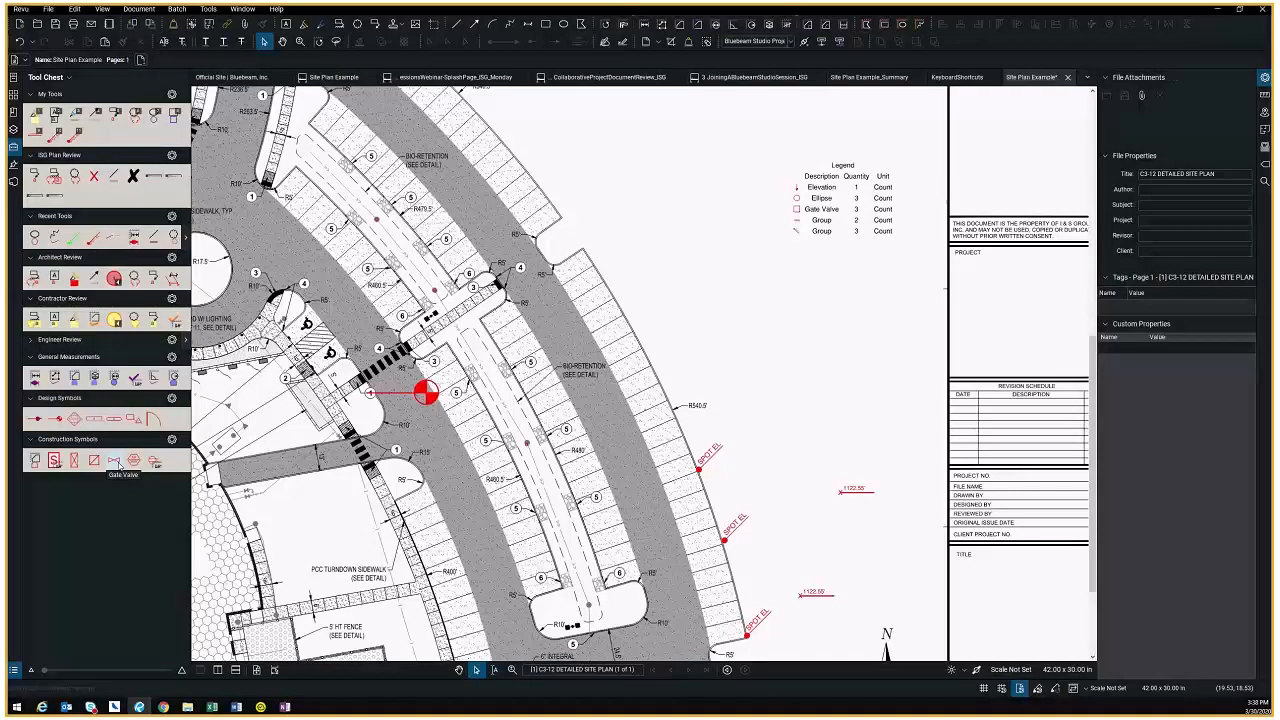
pyautogui.click(116, 462)
pyautogui.click(249, 495)
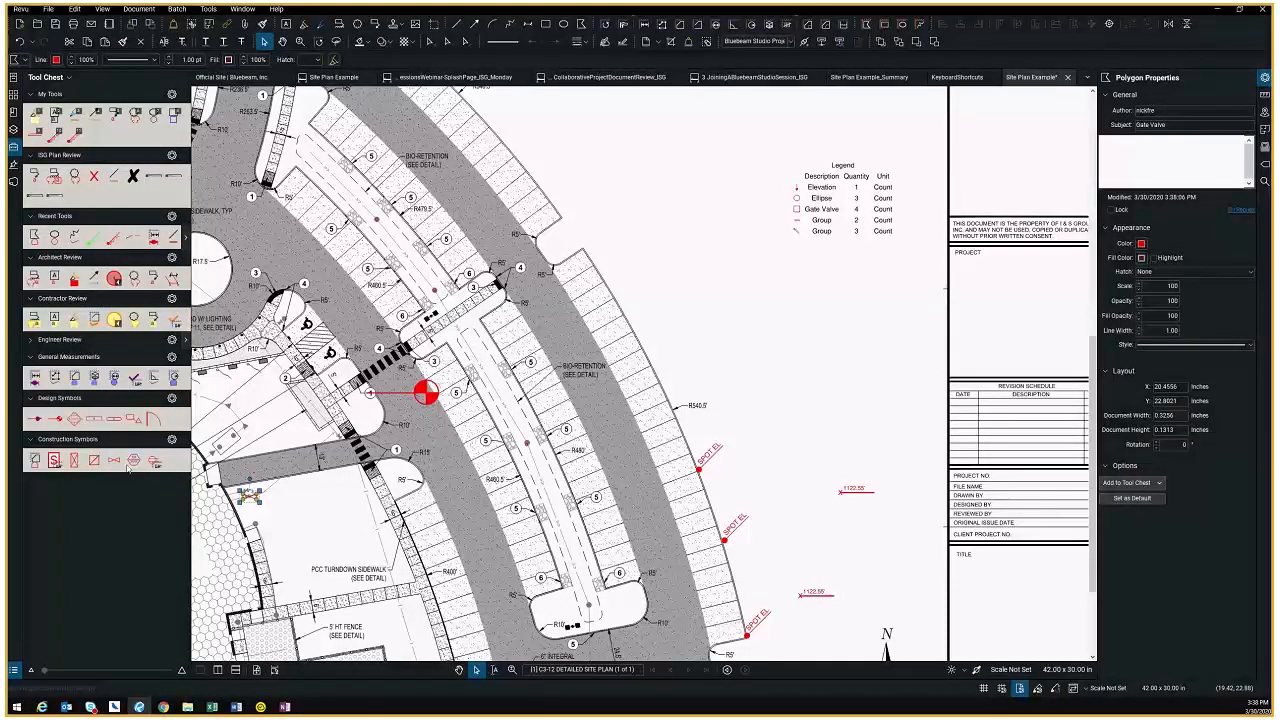
pyautogui.press('Escape')
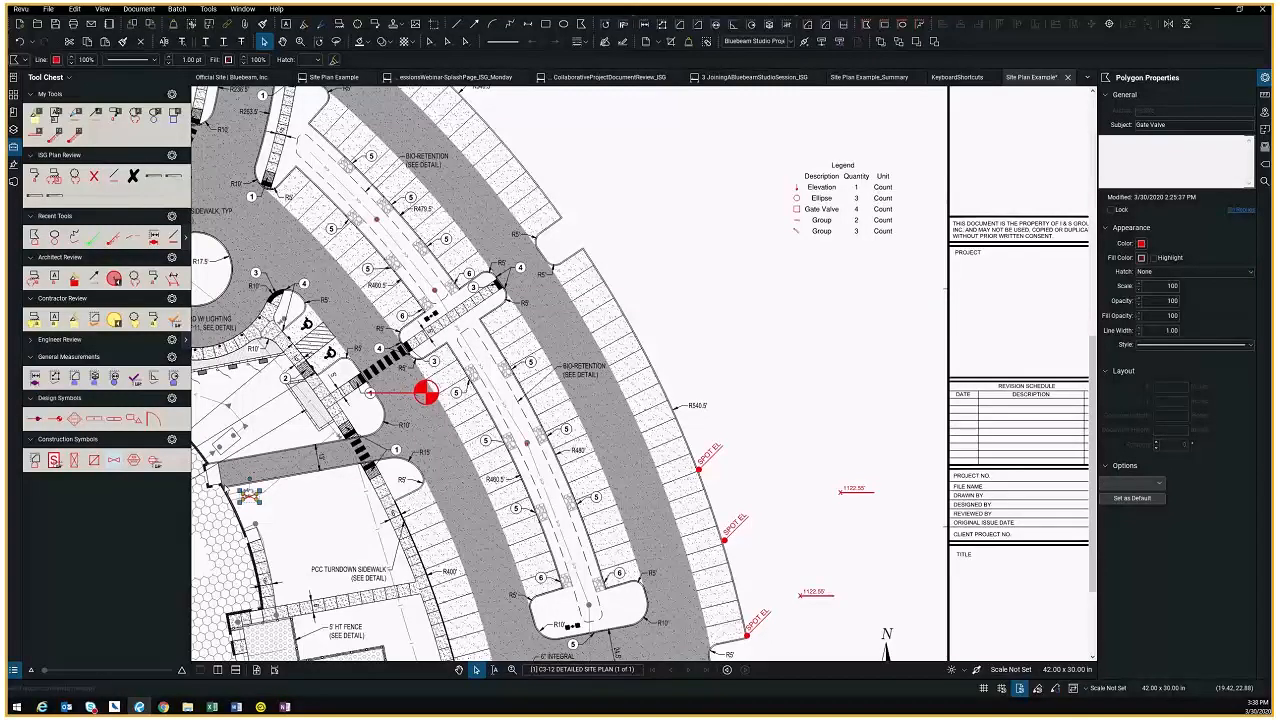
pyautogui.click(249, 493)
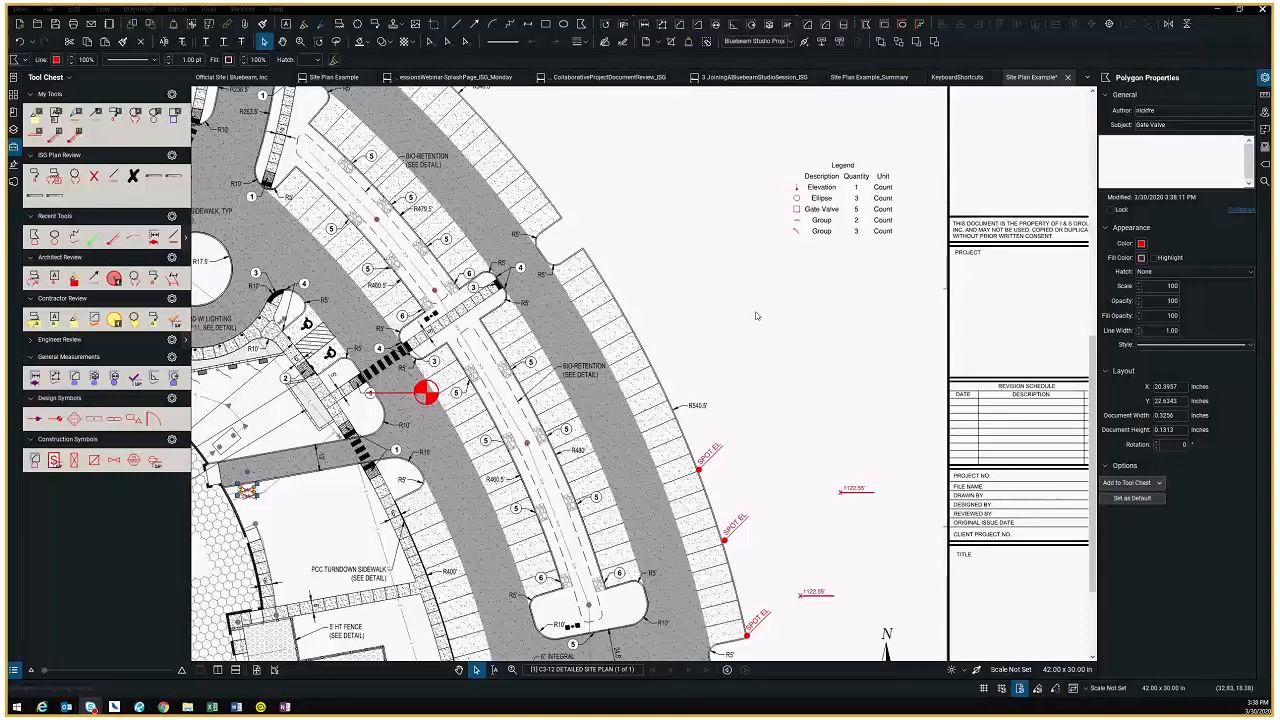
# Show the measurement tools and switch to the Studio session's Site Plan Example document
pyautogui.scroll(-1, 756, 316)
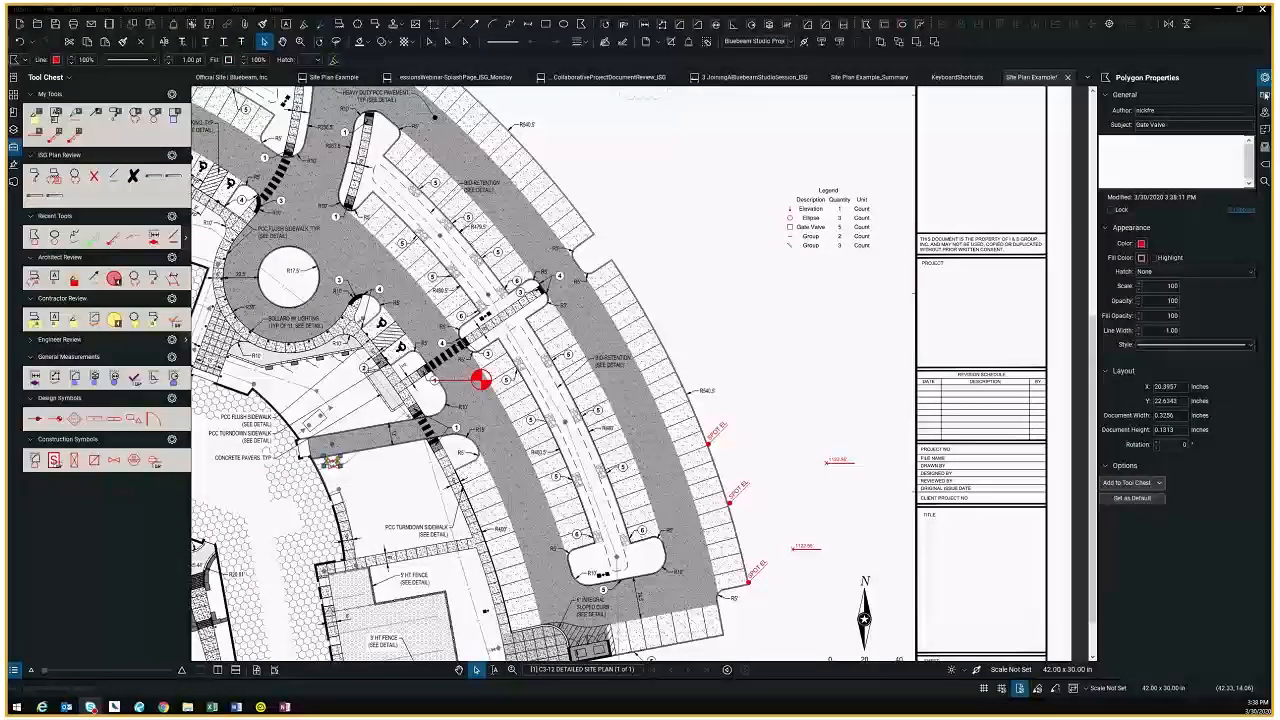
pyautogui.hotkey('alt', 'u')
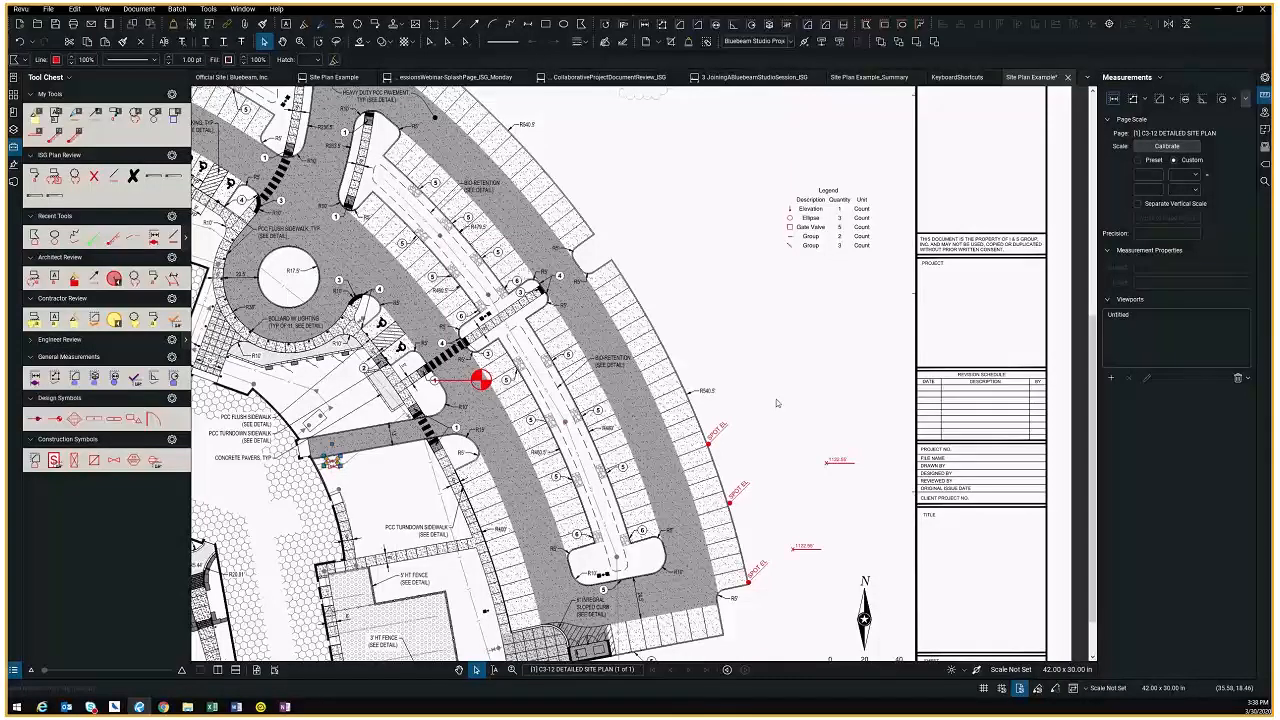
pyautogui.click(333, 77)
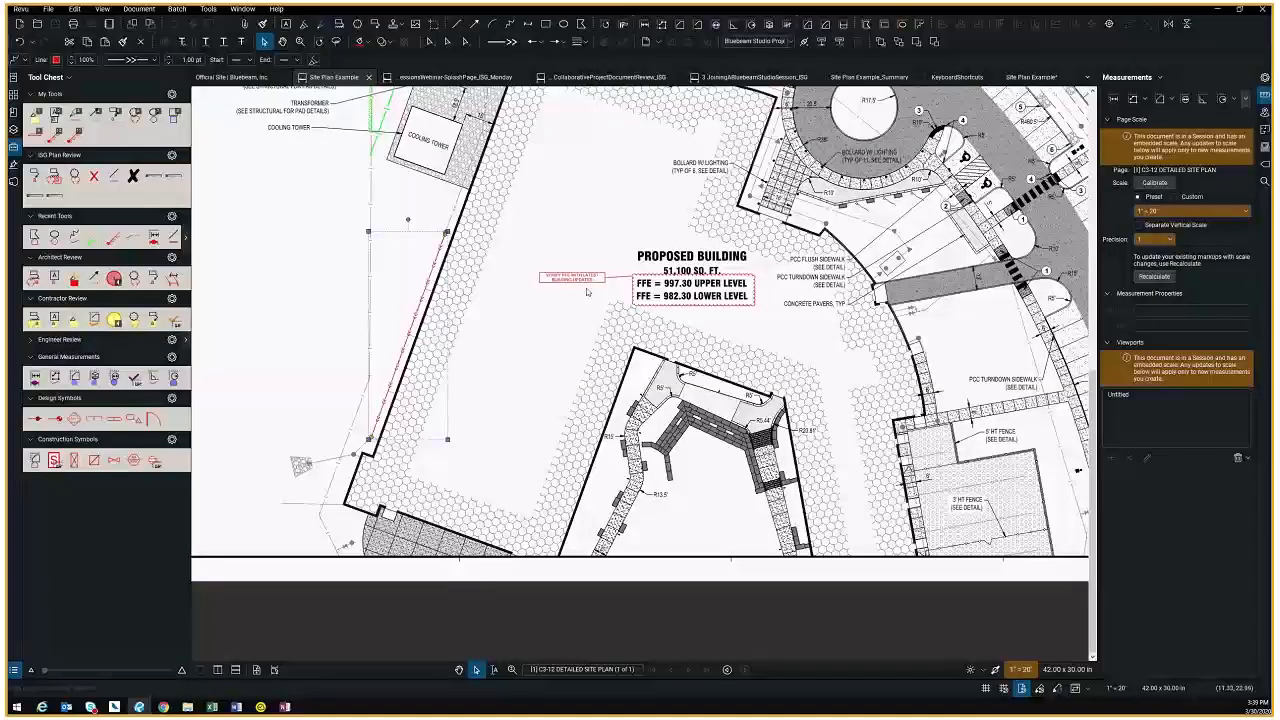
# Add a length measurement across the drive-aisle end of the second parking stall beside the hatched area north of the building
pyautogui.moveTo(587, 291); pyautogui.dragTo(520, 389)
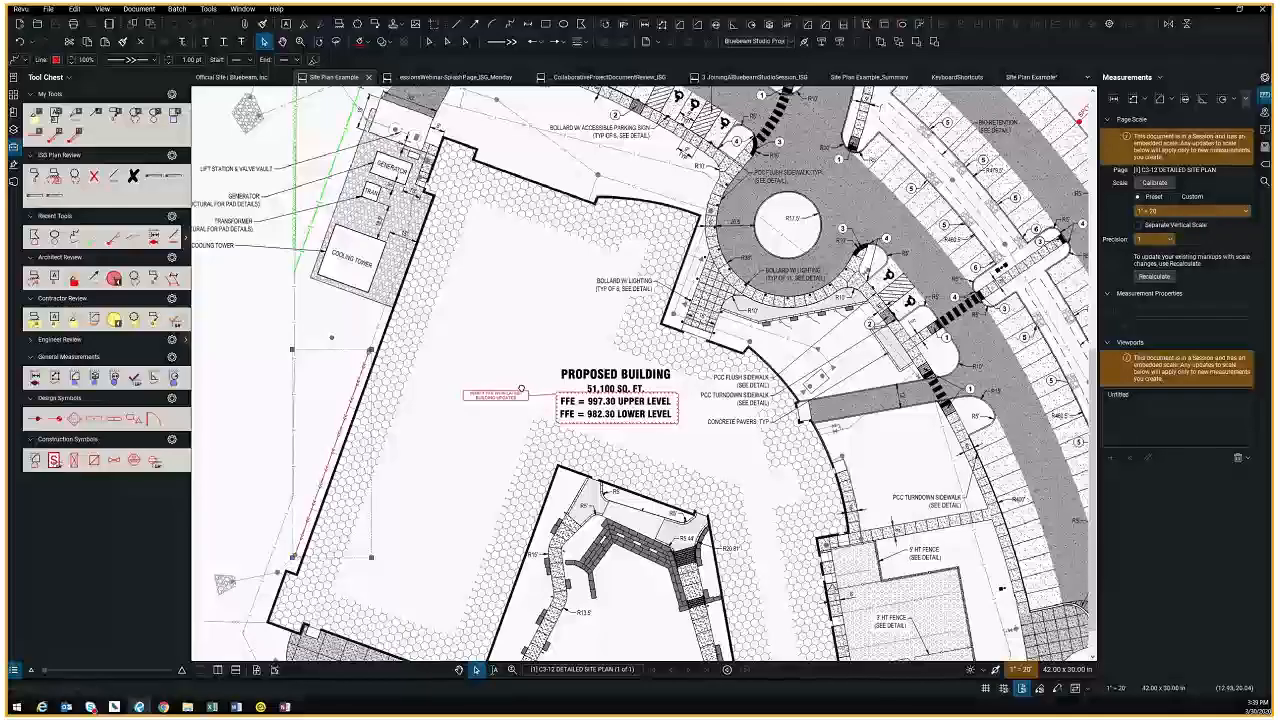
pyautogui.scroll(3, 521, 388)
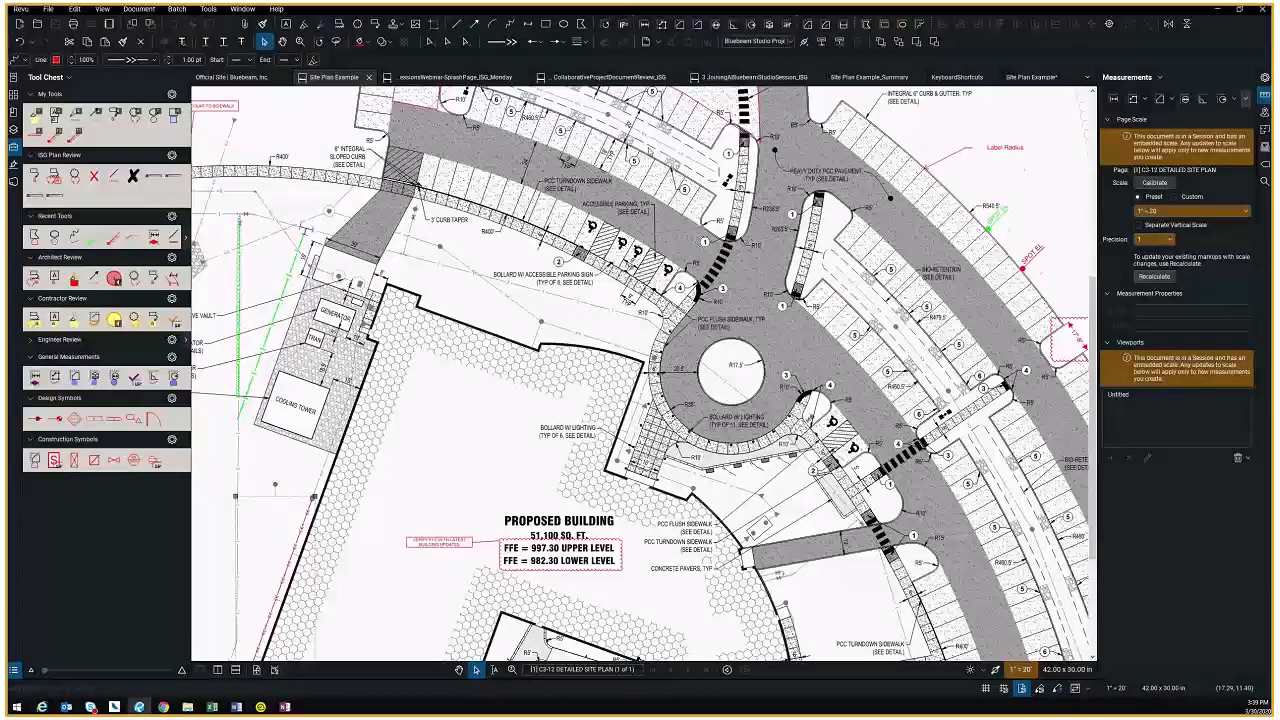
pyautogui.scroll(1, 642, 375)
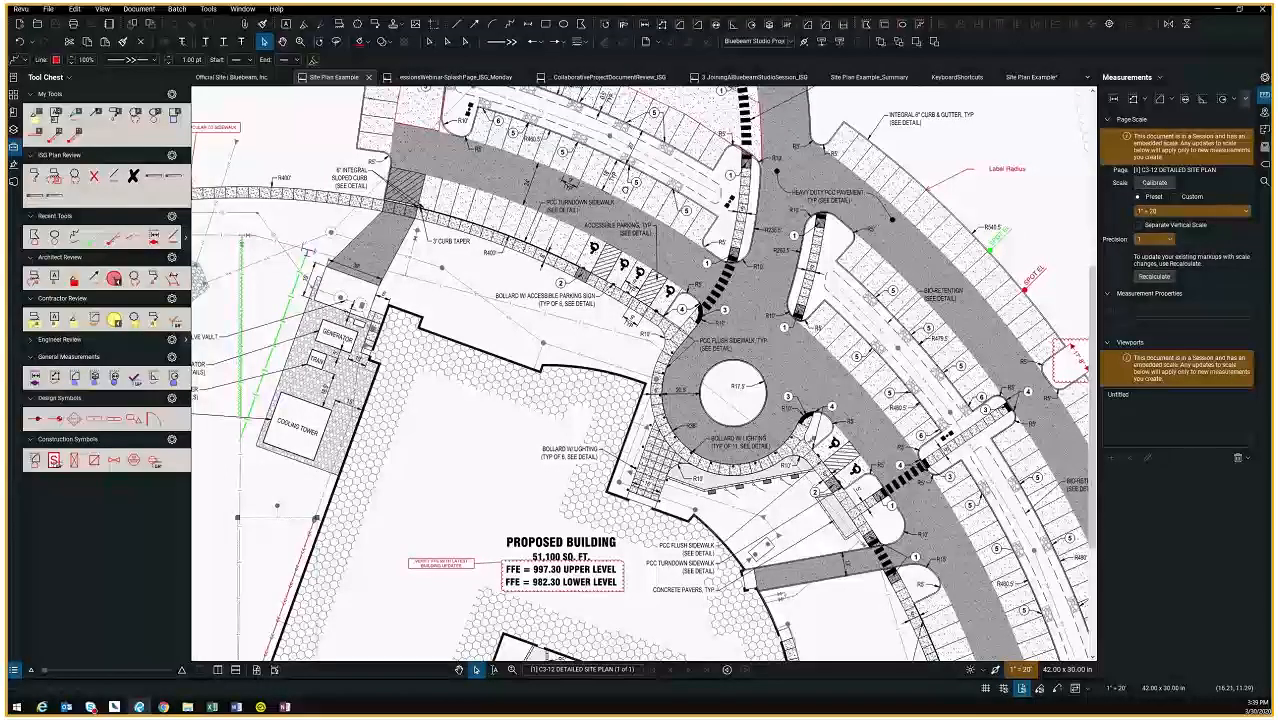
pyautogui.scroll(5, 642, 375)
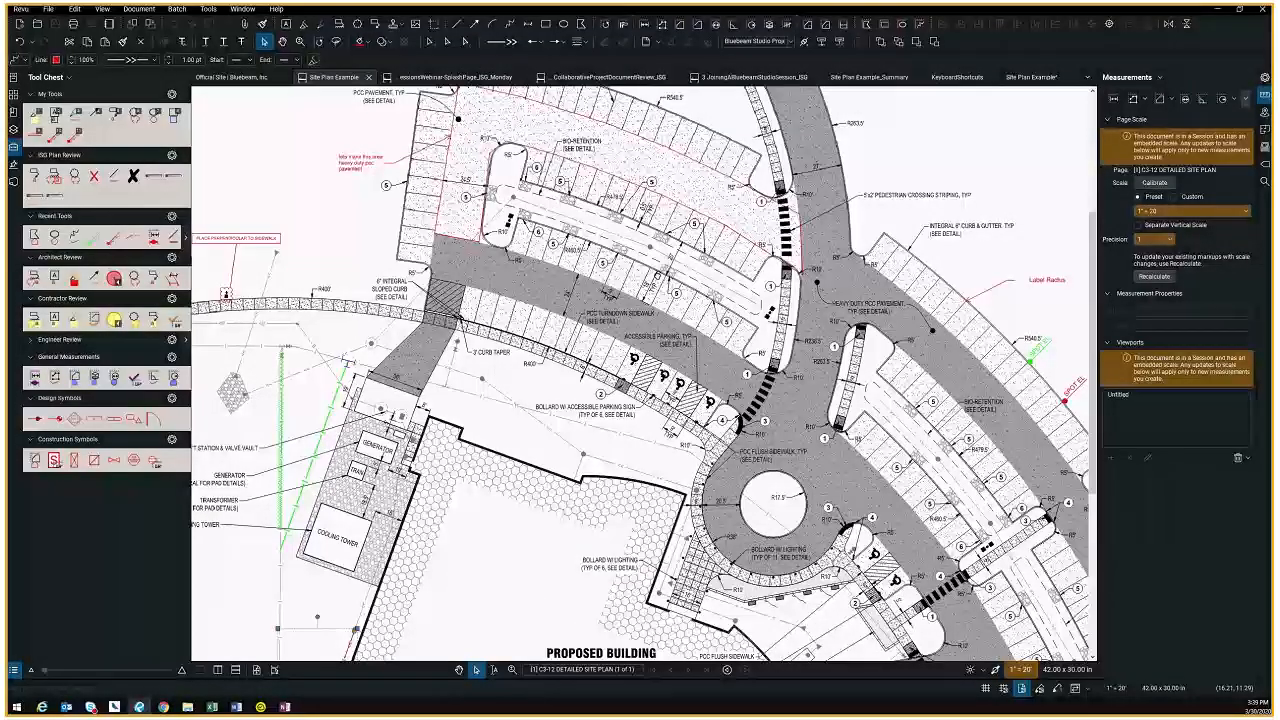
pyautogui.scroll(1, 642, 375)
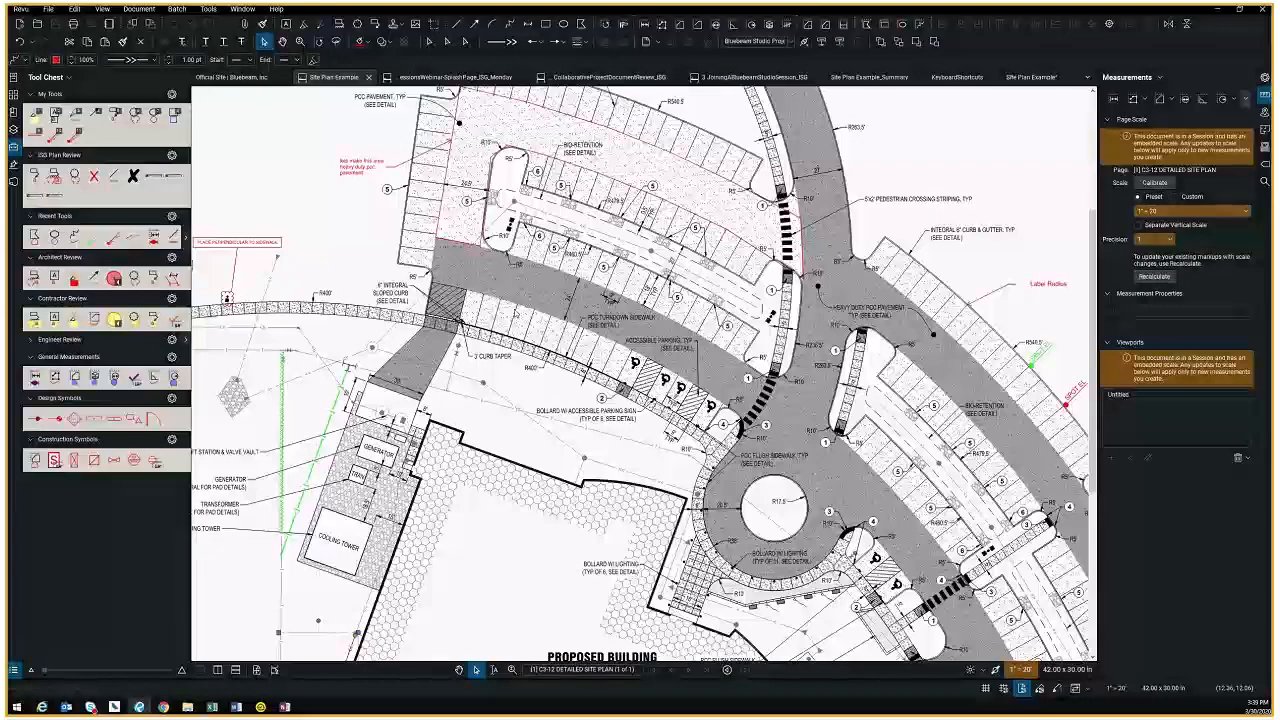
pyautogui.scroll(2, 520, 365)
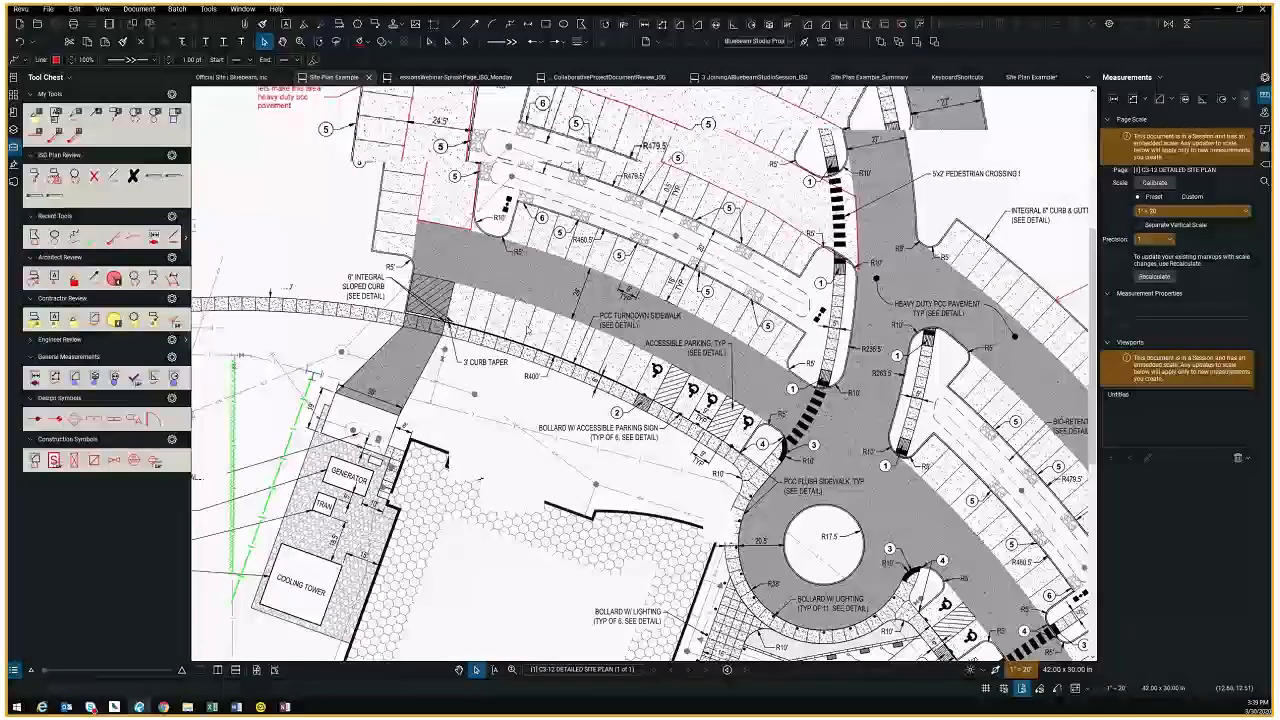
pyautogui.scroll(1, 527, 329)
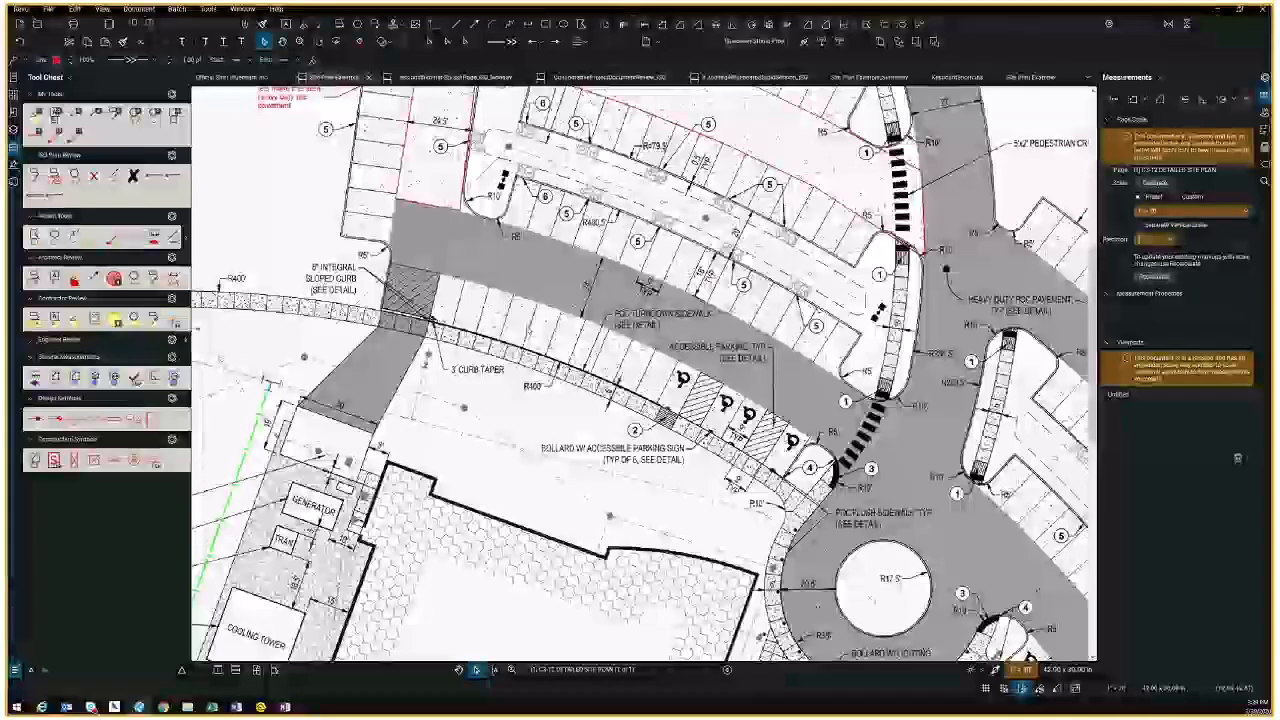
pyautogui.click(461, 272)
pyautogui.click(498, 281)
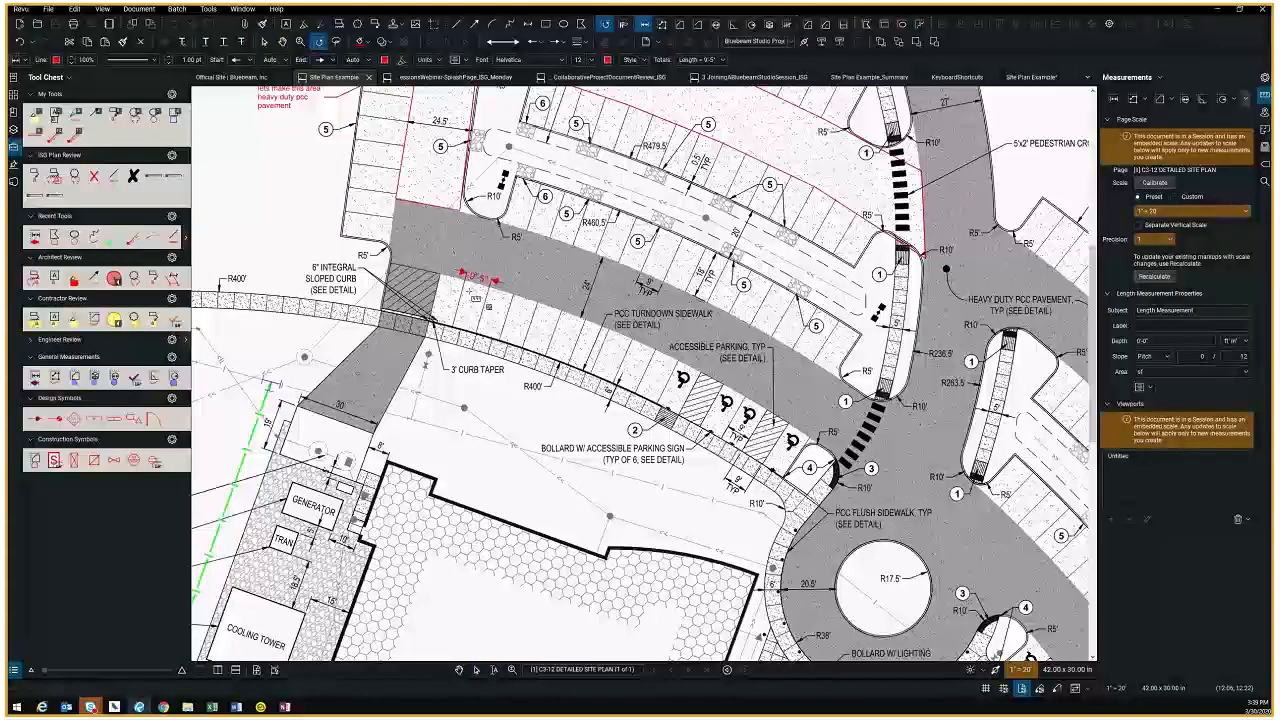
# Measure the adjoining parking stall's width along the same drive-aisle edge, starting where the first length measurement ends
pyautogui.scroll(2, 471, 290)
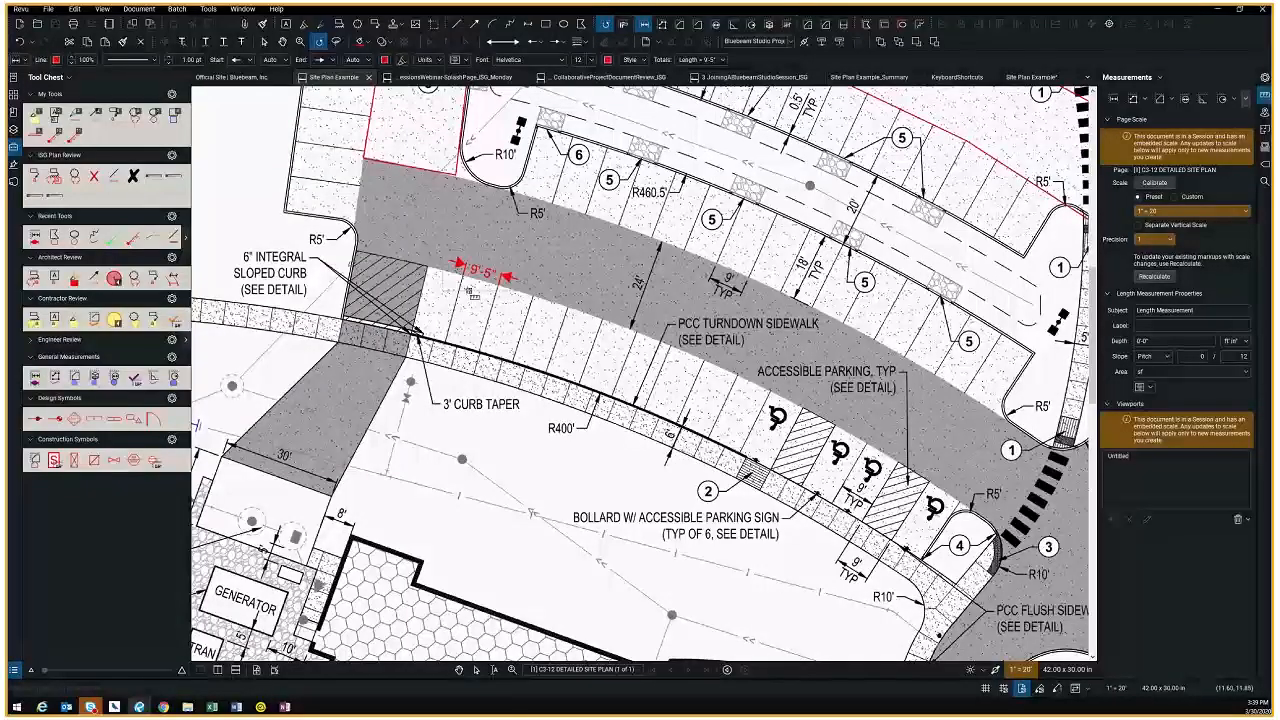
pyautogui.scroll(2, 471, 292)
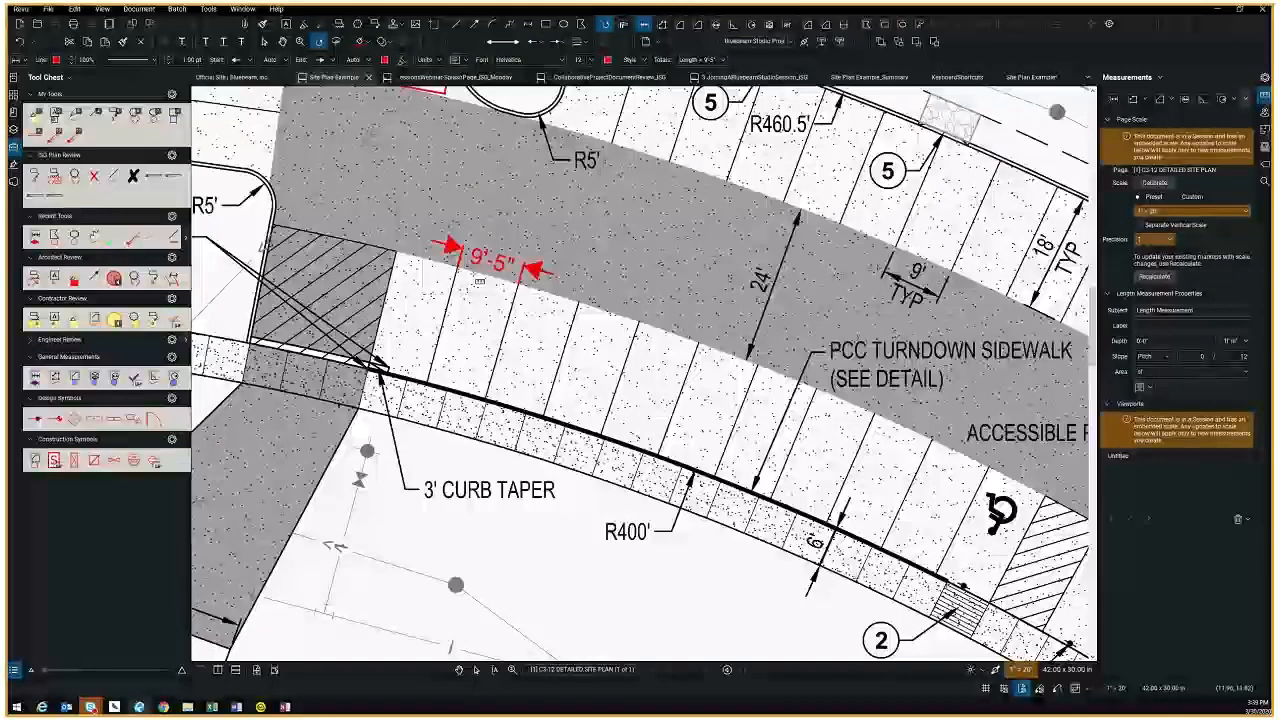
pyautogui.scroll(2, 479, 283)
pyautogui.scroll(2, 479, 283)
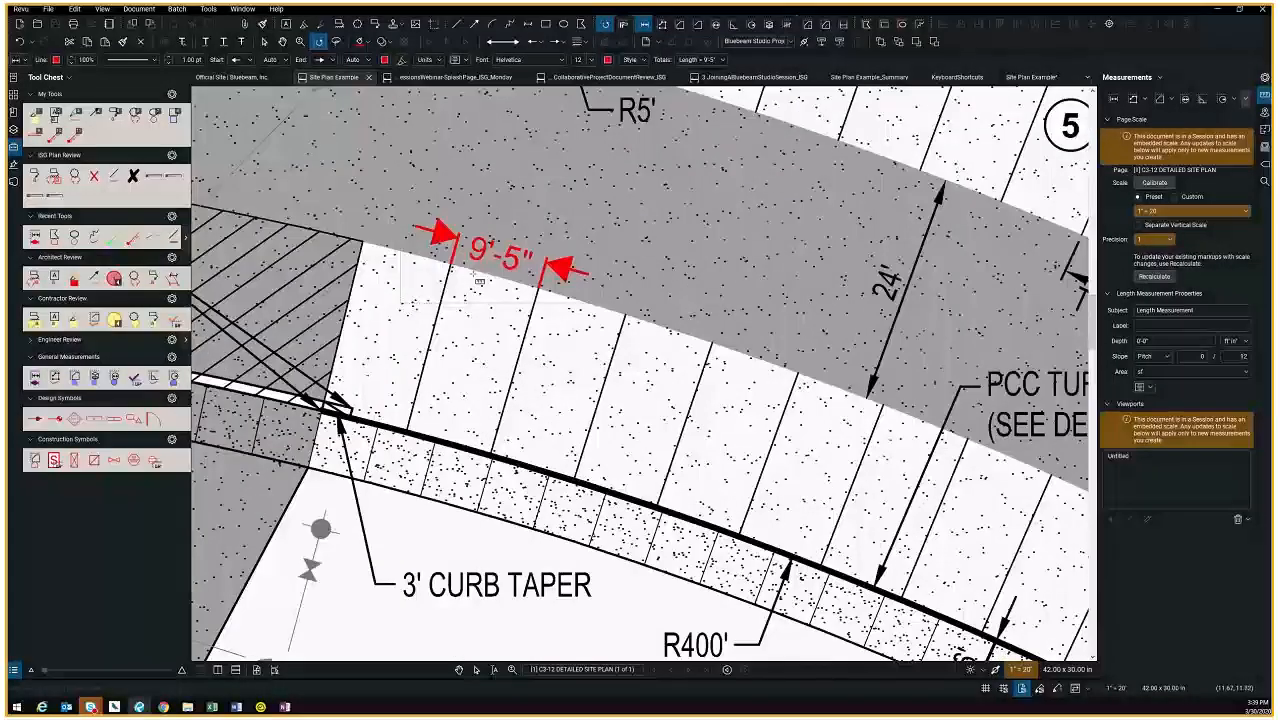
pyautogui.scroll(3, 597, 306)
pyautogui.click(636, 310)
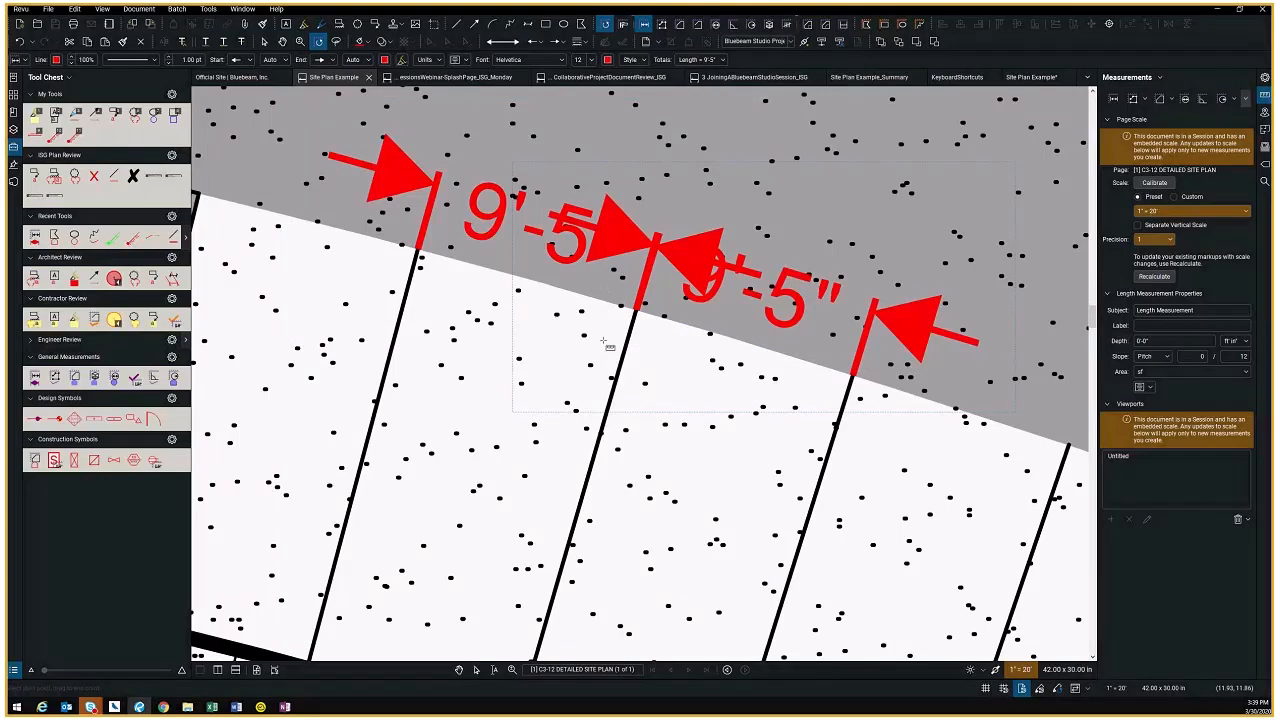
# Add length measurements for the widths of the same two parking stalls along their curb-side edge
pyautogui.scroll(-1, 604, 343)
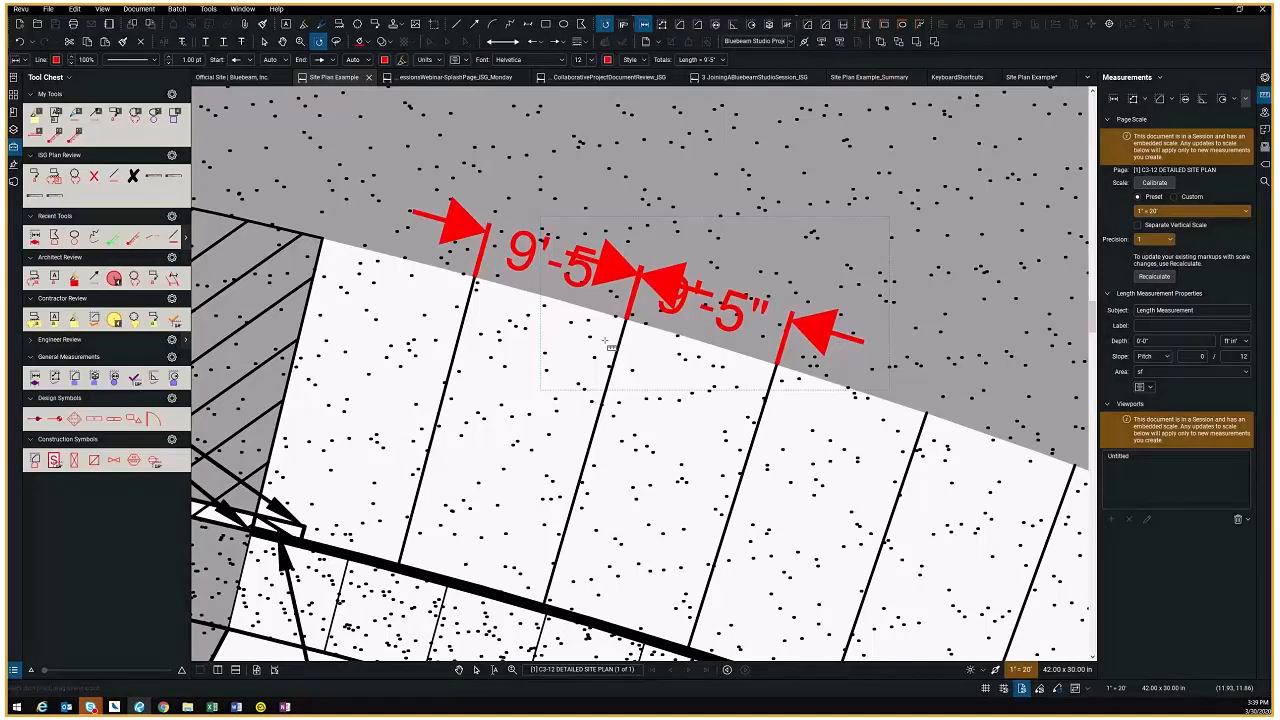
pyautogui.scroll(-1, 605, 343)
pyautogui.scroll(-1, 605, 343)
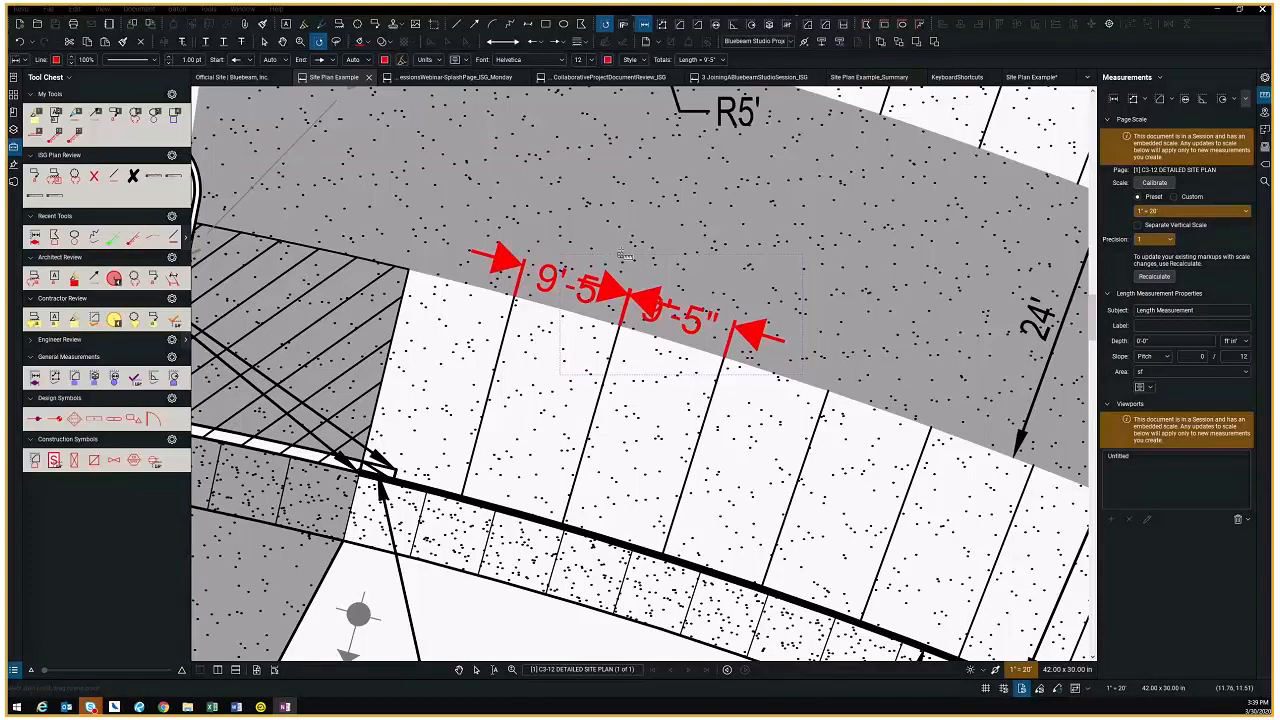
pyautogui.scroll(-1, 624, 256)
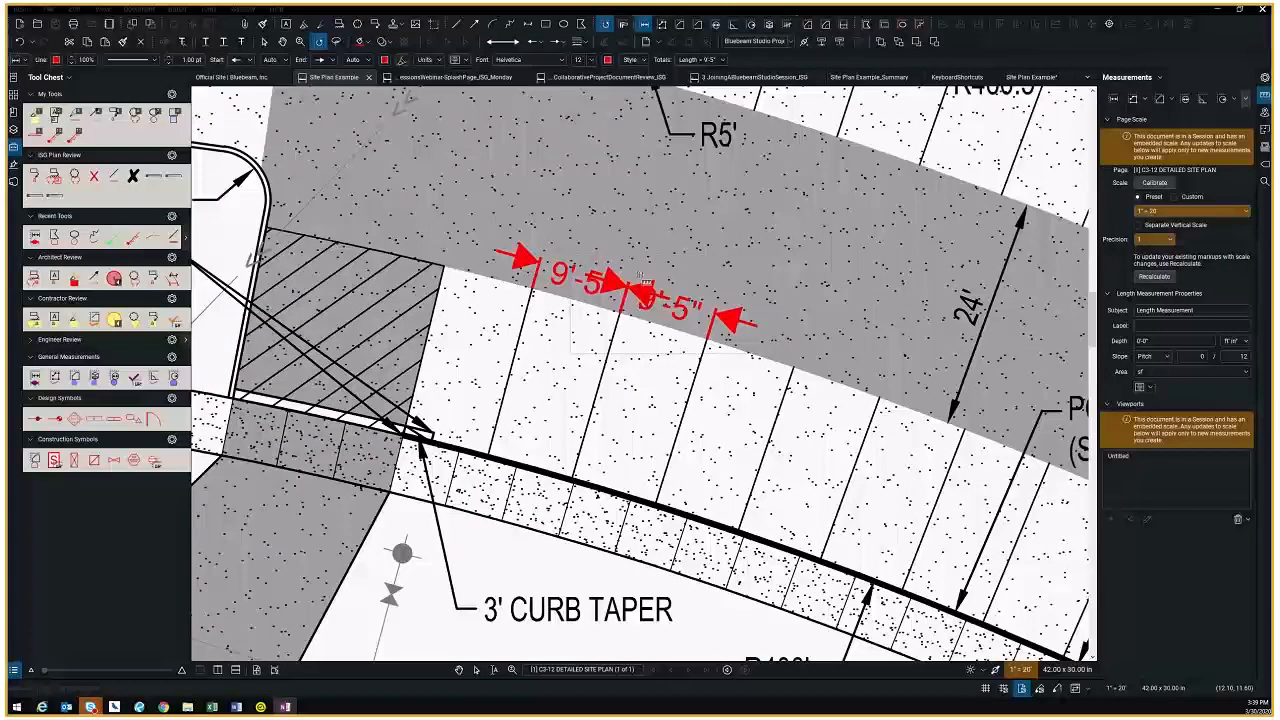
pyautogui.scroll(-1, 643, 279)
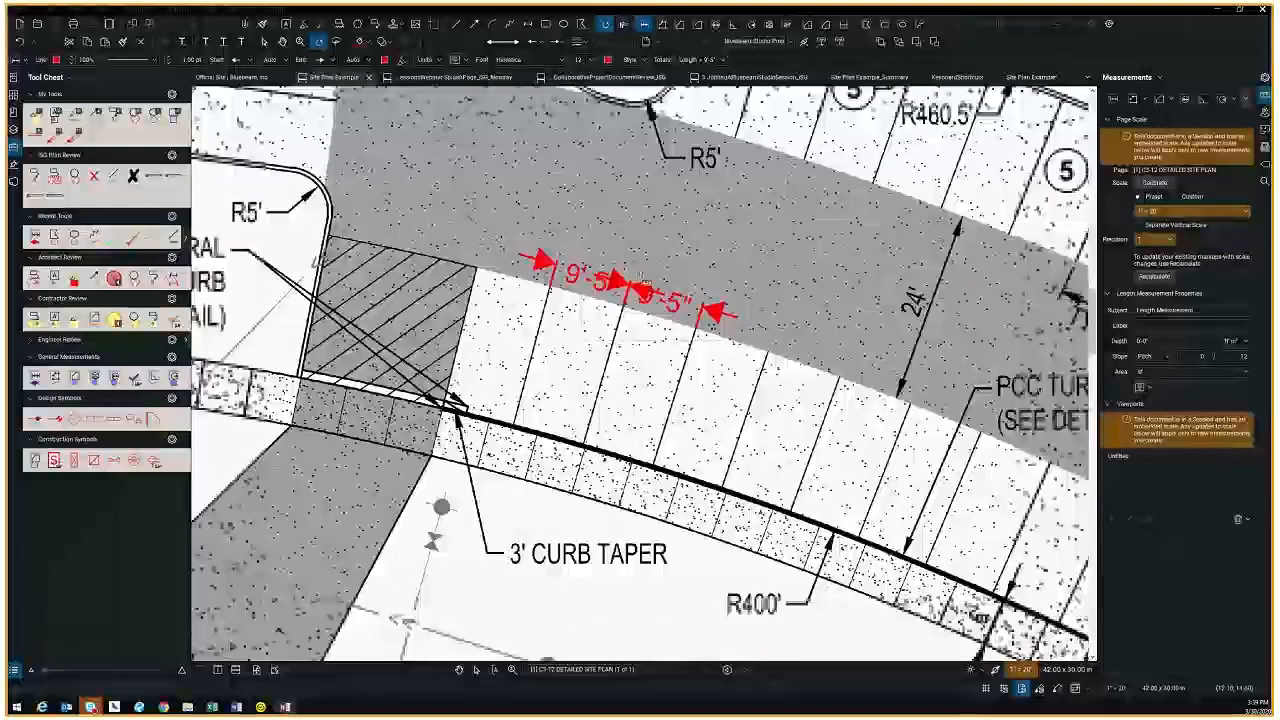
pyautogui.scroll(-1, 644, 278)
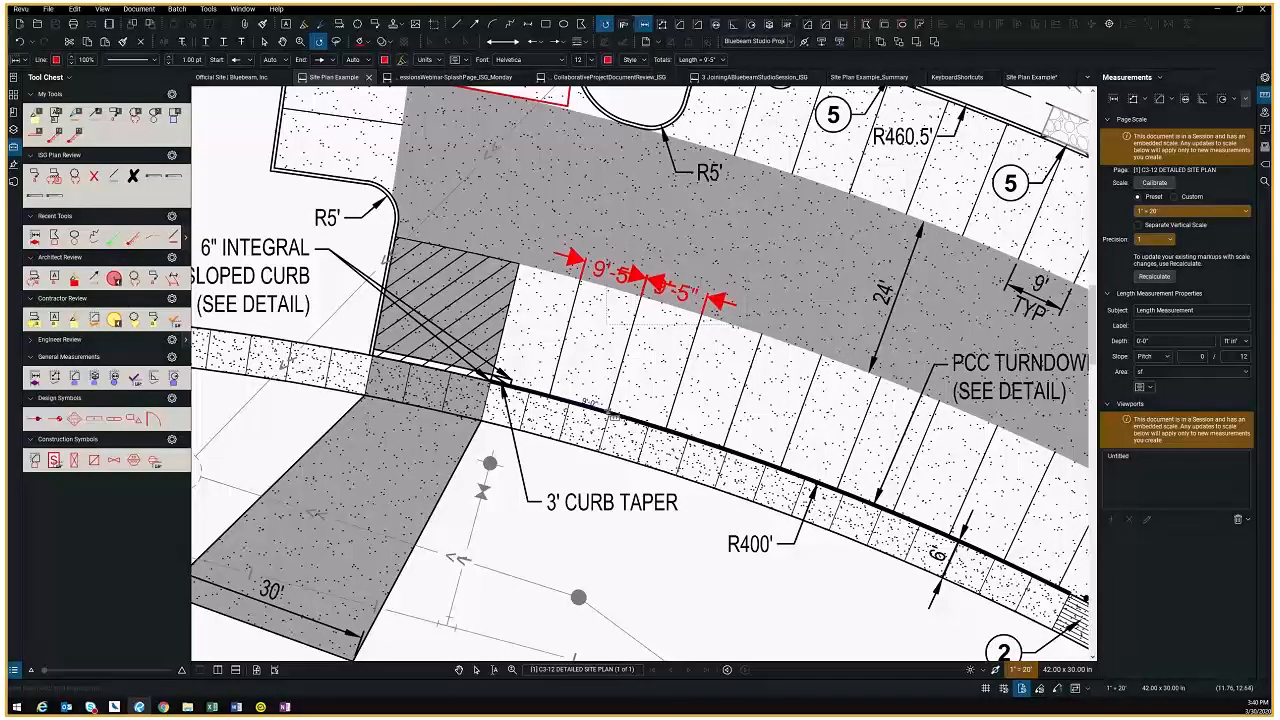
pyautogui.click(648, 428)
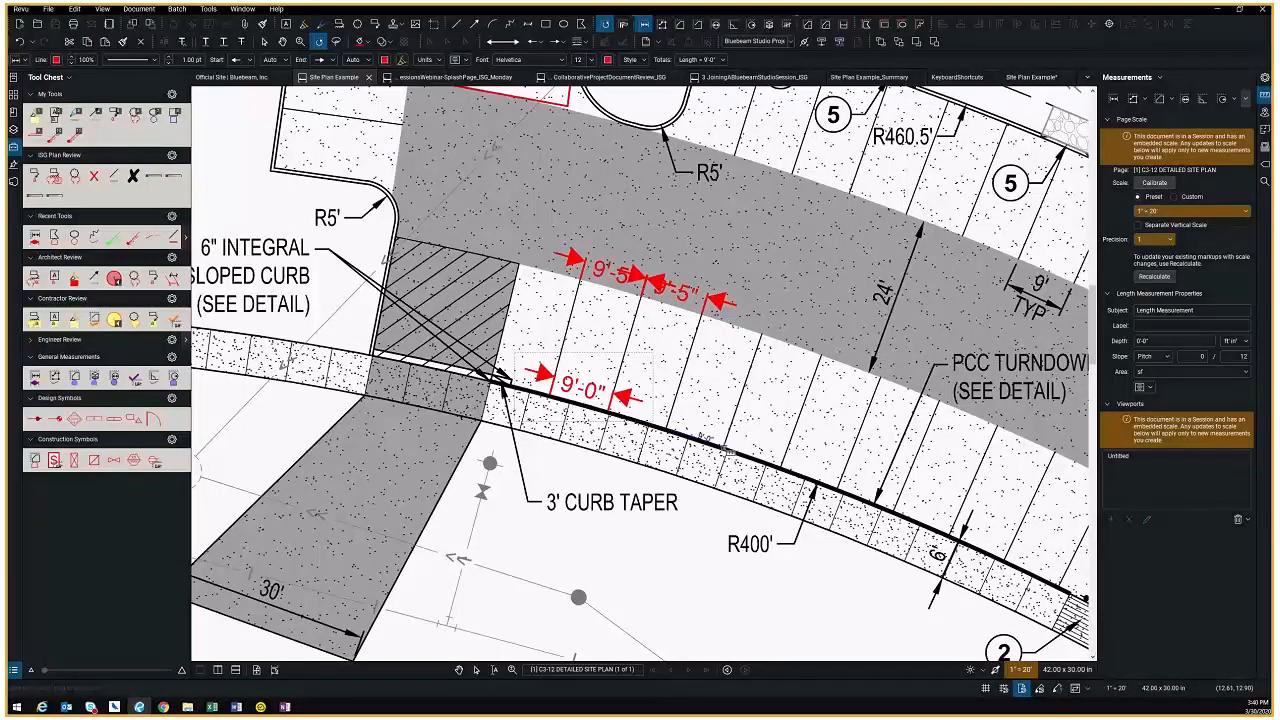
pyautogui.click(750, 436)
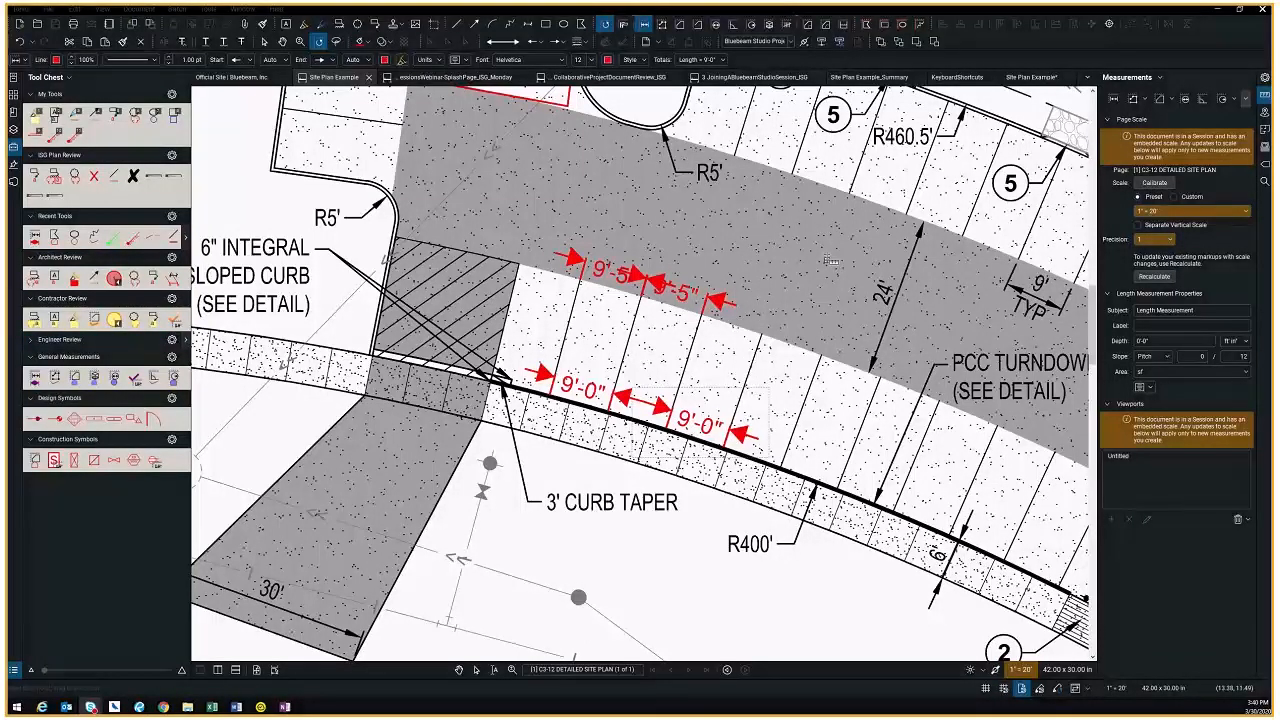
# Show the markups list below the session's site plan and look through its comments and replies
pyautogui.scroll(-3, 828, 261)
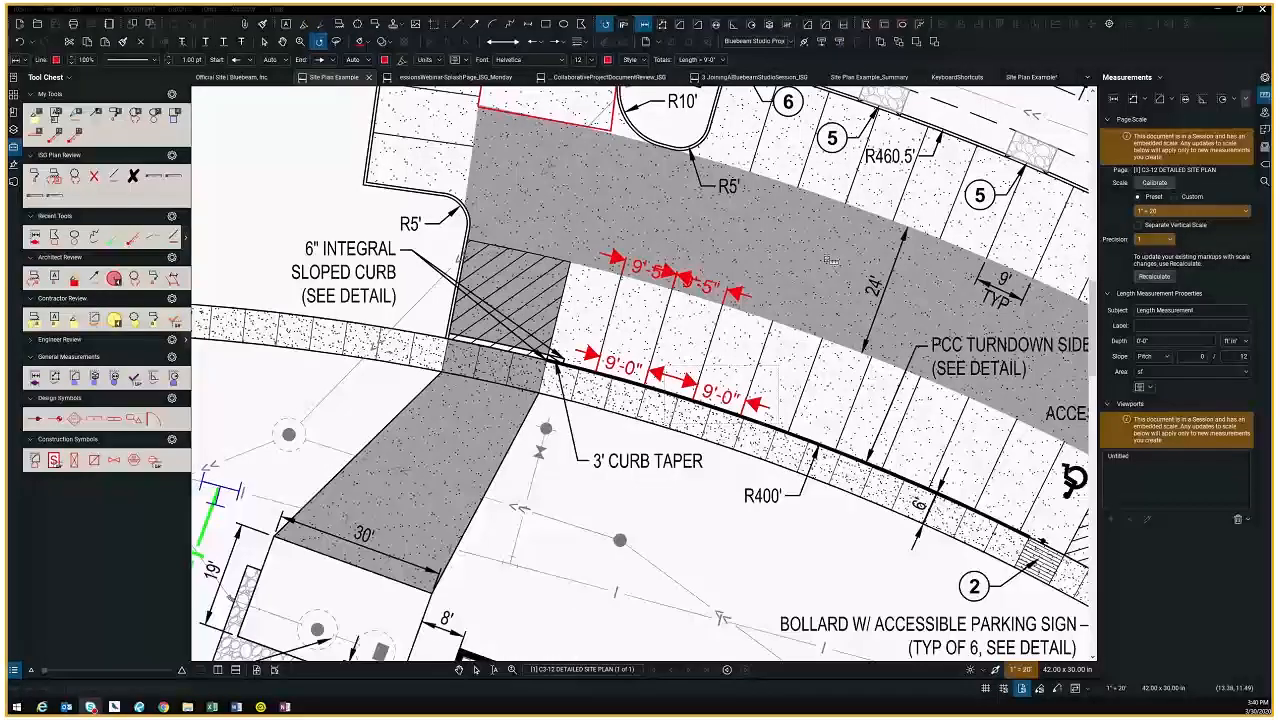
pyautogui.scroll(-2, 828, 261)
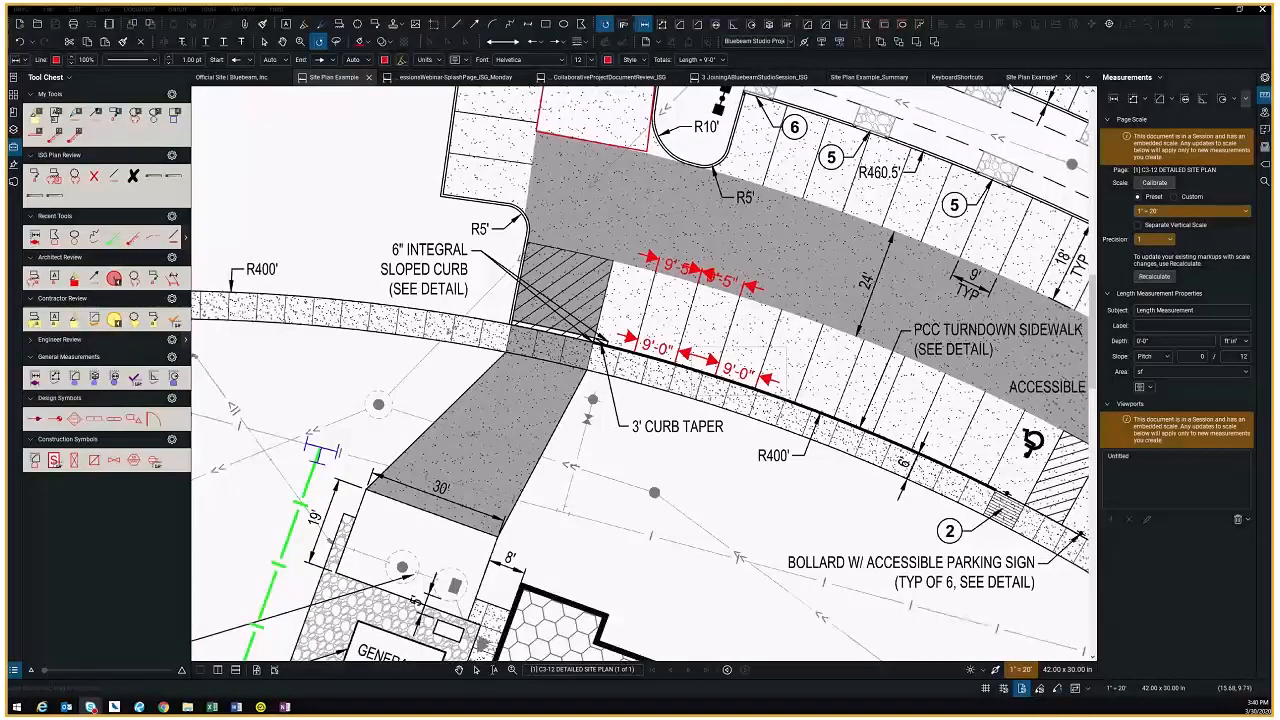
pyautogui.click(14, 671)
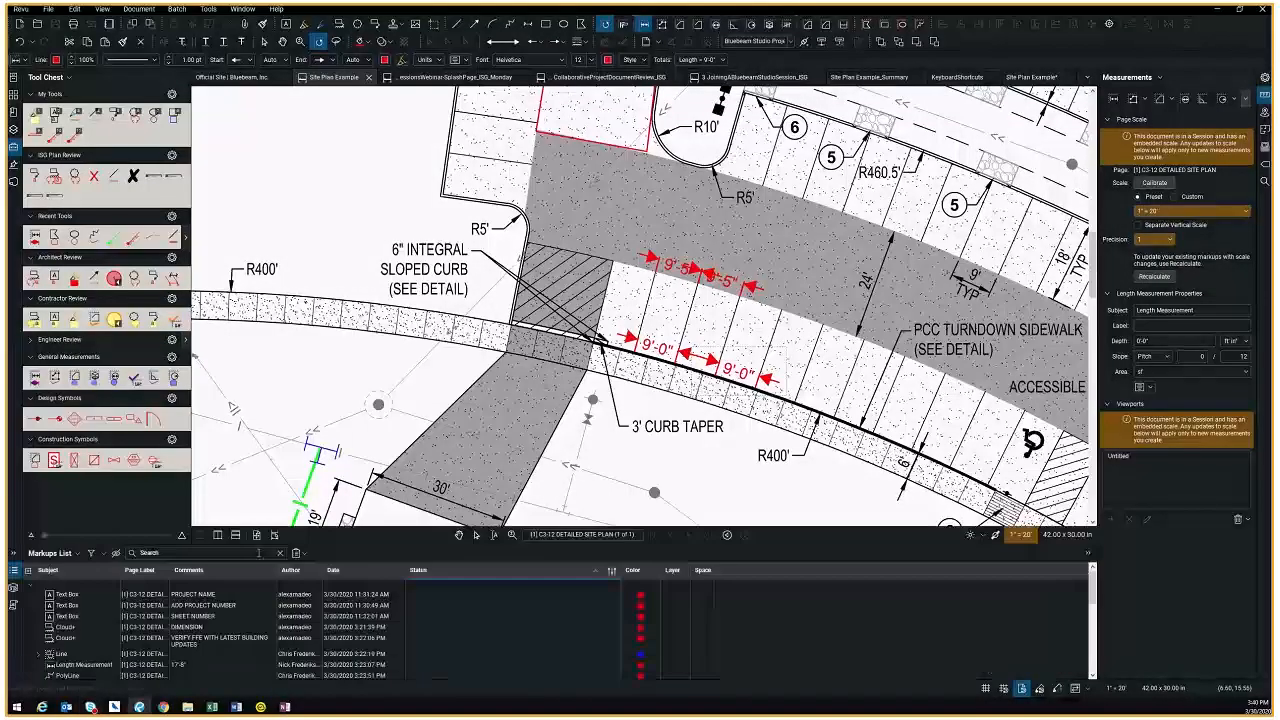
pyautogui.scroll(-5, 183, 628)
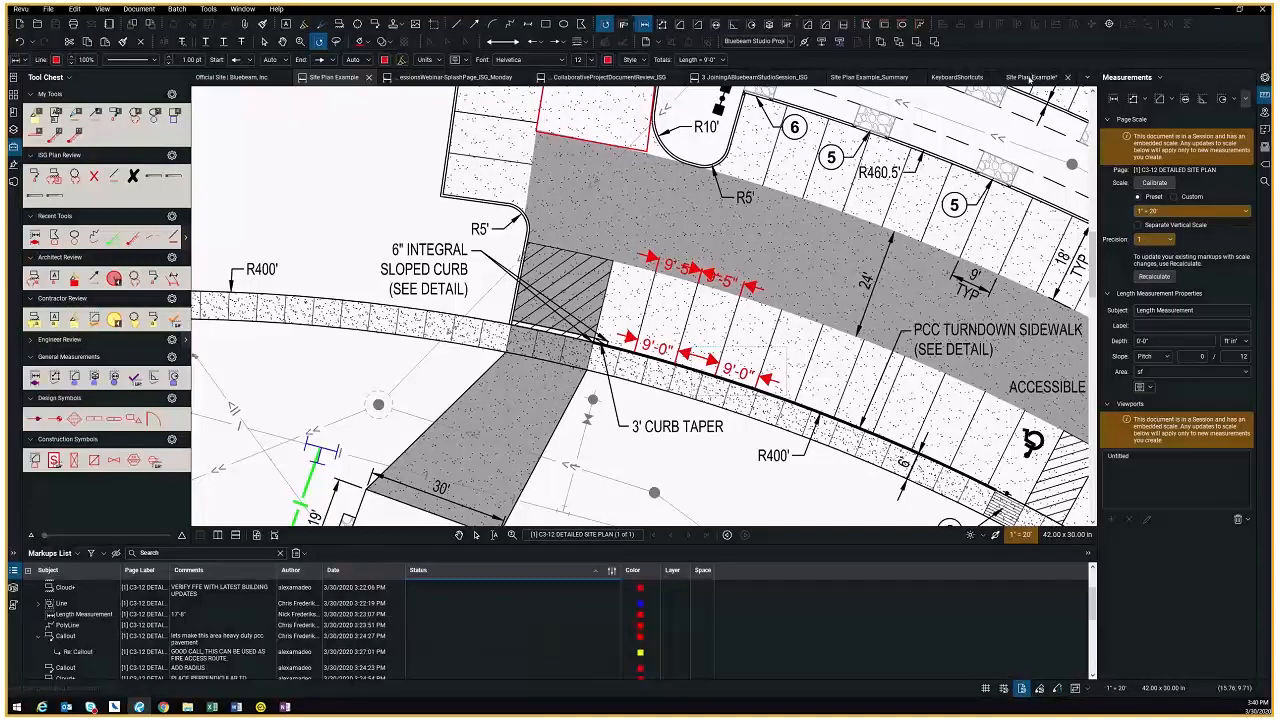
# Return to the Site Plan Example containing the markup legend and show the Studio session's attendees, documents and activity record
pyautogui.click(1030, 78)
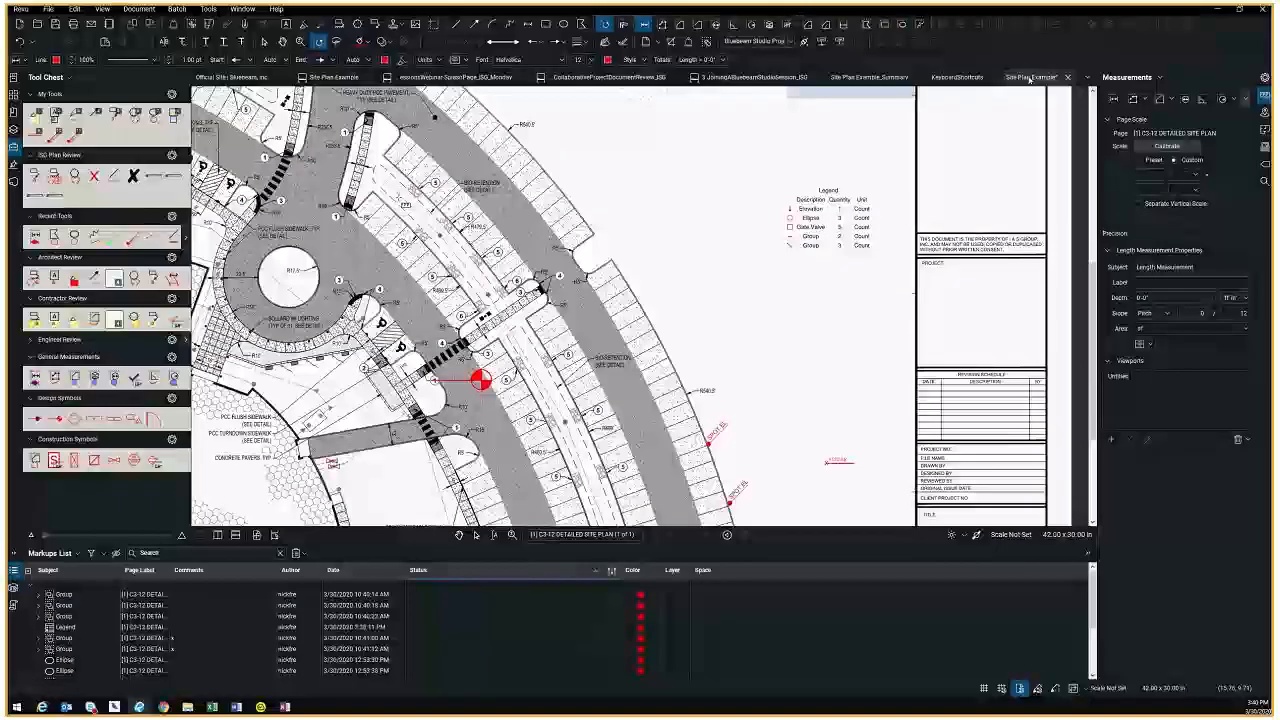
pyautogui.click(13, 79)
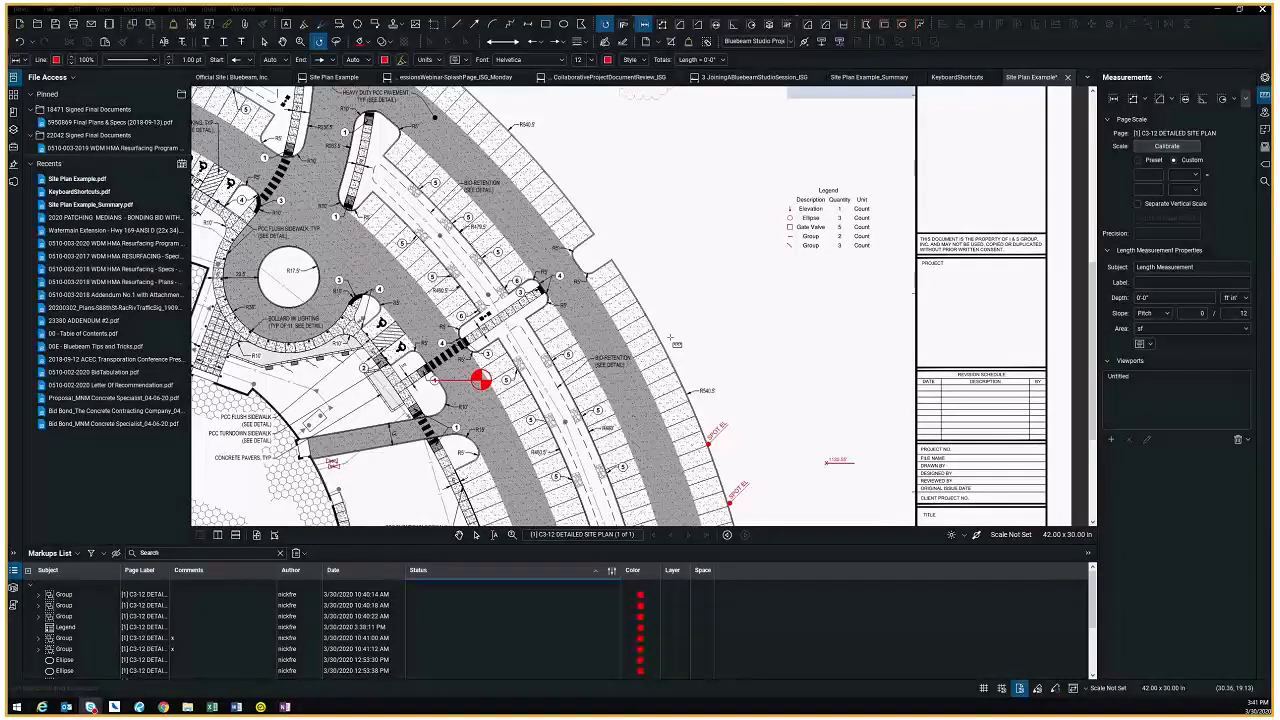
pyautogui.click(14, 183)
pyautogui.click(14, 183)
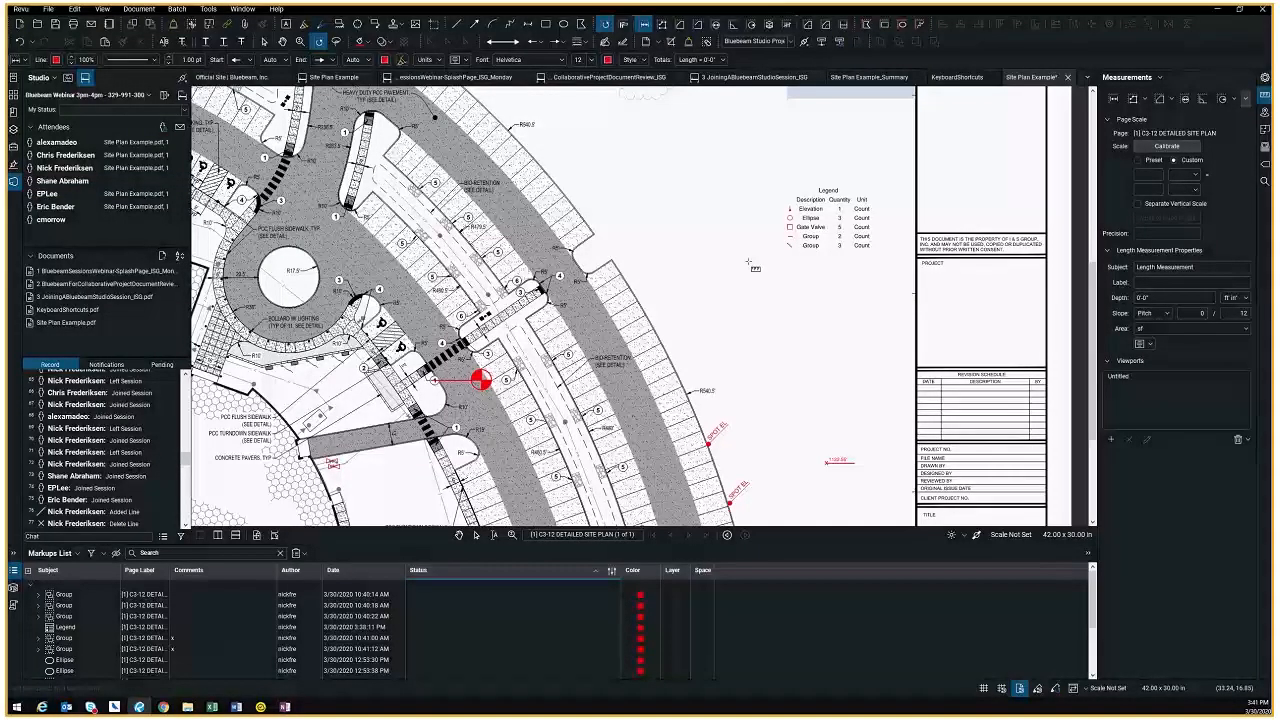
# Go to the latest entries in the session record and return to the session's Site Plan Example containing the stall length measurements
pyautogui.scroll(-1, 748, 263)
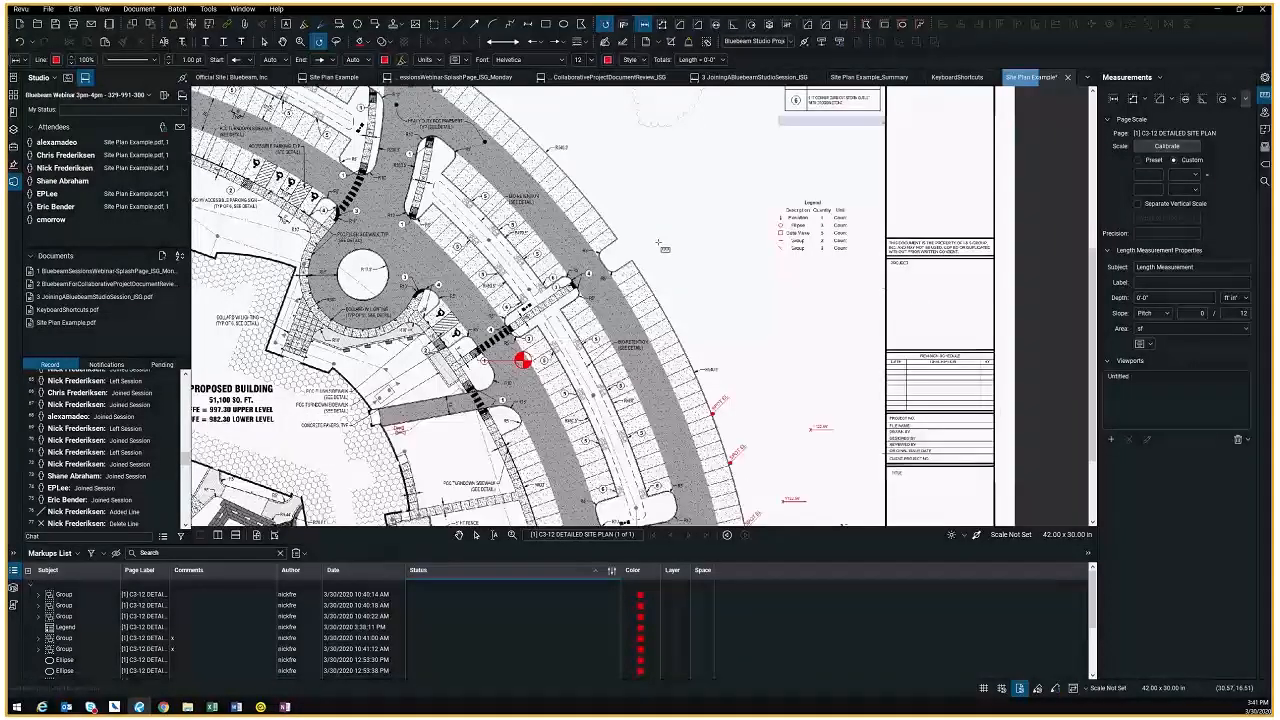
pyautogui.scroll(-1, 523, 360)
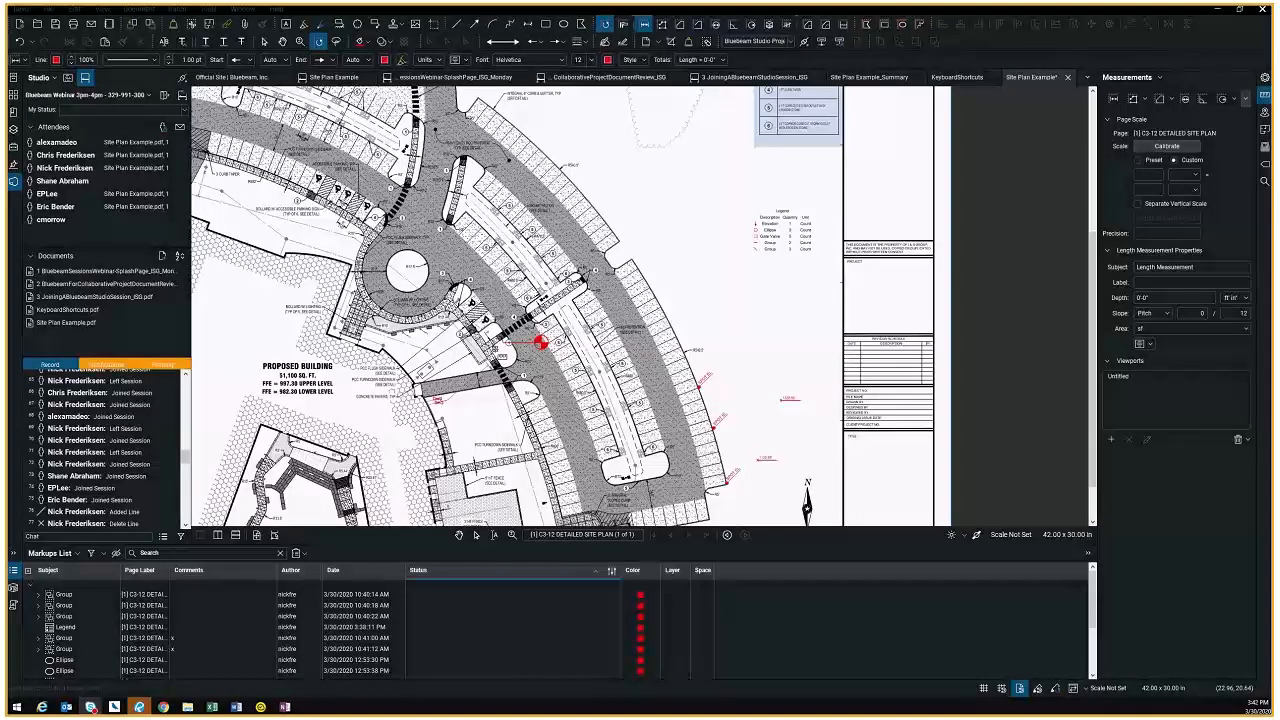
pyautogui.moveTo(185, 457); pyautogui.dragTo(185, 520)
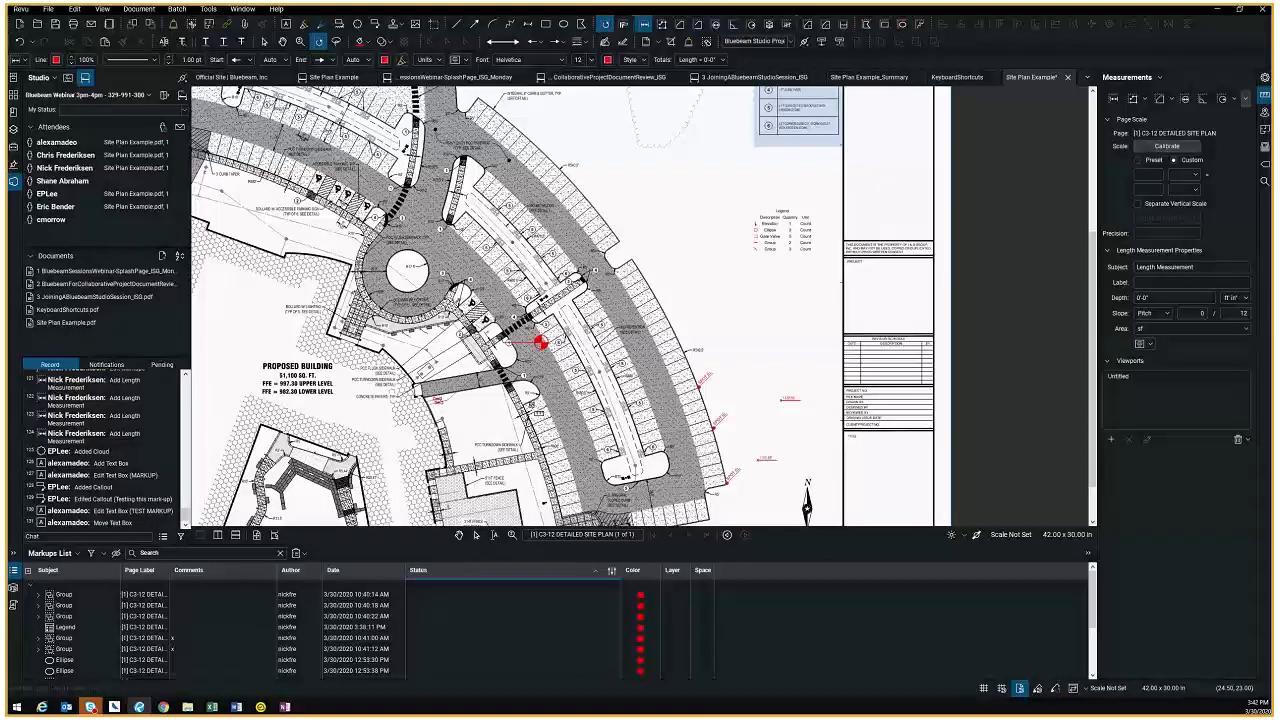
pyautogui.hotkey('ctrl', 'Tab')
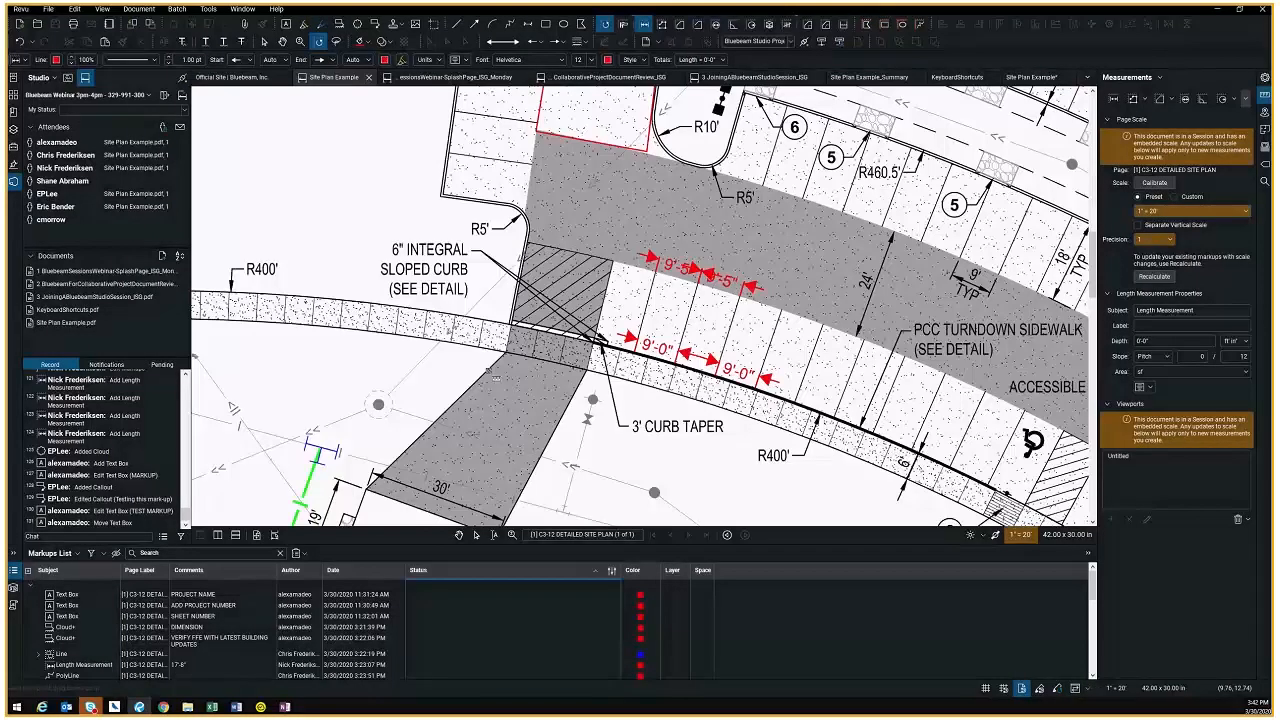
pyautogui.scroll(-1, 490, 373)
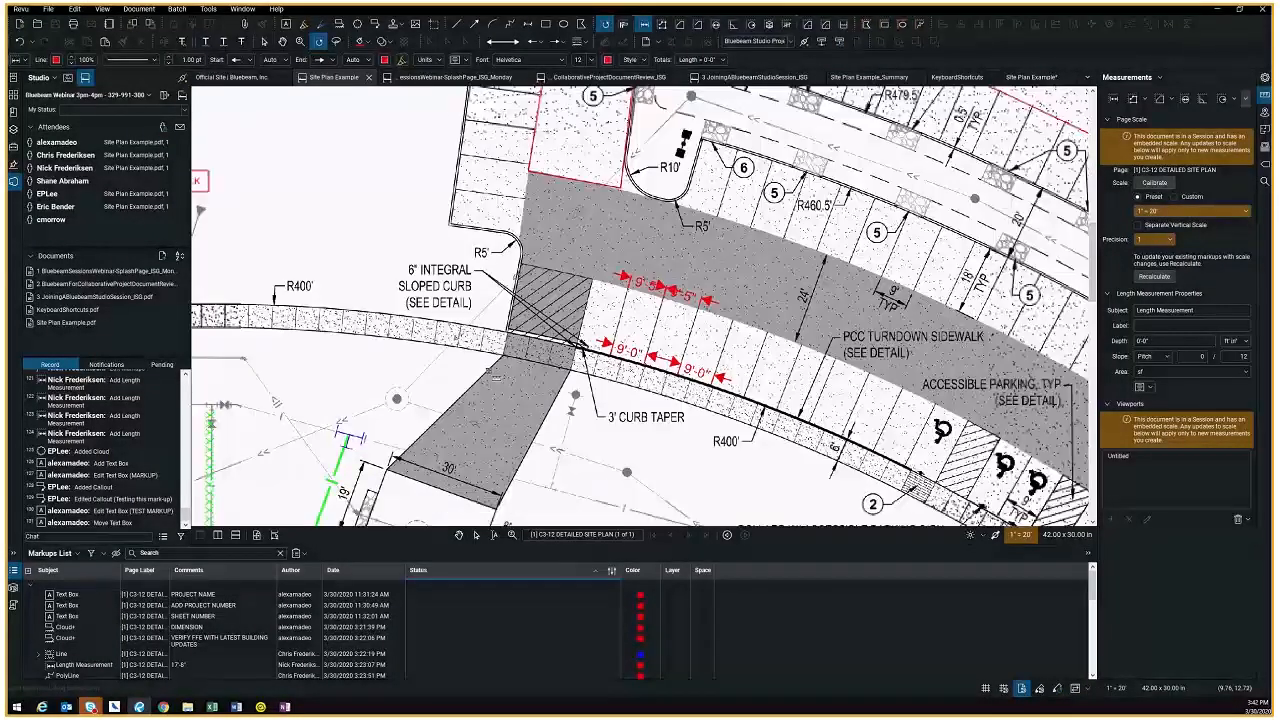
pyautogui.scroll(-1, 490, 373)
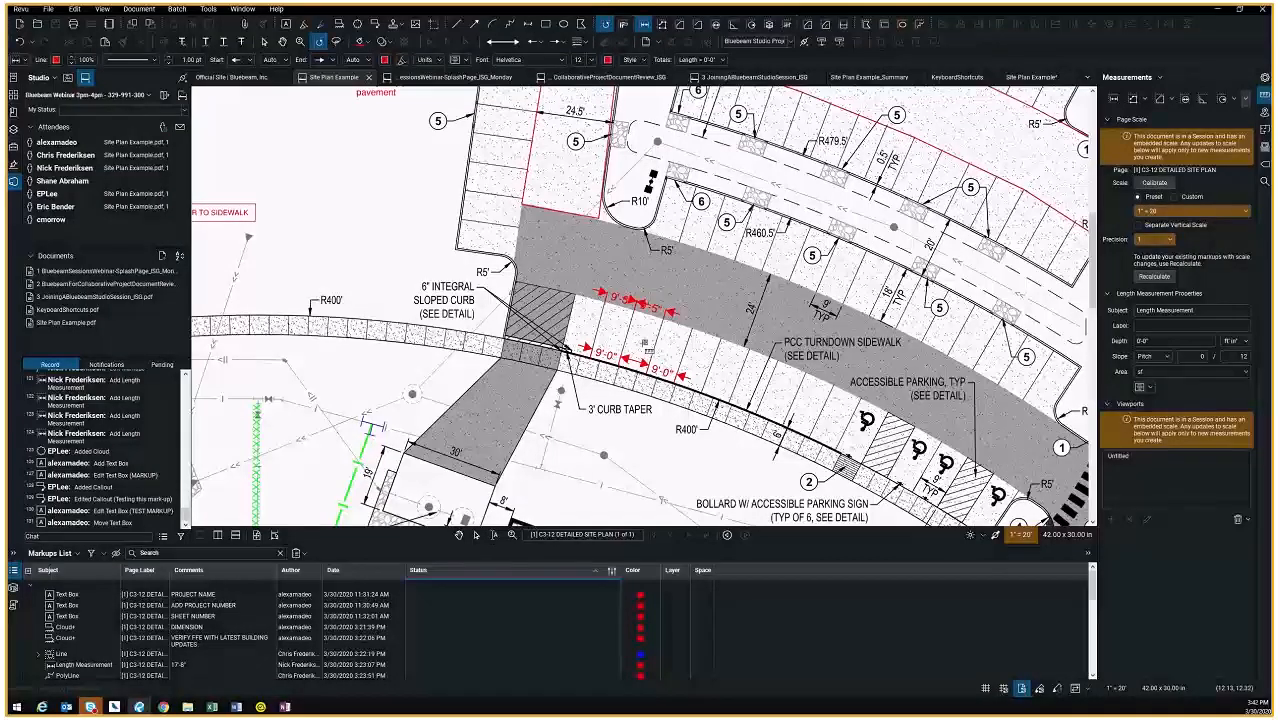
pyautogui.scroll(-1, 645, 345)
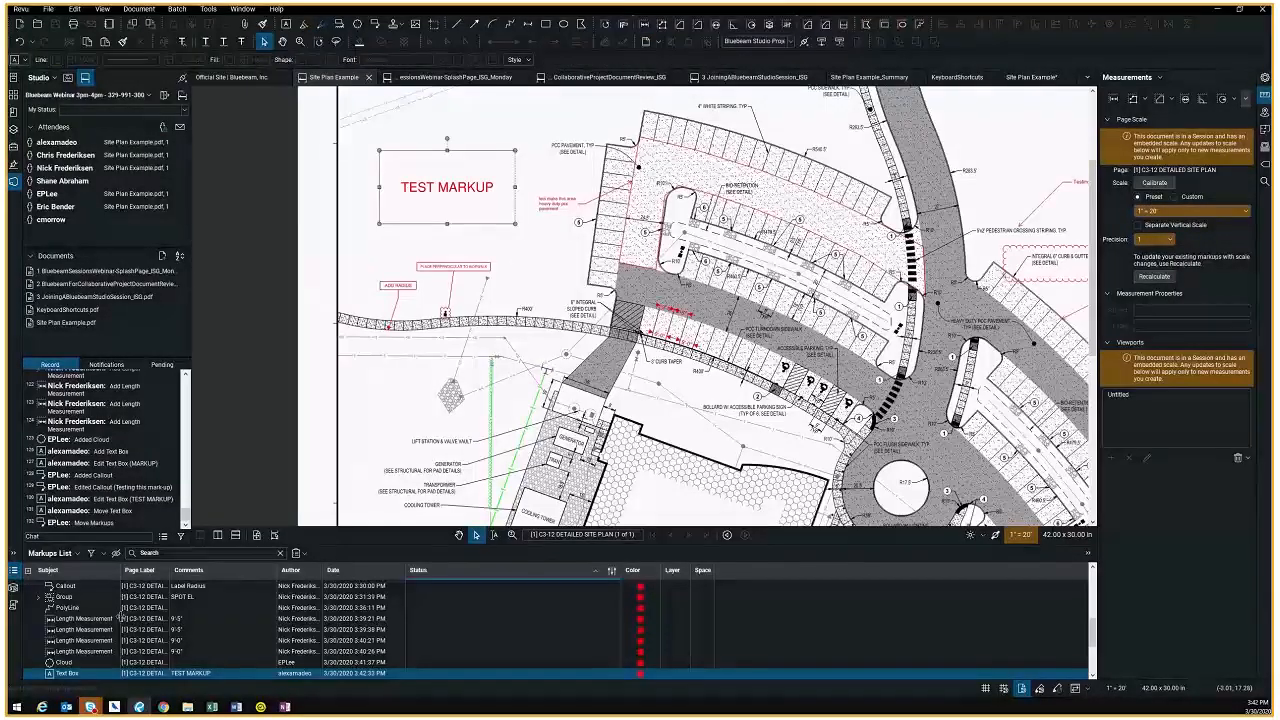
# Select the attendee's cloud in the markups list and locate it around the integral curb and gutter note on the plan
pyautogui.click(63, 662)
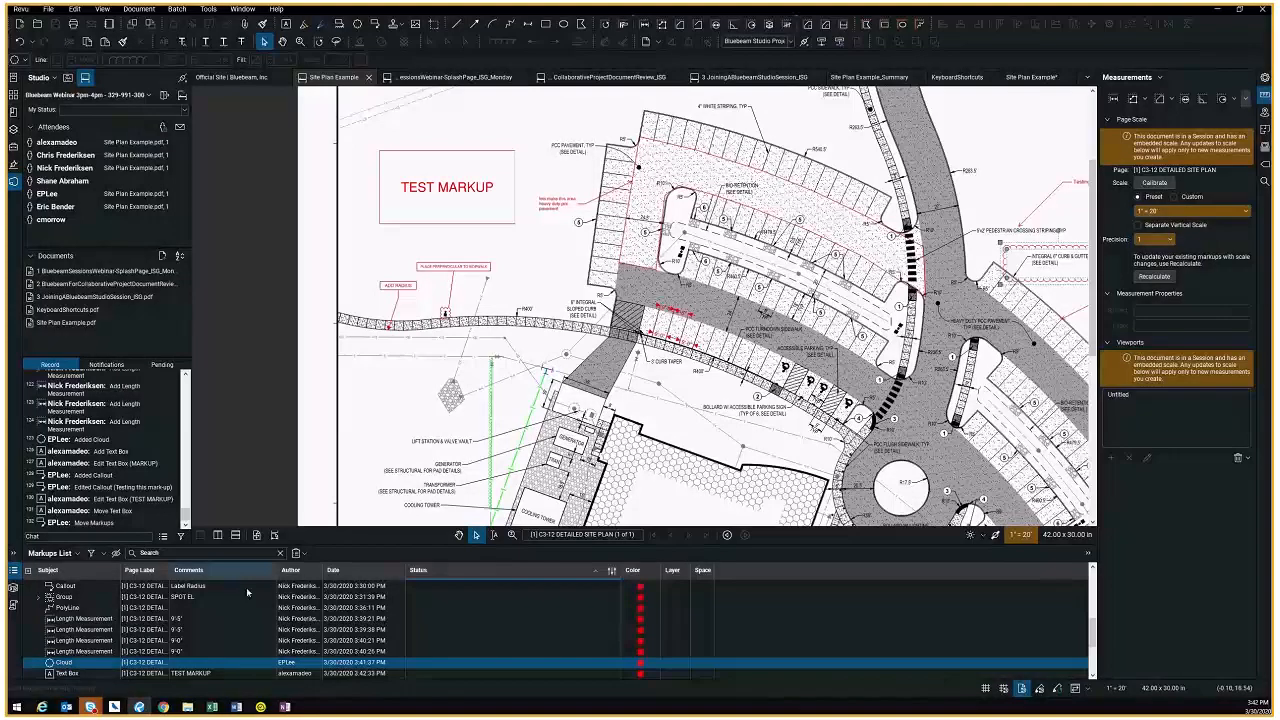
pyautogui.rightClick(63, 663)
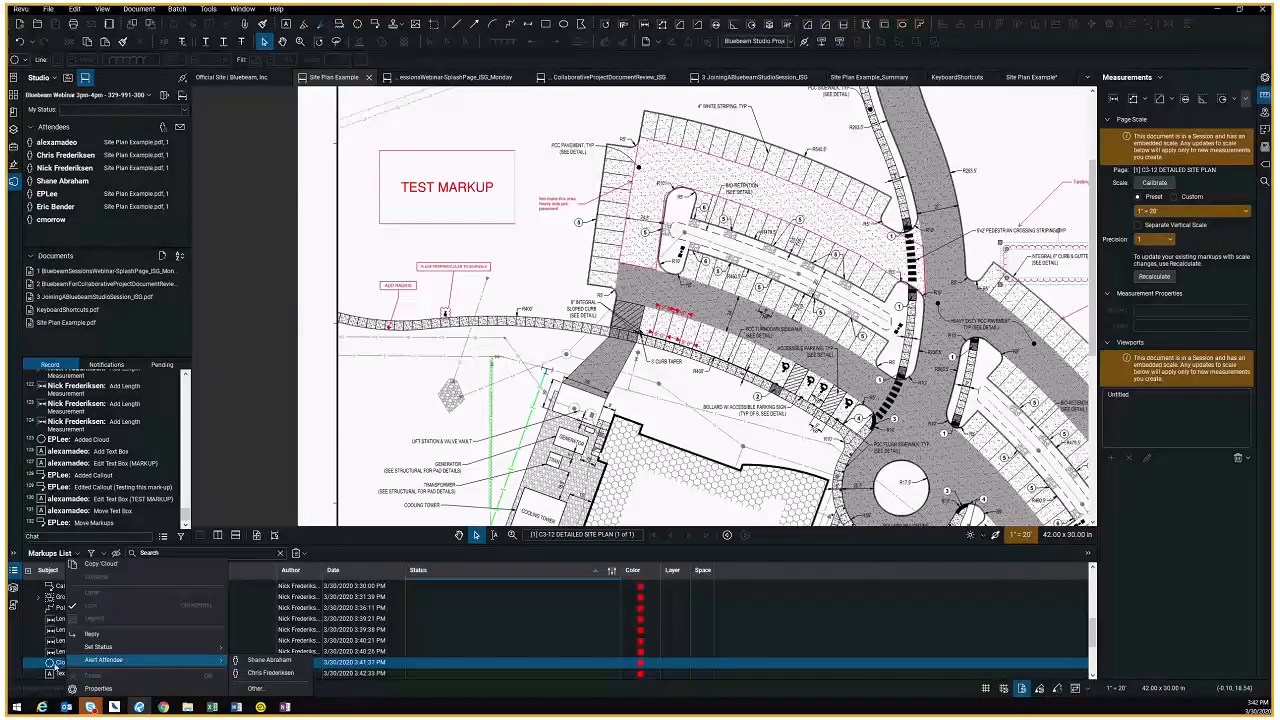
pyautogui.click(50, 663)
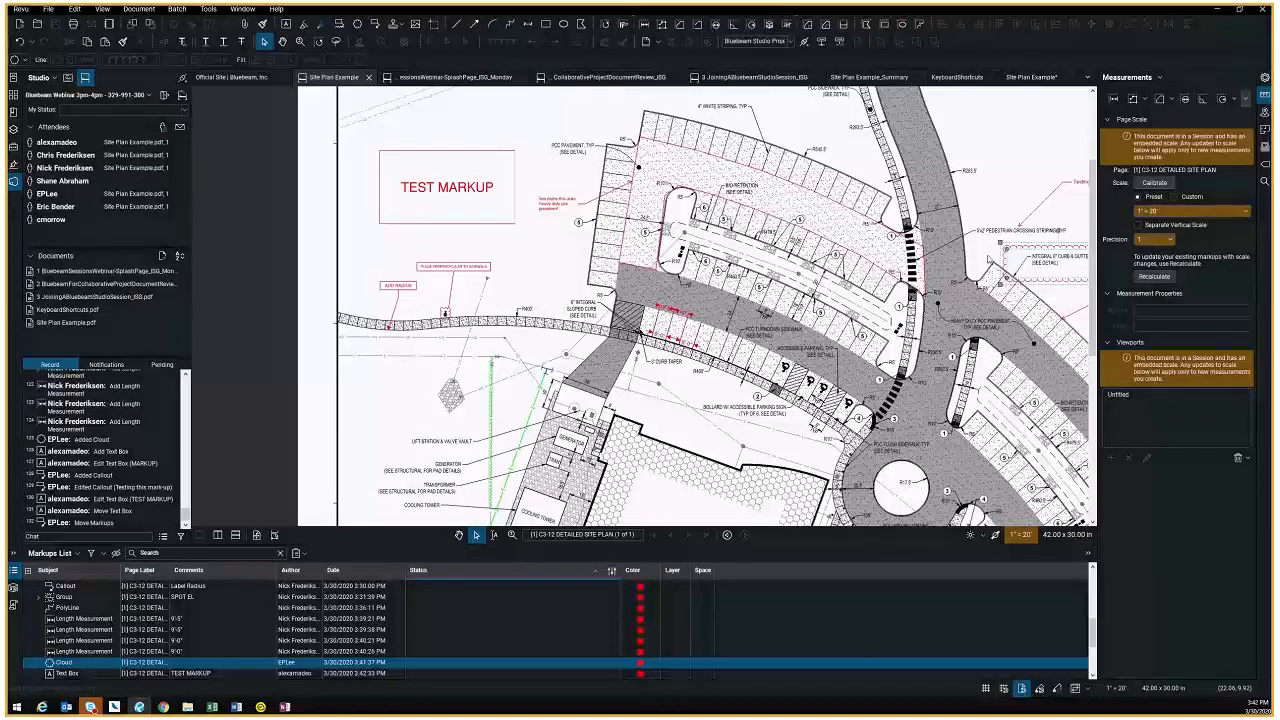
pyautogui.moveTo(988, 258); pyautogui.dragTo(926, 251)
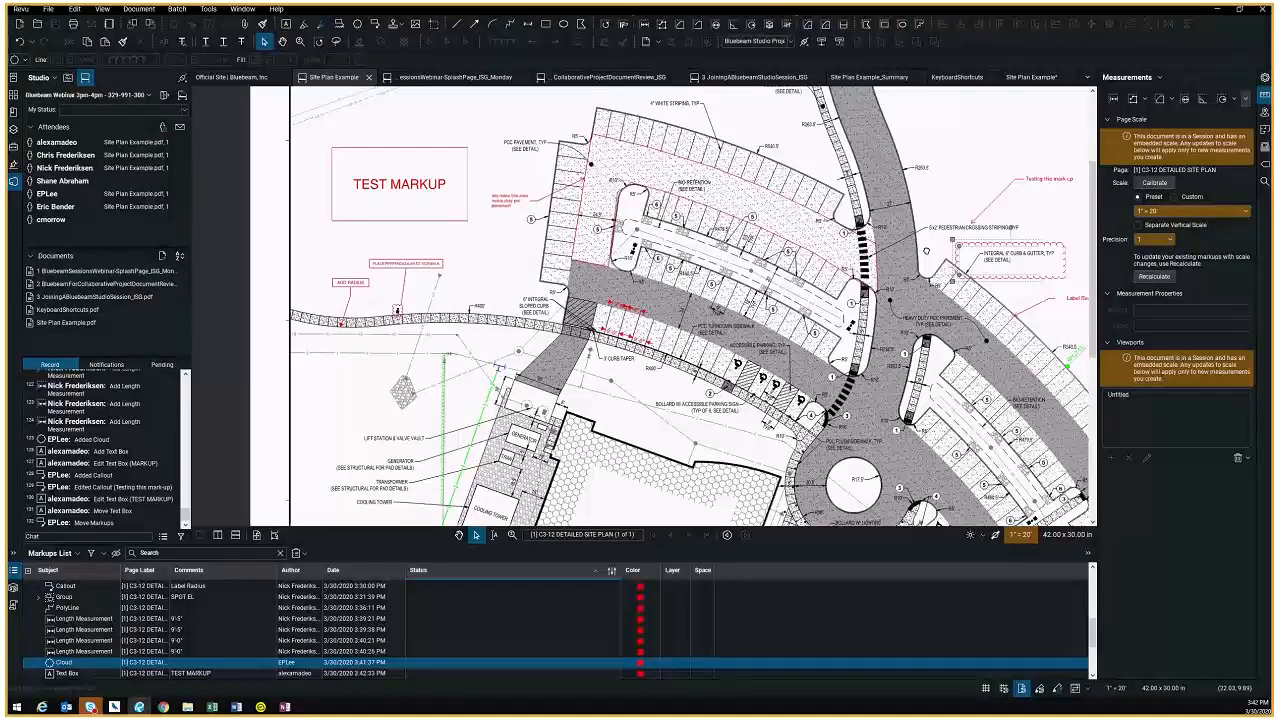
pyautogui.moveTo(995, 247); pyautogui.dragTo(830, 250)
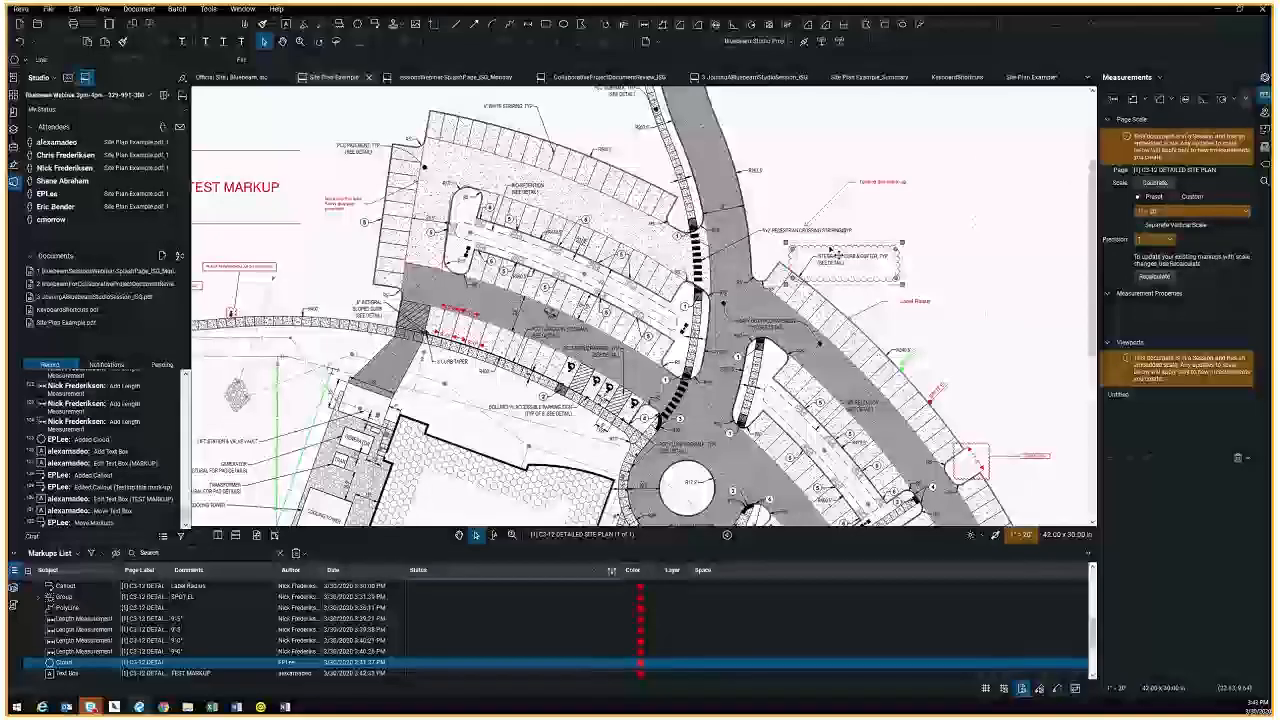
# Reply to the cloud markup with "What would you like to see in this space?", correcting the misspelled word
pyautogui.rightClick(830, 250)
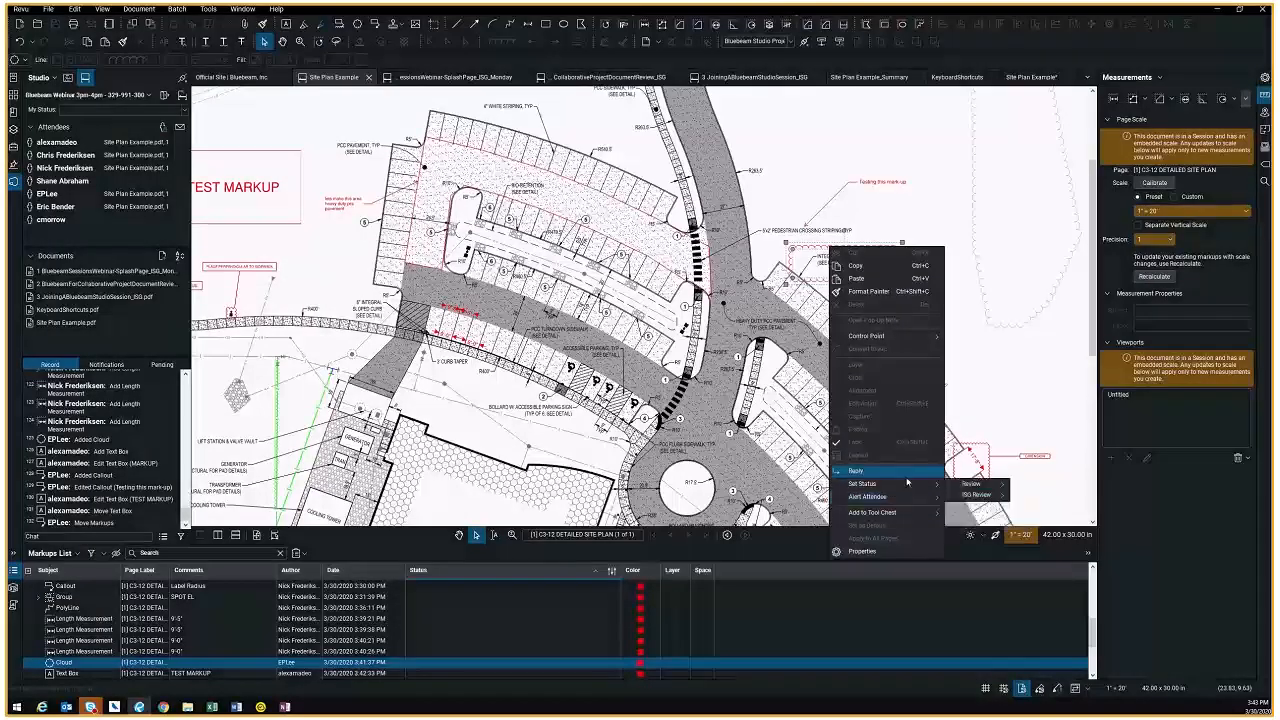
pyautogui.click(903, 474)
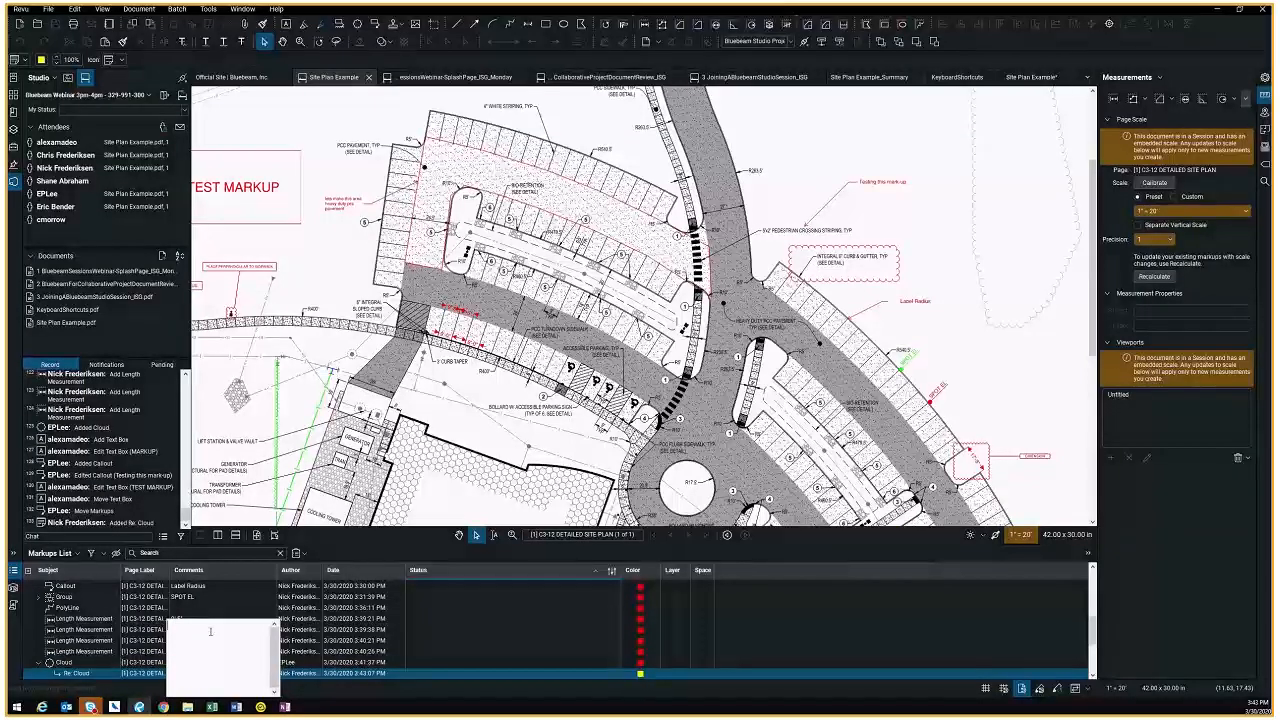
pyautogui.write('What would you like to see in this space?')
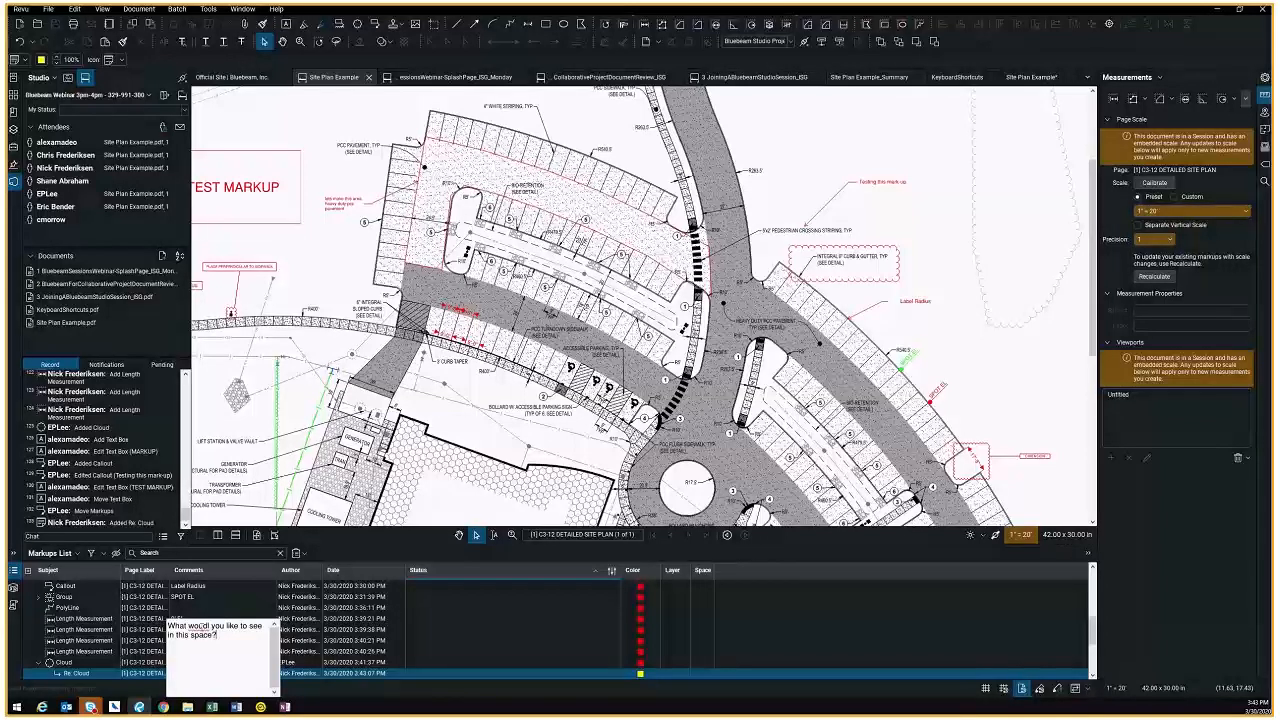
pyautogui.rightClick(201, 627)
pyautogui.click(237, 515)
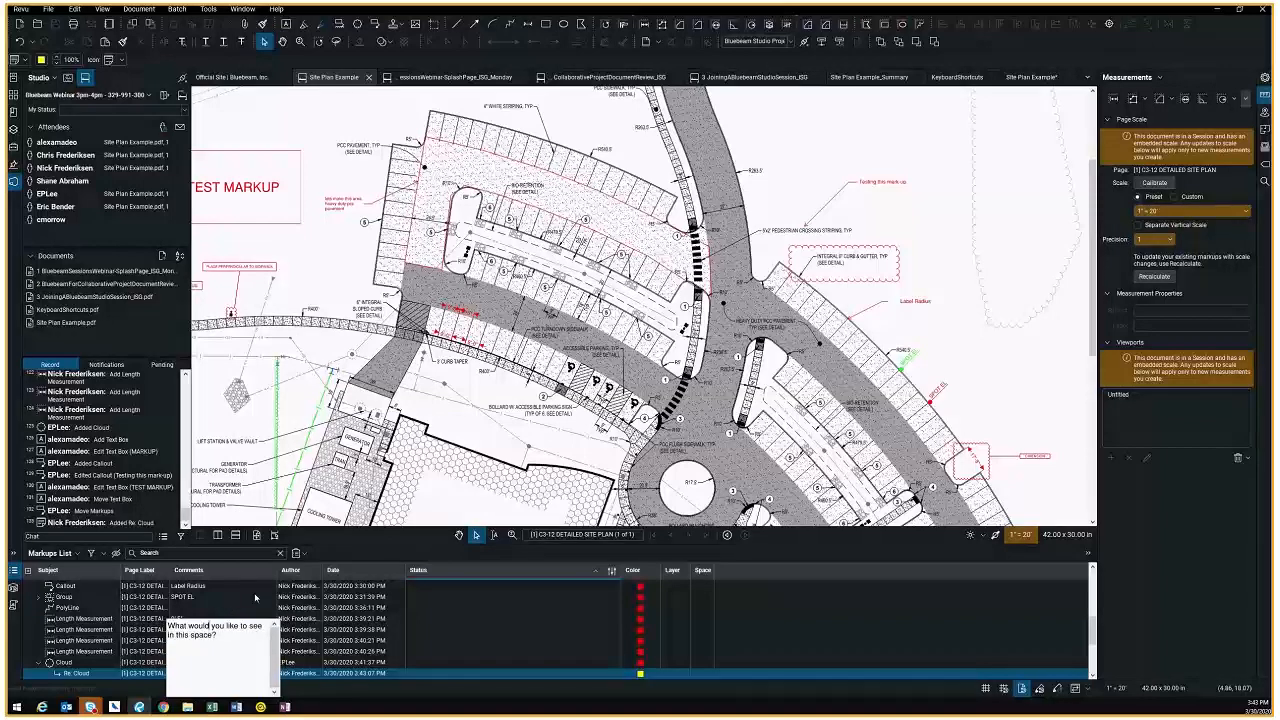
pyautogui.click(237, 553)
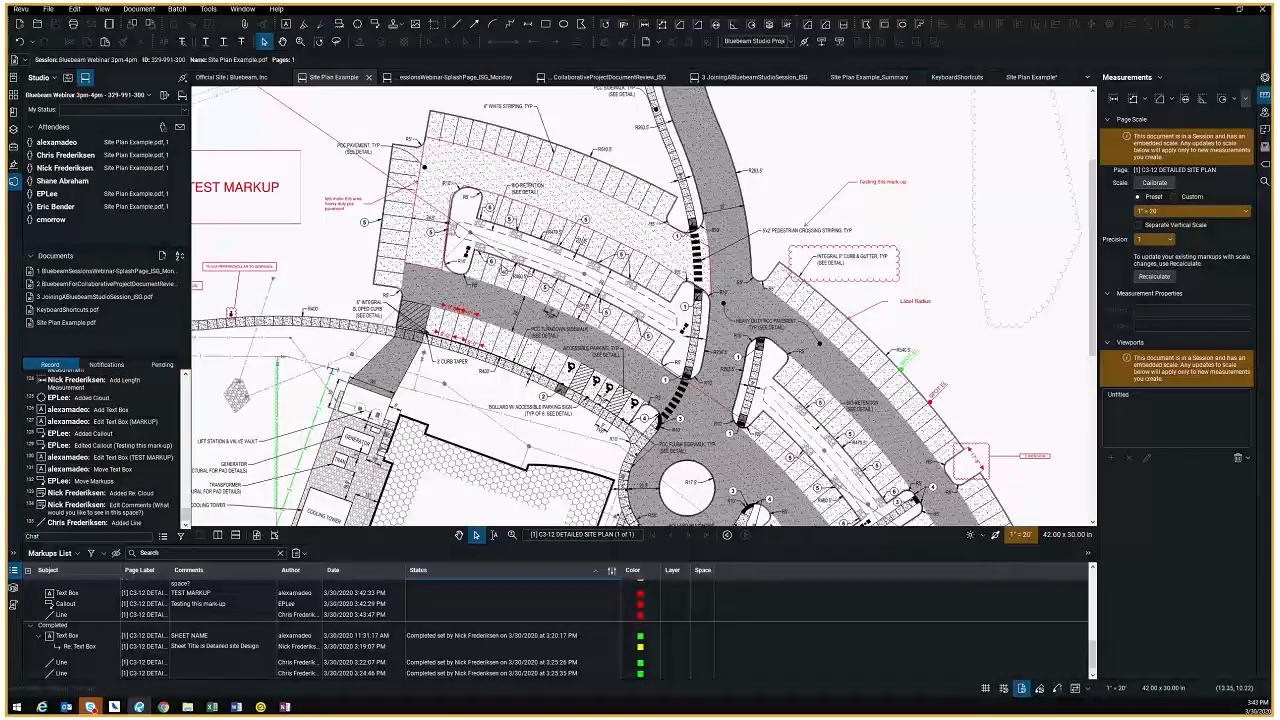
# Select the attendee's new line above the parking lot, then the curb and gutter cloud, and view the cloud's markup options
pyautogui.click(325, 135)
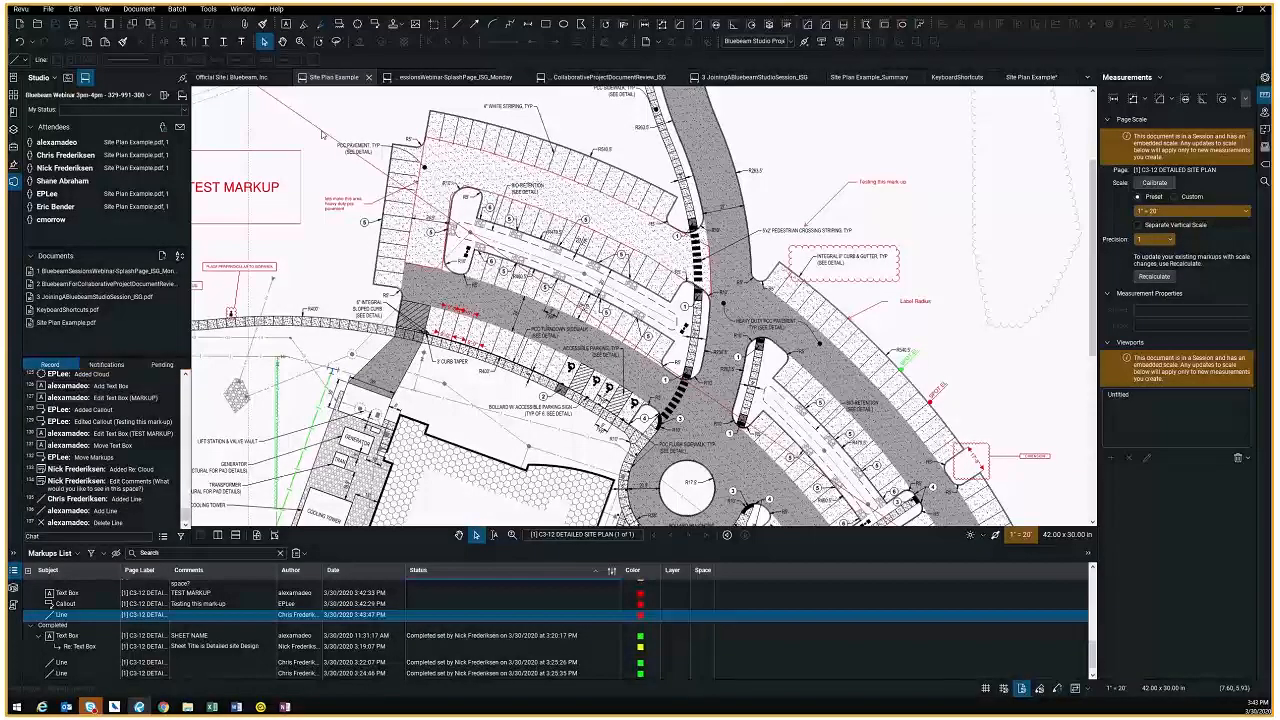
pyautogui.click(884, 255)
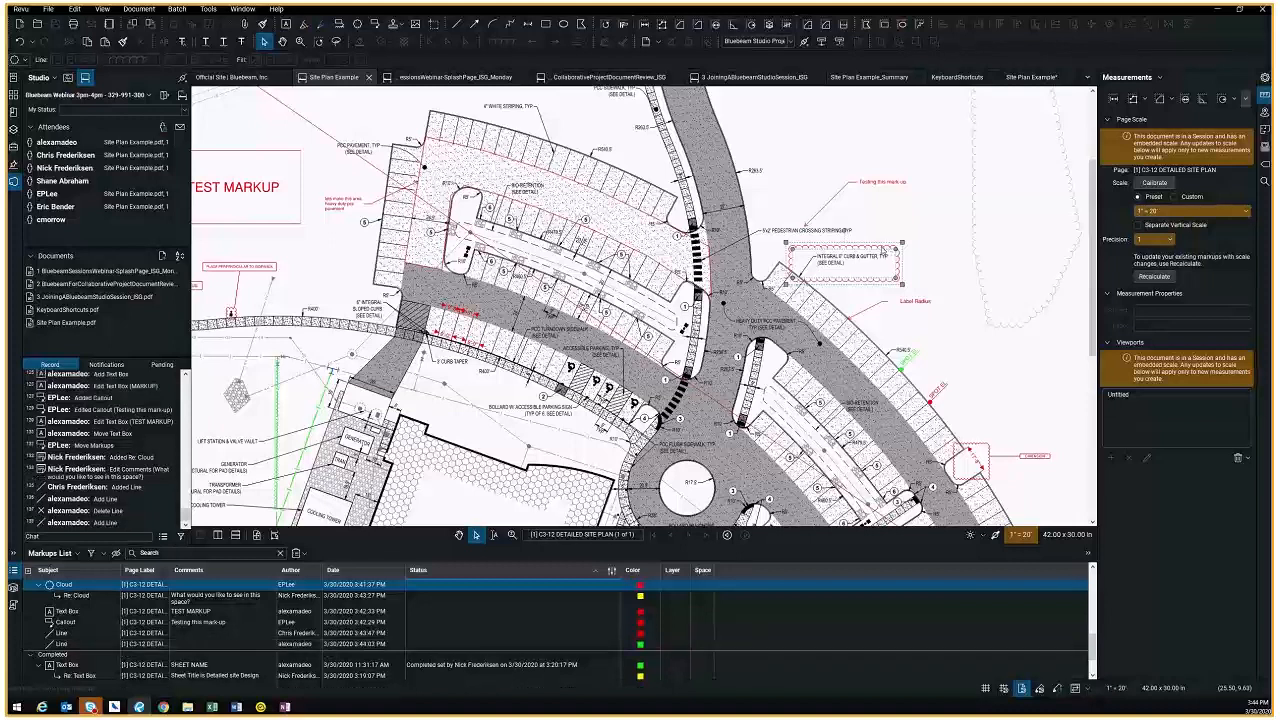
pyautogui.rightClick(884, 251)
pyautogui.click(925, 236)
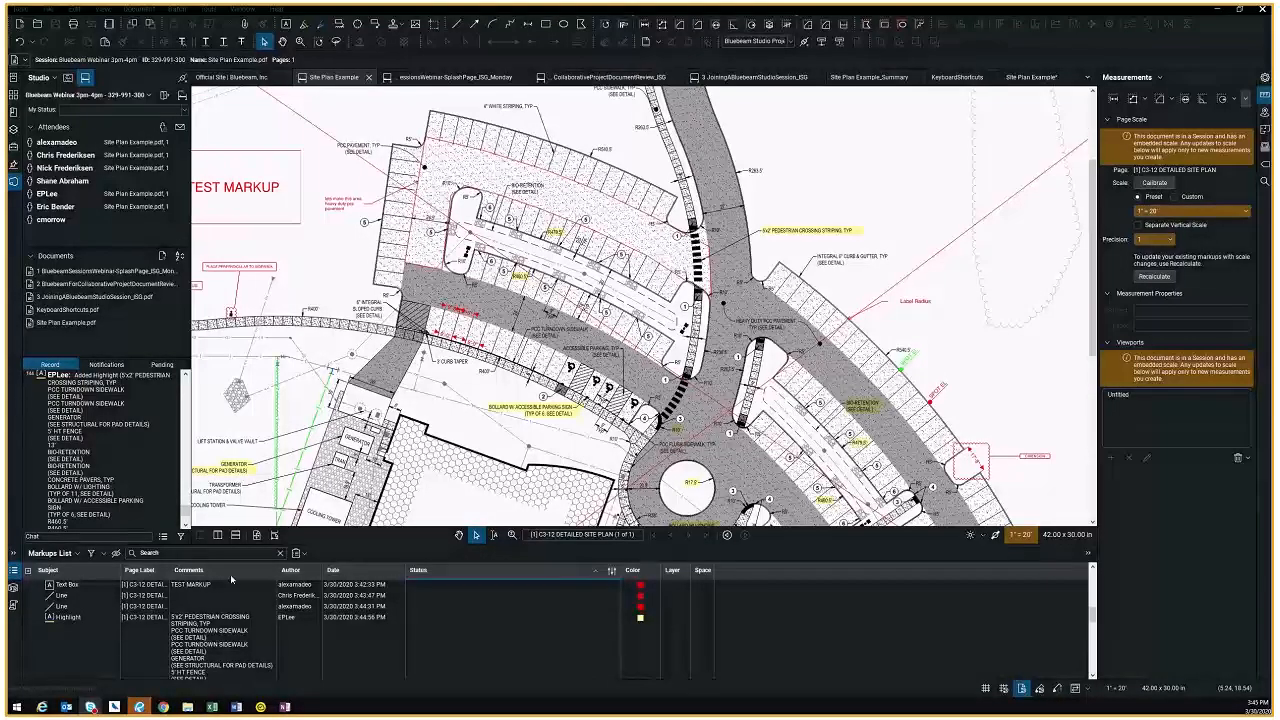
# Examine the attendee's highlight entries in the session record and locate the "5'x2' PEDESTRIAN CROSSING STRIPING, TYP" highlight on the plan
pyautogui.click(75, 378)
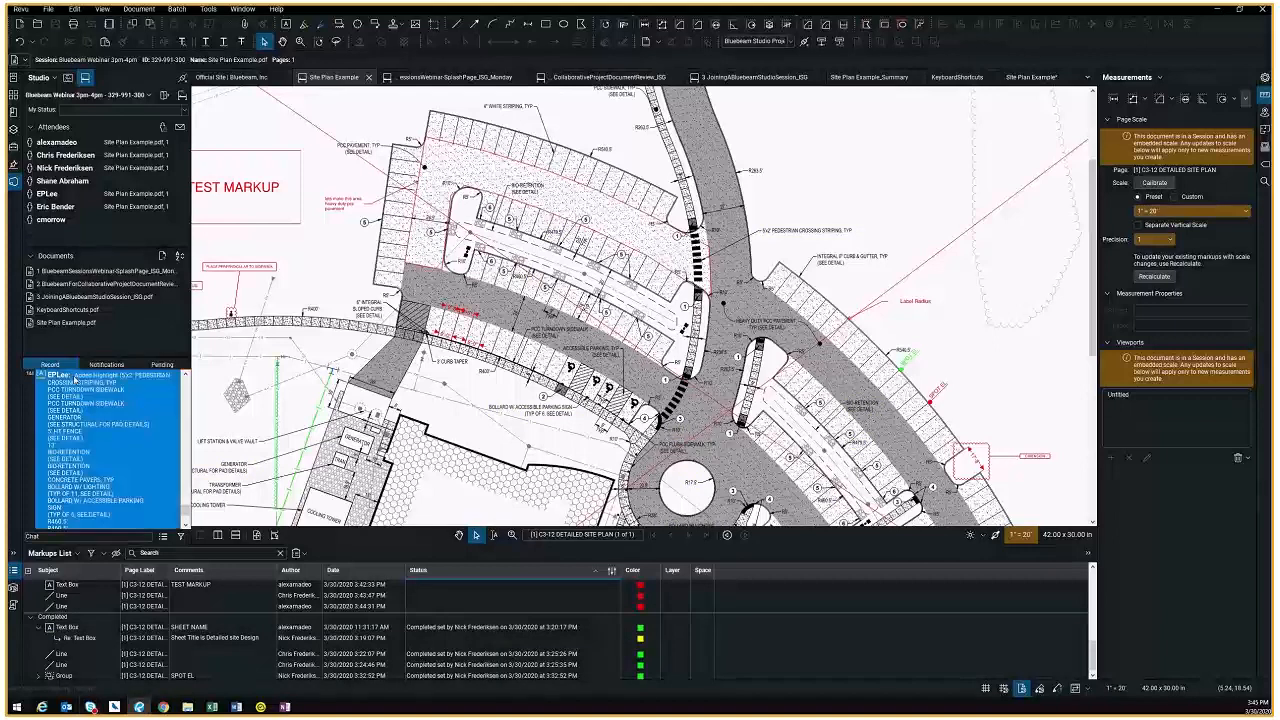
pyautogui.doubleClick(75, 378)
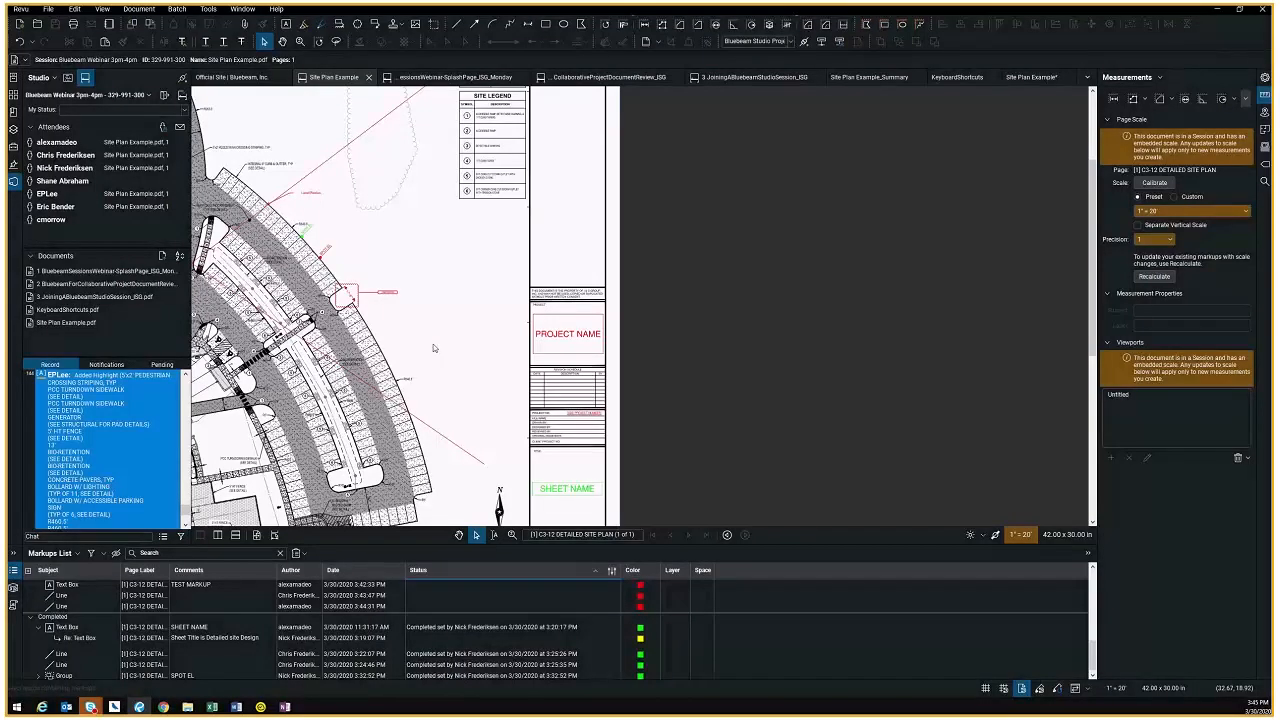
pyautogui.rightClick(63, 428)
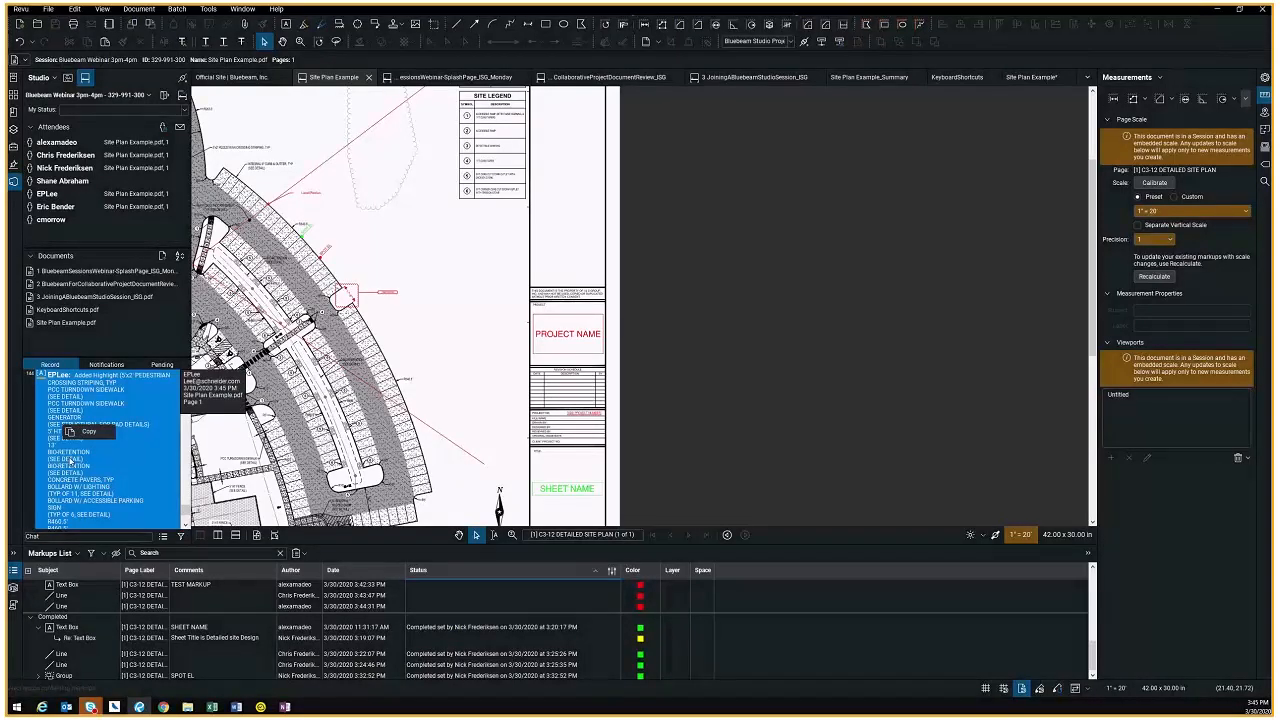
pyautogui.click(80, 432)
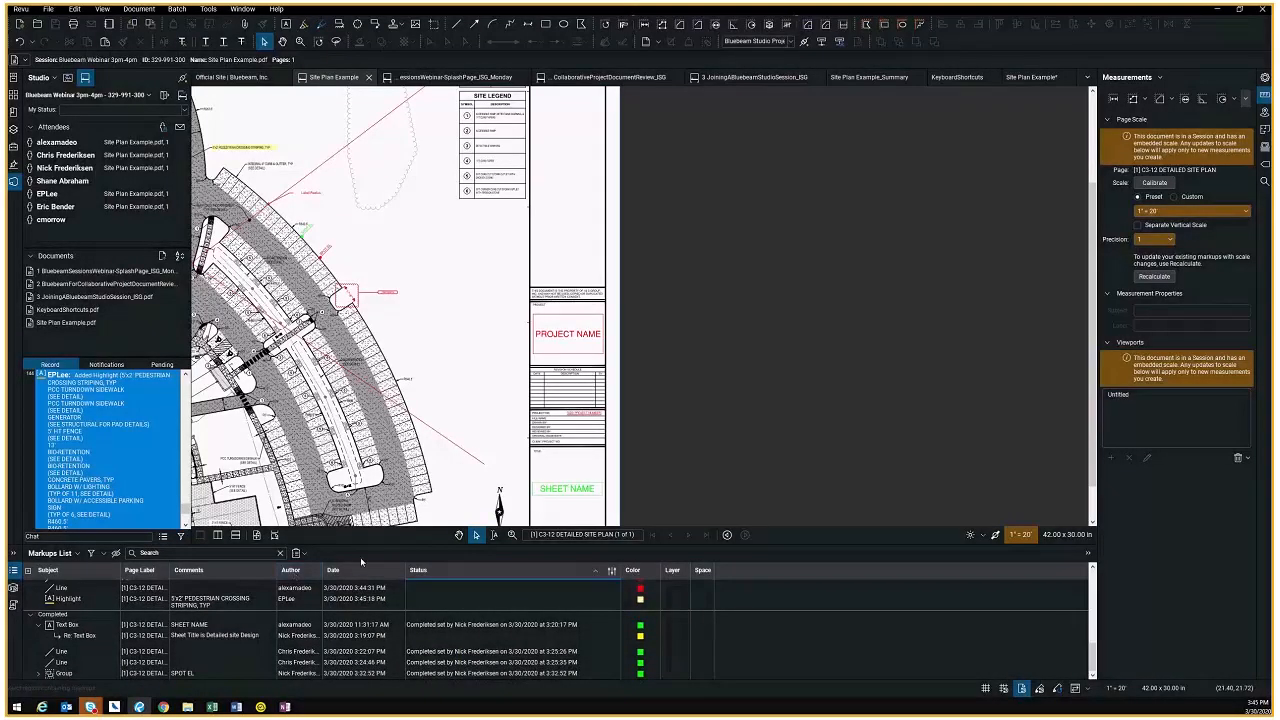
pyautogui.scroll(-5, 113, 437)
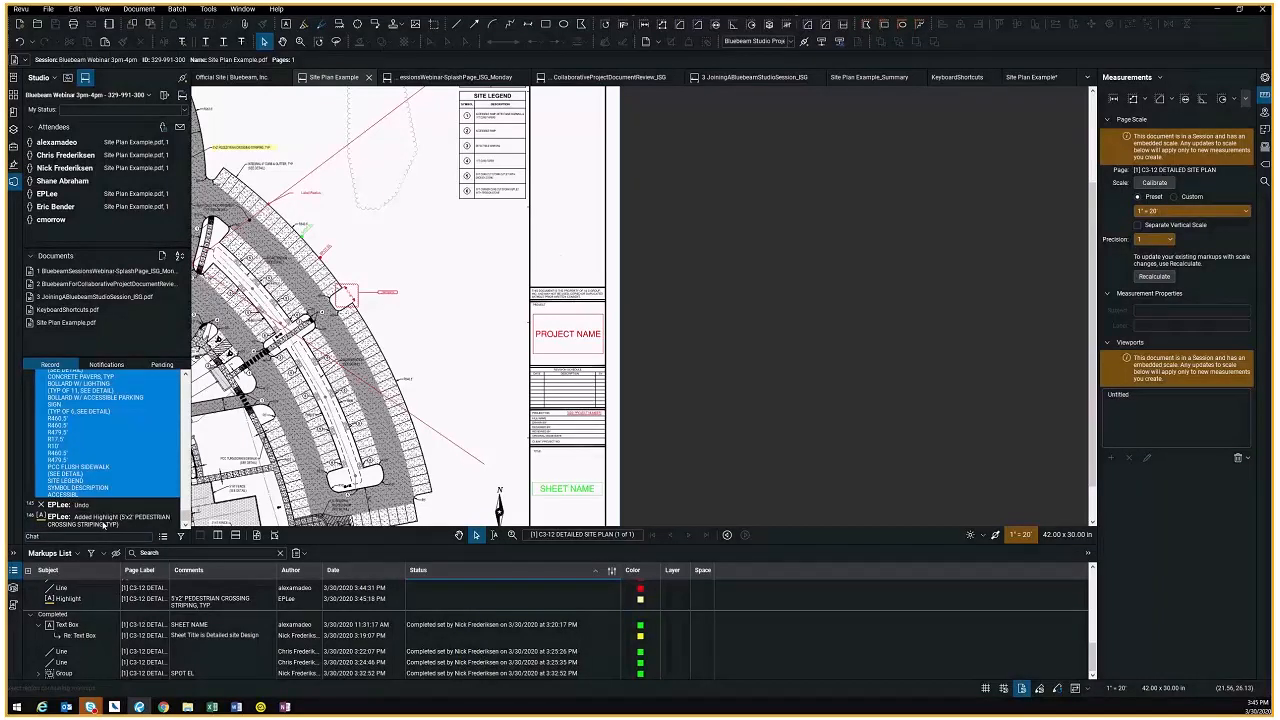
pyautogui.click(103, 520)
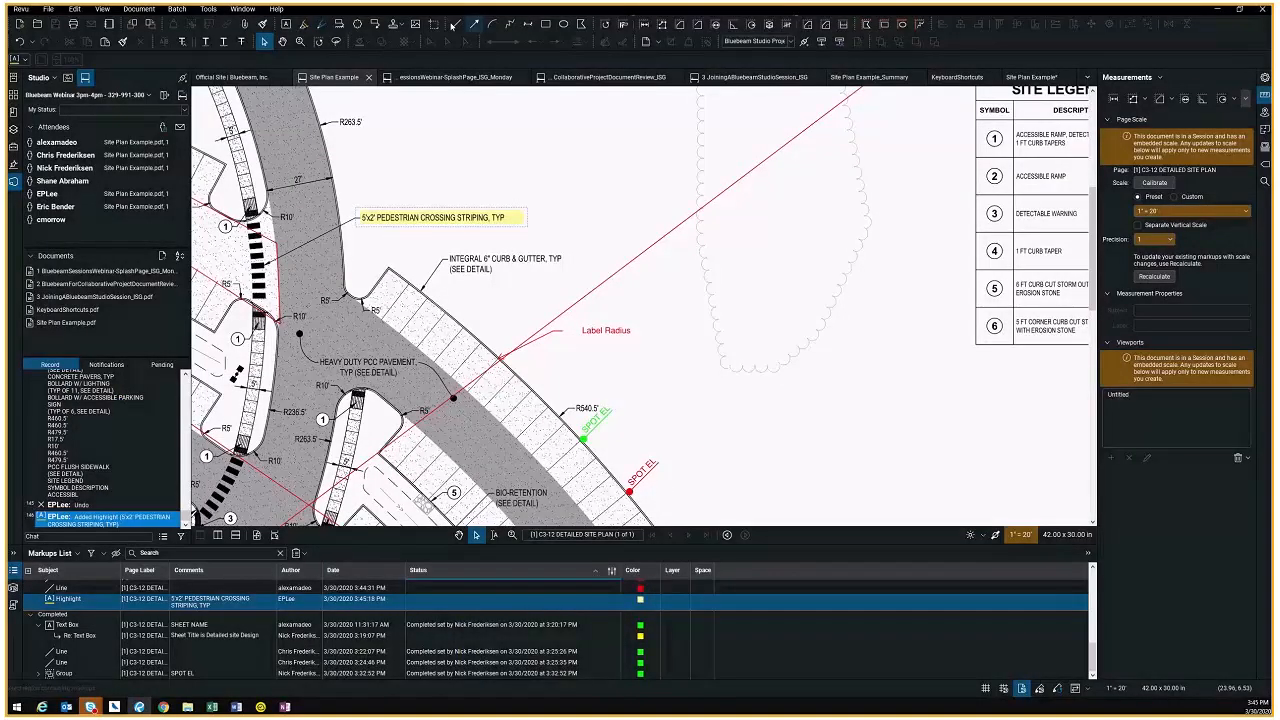
# Draw a freehand yellow highlight in the blank area above the crossing striping note and highlight the nearby R263.5' label
pyautogui.click(304, 24)
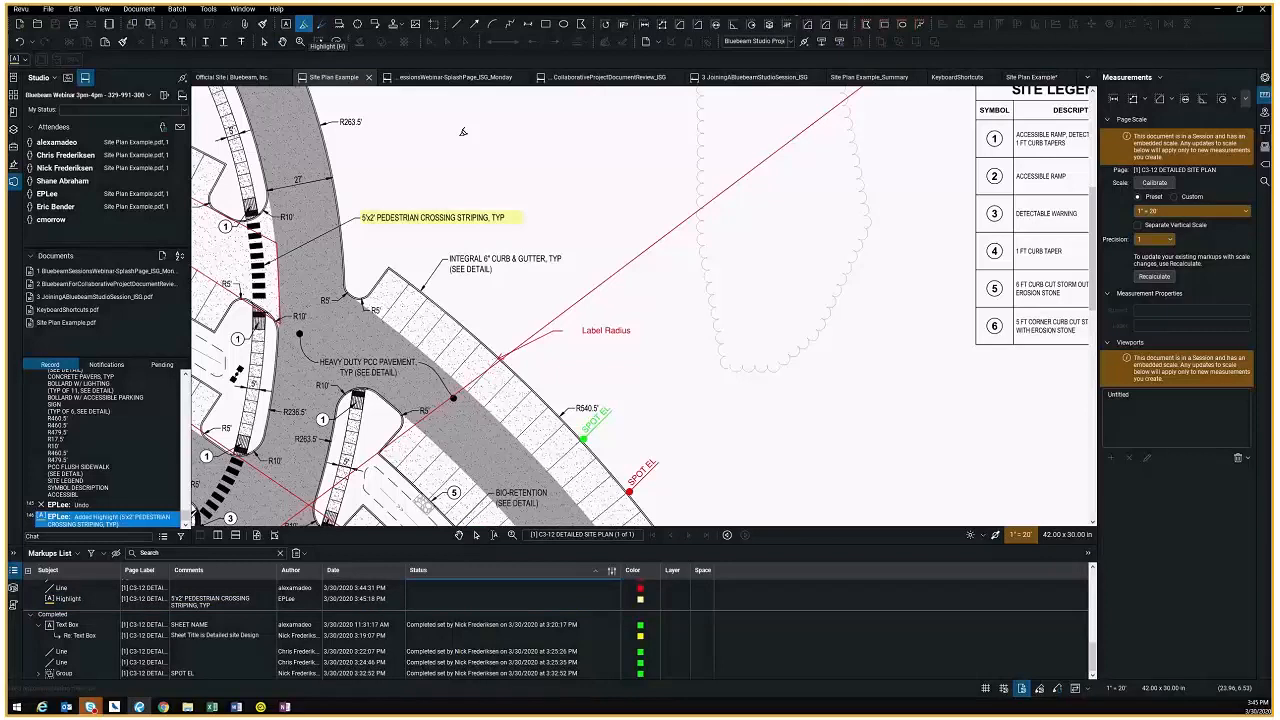
pyautogui.moveTo(463, 131); pyautogui.dragTo(535, 178)
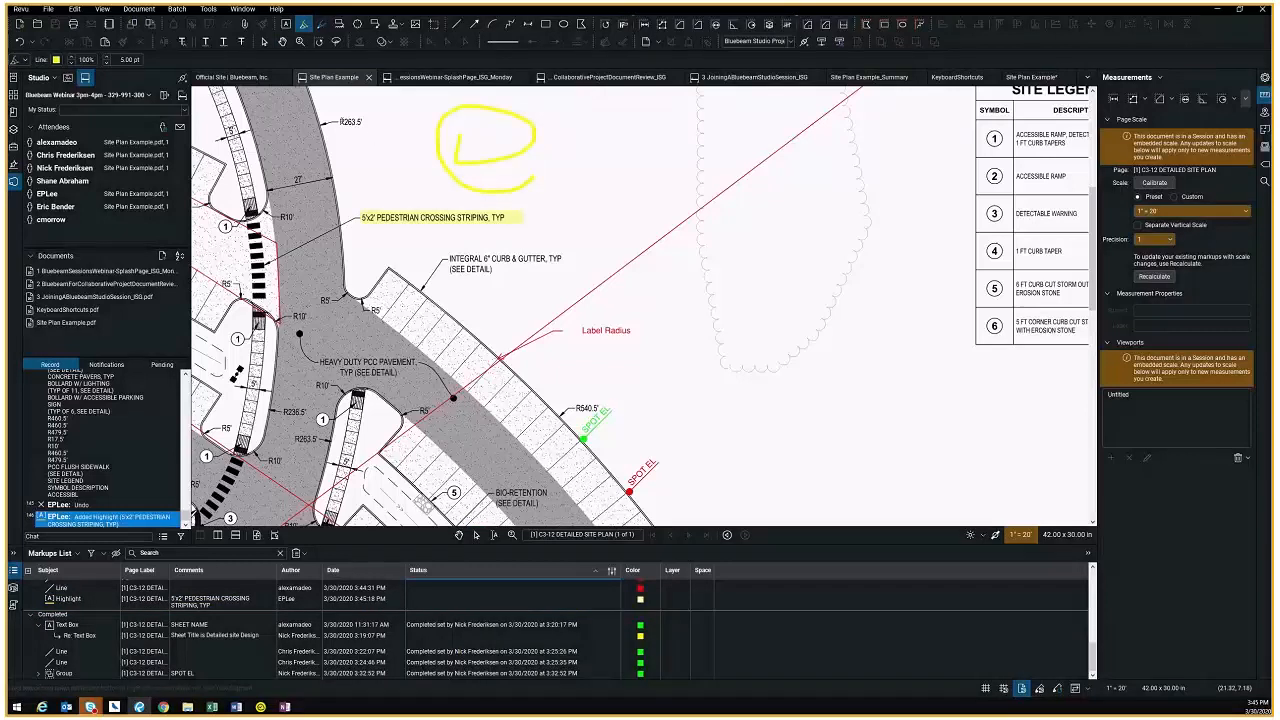
pyautogui.moveTo(340, 121); pyautogui.dragTo(363, 121)
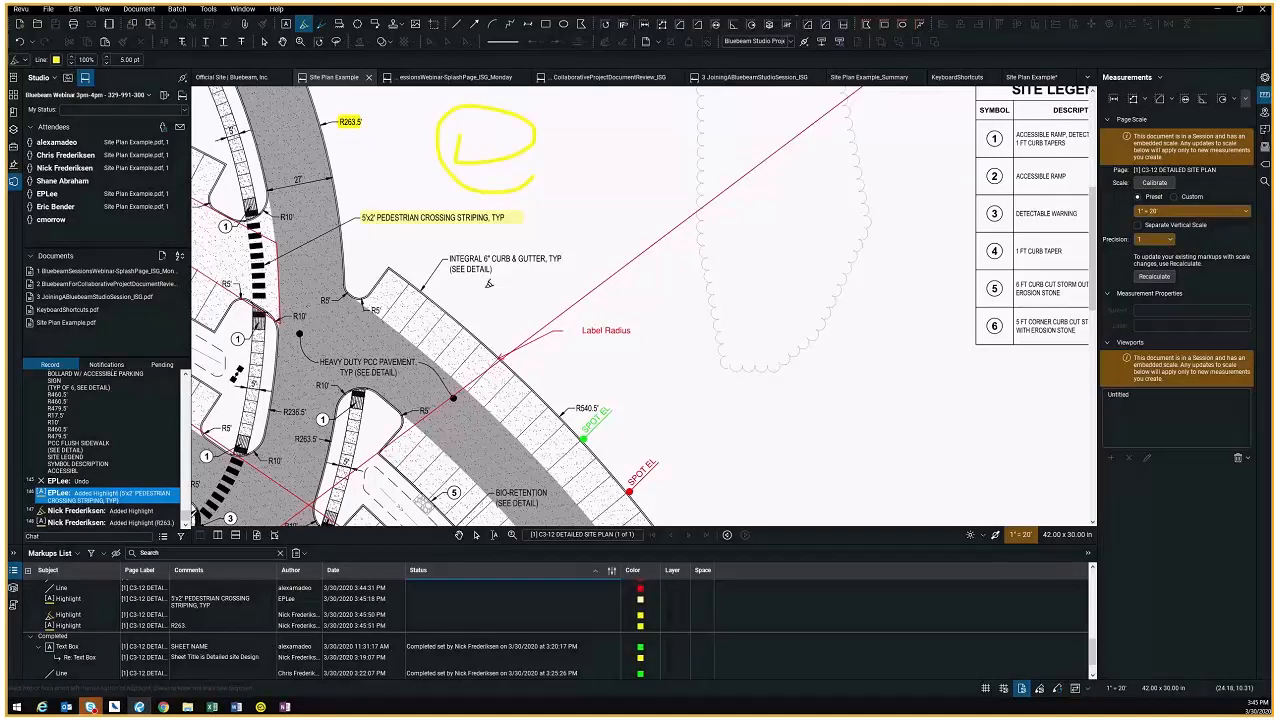
pyautogui.moveTo(340, 121); pyautogui.dragTo(369, 122)
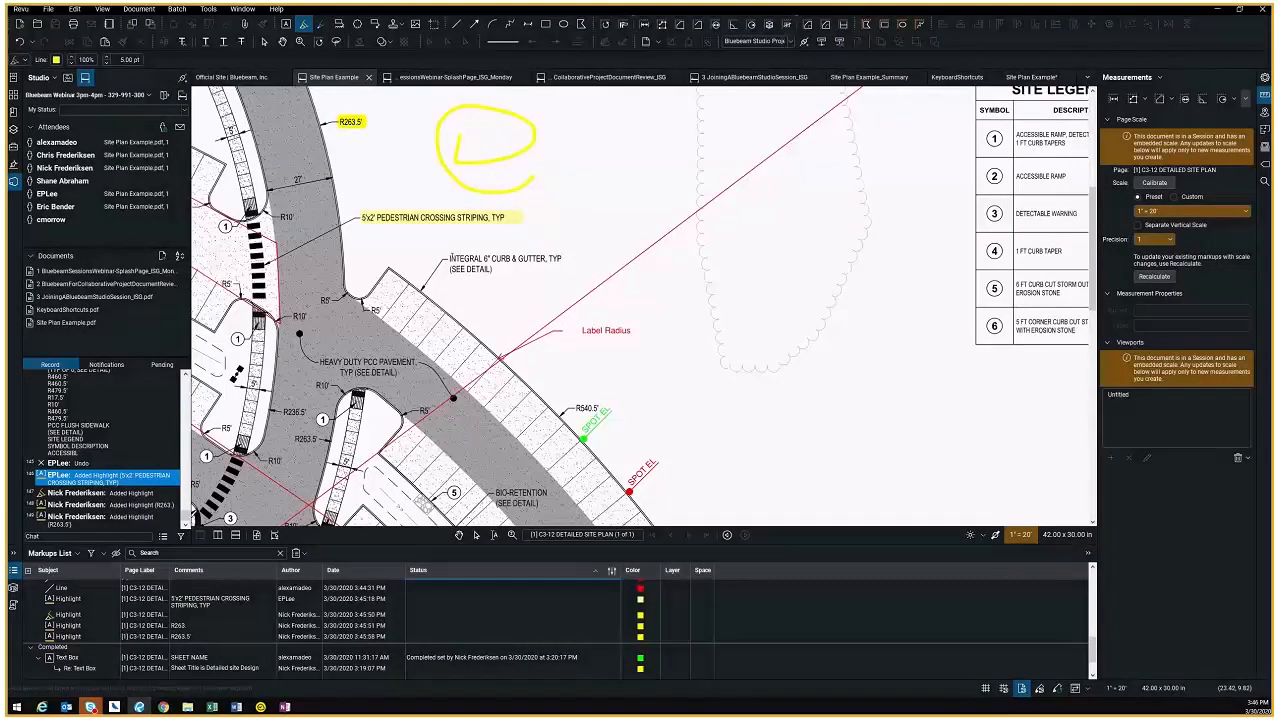
# Try to highlight the "INTEGRAL 6" CURB & GUTTER, TYP" note as text
pyautogui.moveTo(449, 258); pyautogui.dragTo(496, 257)
pyautogui.hotkey('ctrl', 'a')
pyautogui.hscroll(-2, 505, 252)
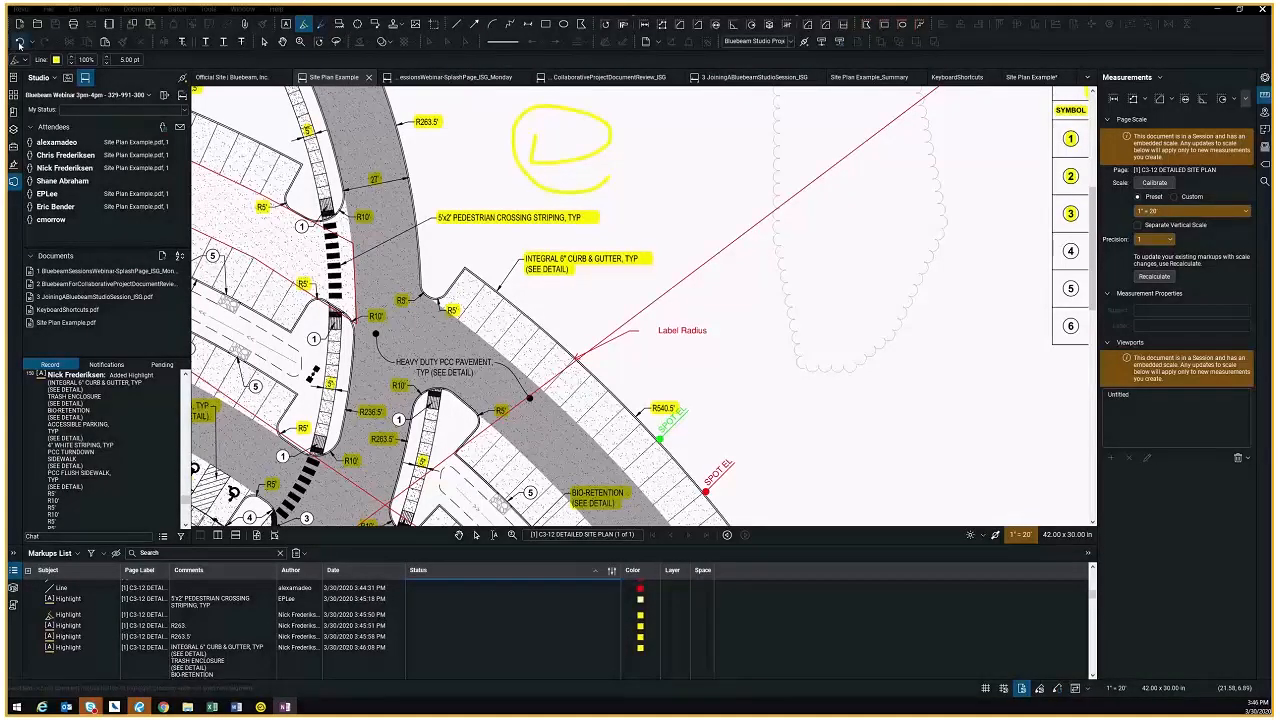
# Highlight part of the "INTEGRAL 6" CURB & GUTTER, TYP" note and open the yellow reply note above the Label Radius callout
pyautogui.click(303, 23)
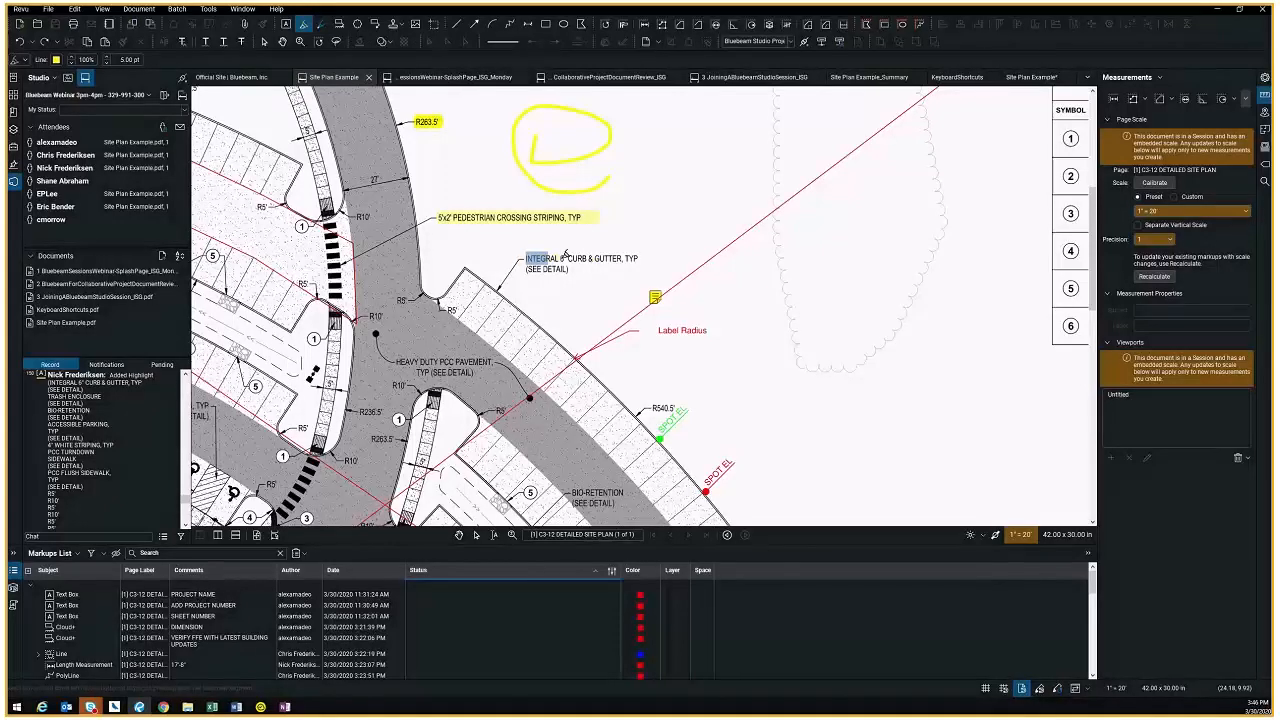
pyautogui.moveTo(612, 259); pyautogui.dragTo(612, 256)
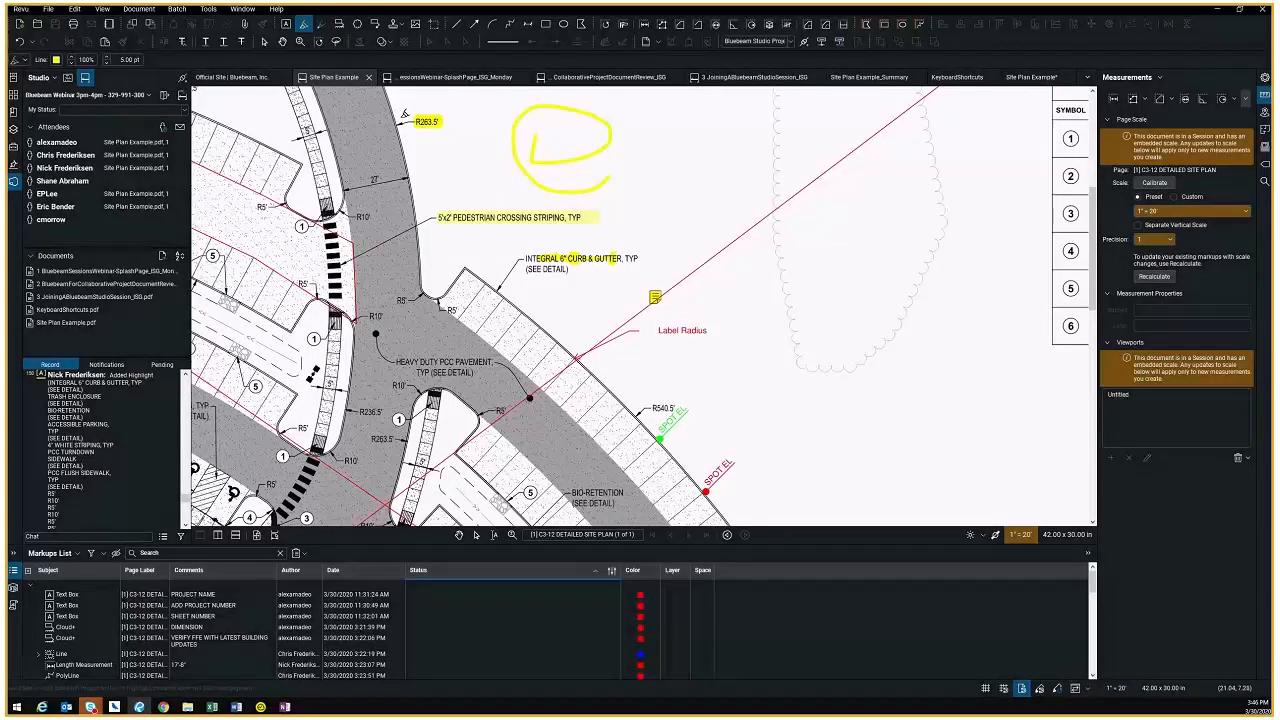
pyautogui.click(476, 534)
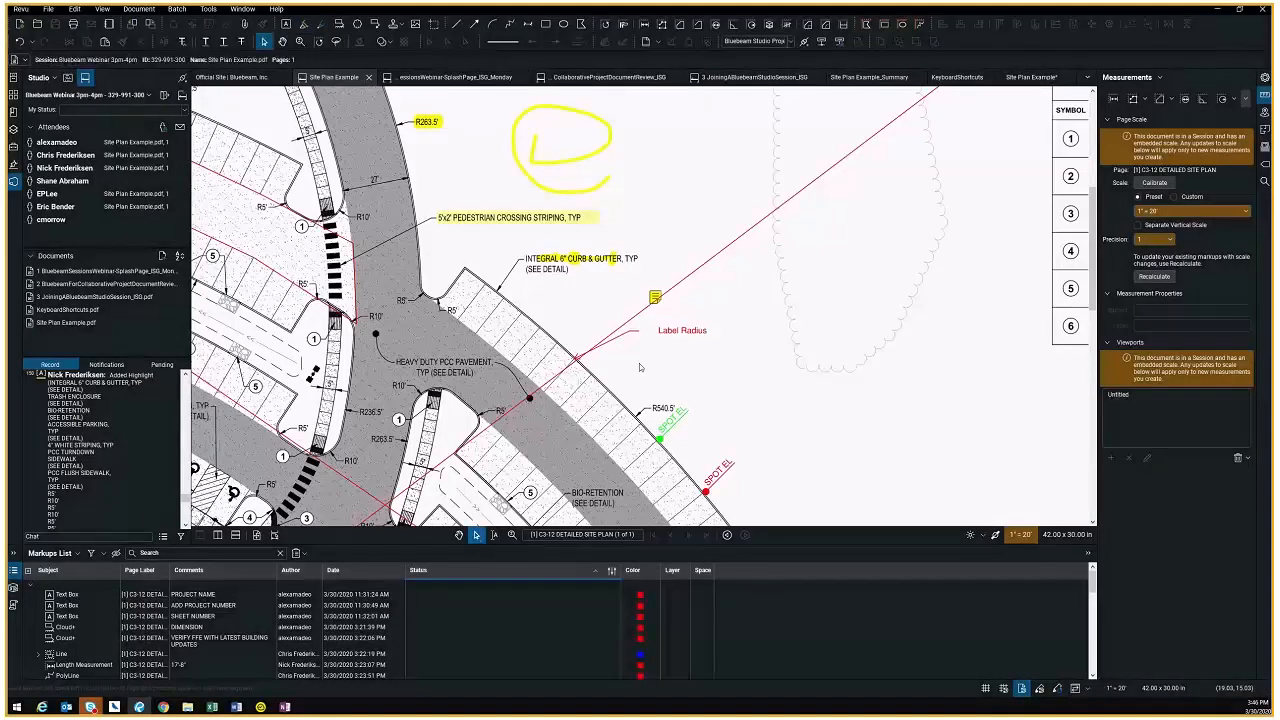
pyautogui.doubleClick(657, 299)
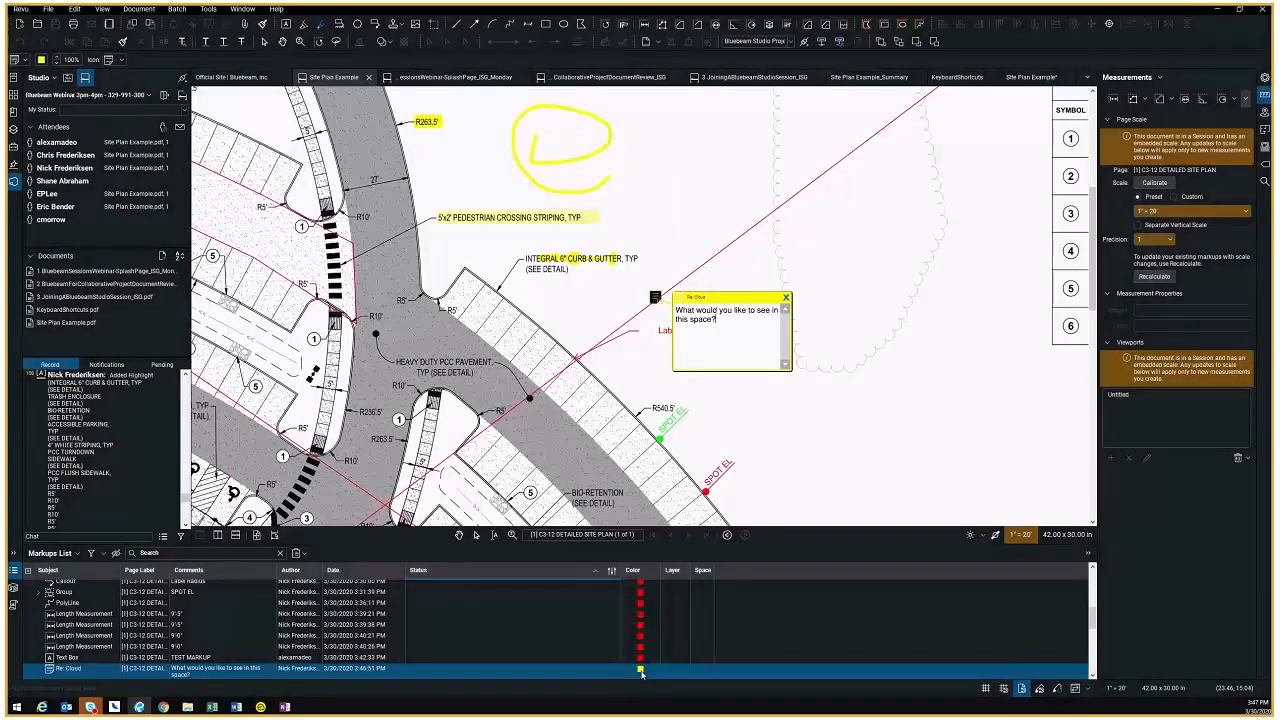
# Extract page 2 of the 2 BluebeamForCollaborativeProjectDocumentReview_ISG PDF into a separate file that opens after extraction, and show the whole extracted page
pyautogui.click(398, 265)
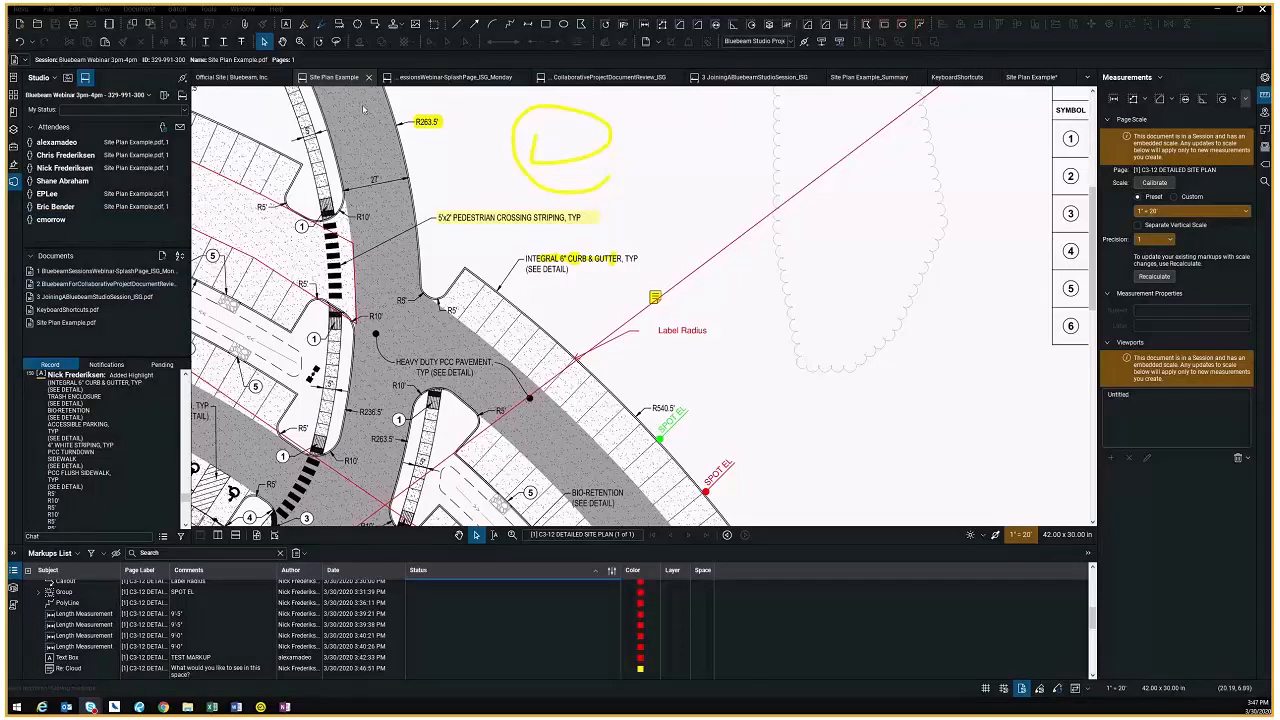
pyautogui.click(440, 78)
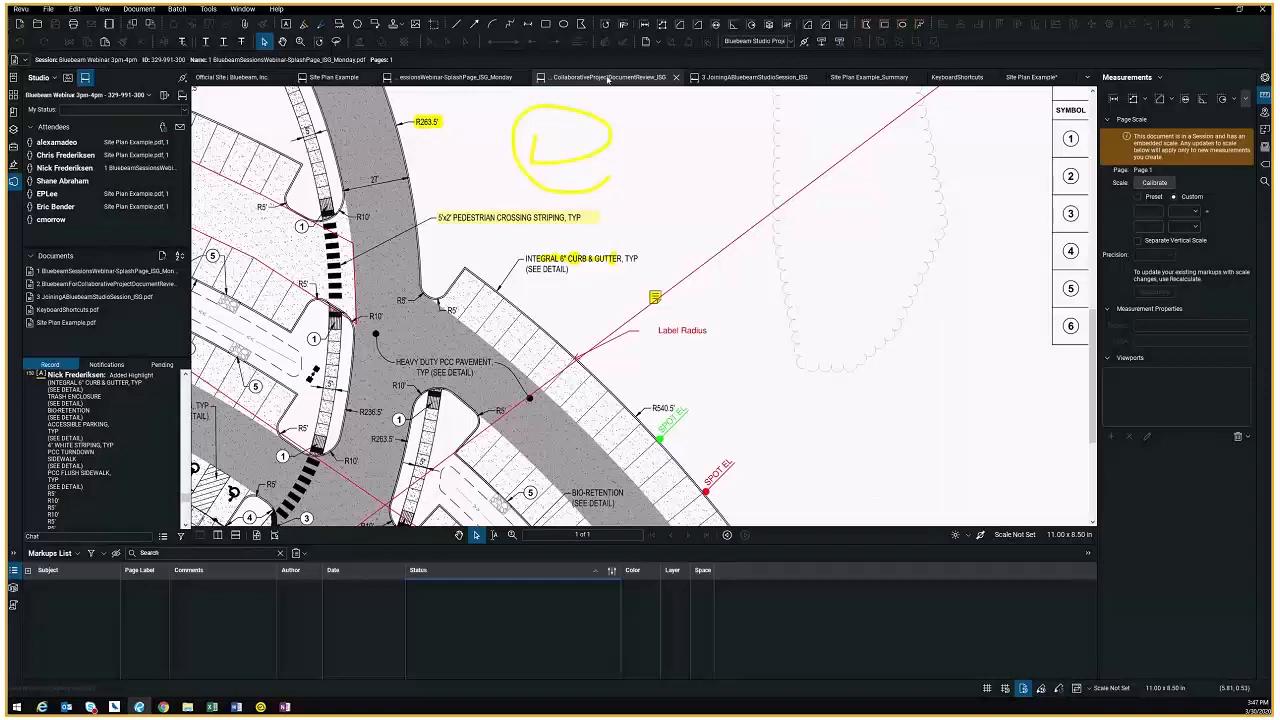
pyautogui.click(640, 77)
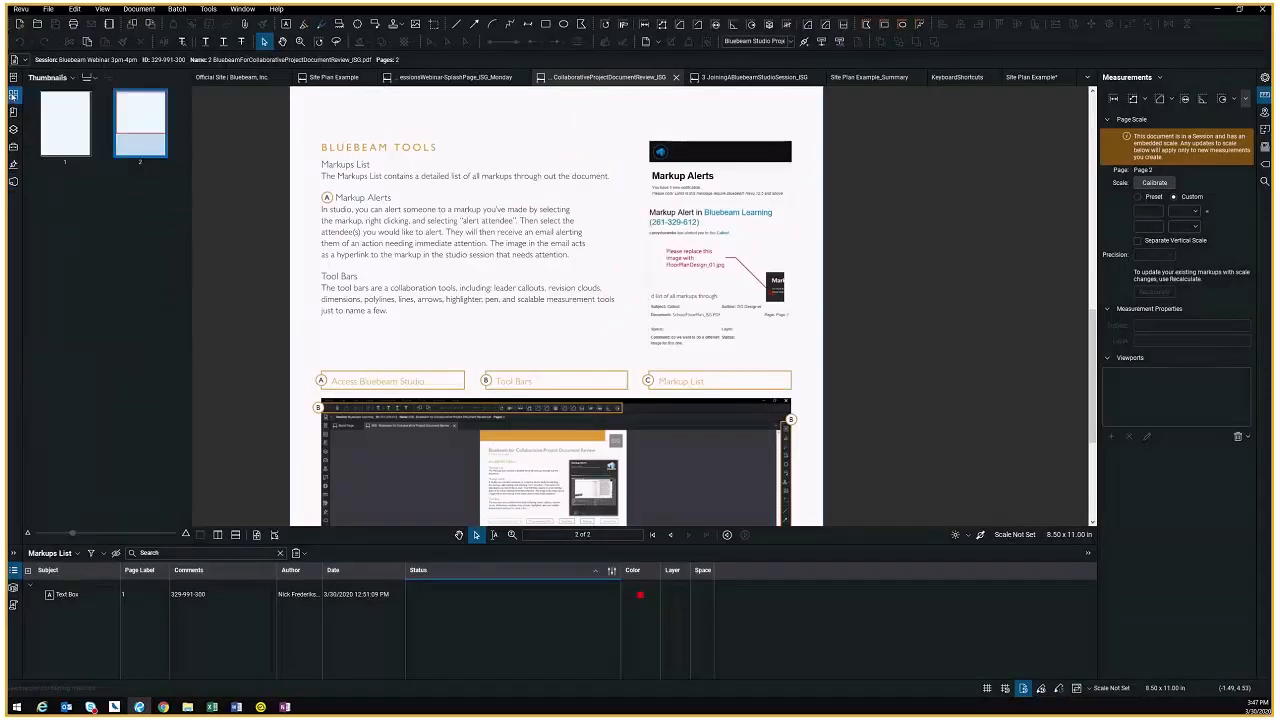
pyautogui.rightClick(138, 147)
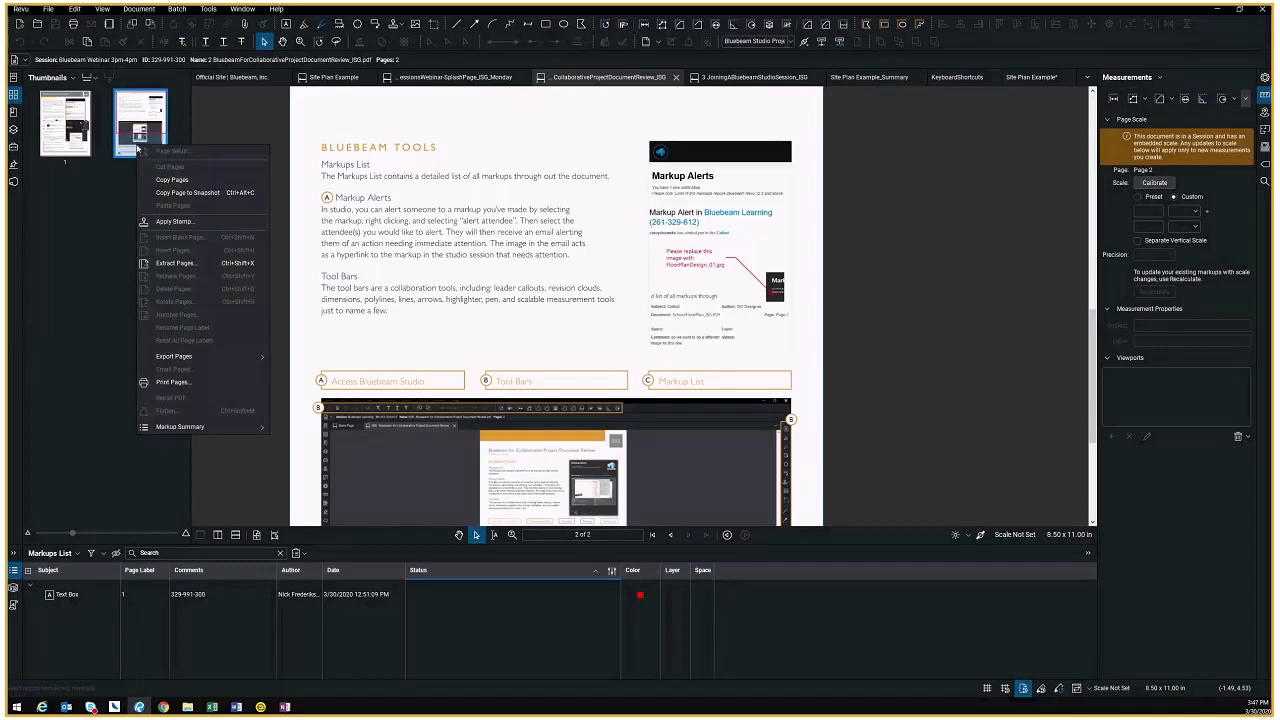
pyautogui.click(192, 264)
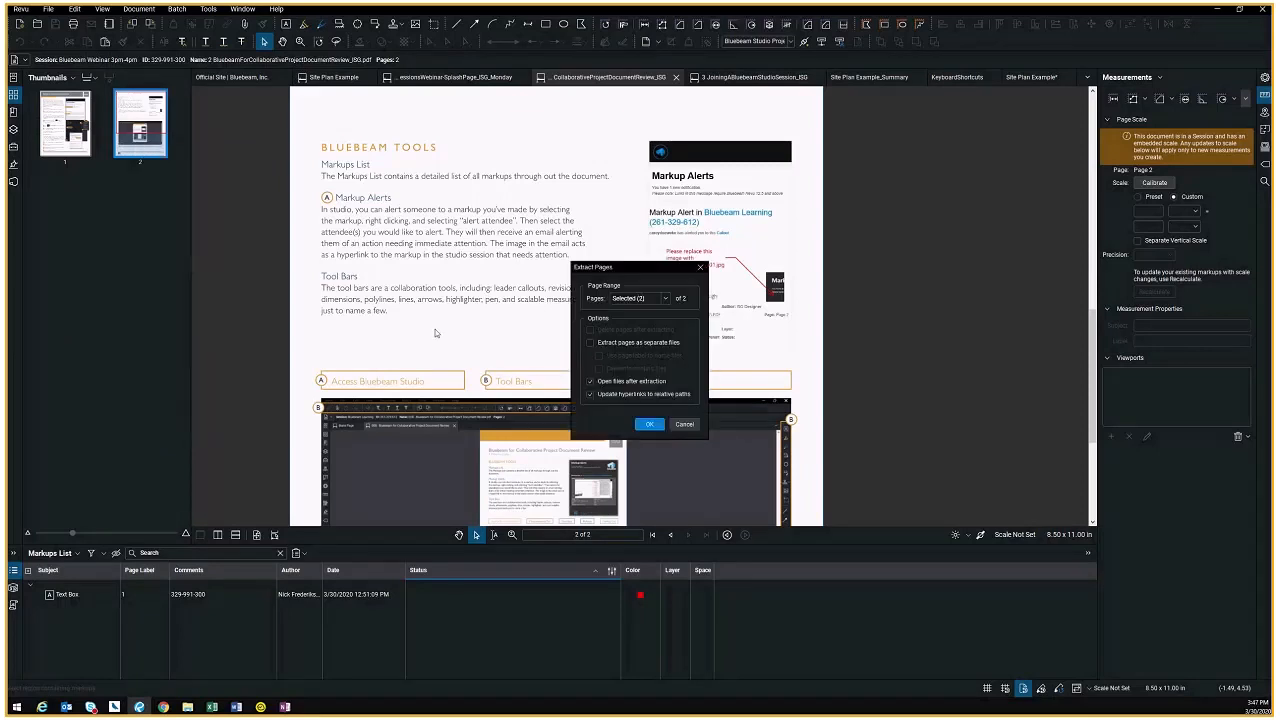
pyautogui.click(650, 424)
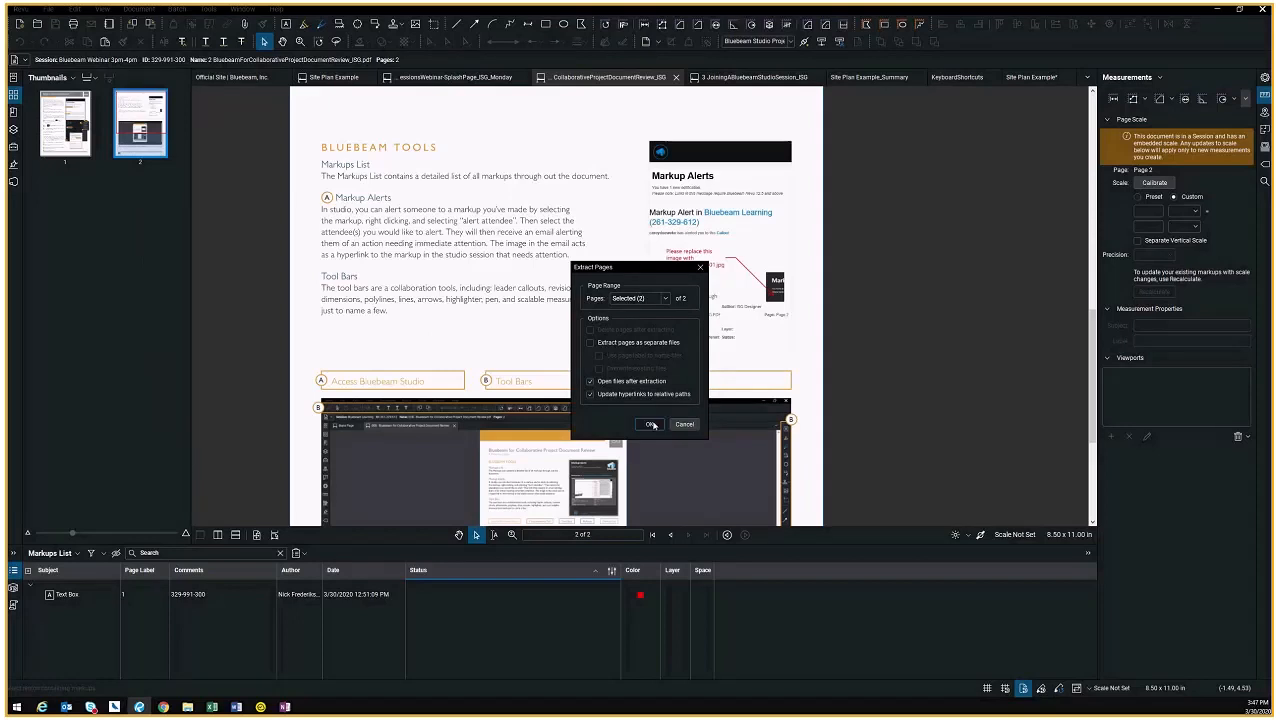
pyautogui.click(1001, 607)
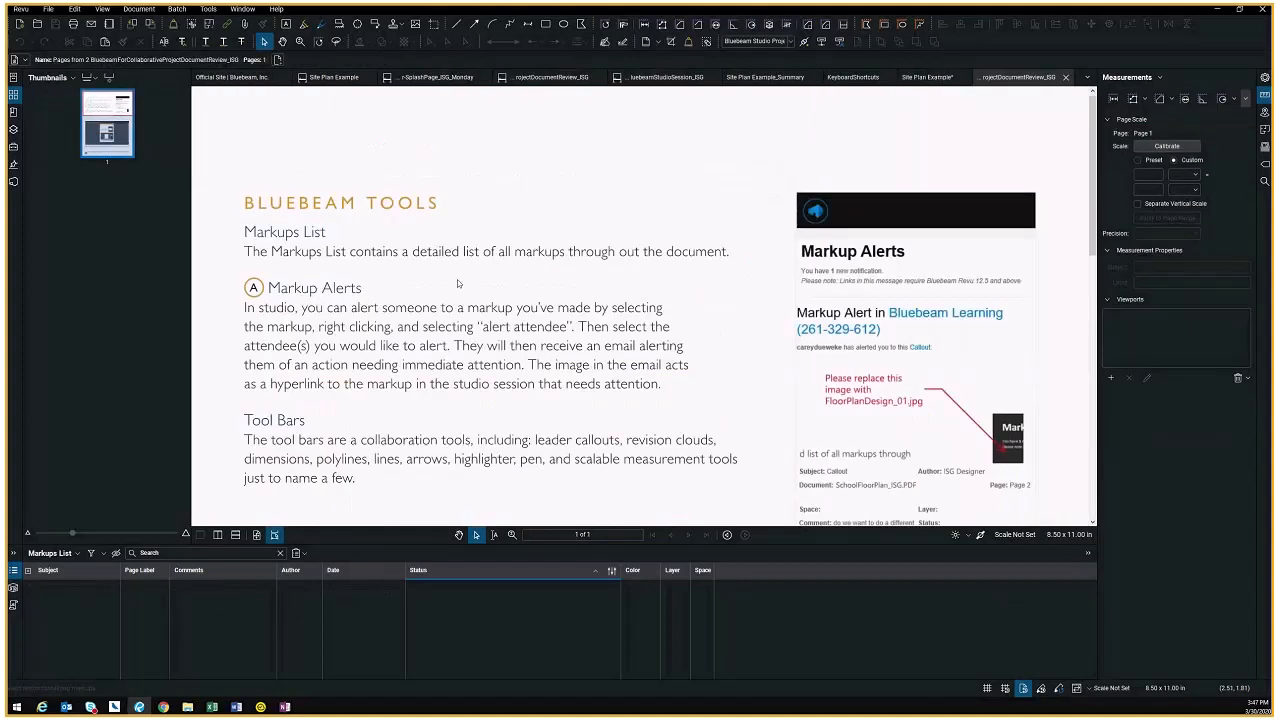
pyautogui.scroll(-2, 457, 279)
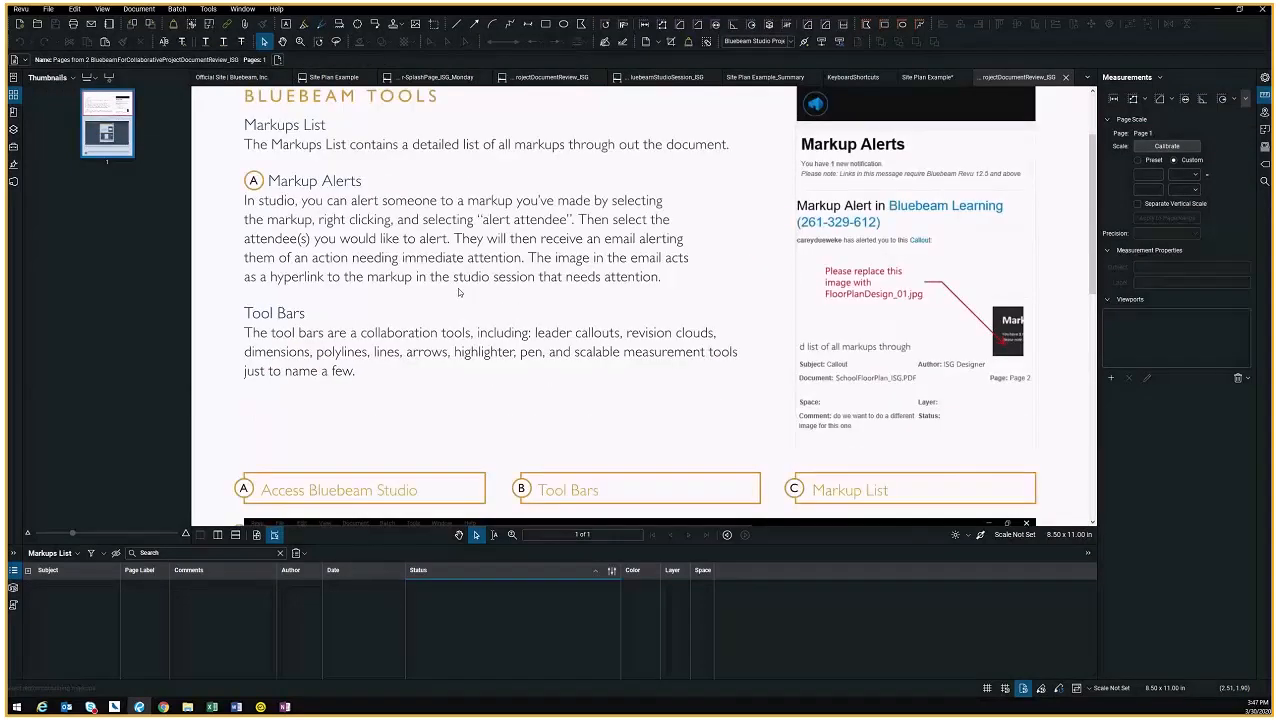
pyautogui.scroll(-1, 458, 288)
pyautogui.click(256, 536)
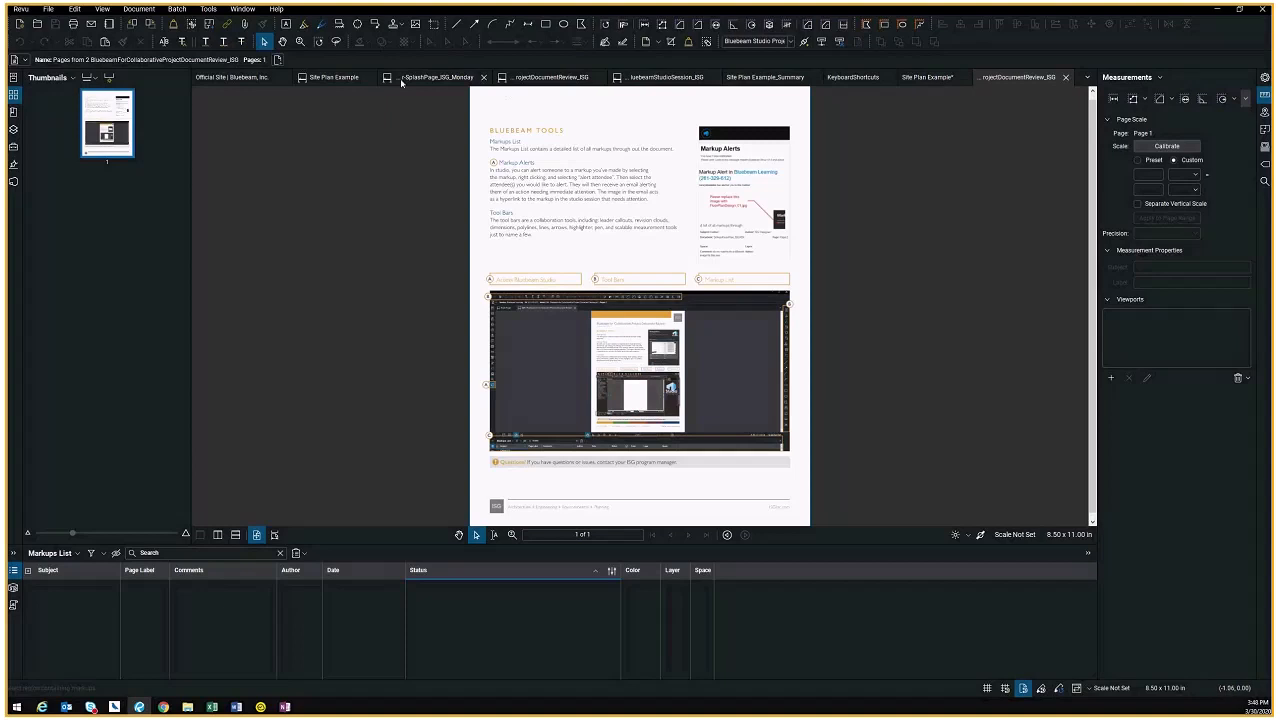
# Add a Cloud+ markup around the Tool Bars paragraph on page 2 of the session's collaborative document review PDF, with the text "Clarify"
pyautogui.click(349, 78)
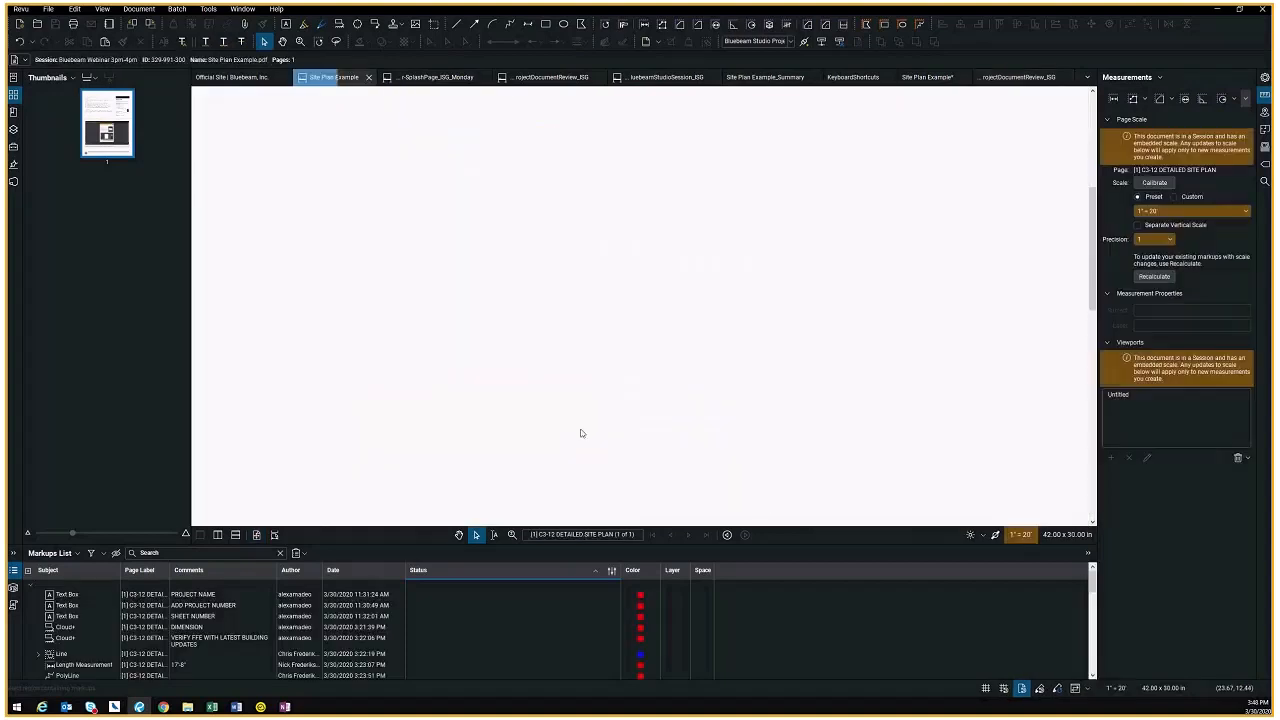
pyautogui.hotkey('ctrl', 'Tab')
pyautogui.hotkey('ctrl', 'Tab')
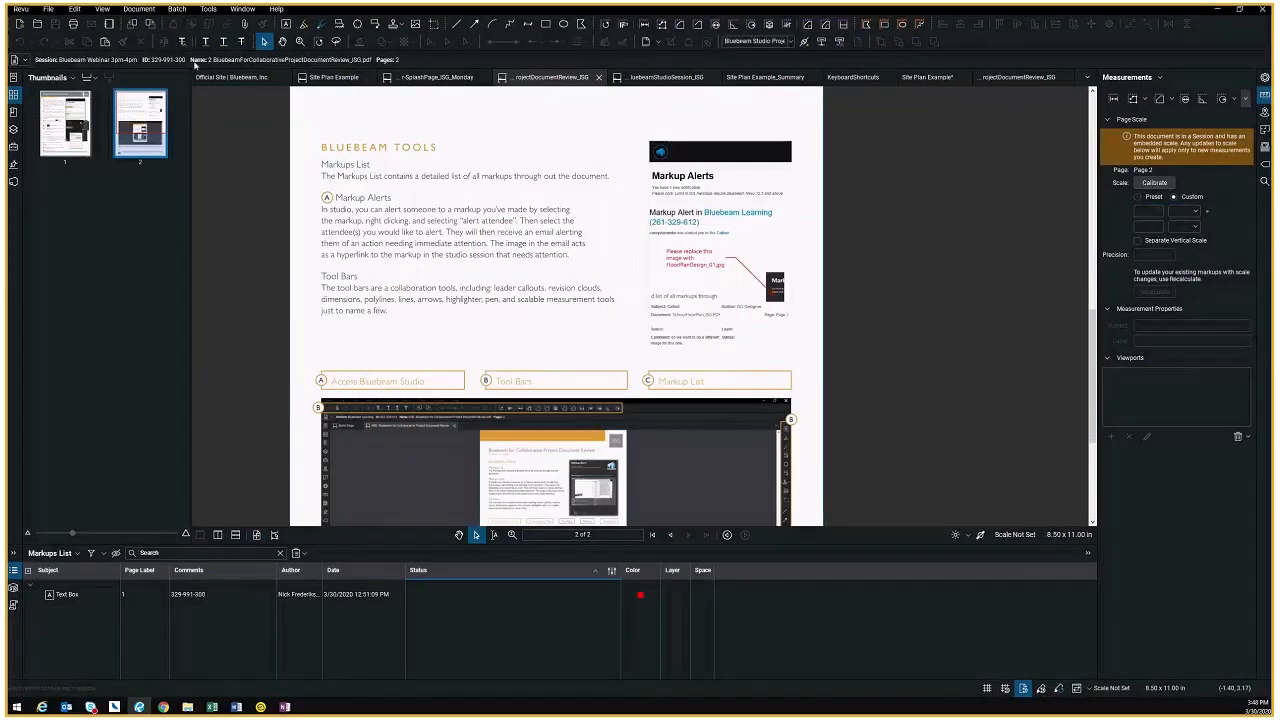
pyautogui.click(340, 24)
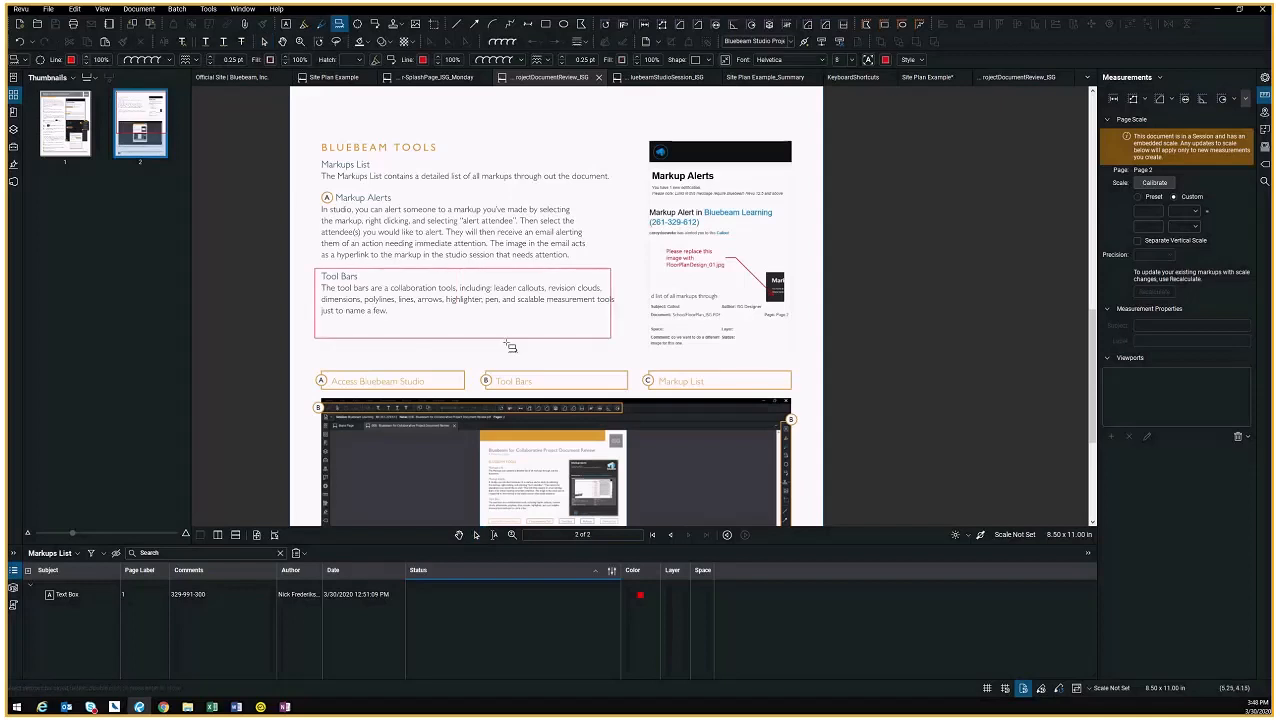
pyautogui.moveTo(335, 345); pyautogui.dragTo(450, 354)
pyautogui.write('Clarify')
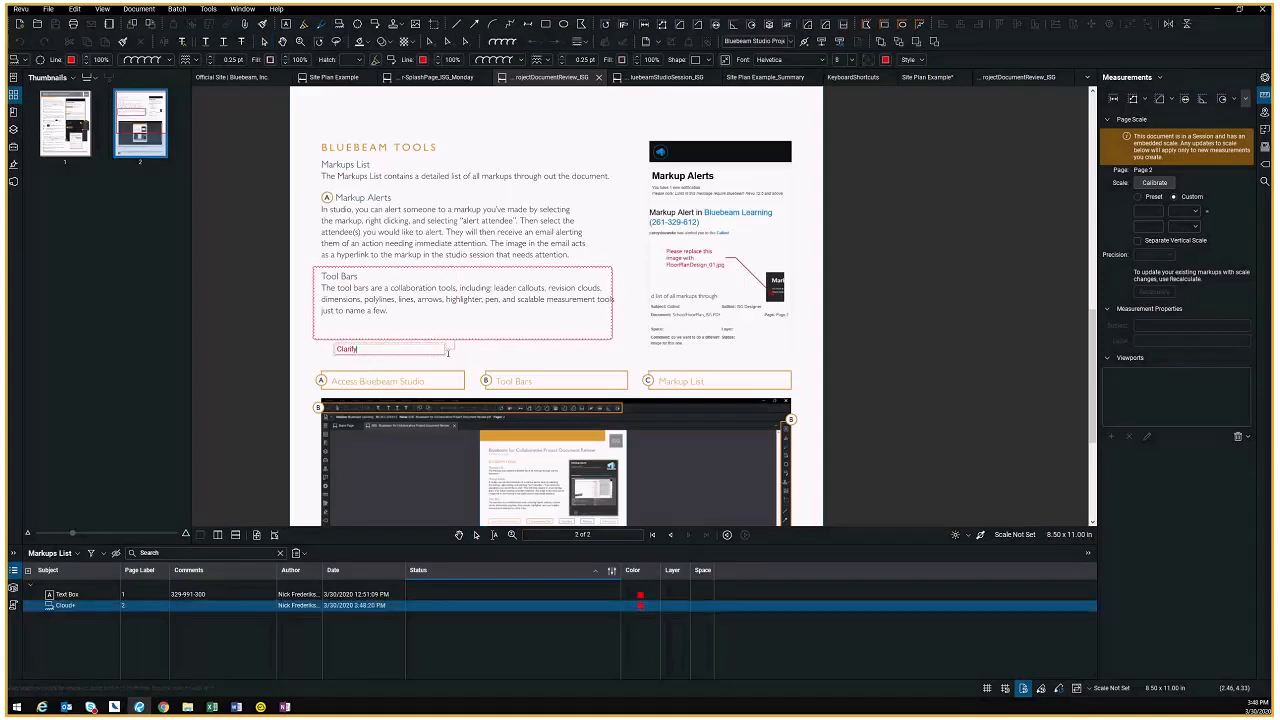
pyautogui.click(488, 236)
# Alert a session attendee to the "Clarify" cloud markup on the Tool Bars paragraph
pyautogui.rightClick(438, 345)
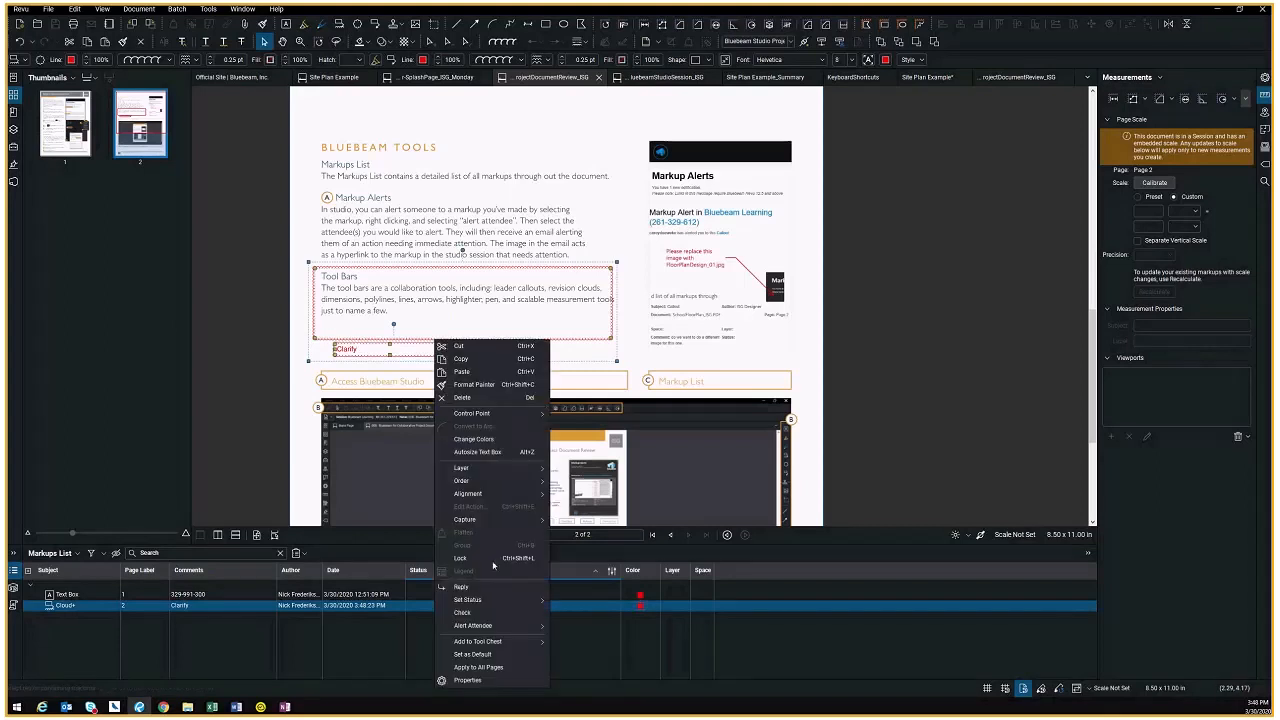
pyautogui.moveTo(490, 625)
pyautogui.click(590, 640)
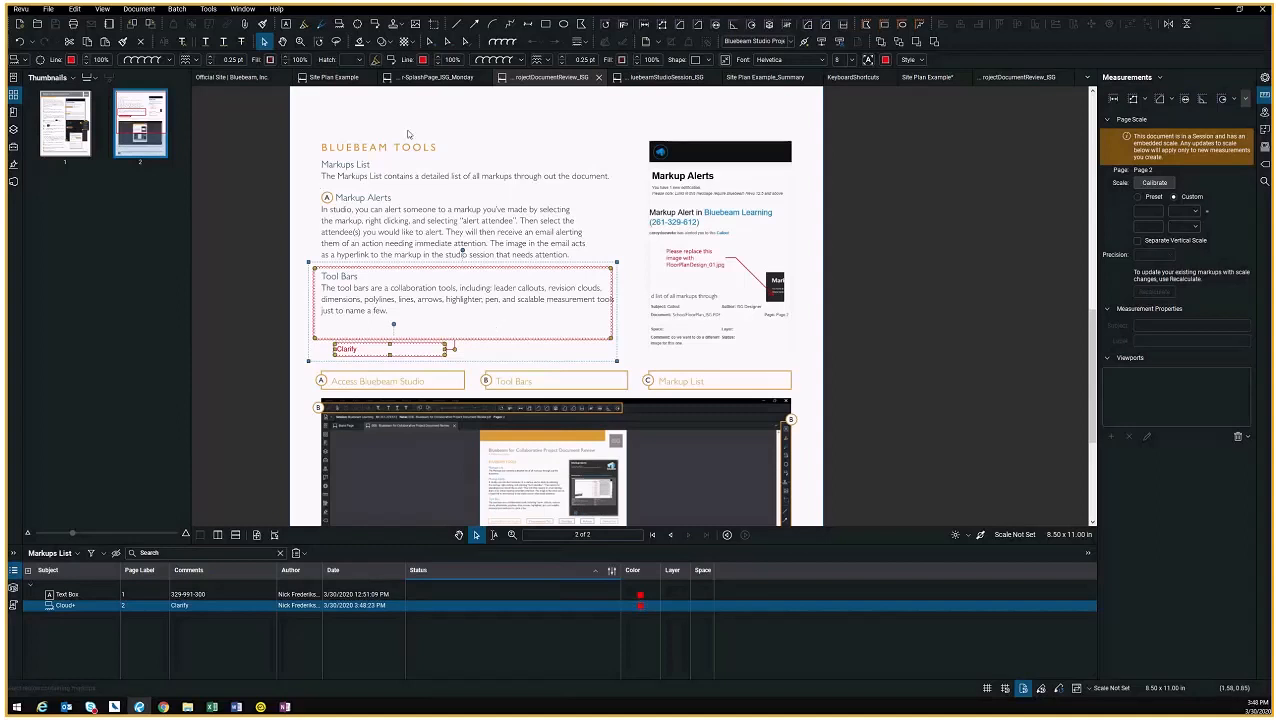
# Set the review status of the red SPOT EL group on the Site Plan Example to Accepted
pyautogui.click(332, 78)
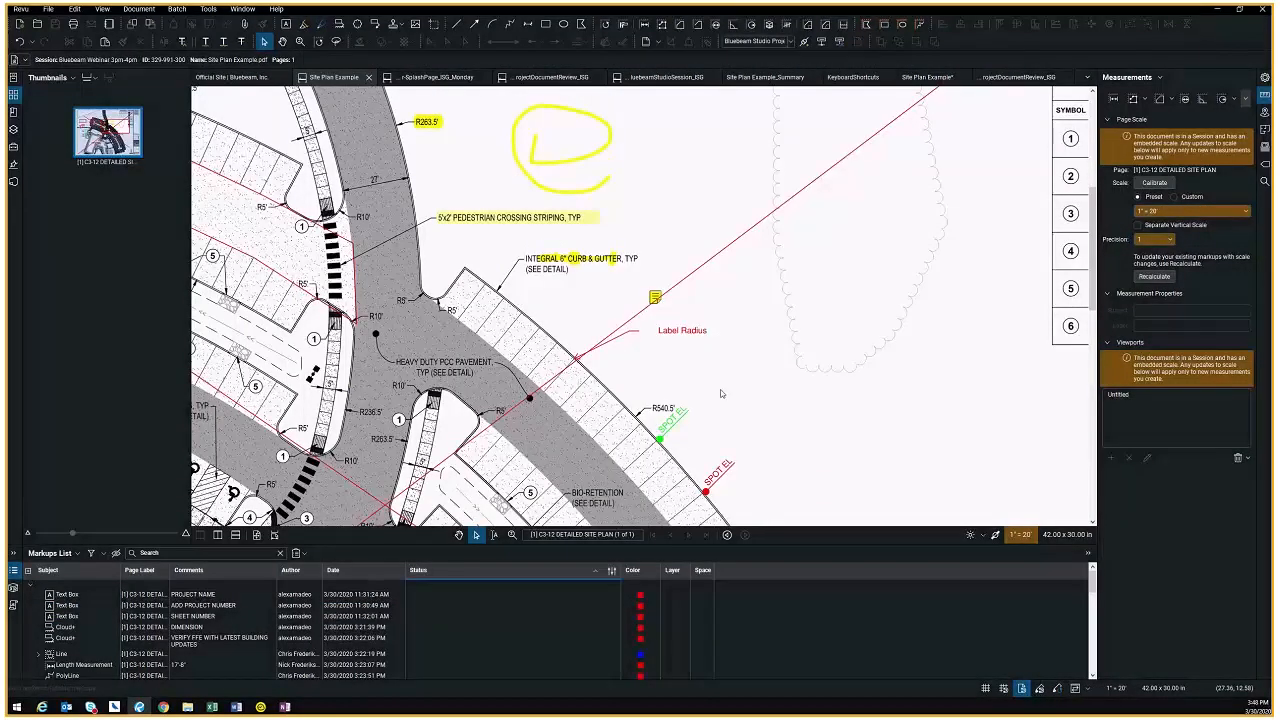
pyautogui.scroll(-1, 720, 394)
pyautogui.scroll(-1, 720, 394)
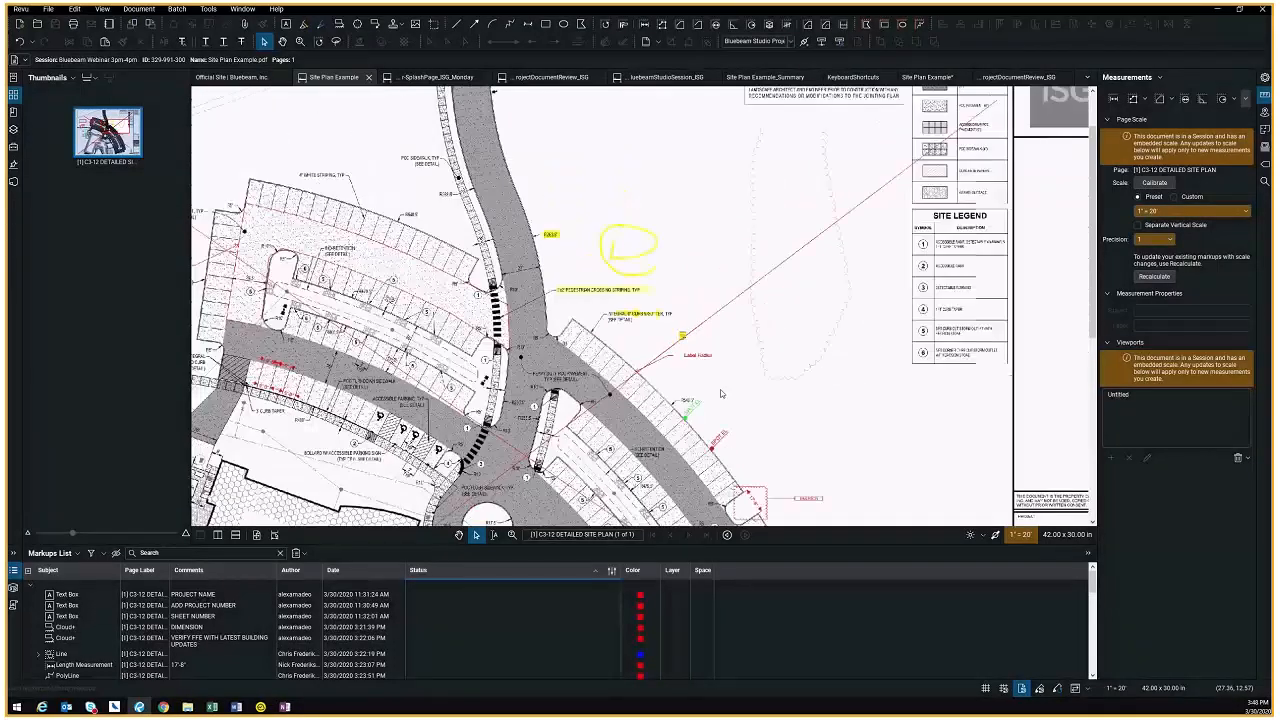
pyautogui.click(718, 442)
pyautogui.rightClick(720, 442)
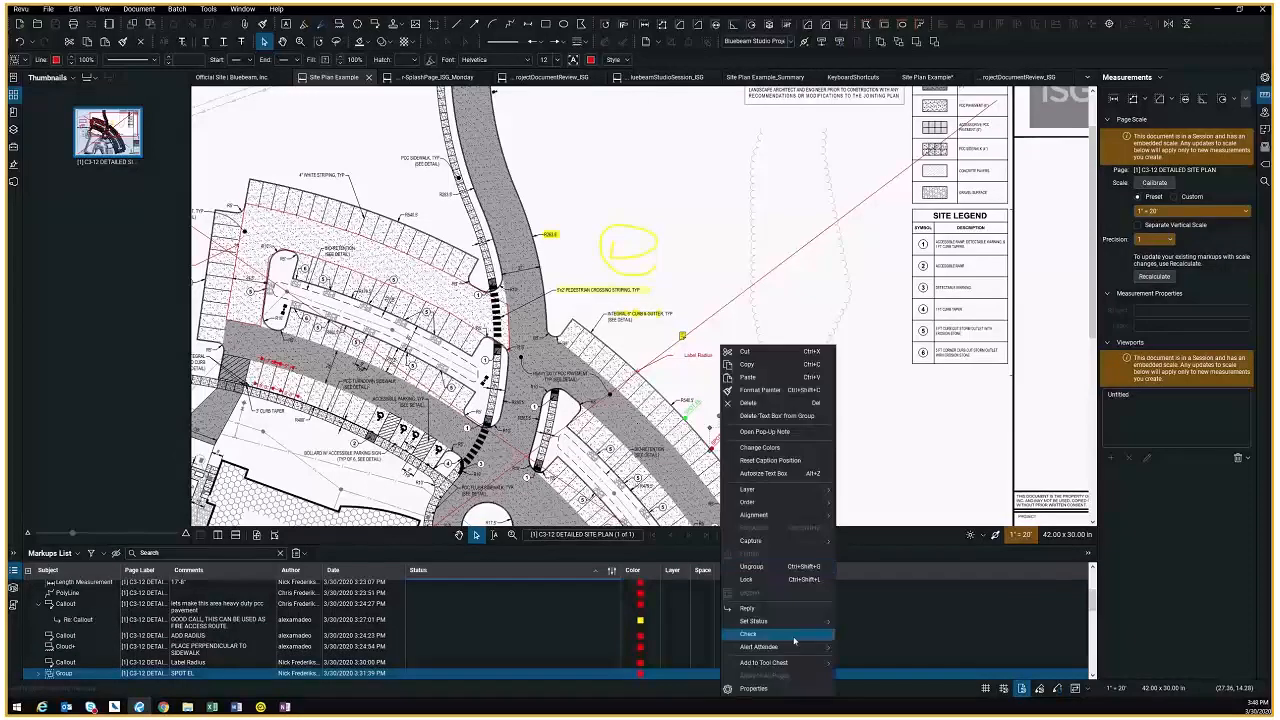
pyautogui.moveTo(815, 625)
pyautogui.moveTo(884, 626)
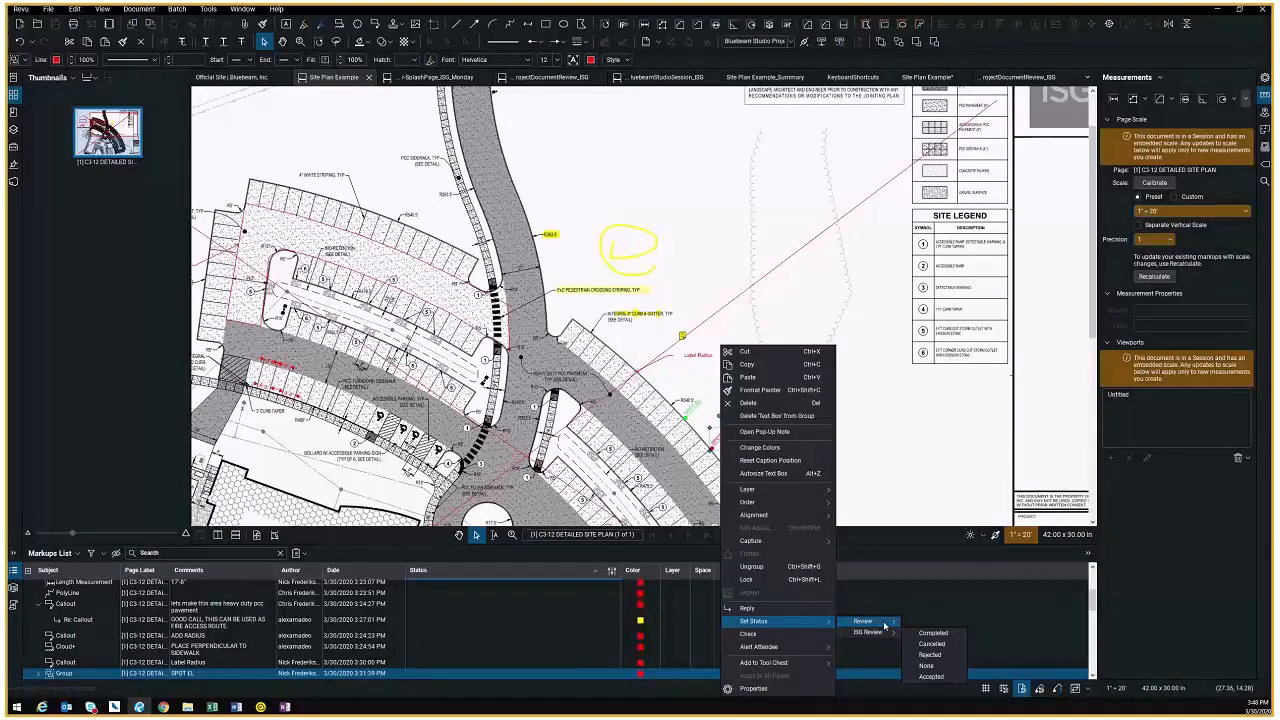
pyautogui.press('Escape')
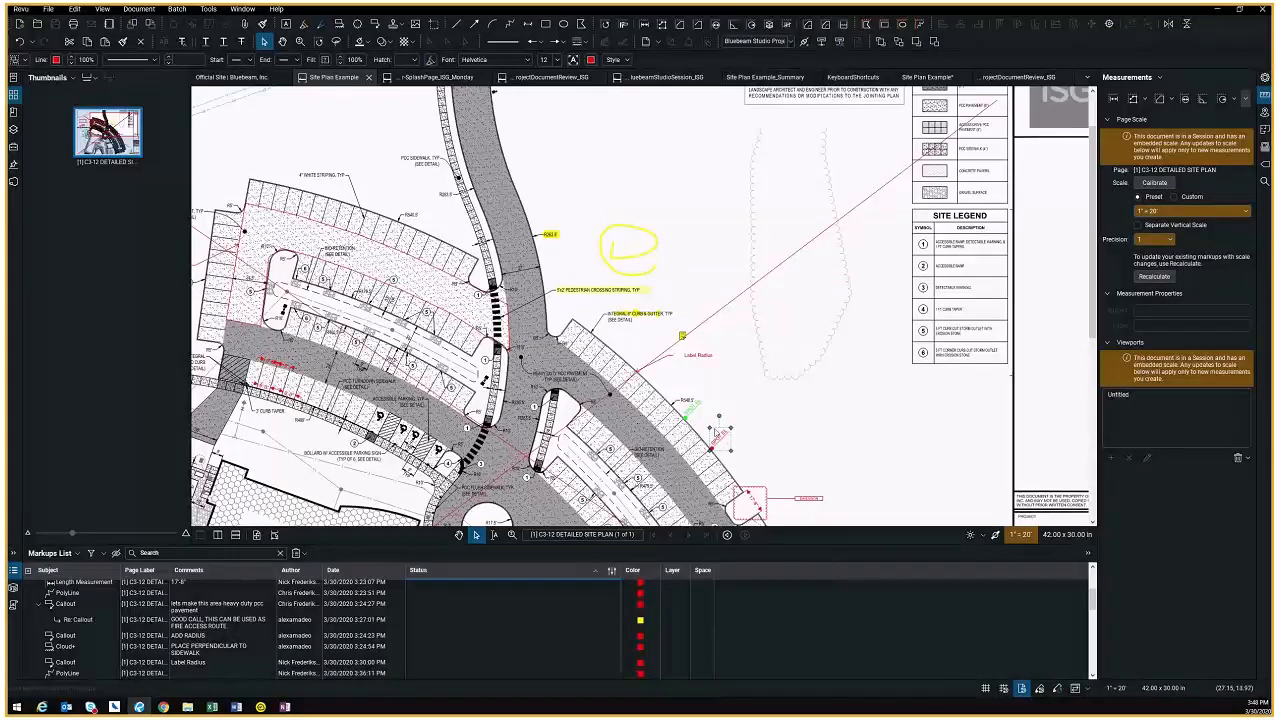
pyautogui.rightClick(727, 446)
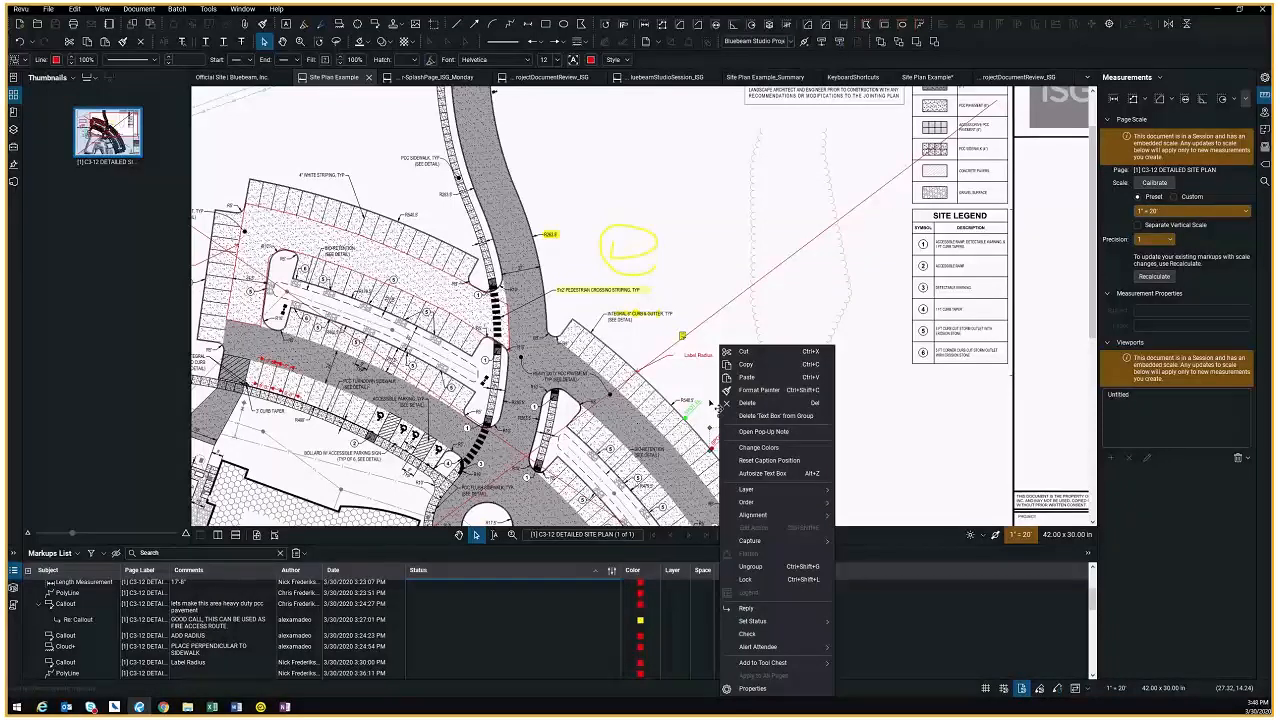
pyautogui.click(712, 405)
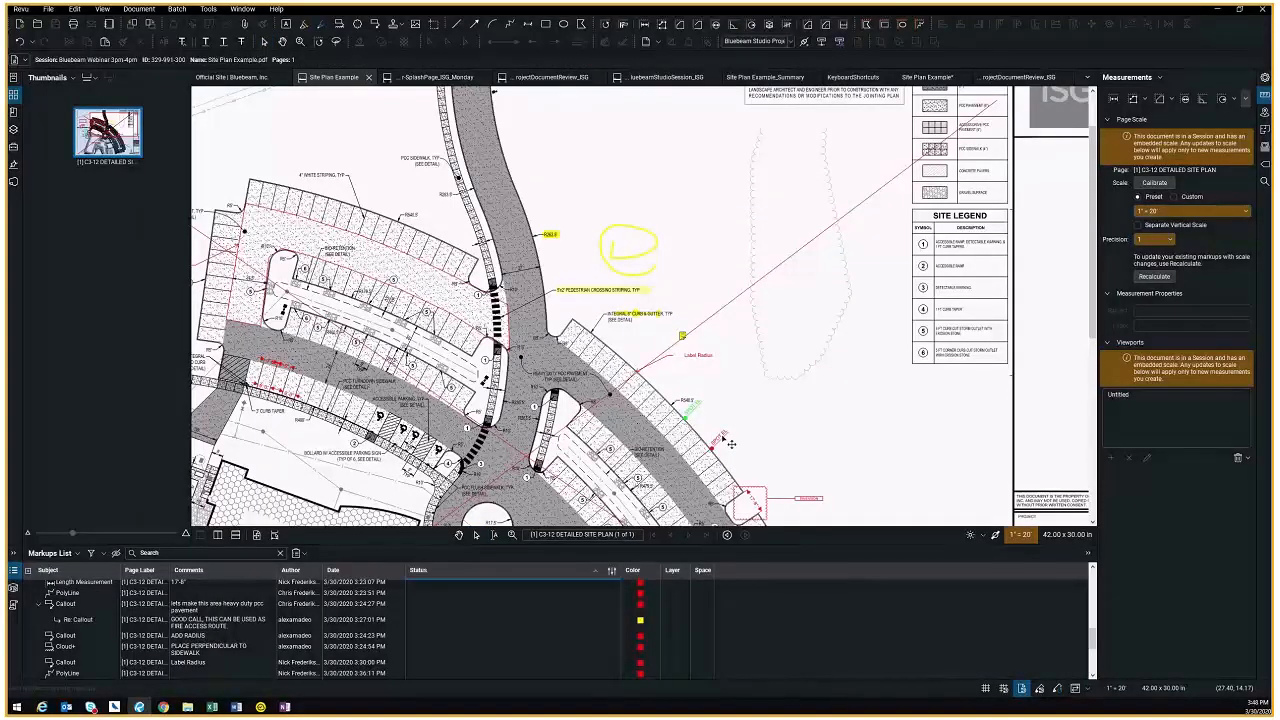
pyautogui.click(731, 444)
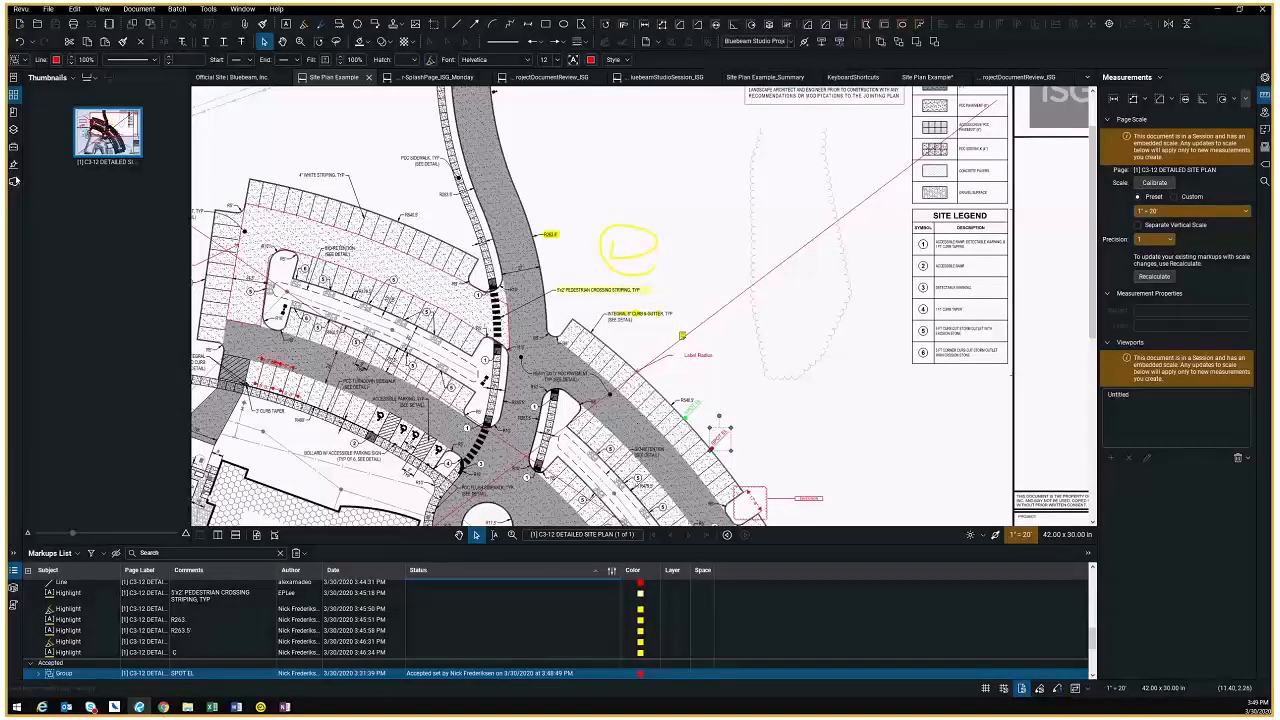
# Show the Studio session's attendees and documents beside the "Joining A Bluebeam Studio Session" guide, and check the session notifications and record
pyautogui.click(14, 181)
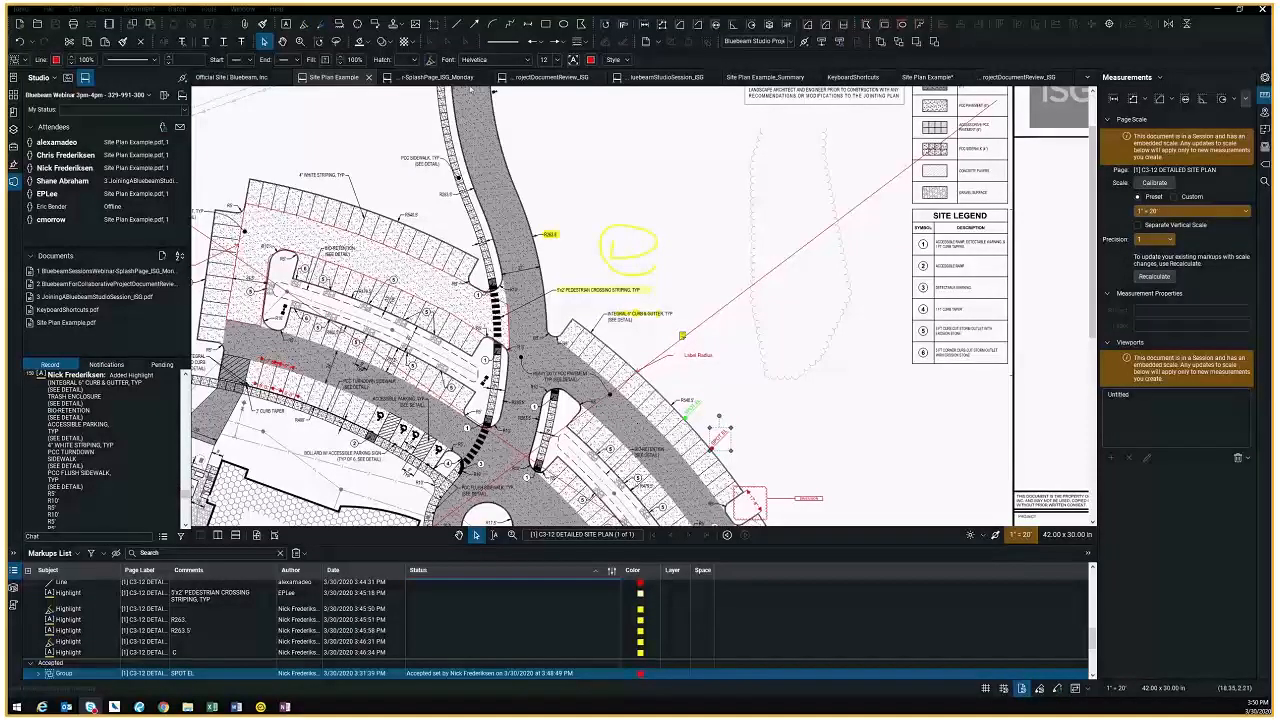
pyautogui.click(539, 79)
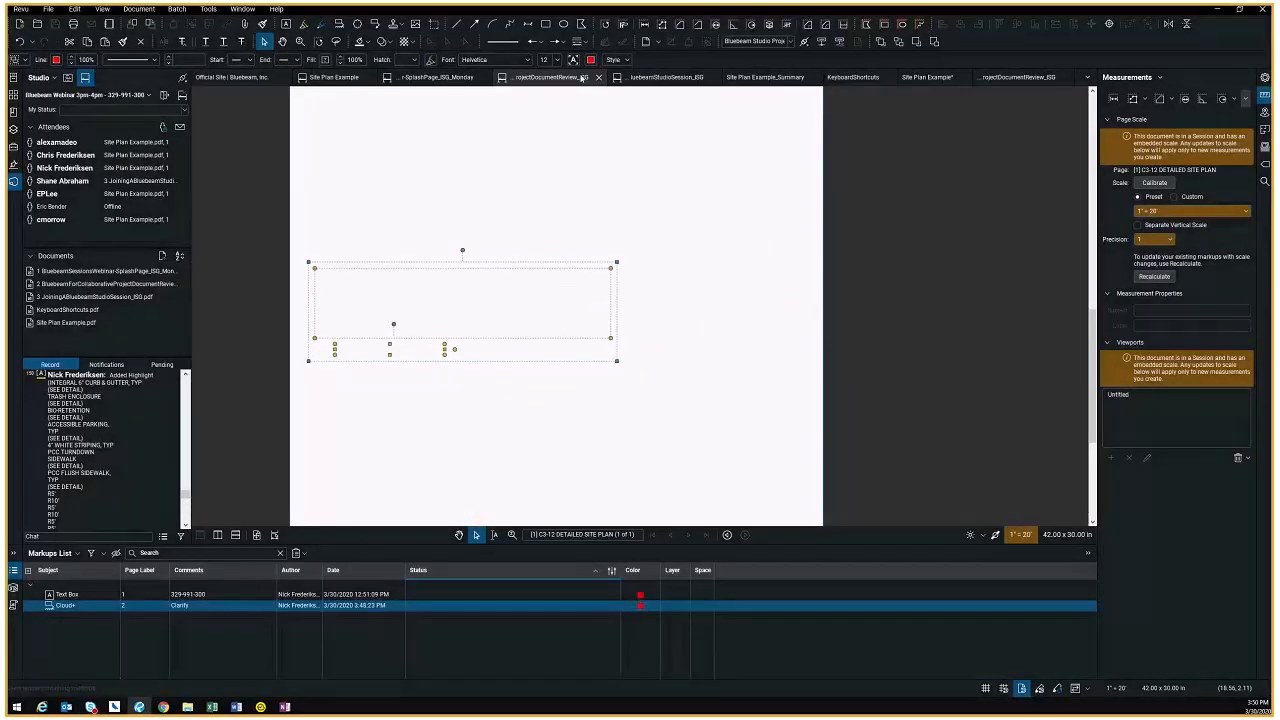
pyautogui.click(655, 80)
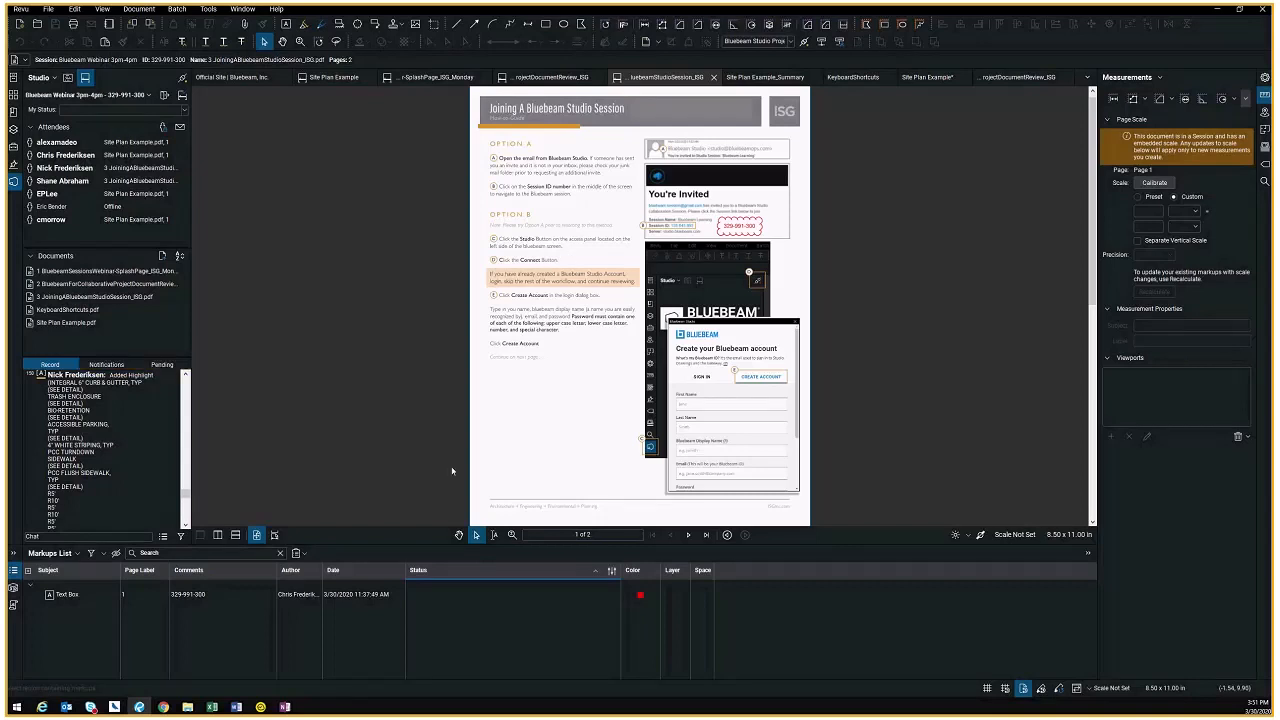
pyautogui.click(109, 366)
pyautogui.click(56, 367)
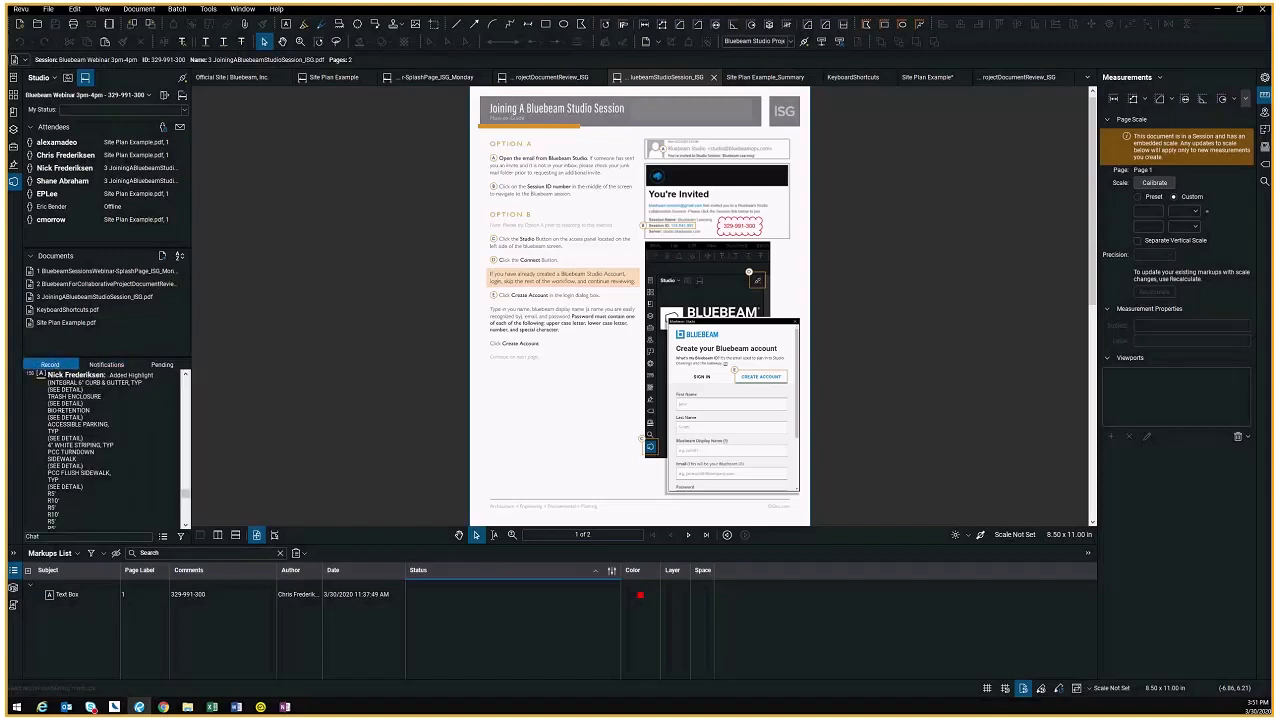